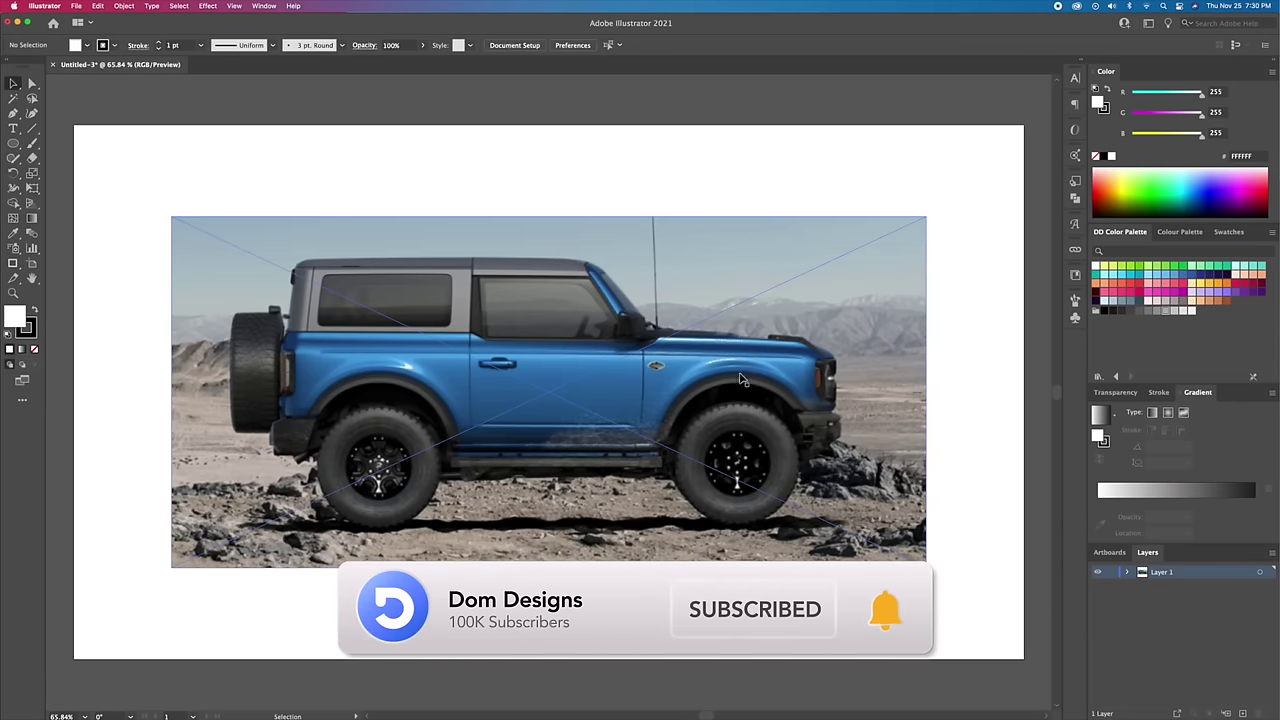
Step: Rename the photo layer 'Reference', make it a 50% dimmed template, and add a layer above
double_click(1141, 573)
type("Reference")
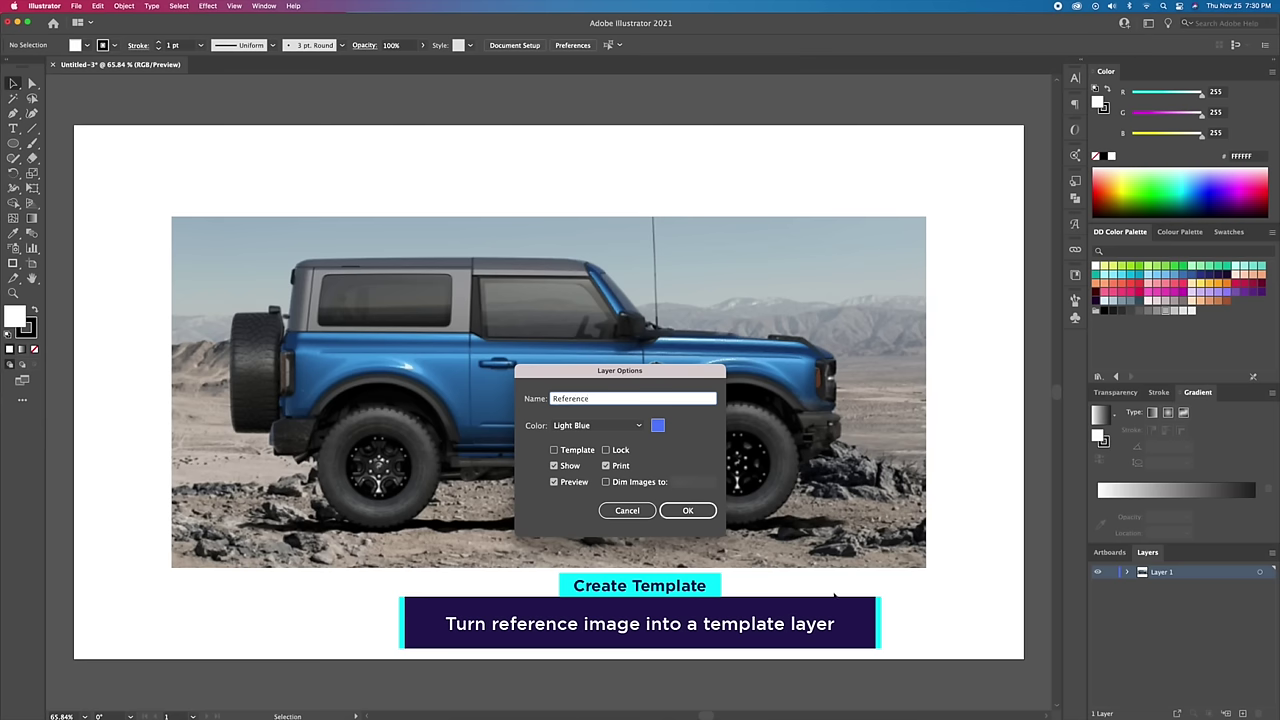
left_click(555, 450)
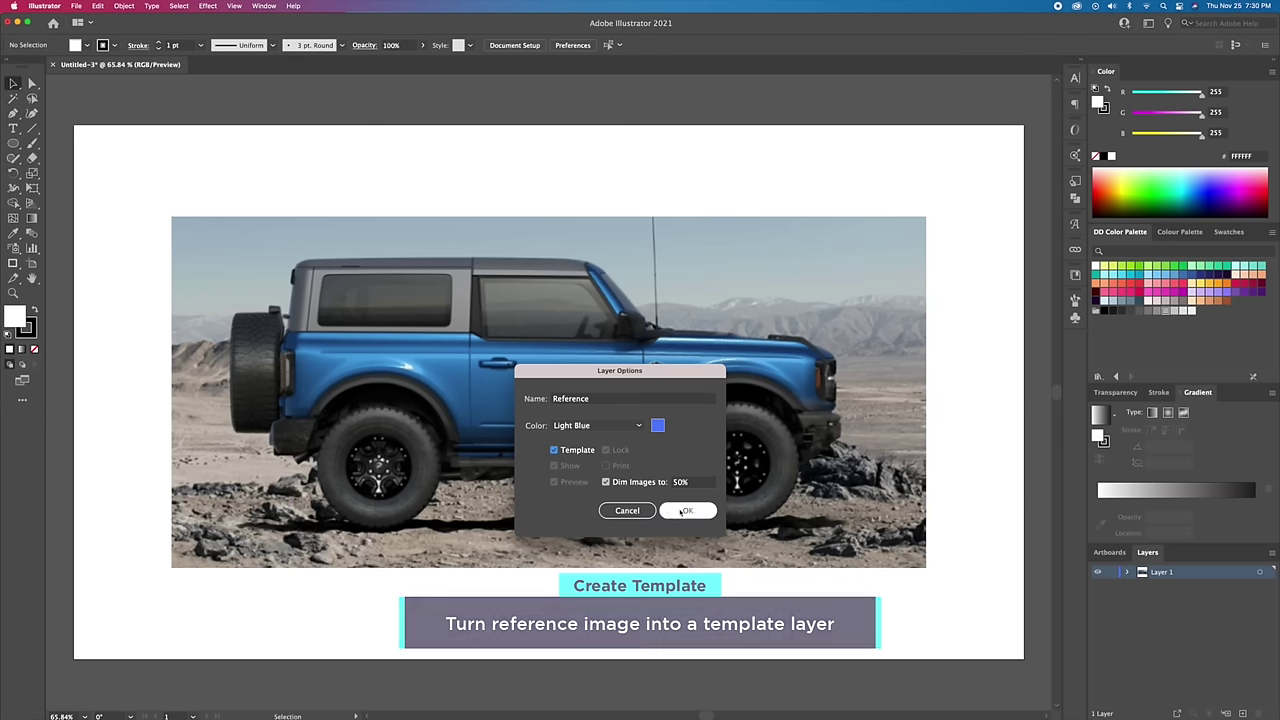
left_click(688, 510)
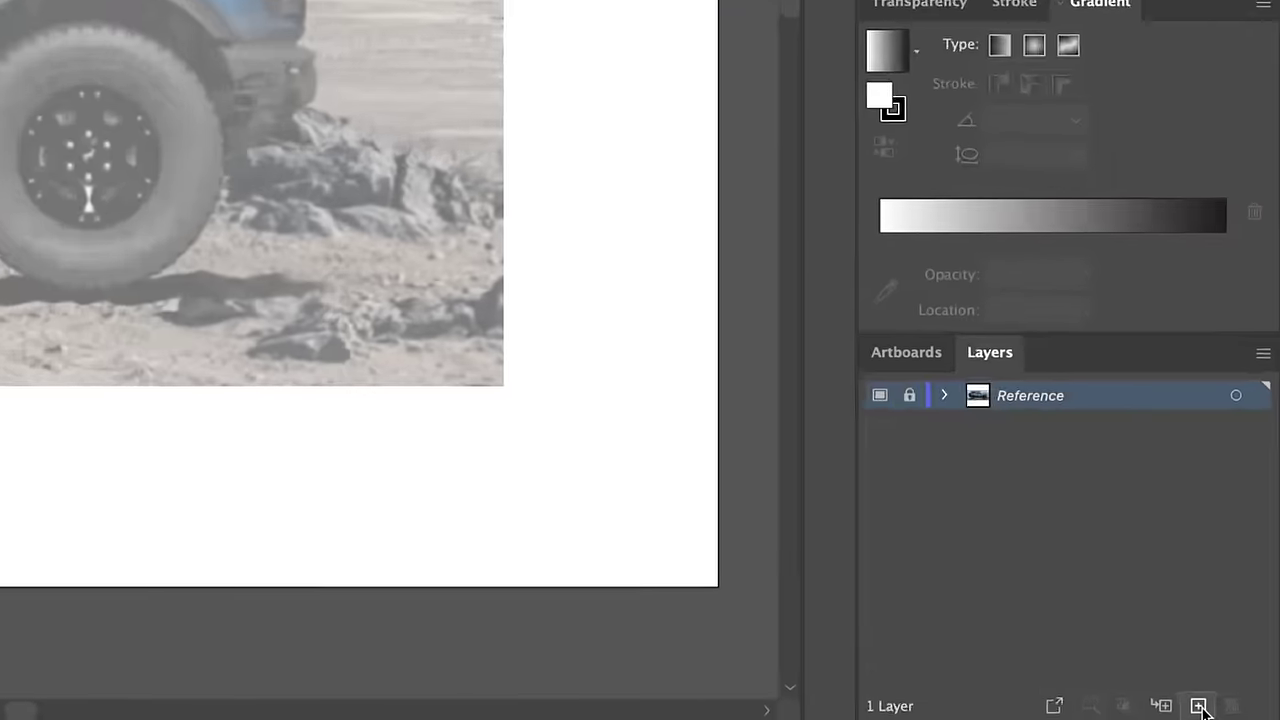
left_click(1199, 707)
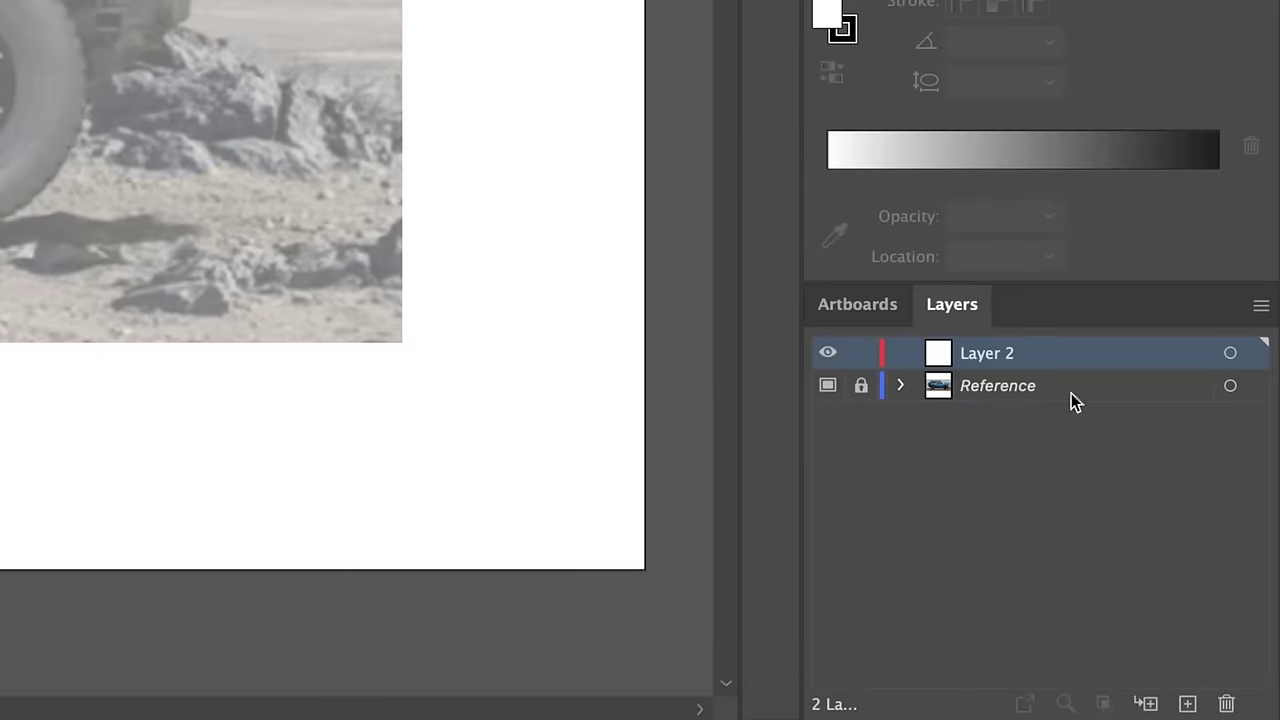
Step: Add a second layer, name the layers 'Wheel Outline' and 'Wheel Colour', and select Wheel Outline
left_click(1187, 704)
double_click(991, 354)
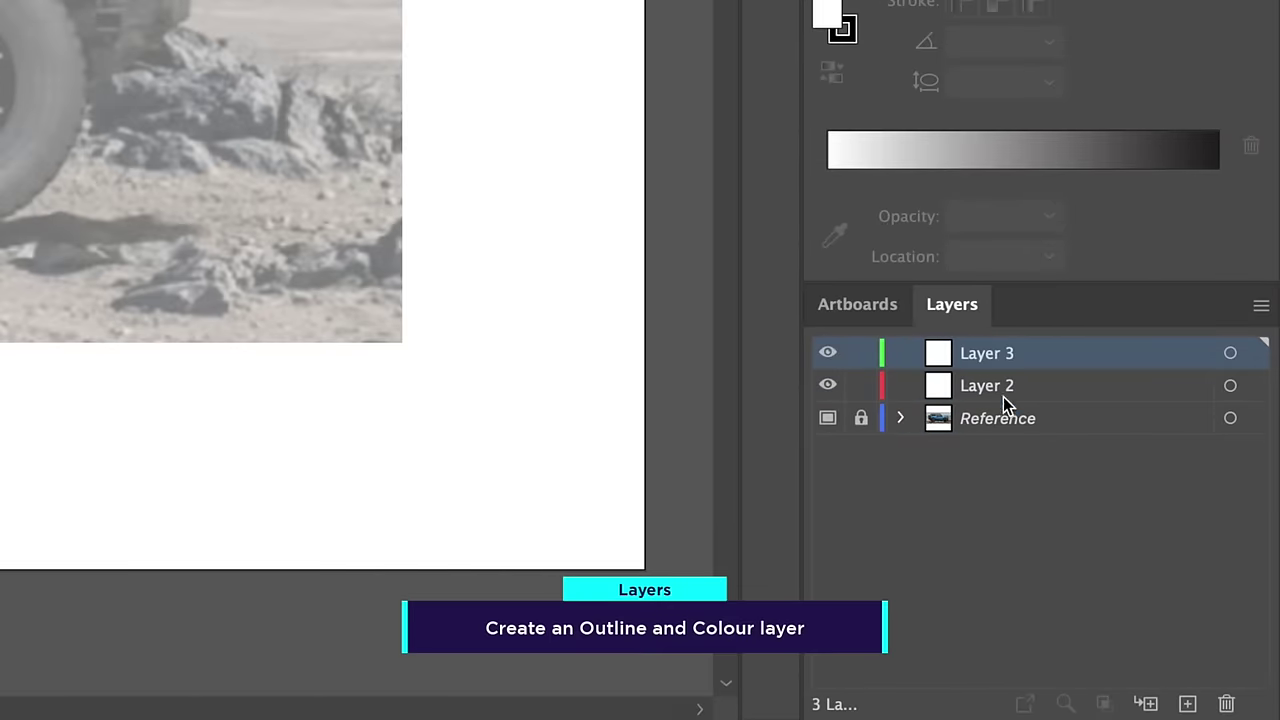
type("Wheel Outline")
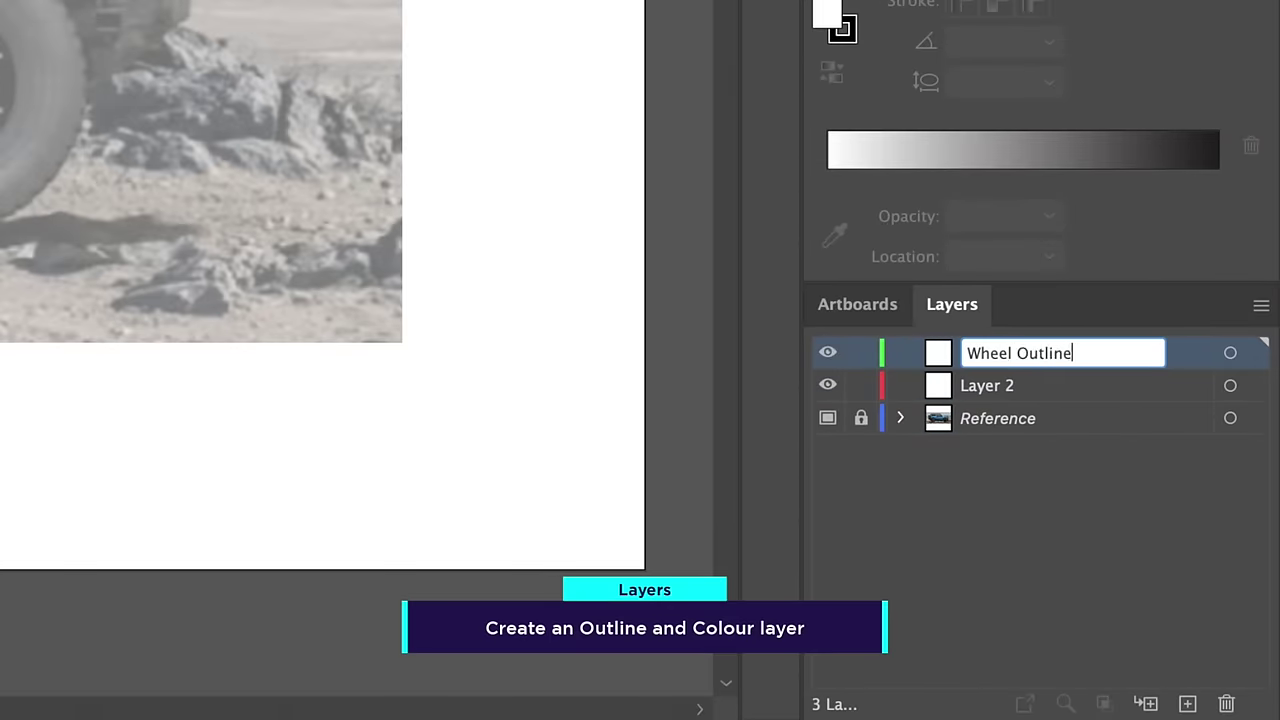
key("Return")
double_click(978, 388)
type("Wheel Colour")
key("Return")
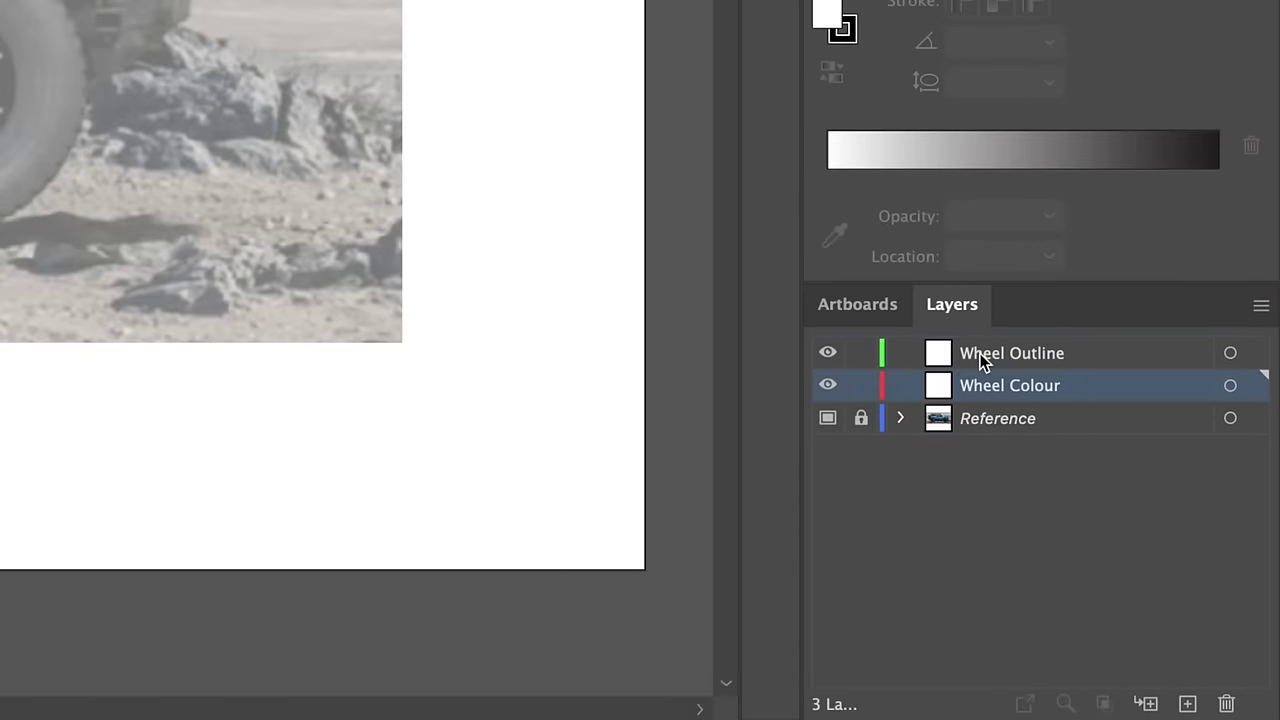
left_click(980, 358)
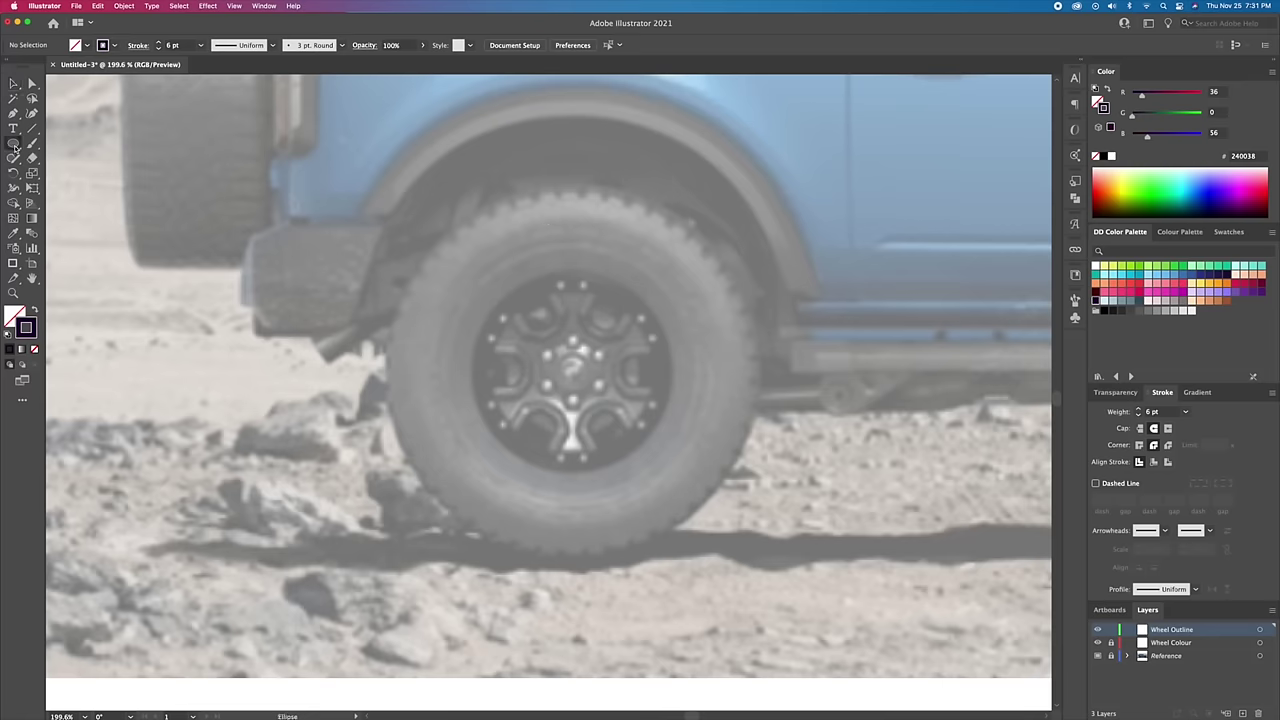
Step: Draw a 245.9 px circle over the tyre and give it a solid black fill
left_click_drag(572, 370, 757, 508)
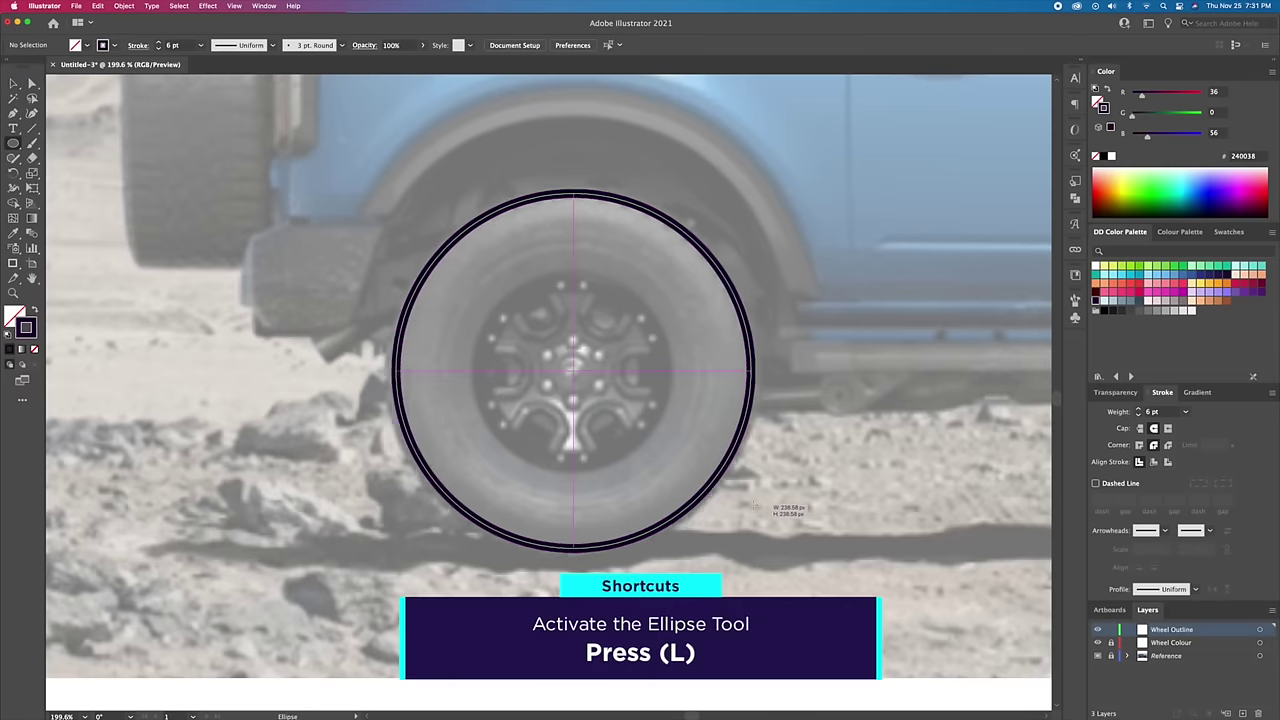
key("v")
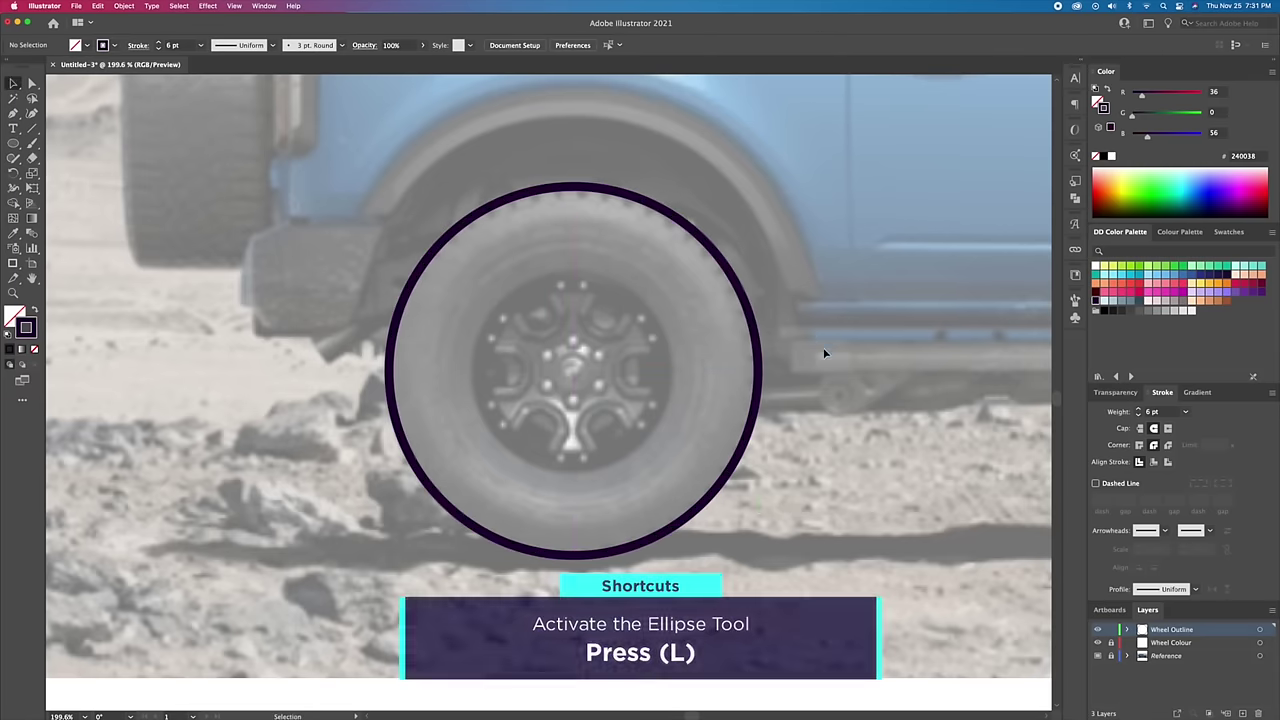
left_click(1106, 90)
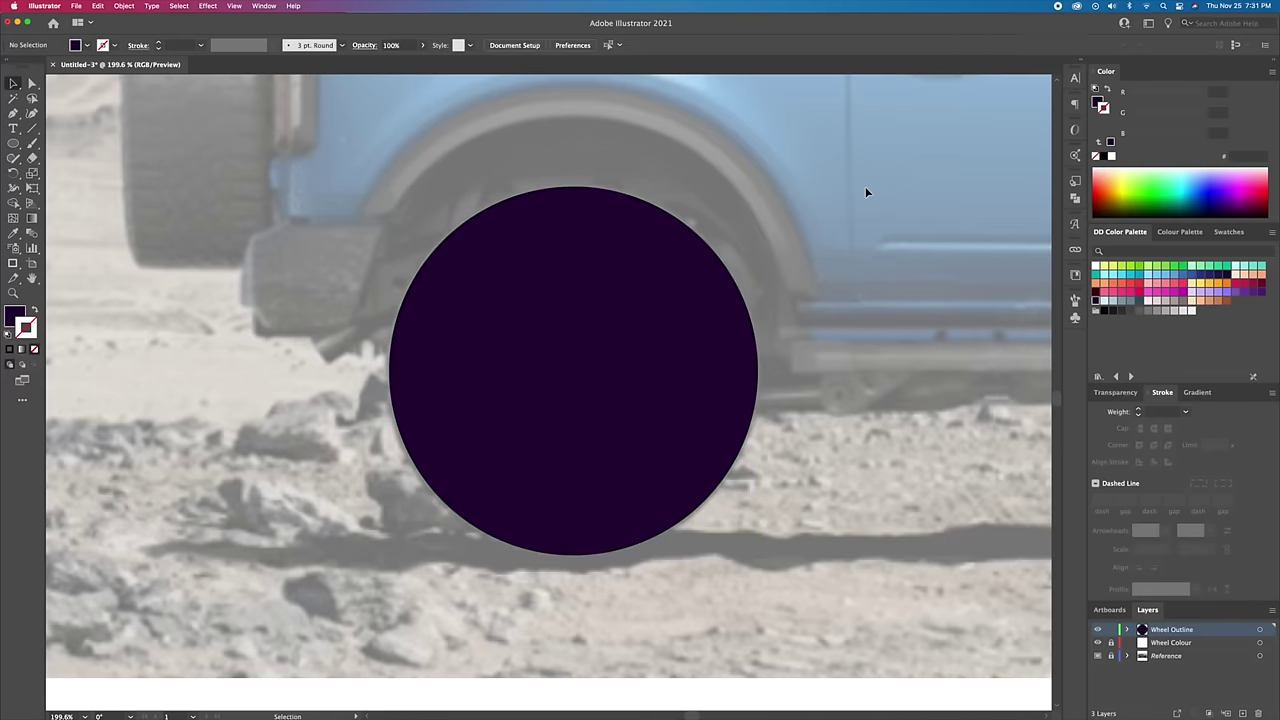
left_click(850, 250)
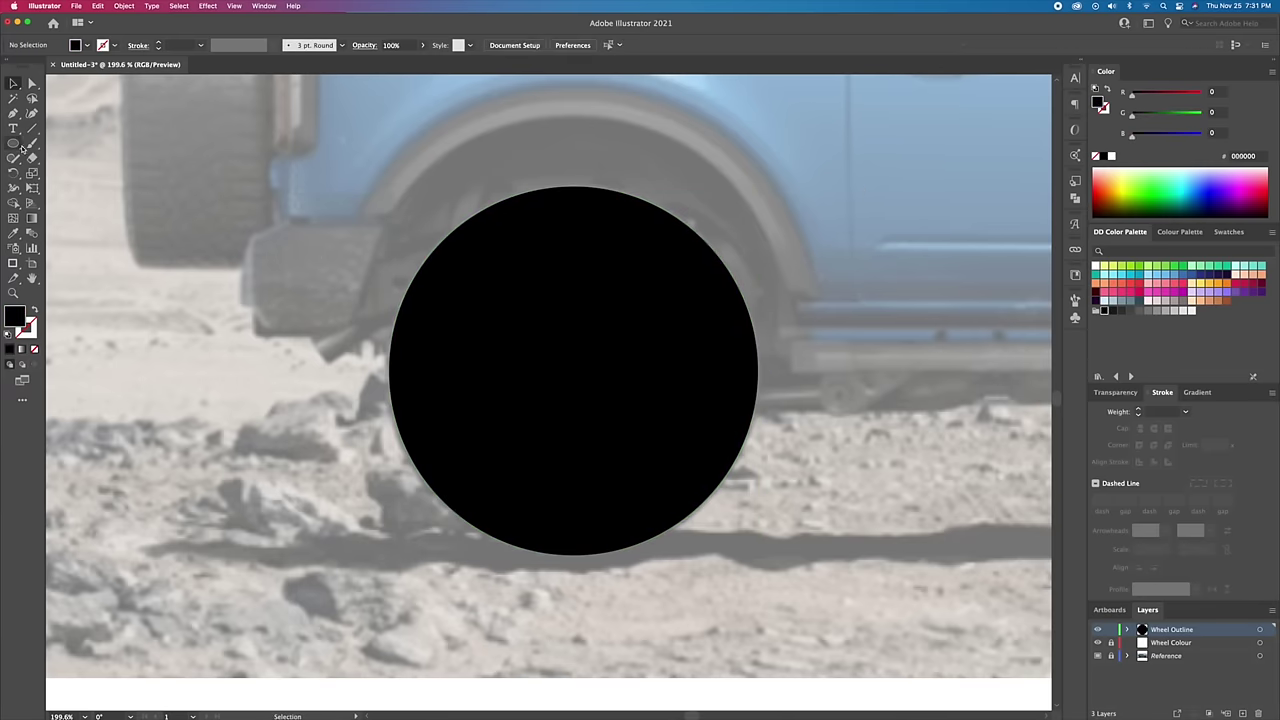
left_click(14, 145)
left_click(60, 143)
scroll(580, 277, "up", 3)
Step: Draw a small rounded-corner square on the black circle's top edge
mouse_move(555, 258)
left_mouse_down()
mouse_move(609, 310)
mouse_move(594, 279)
left_mouse_up()
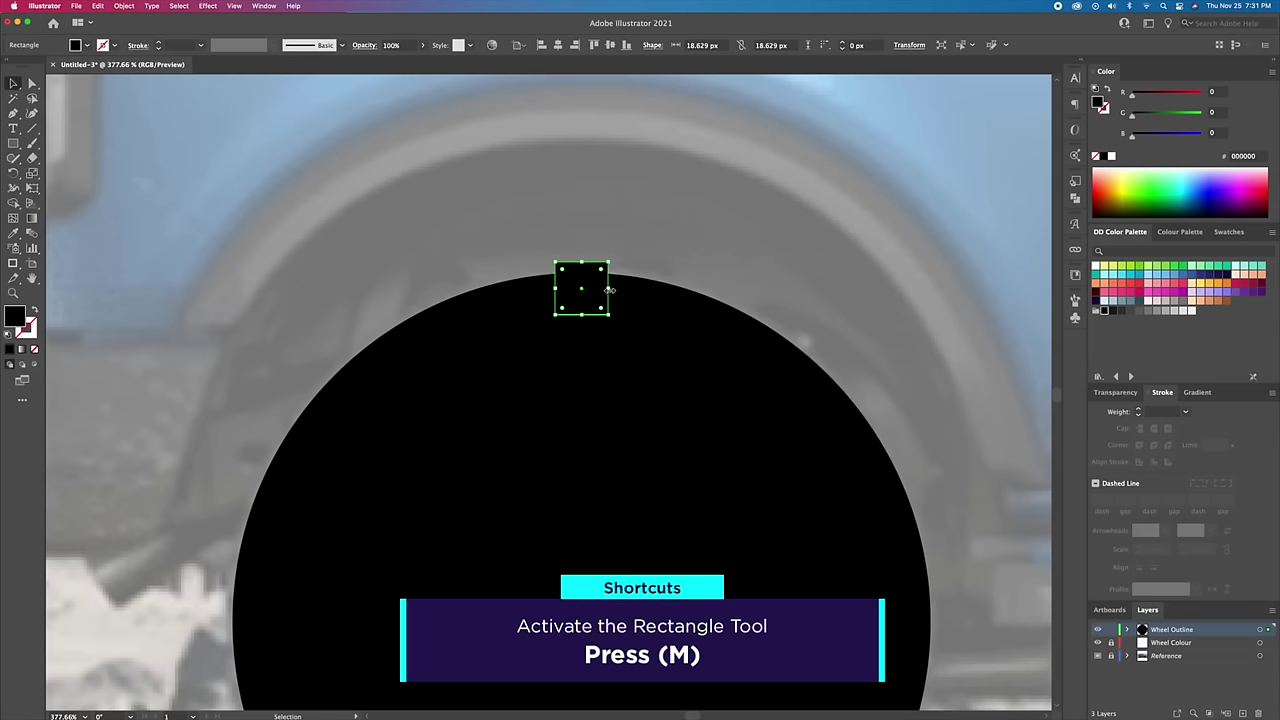
left_click(657, 245)
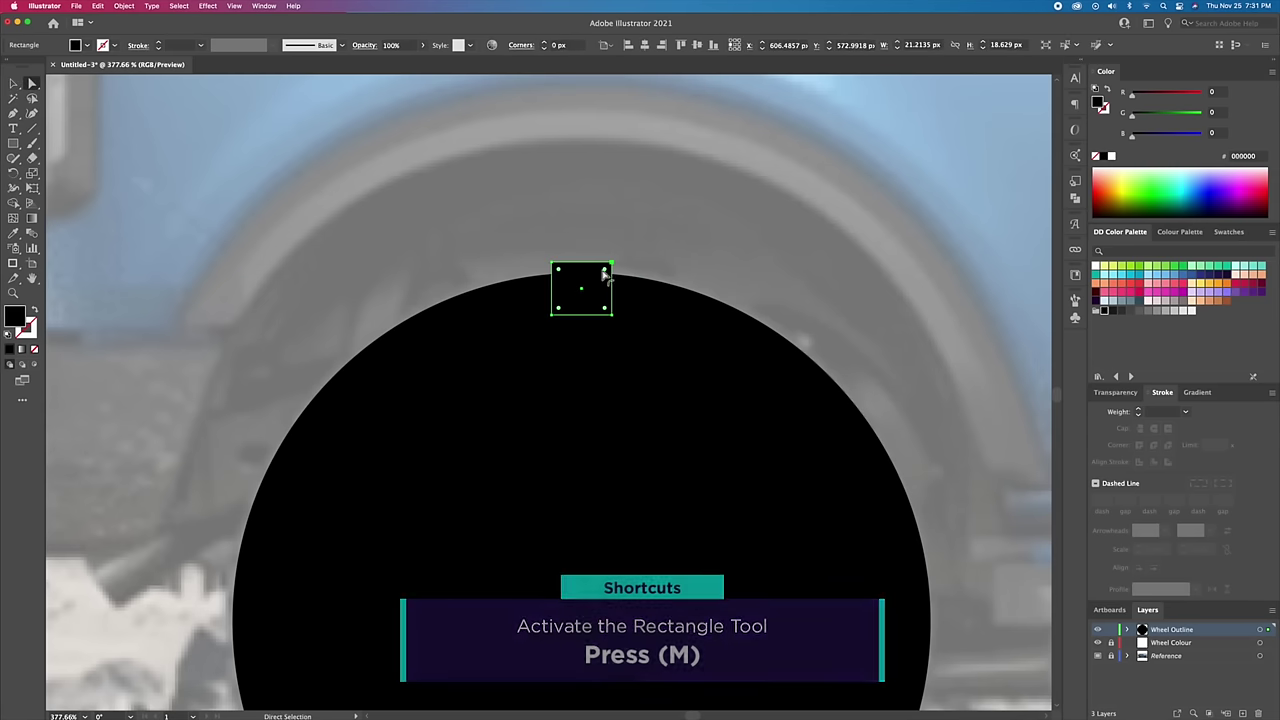
left_click_drag(604, 270, 597, 281)
key("z")
left_click(789, 216, "alt")
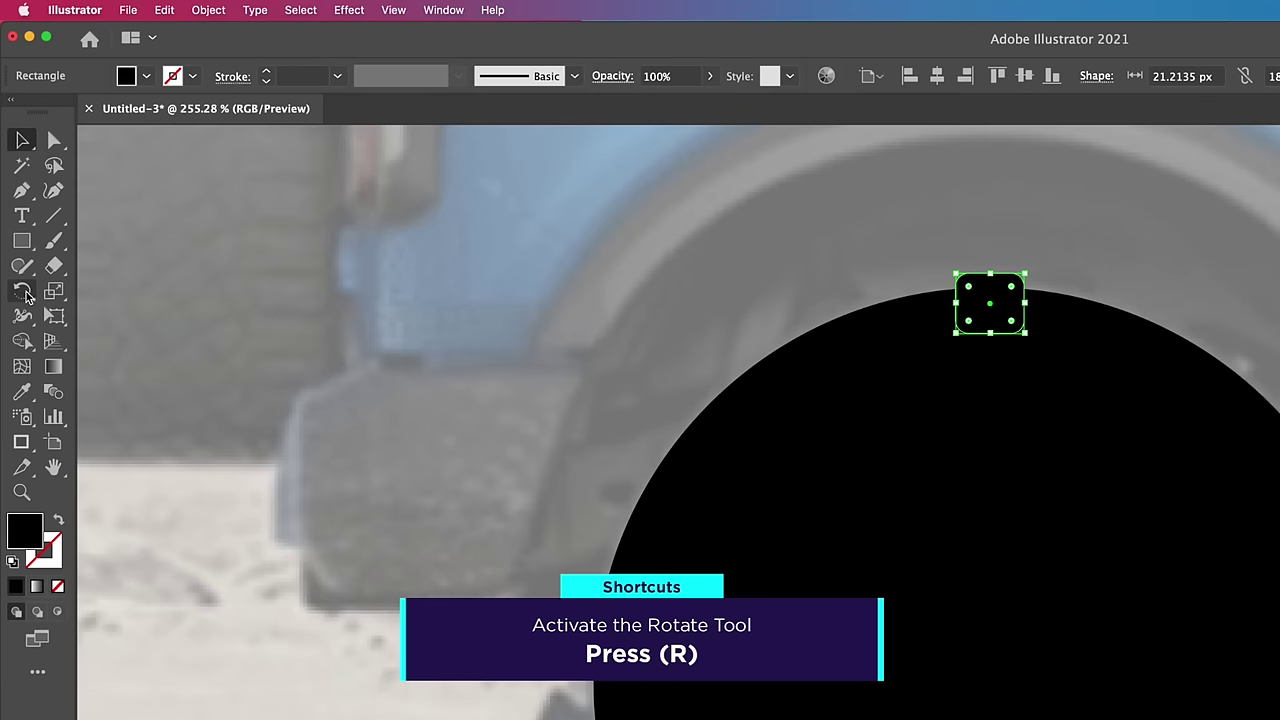
Step: Rotate-copy the square by 15° around the circle's centre, repeating to form 24 treads
key("r")
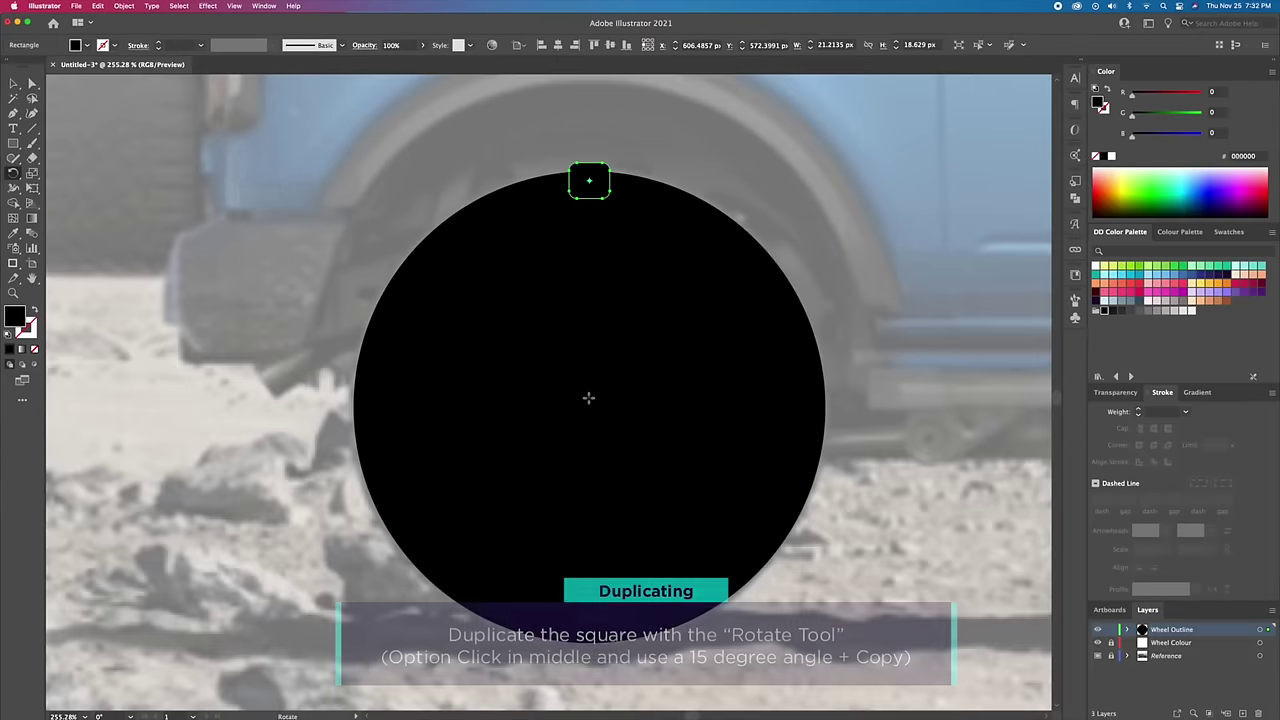
left_click(591, 409, "alt")
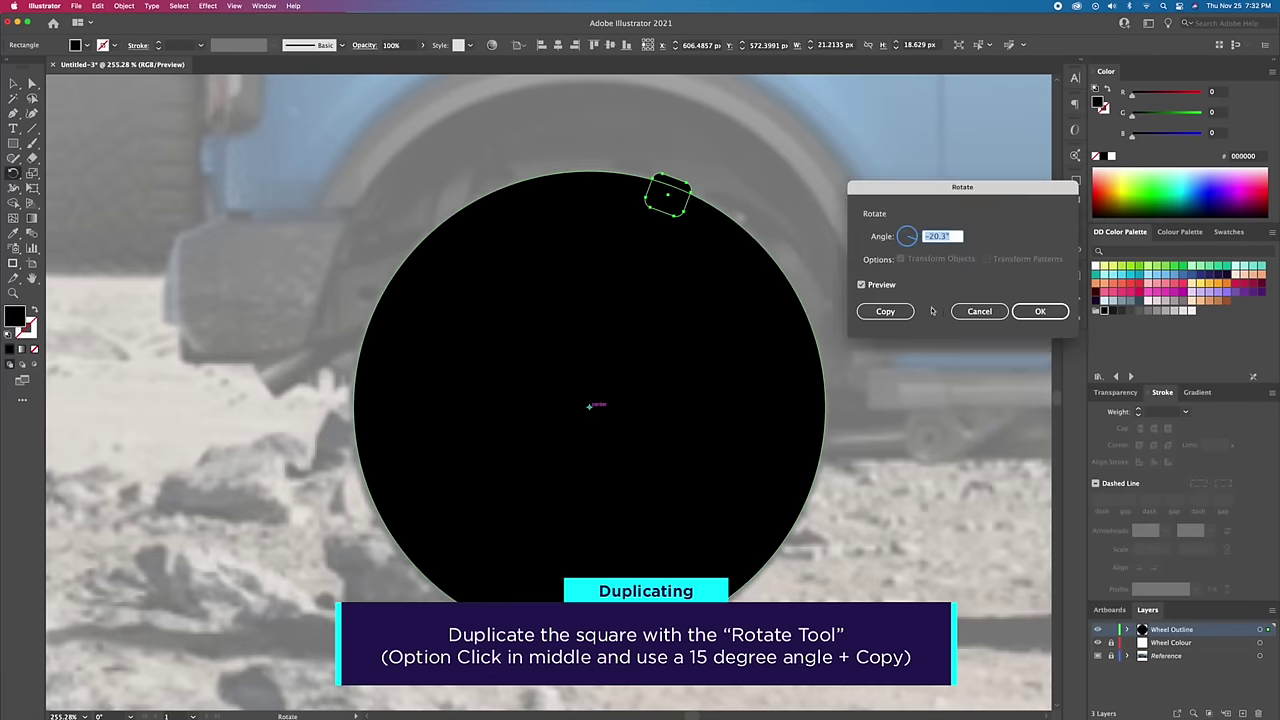
key("shift+Up")
type("15")
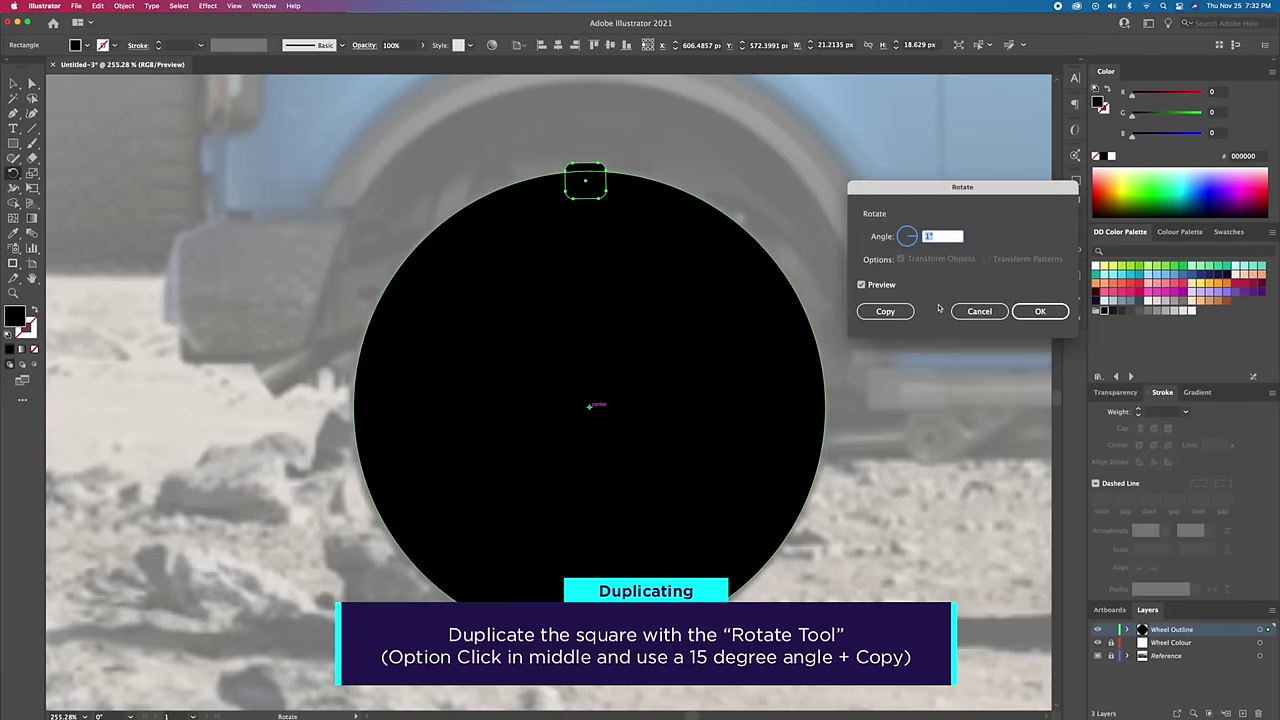
left_click(885, 311)
key("super+d")
key("super+d")
key("super+d")
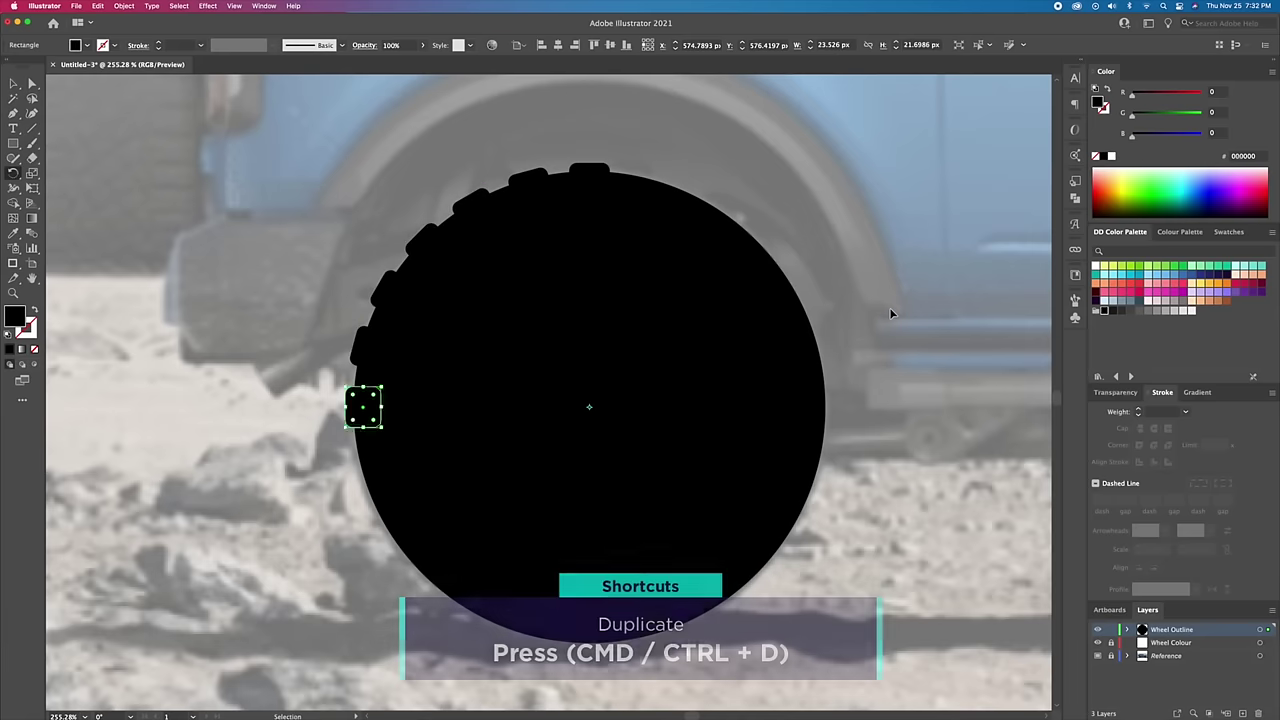
key("super+d")
key("super+d")
key("super+d")
key("super+d")
key("super+d")
key("super+d")
key("super+d")
key("super+d")
key("super+d")
key("super+d")
key("super+d")
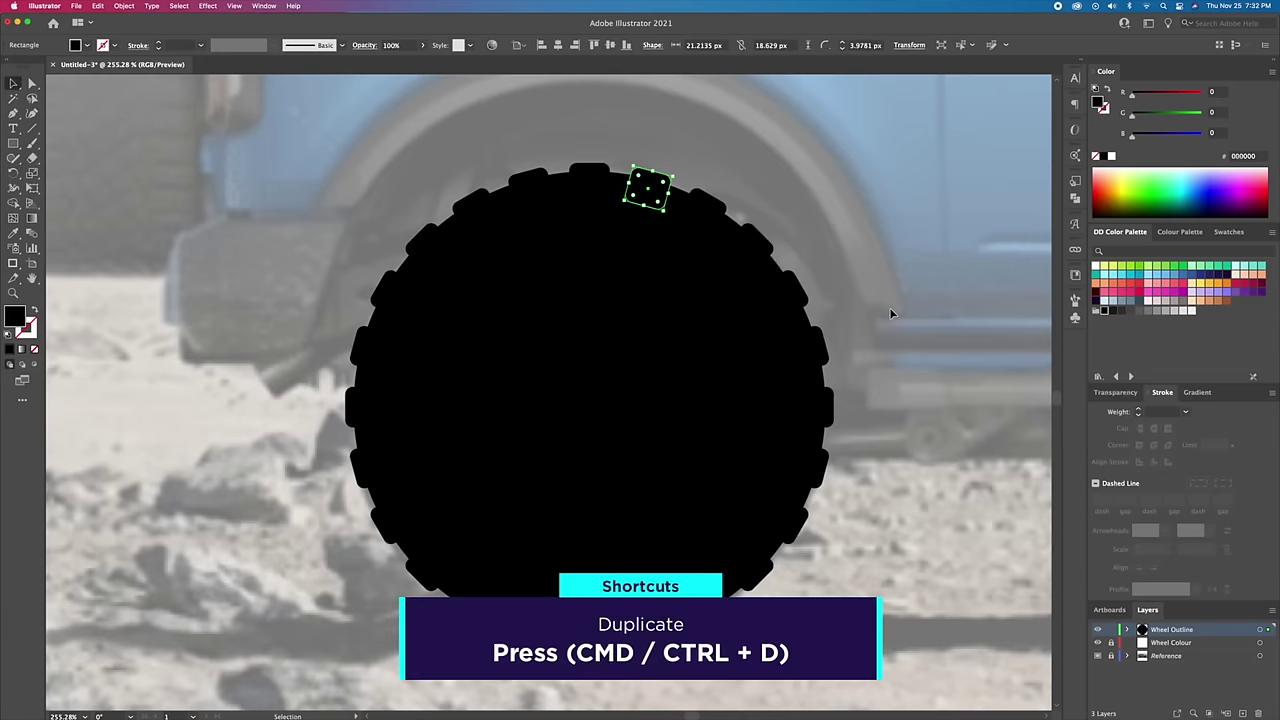
key("v")
key("super+a")
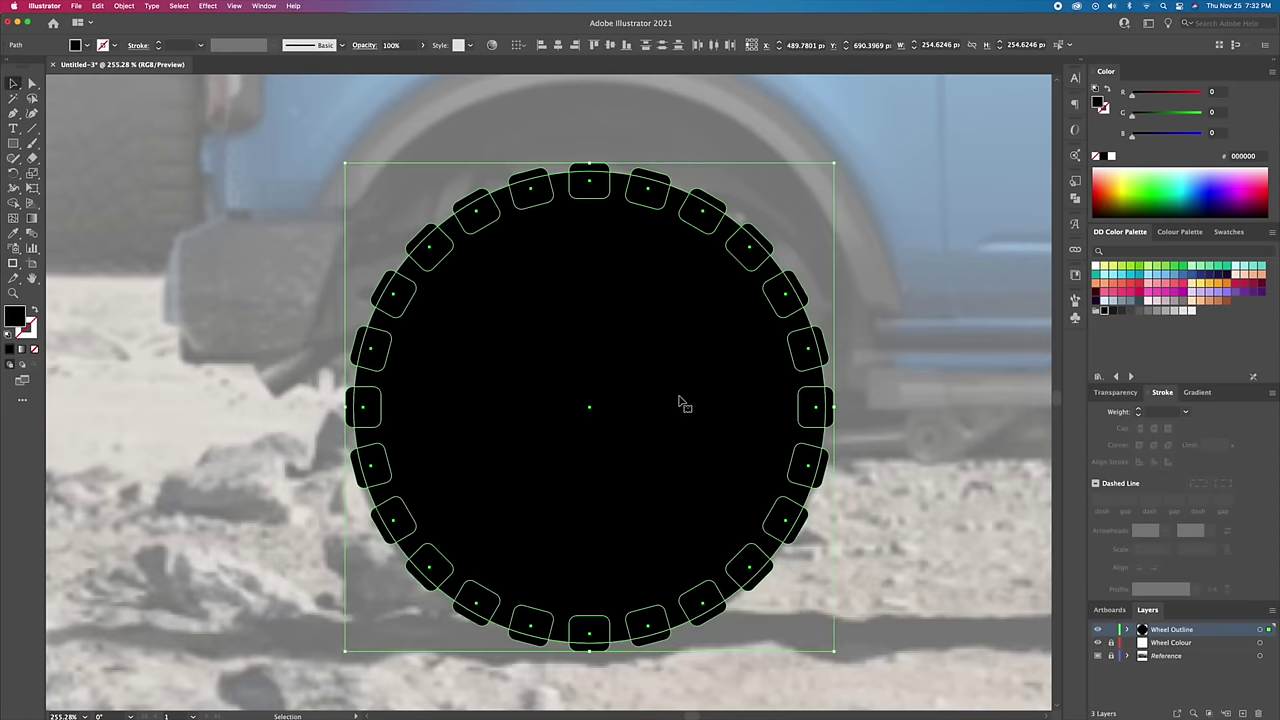
left_click(1075, 201)
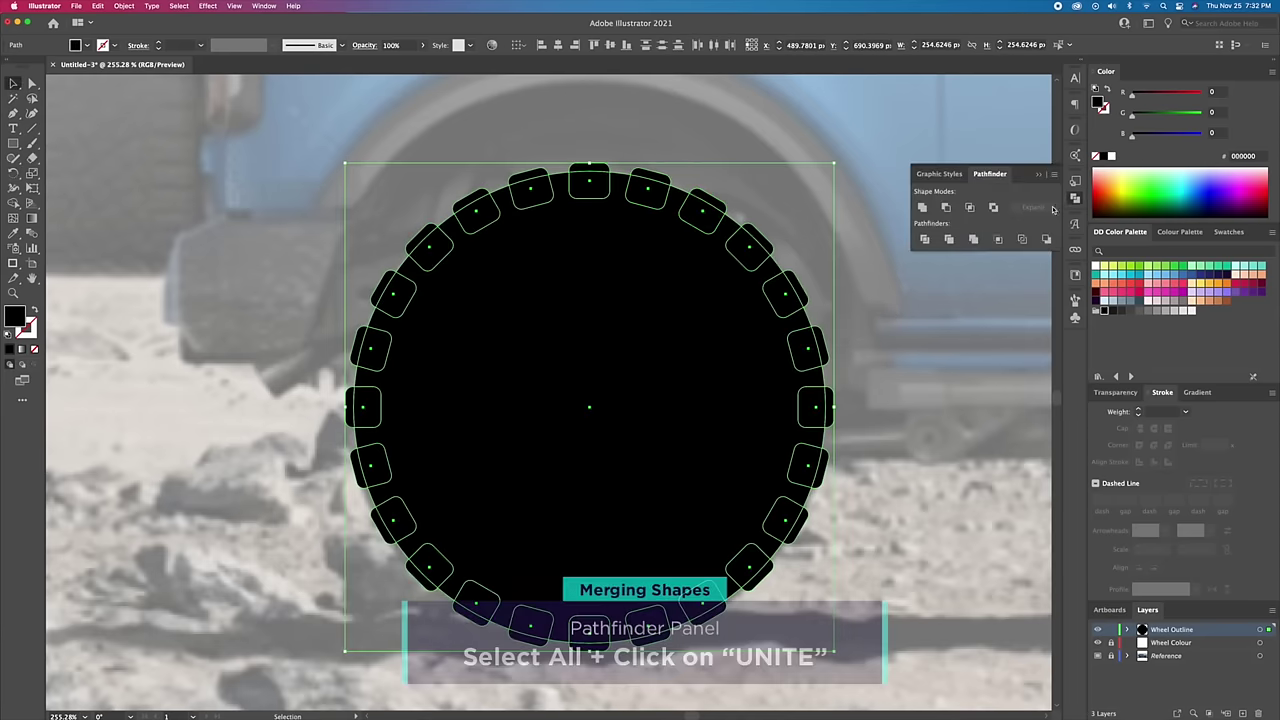
Step: Unite the circle and treads into one black outline with a 6 pt stroke
left_click(922, 207)
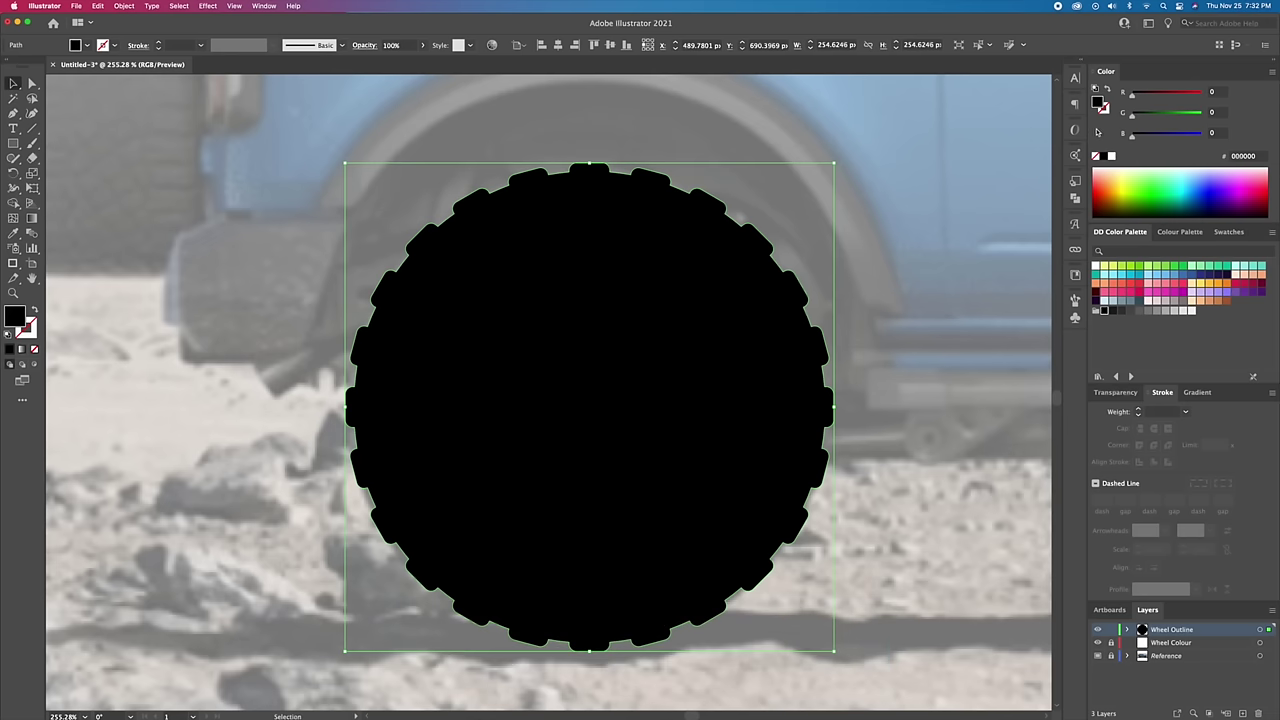
left_click(1107, 90)
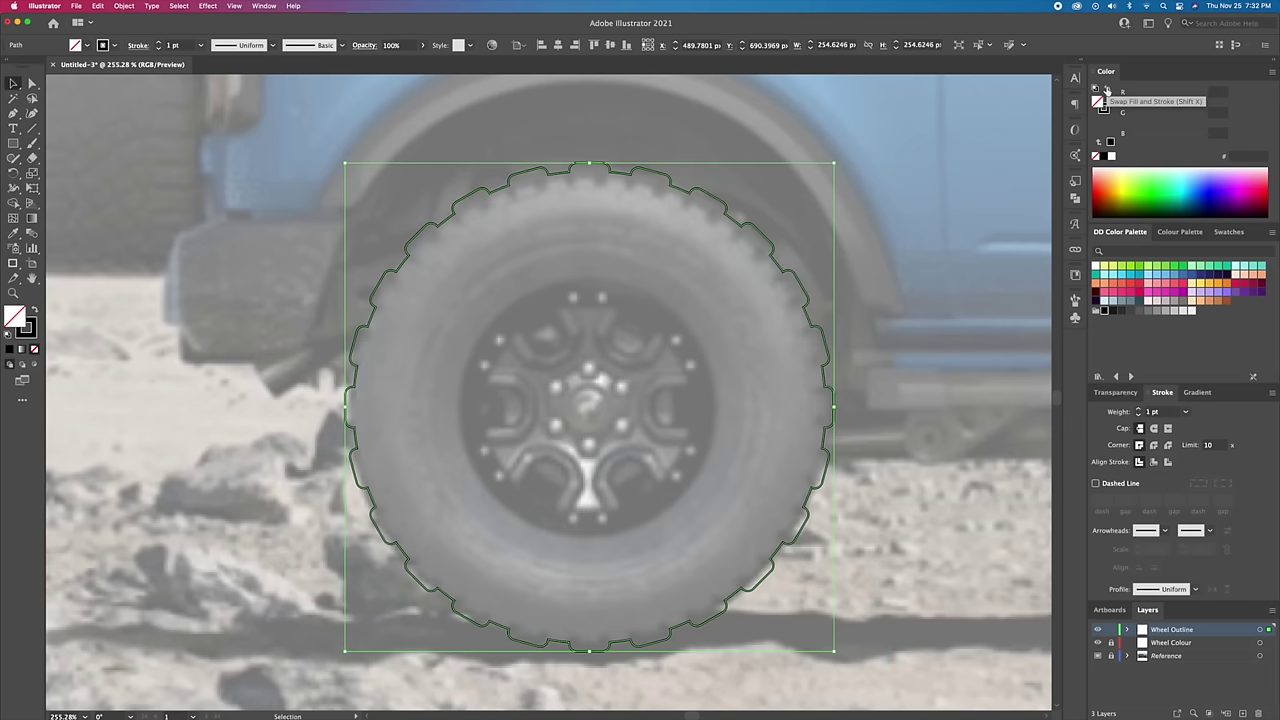
left_click(1139, 410)
left_click(1139, 410)
left_click(1139, 410)
left_click(1139, 410)
left_click(1139, 410)
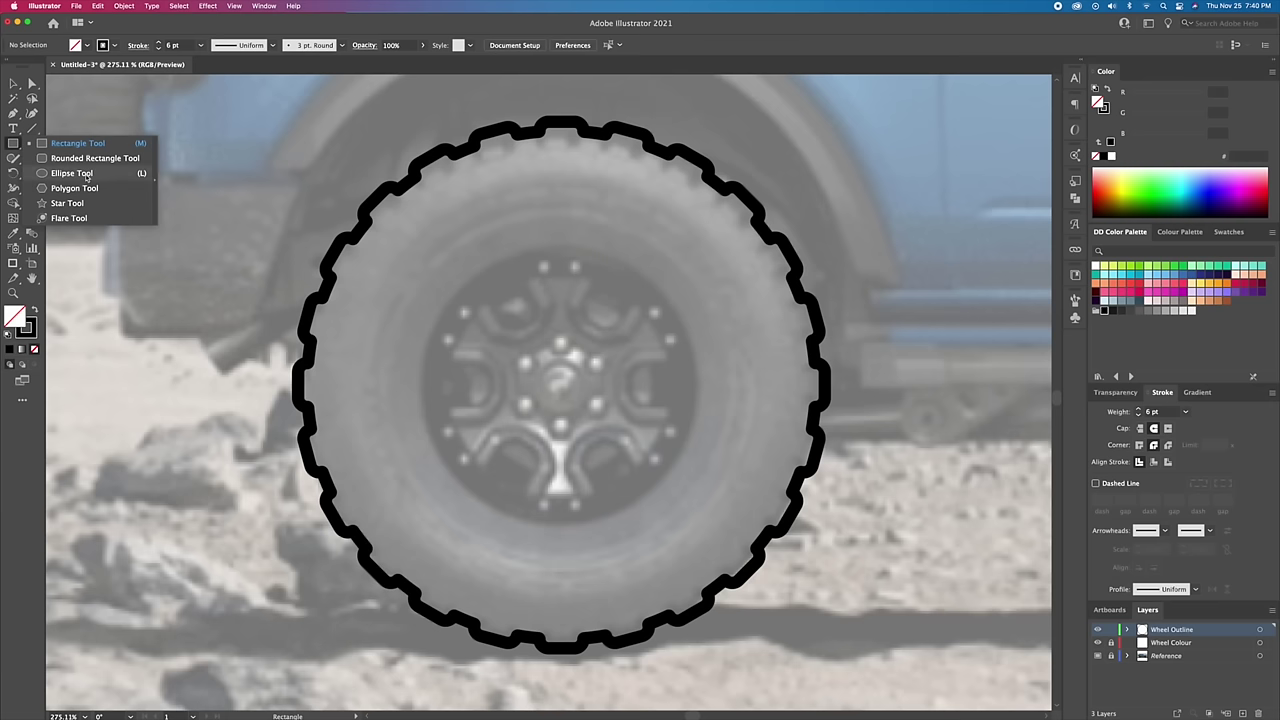
Step: Draw a rim ellipse inside the tyre and a small oblong at its right edge
left_click_drag(13, 143, 80, 175)
left_click_drag(561, 383, 692, 435)
key("m")
mouse_move(705, 384)
left_mouse_down()
mouse_move(716, 408)
mouse_move(634, 385)
mouse_move(686, 391)
left_mouse_up()
key("a")
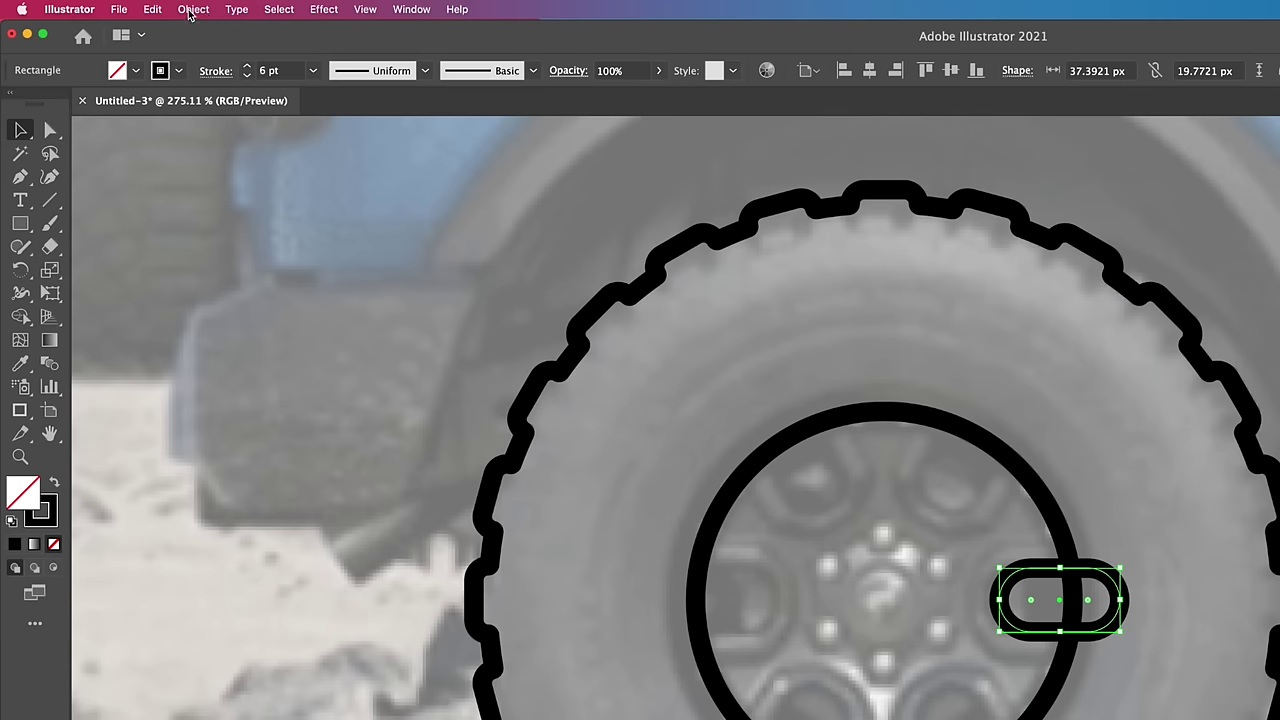
left_click(192, 10)
mouse_move(188, 400)
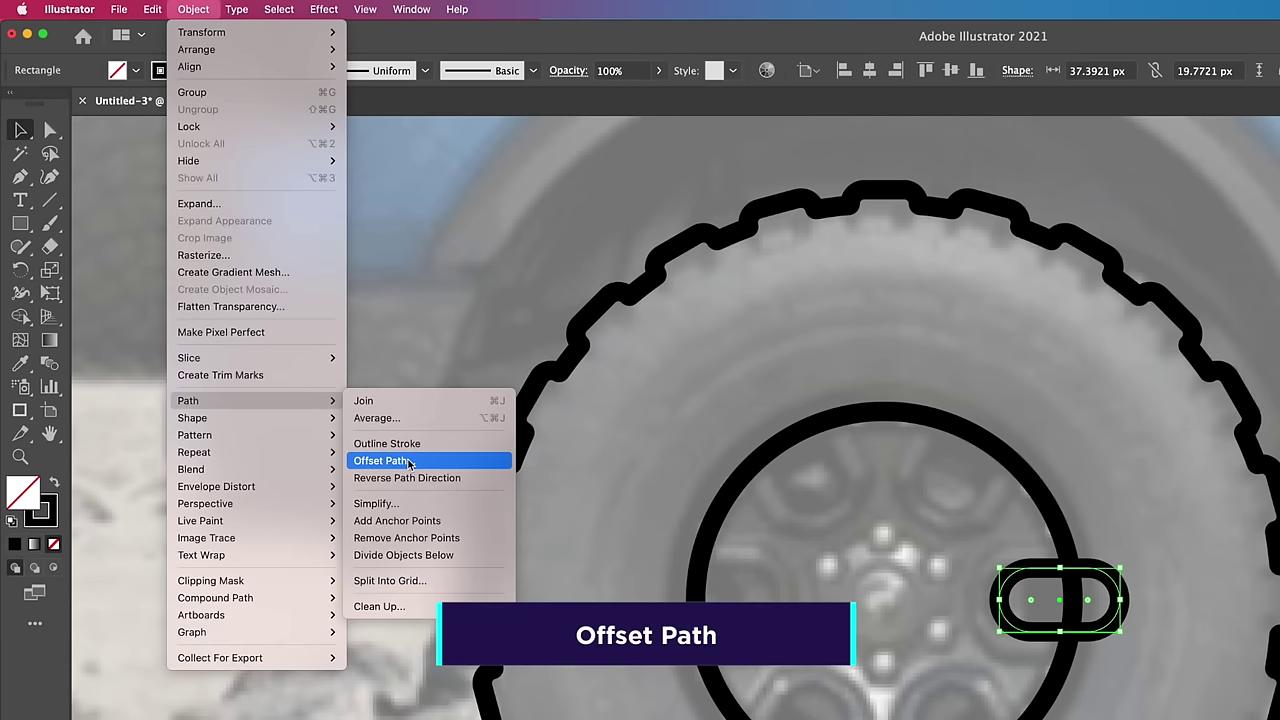
Step: Add an offset path around the oblong, then rotate-copy it by 60° into six loops around the hub
left_click(408, 460)
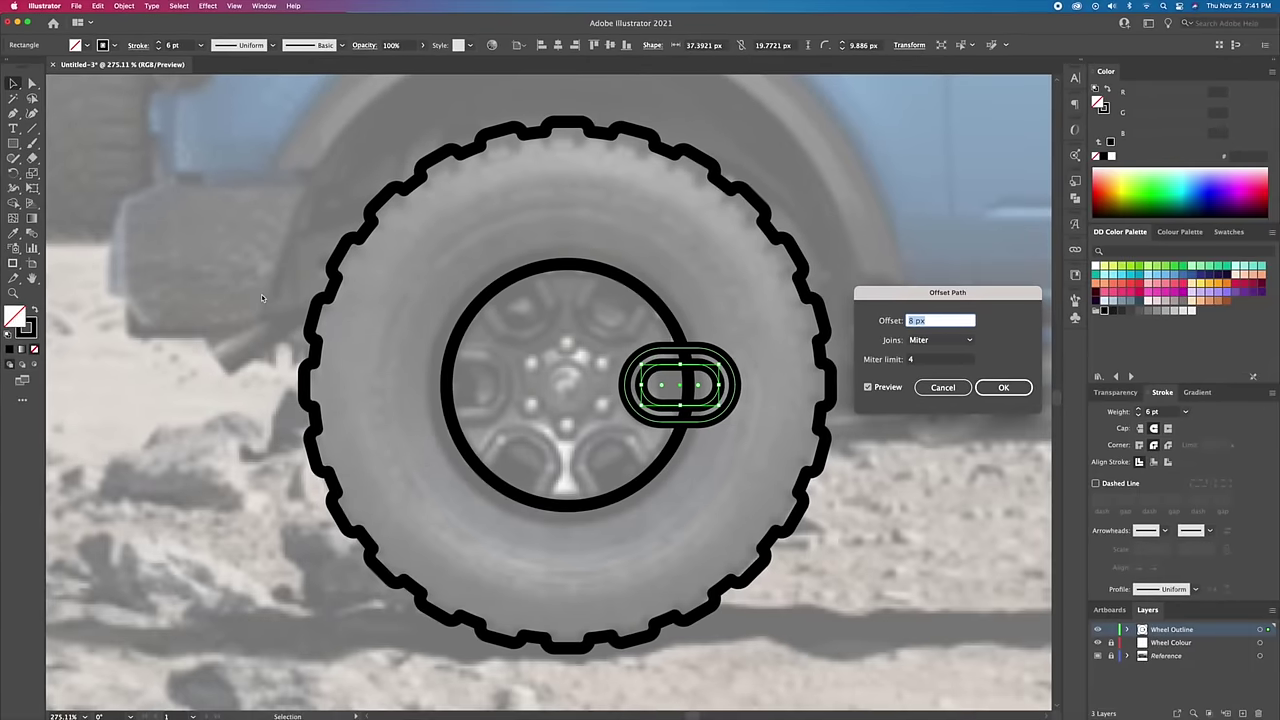
key("Return")
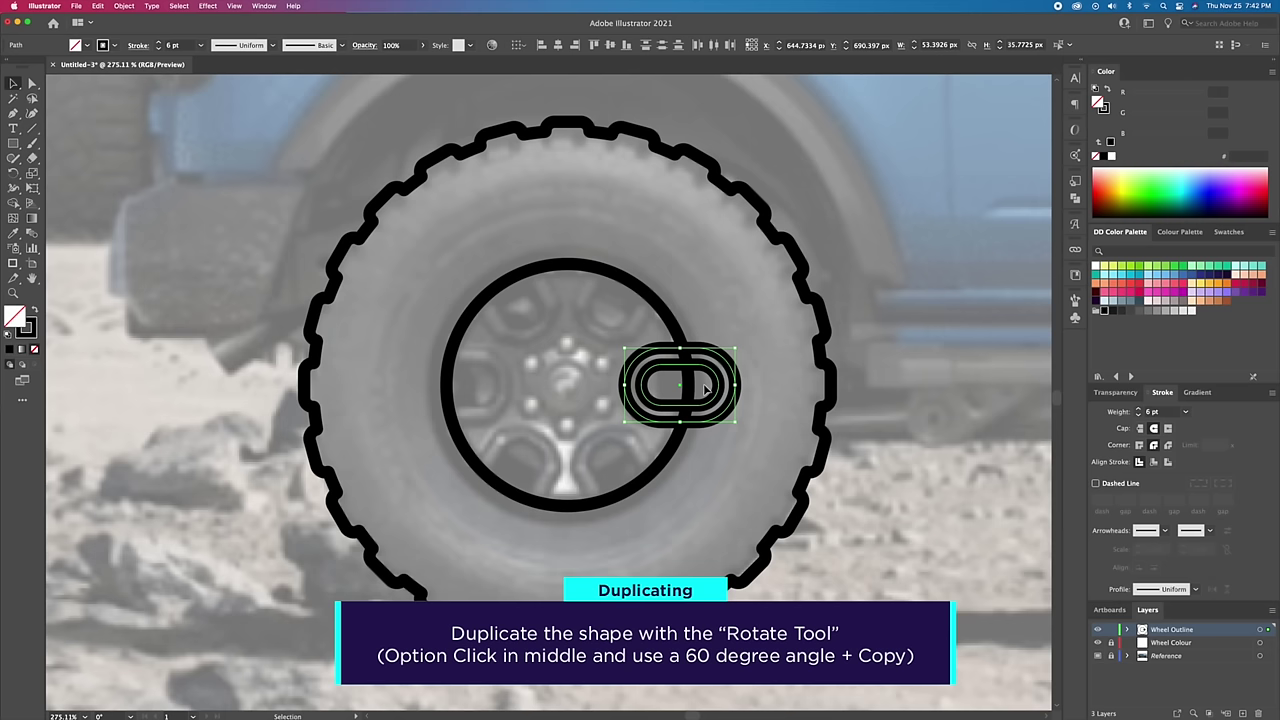
left_click(568, 385, "alt")
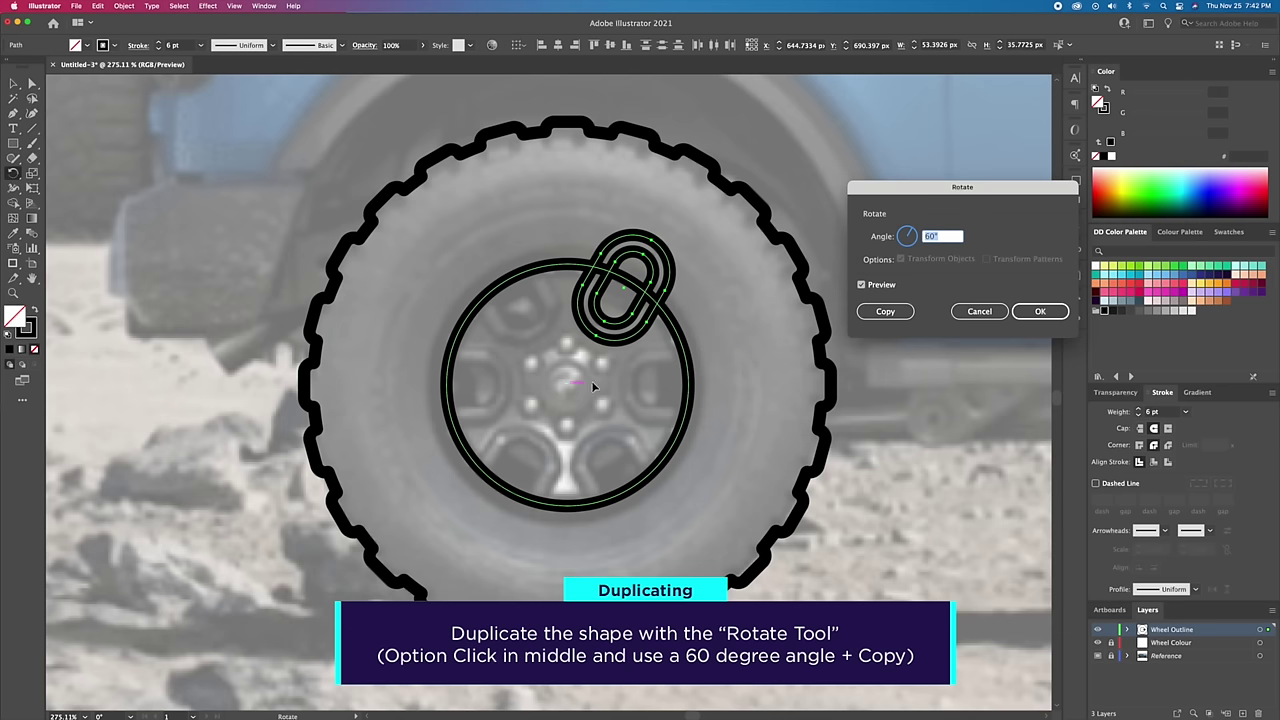
left_click(884, 311)
key("ctrl+d")
key("ctrl+d")
key("ctrl+d")
key("ctrl+d")
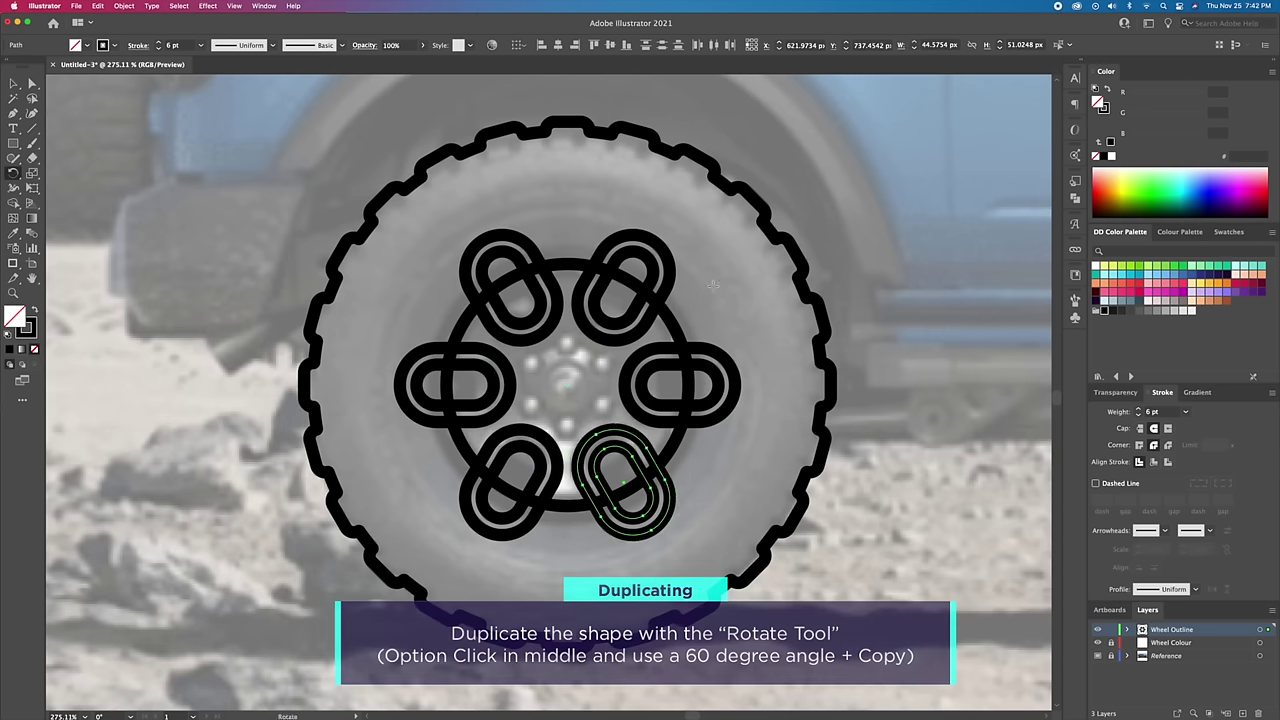
key("v")
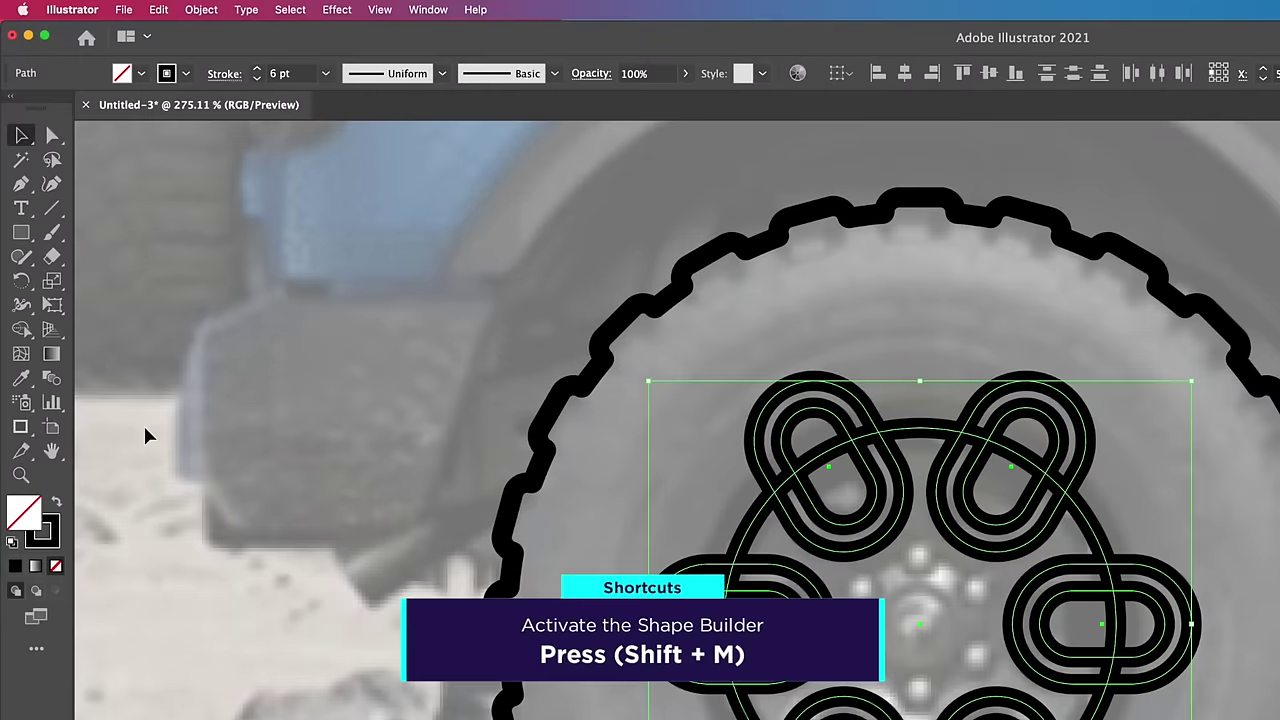
key("shift+m")
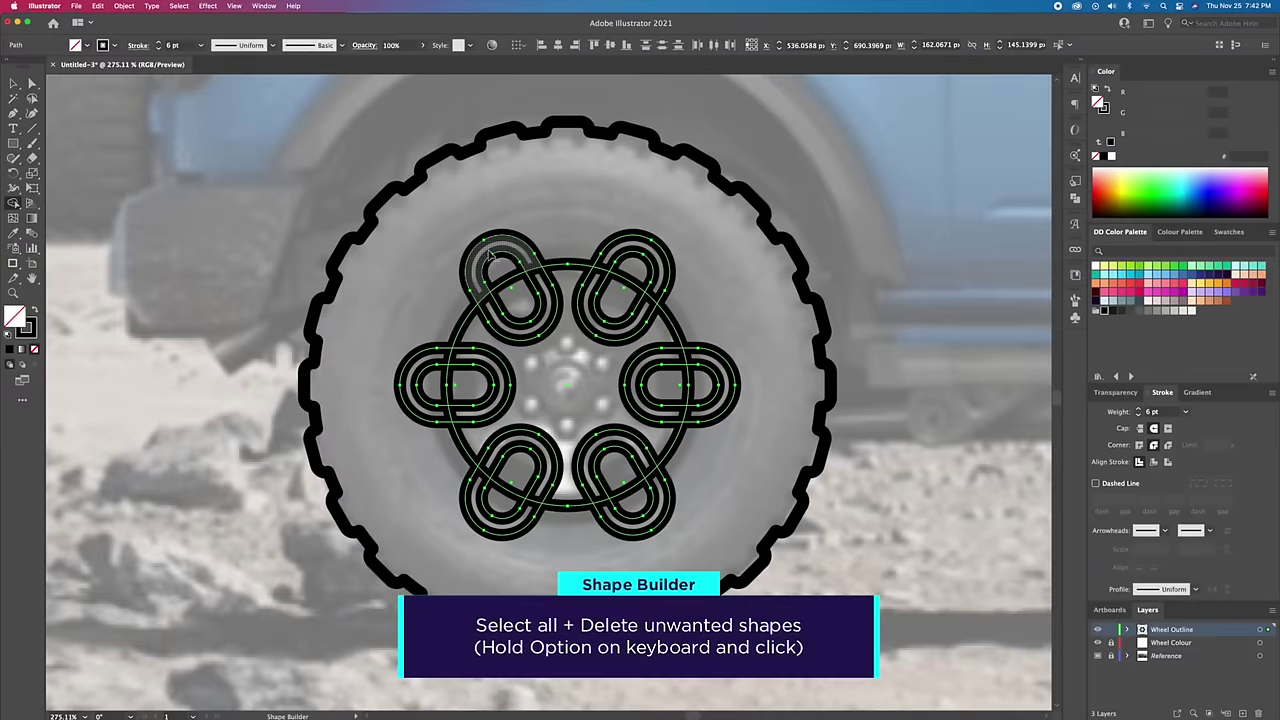
Step: Delete the six loops' parts outside the rim with the Shape Builder, leaving U-shaped spokes
left_click(500, 258, "alt")
left_click(640, 272, "alt")
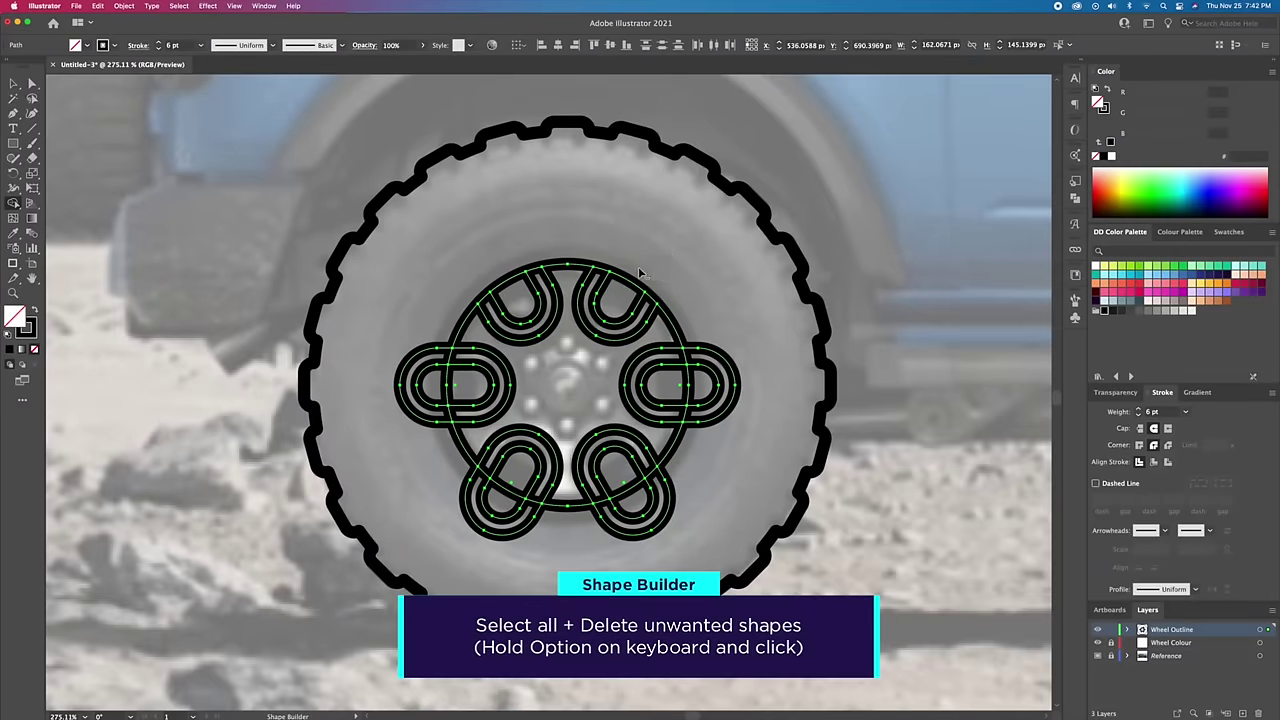
left_click(722, 384, "alt")
left_click(655, 505, "alt")
left_click(485, 505, "alt")
left_click(425, 395, "alt")
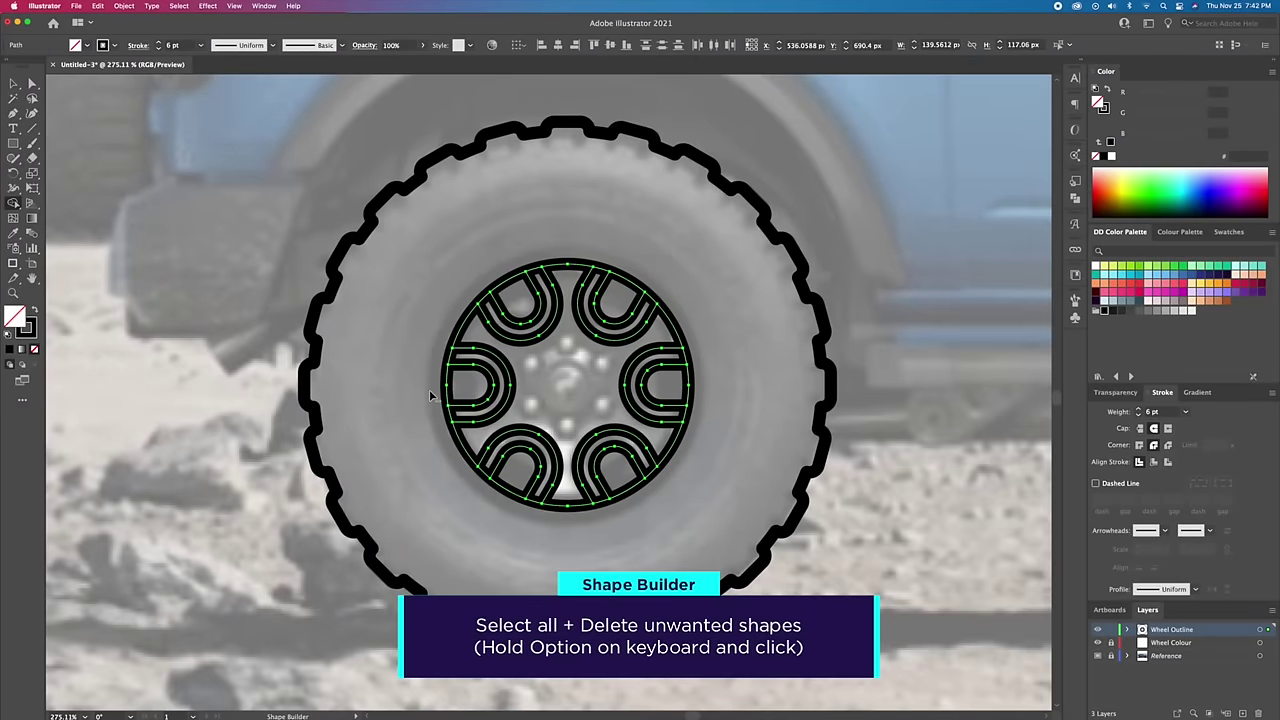
key("v")
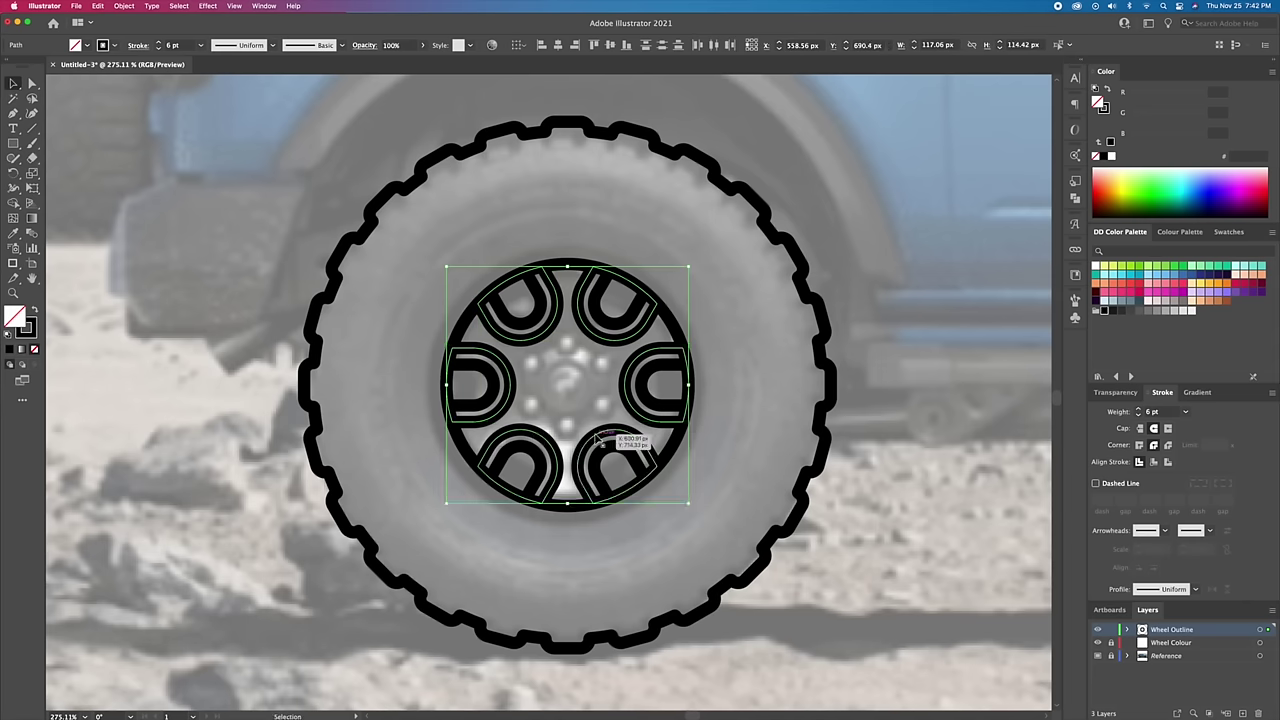
Step: Draw a small hub circle at the wheel centre with a 6 pt stroke
left_click(771, 400)
key("l")
left_click_drag(567, 383, 600, 408)
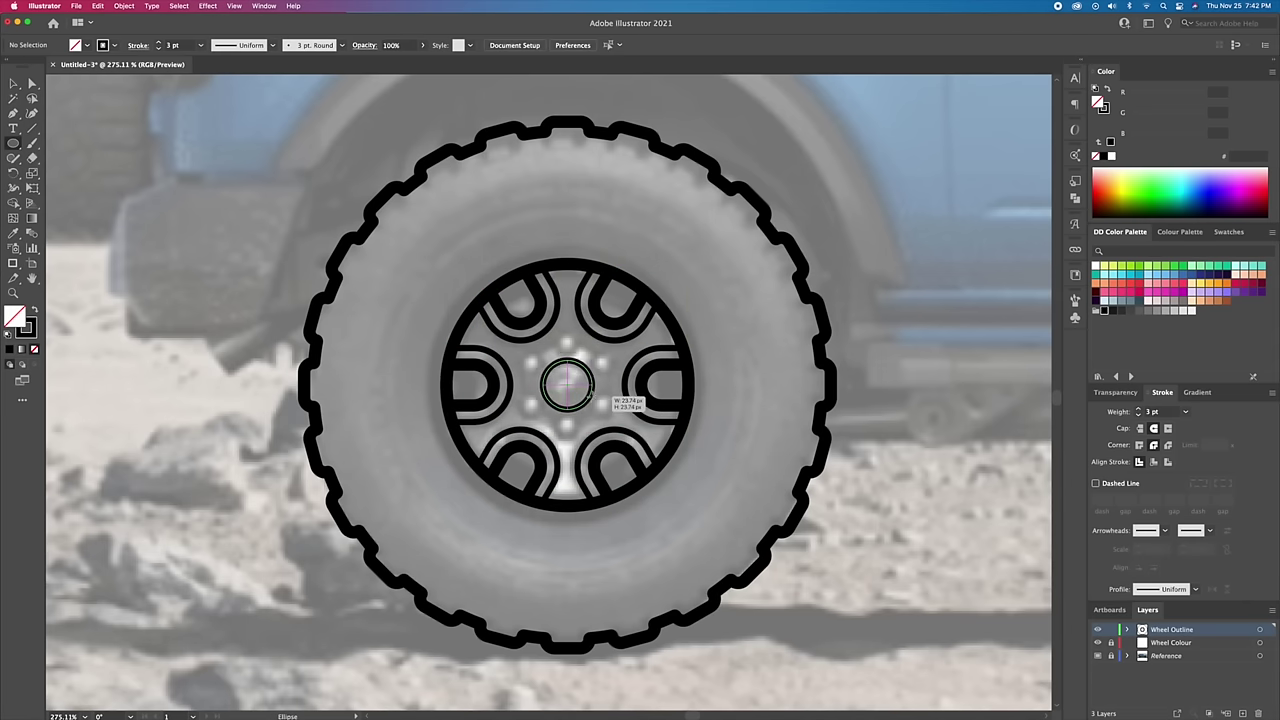
key("v")
left_click(742, 349)
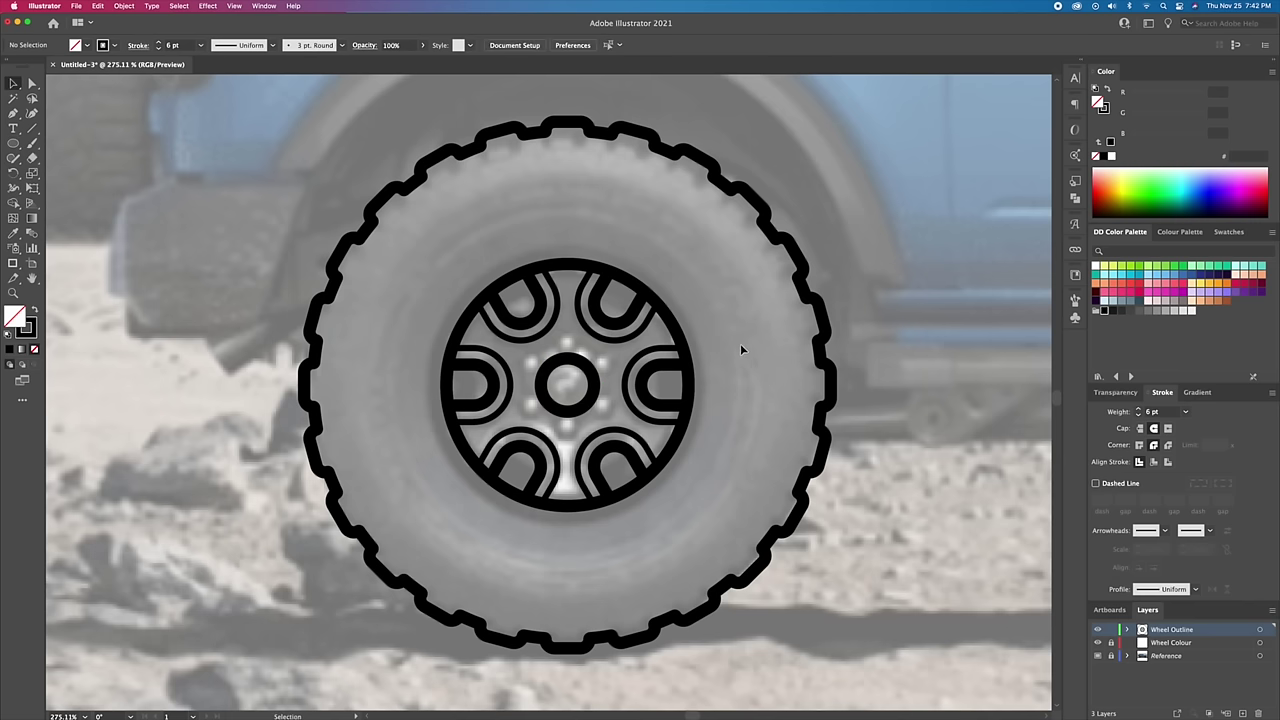
Step: Rotate-copy the top lug nut by 60° around the hub centre to ring it with lug nuts
left_click(604, 340)
left_click(567, 342)
key("r")
left_click(567, 383, "alt")
left_click(903, 315)
key("ctrl+d")
key("ctrl+d")
key("ctrl+d")
key("ctrl+d")
Step: Paste a copy of the rim circle in front and enlarge it to the tyre's inner edge
key("v")
left_click(680, 340)
left_click(76, 6)
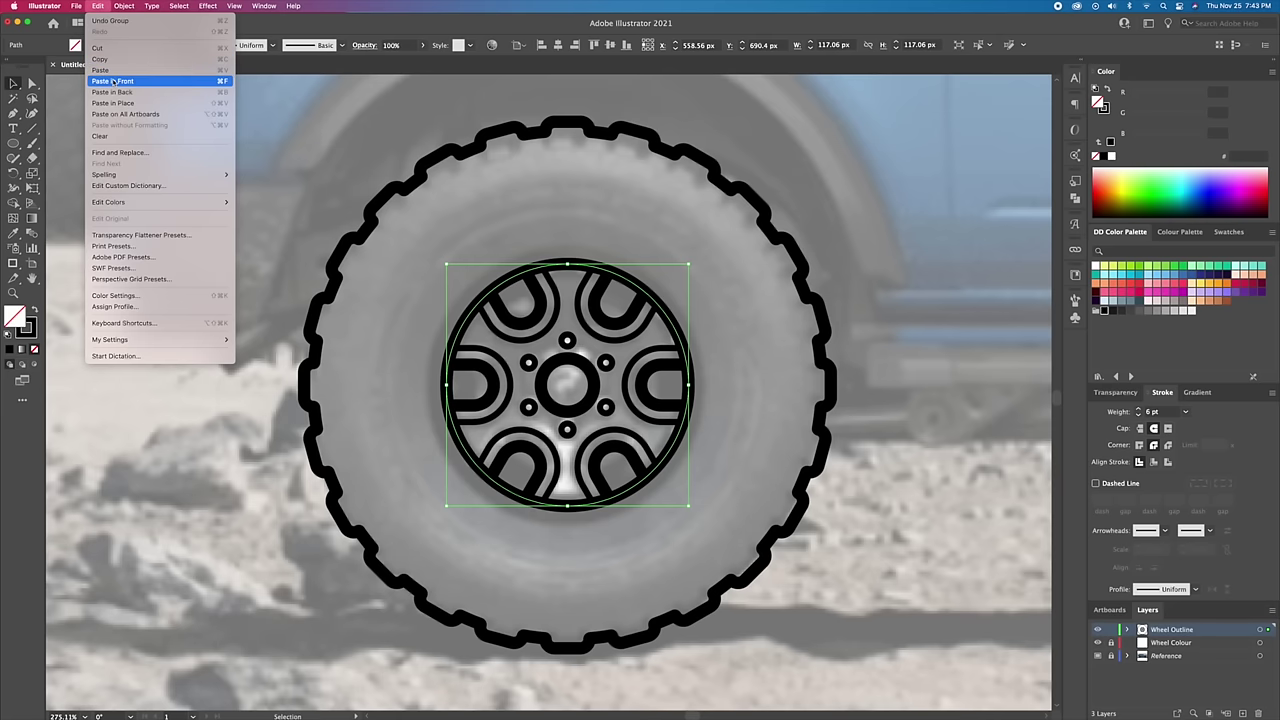
left_click(113, 81)
left_click_drag(688, 265, 716, 241)
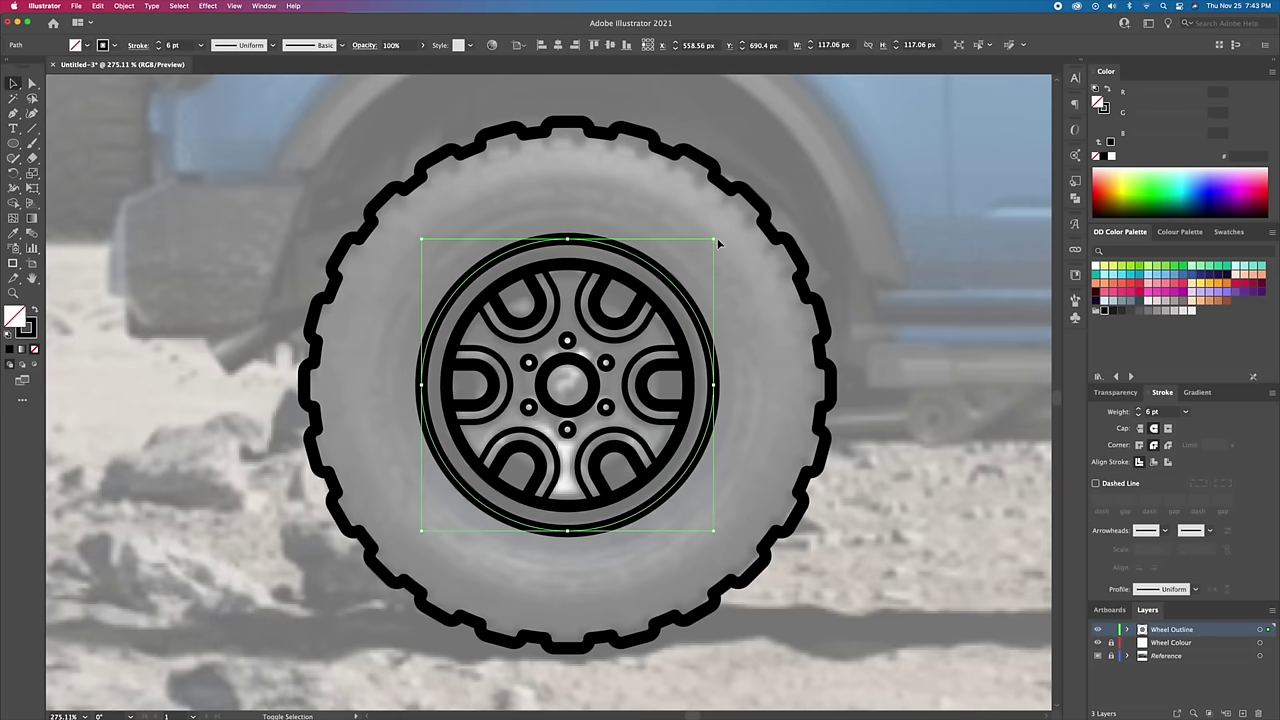
left_click(735, 289)
left_click(695, 310)
left_click_drag(714, 237, 815, 158)
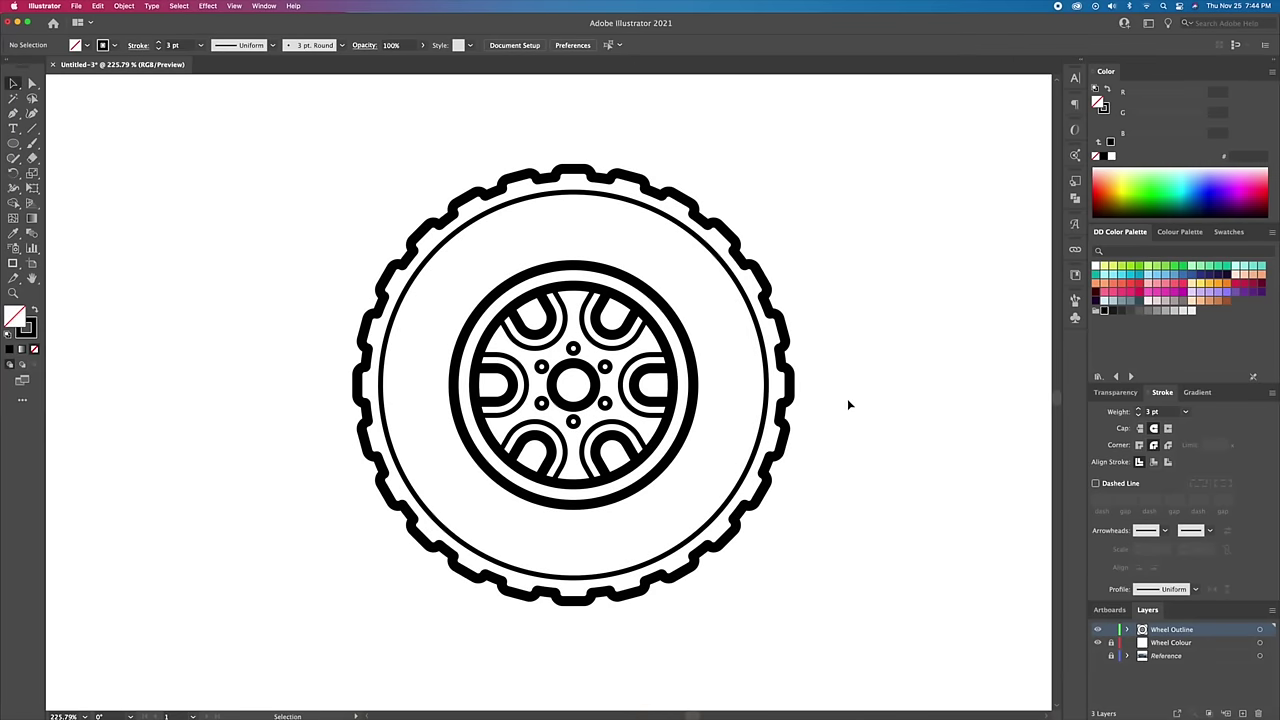
left_click(783, 360)
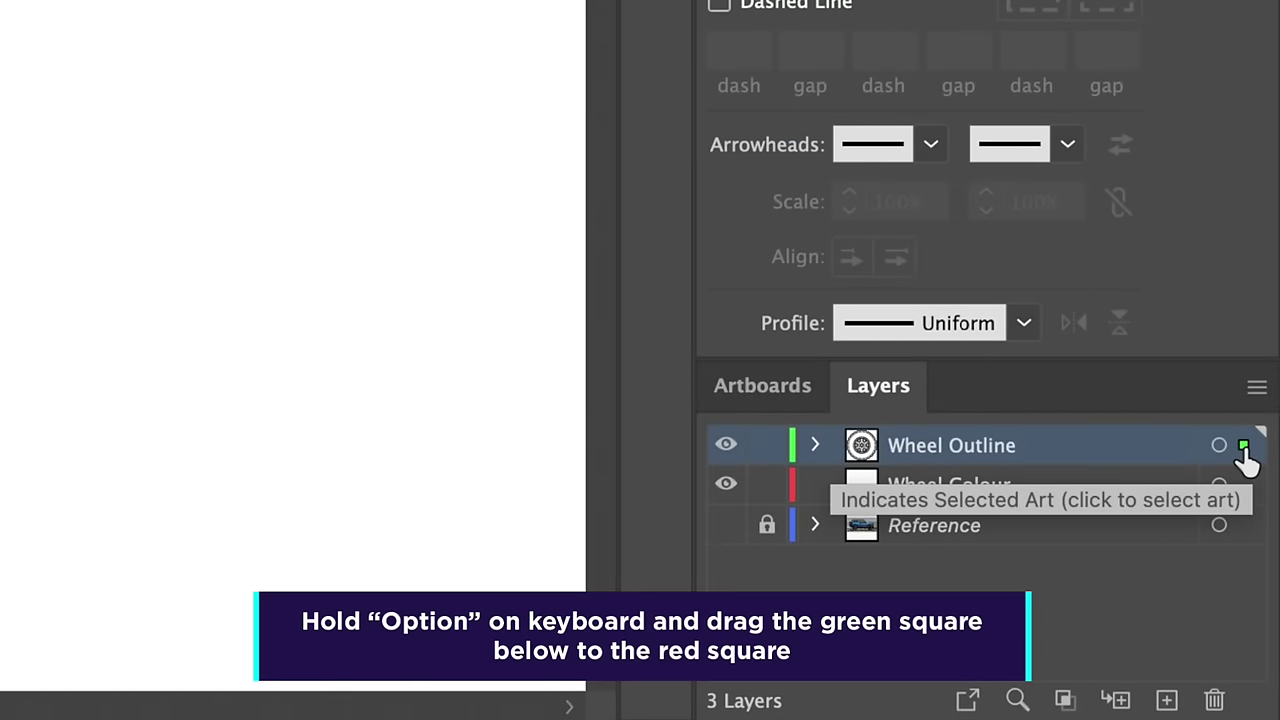
Step: Copy the tyre shape to the Wheel Colour layer and fill it mid-grey #808080 with no stroke
left_click_drag(1243, 445, 1245, 485)
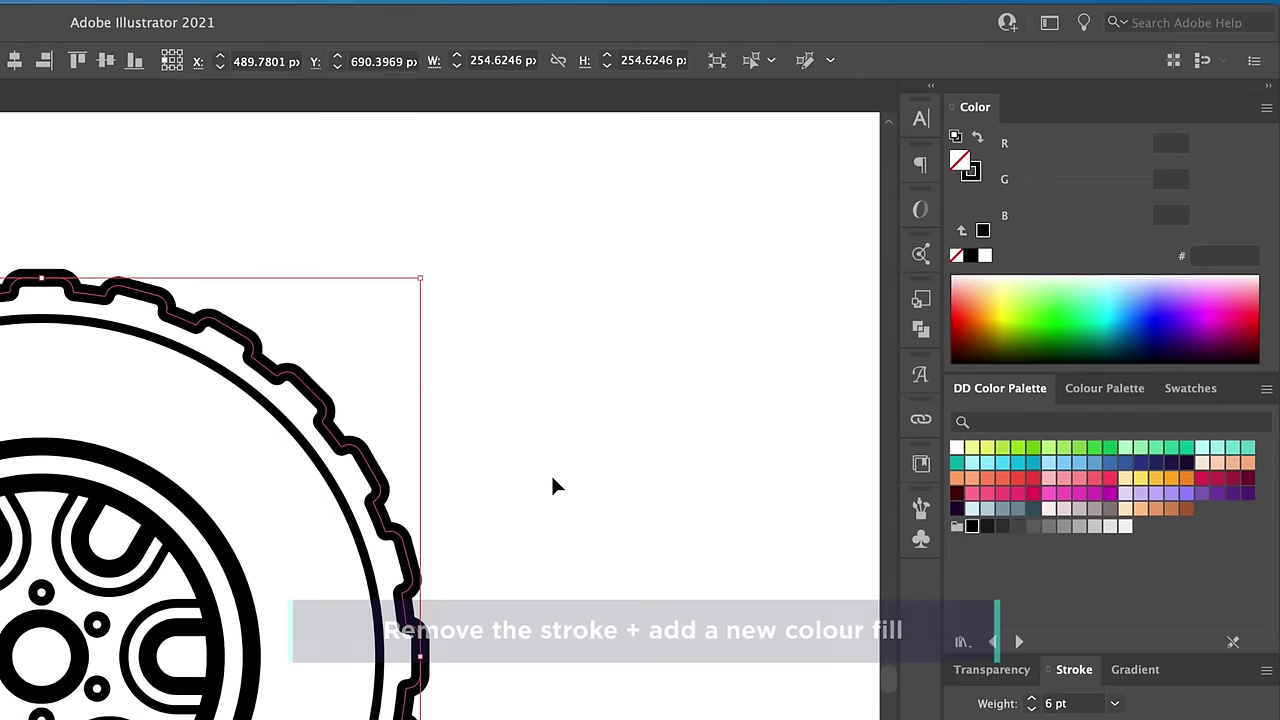
left_click(1104, 91)
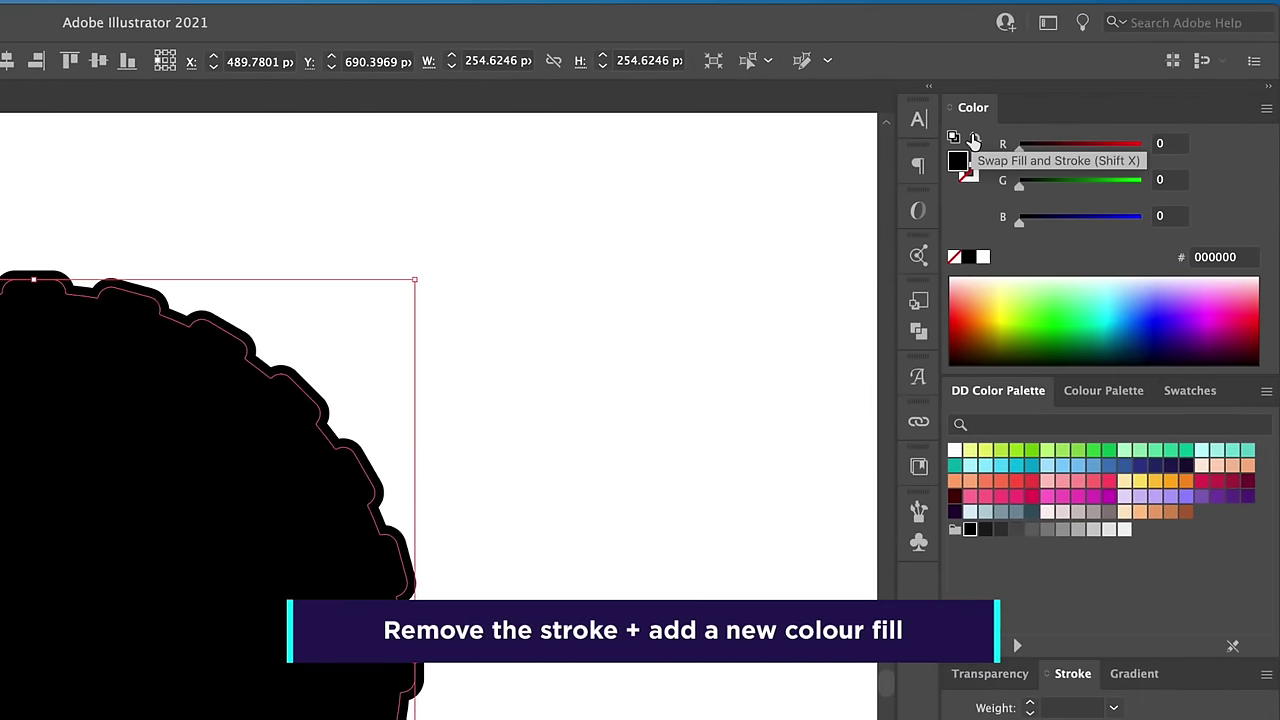
left_click(1016, 530)
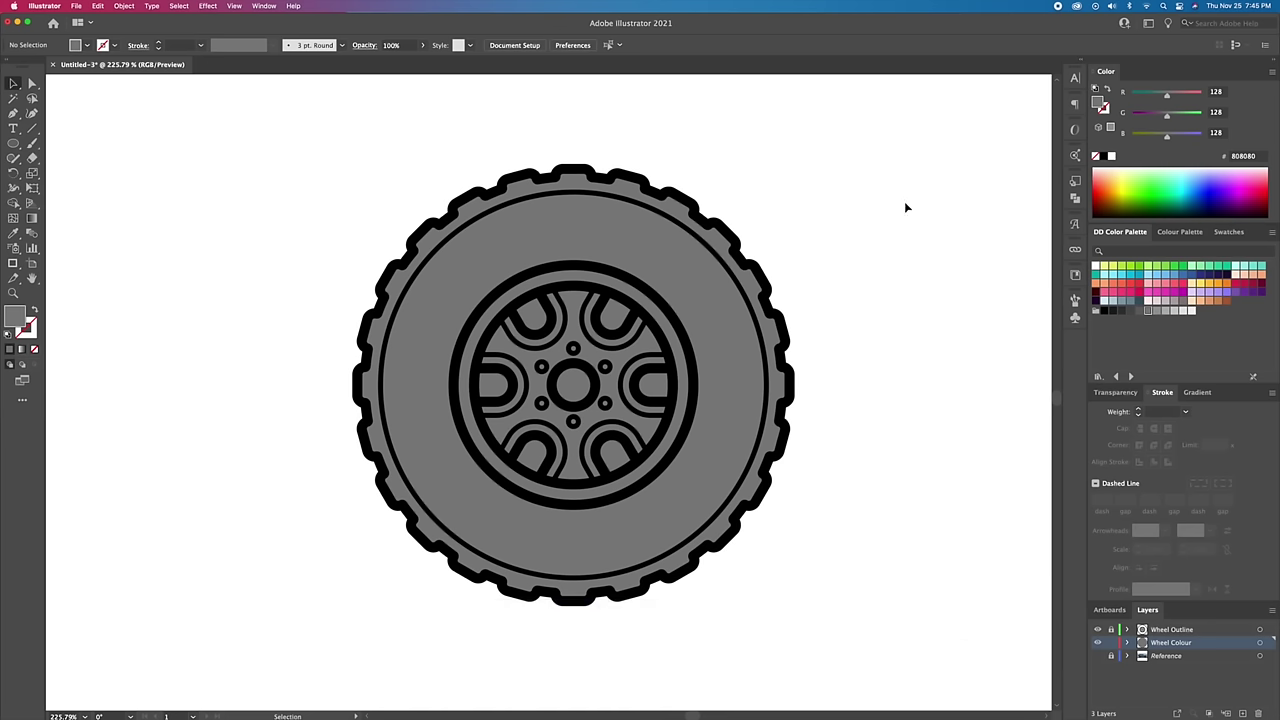
Step: Copy the rim circle to the Wheel Colour layer and fill it dark grey #4D4D4D
left_click(676, 465)
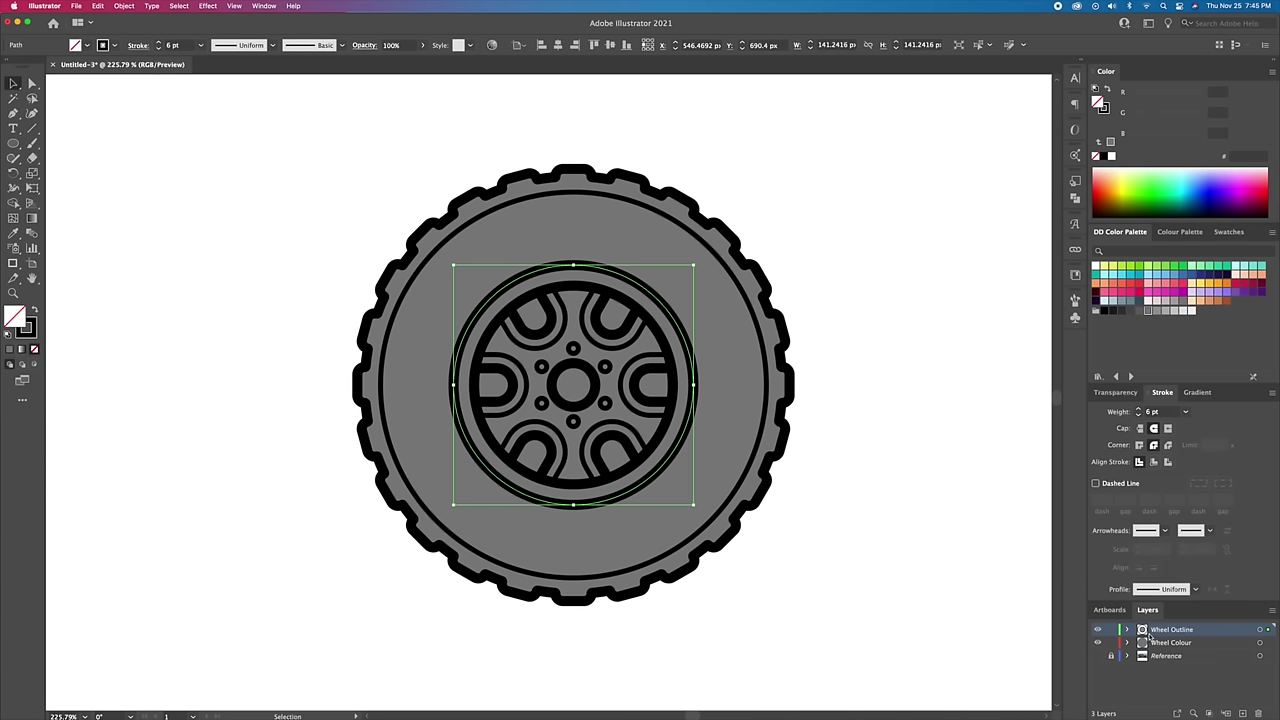
left_click_drag(1271, 630, 1277, 642)
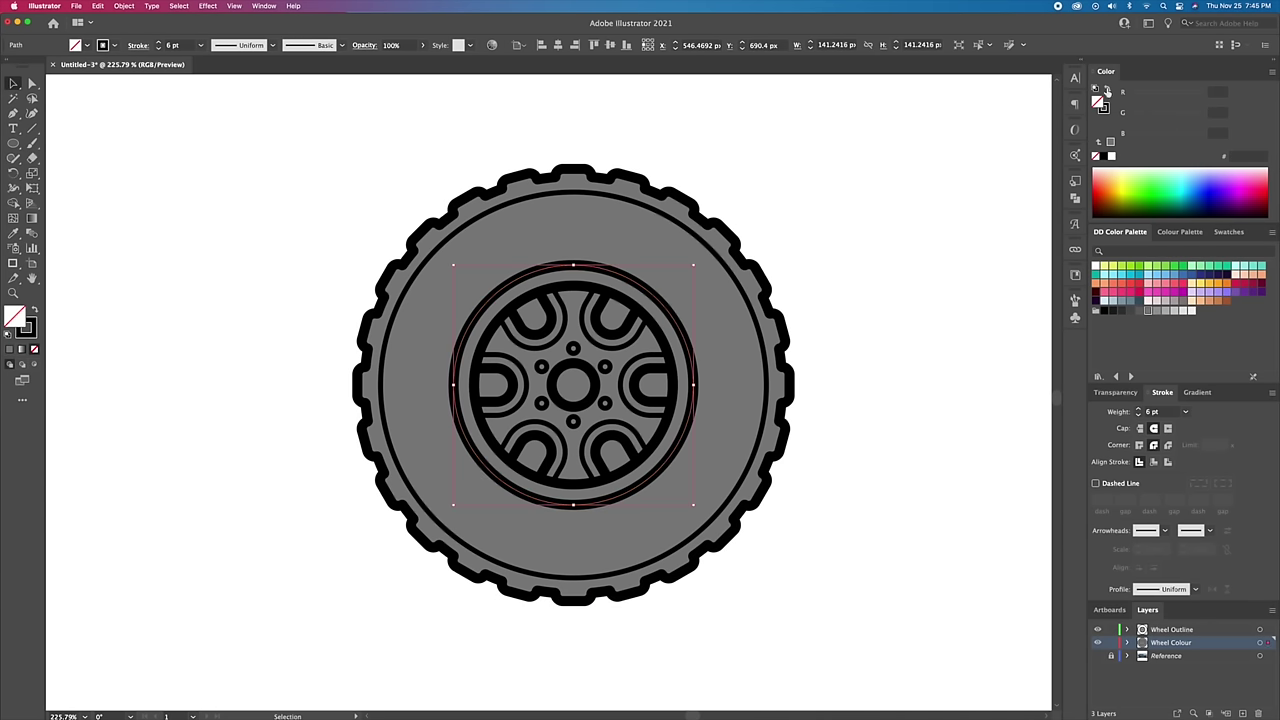
key("shift+x")
left_click(1133, 313)
Step: Copy the hub circle to Wheel Colour, fill it #4D4D4D, and select the hub cut-out shapes
left_click(670, 428)
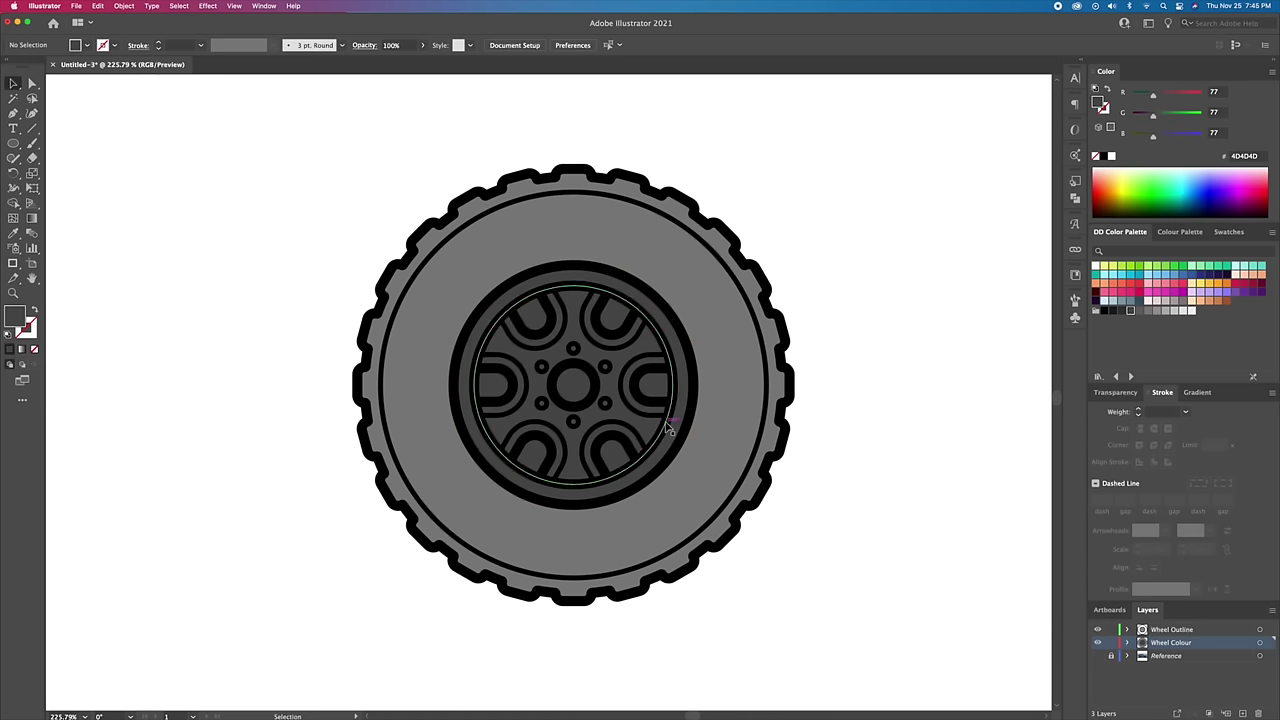
left_click_drag(1270, 632, 1266, 640)
left_click(1107, 90)
left_click(1133, 313)
left_click(1121, 310)
left_click(615, 315)
left_click(652, 385, "shift")
left_click(626, 449, "shift")
left_click(532, 455, "shift")
Step: Move the six cut-outs to the Wheel Colour layer and fill the centre cap light grey
left_click(495, 386, "shift")
left_click(536, 322, "shift")
left_click_drag(1270, 630, 1268, 642)
left_click(573, 385)
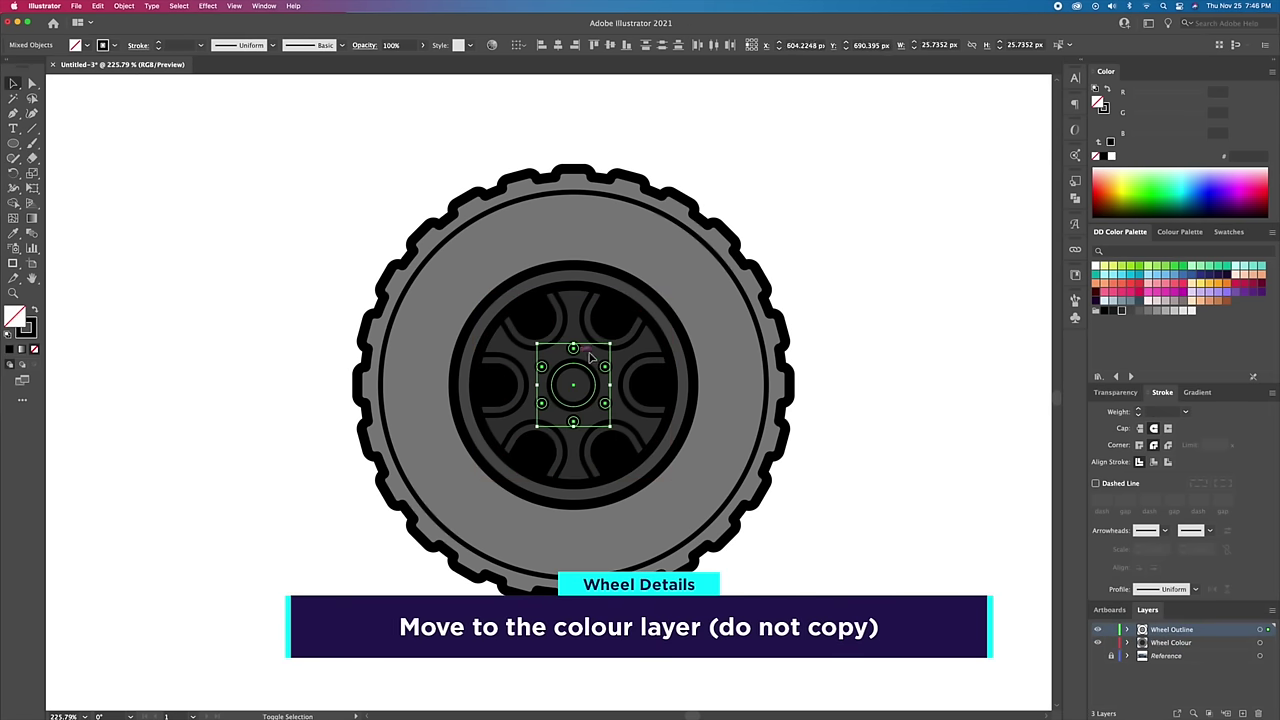
left_click_drag(1270, 630, 1270, 643)
left_click(1108, 91)
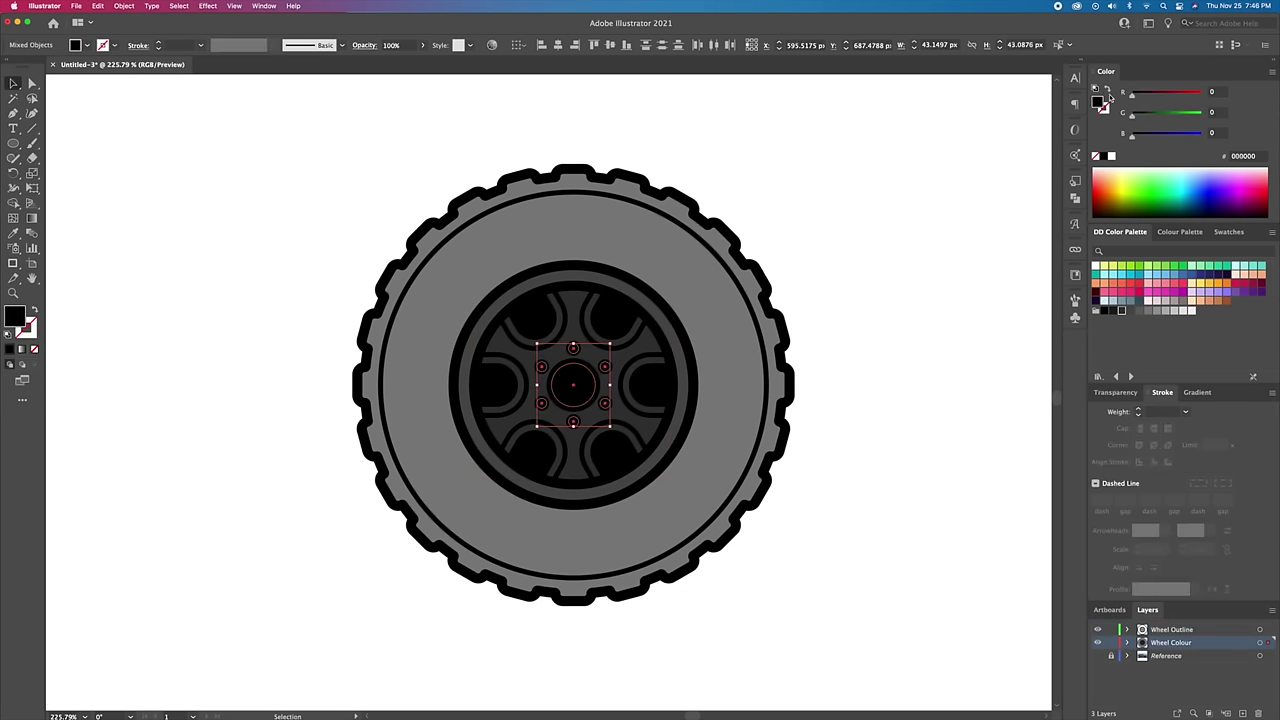
left_click(1157, 312)
Step: Copy the spoke cut-outs onto Wheel Colour as fills in grey #4D4D4D
left_click(560, 345)
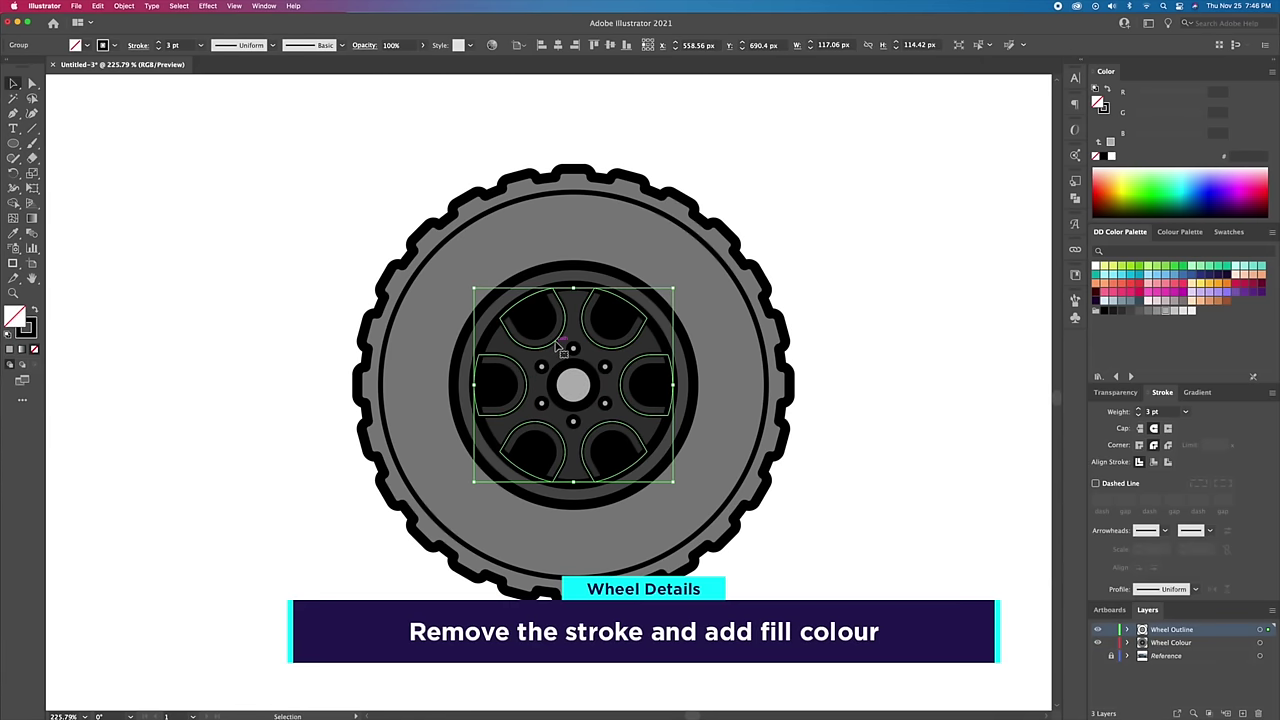
left_click_drag(1270, 630, 1270, 643)
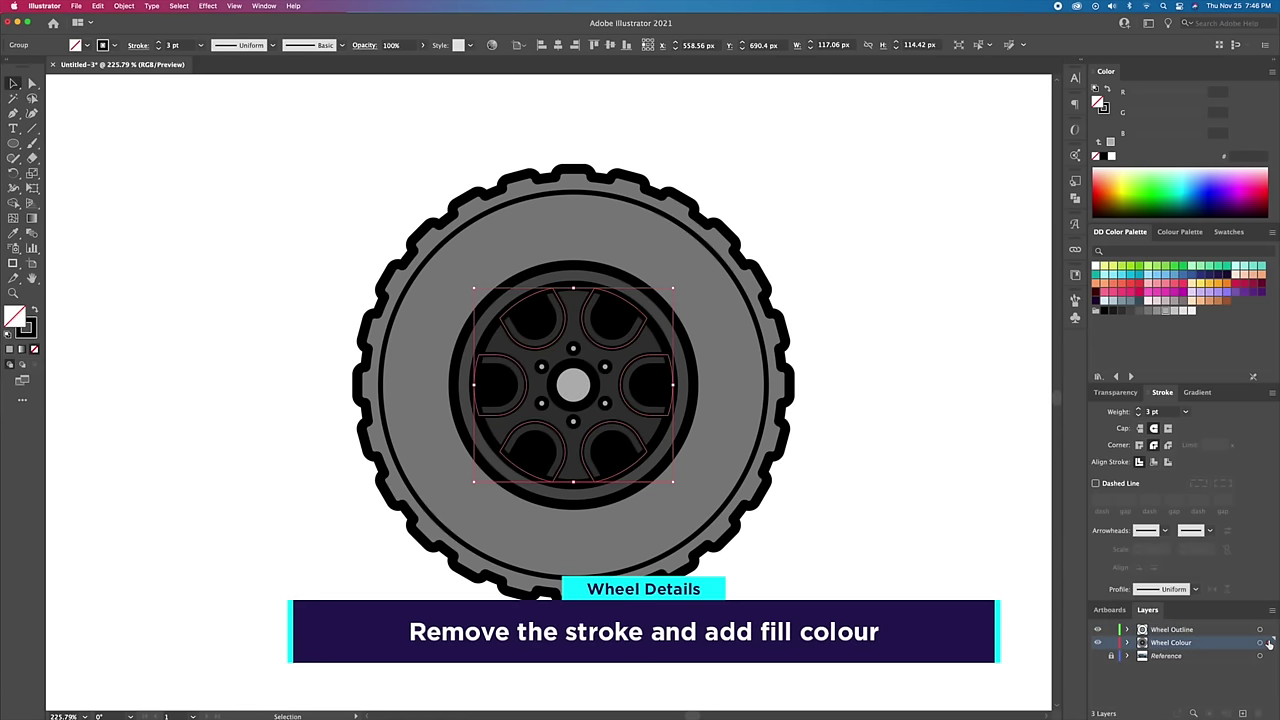
left_click(1108, 91)
left_click(1155, 312)
left_click(1148, 312)
left_click(1141, 312)
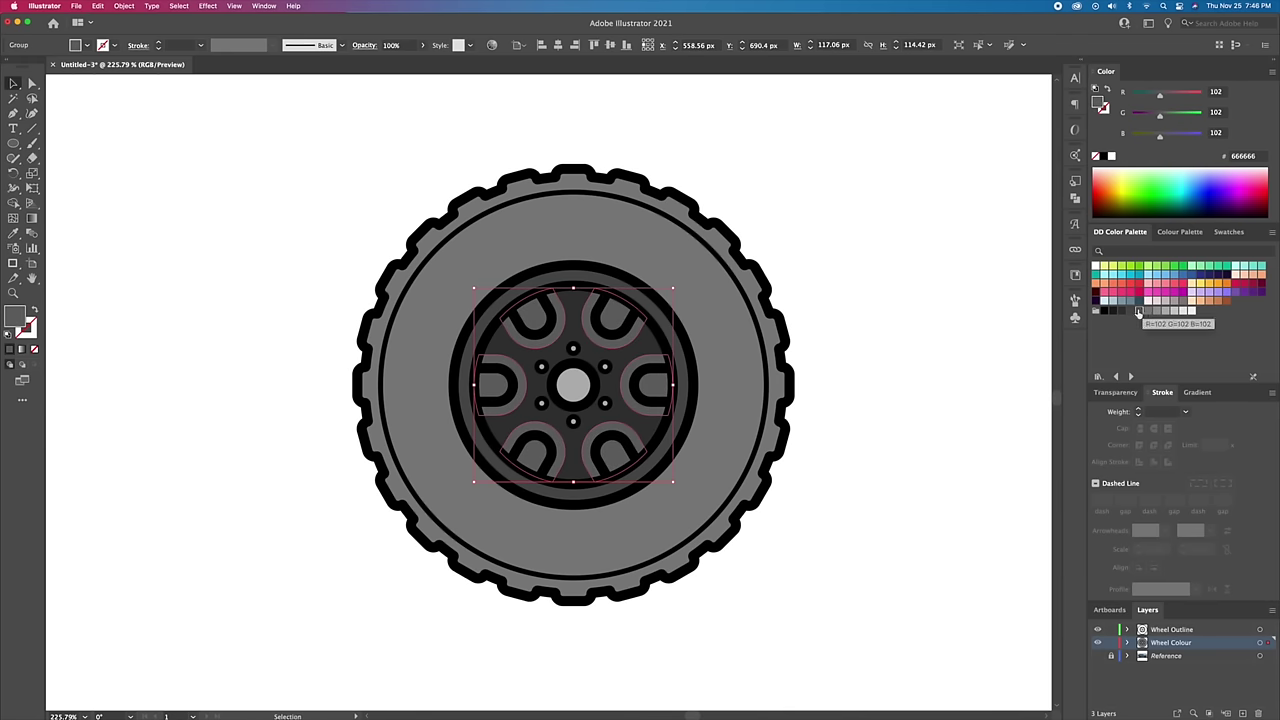
left_click(1132, 312)
Step: Fill the top pair of cut-outs near-black #1A1A1A
key("a")
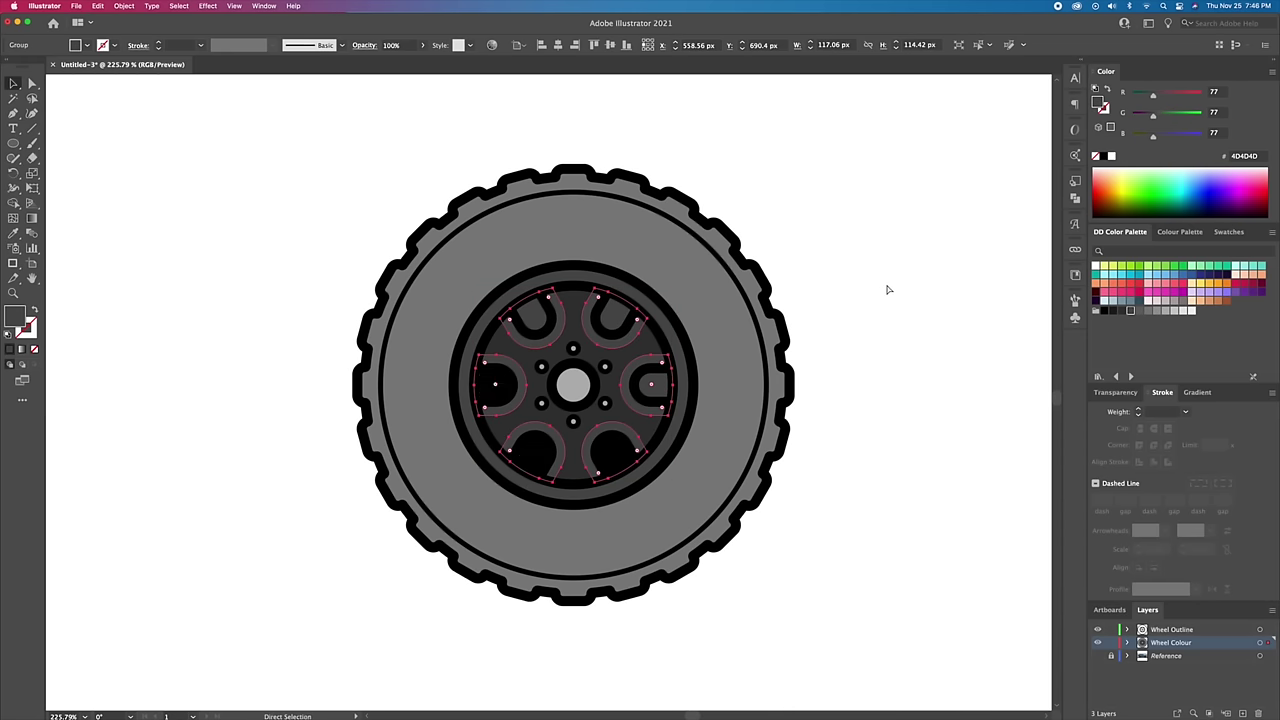
left_click(811, 310)
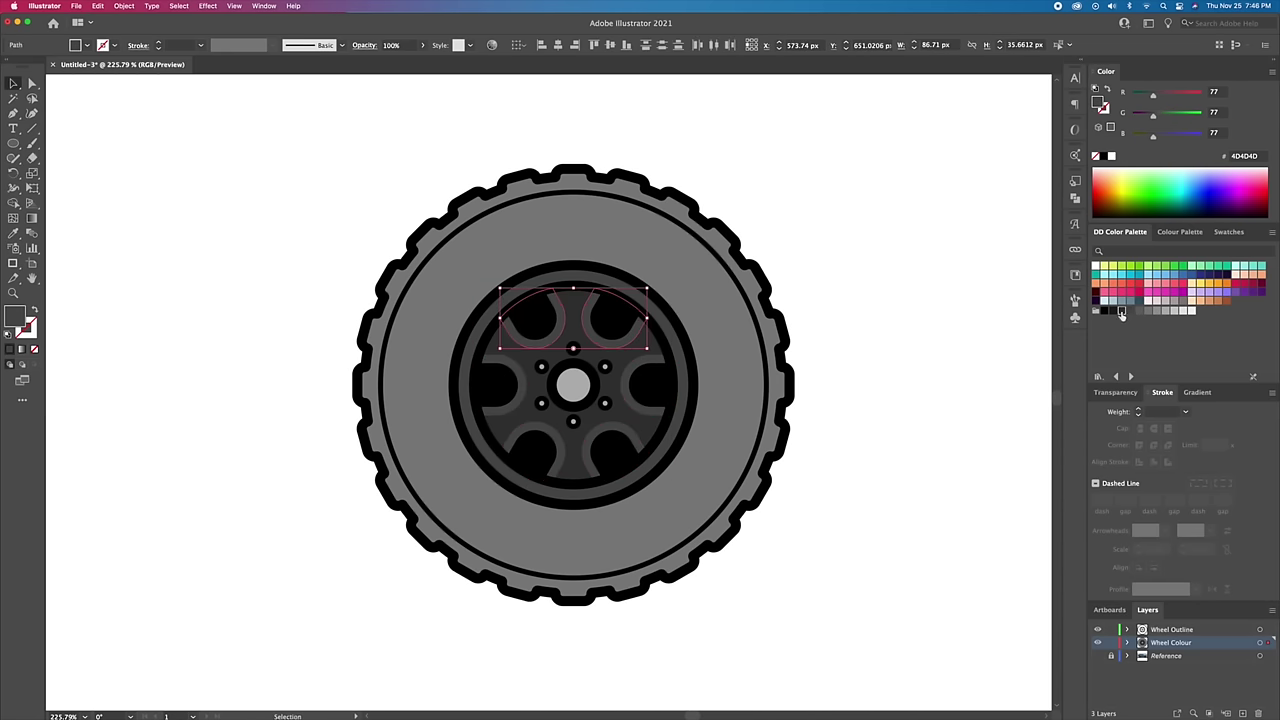
key("v")
left_click(612, 318)
left_click(533, 318, "shift")
left_click(1113, 310)
left_click(880, 280)
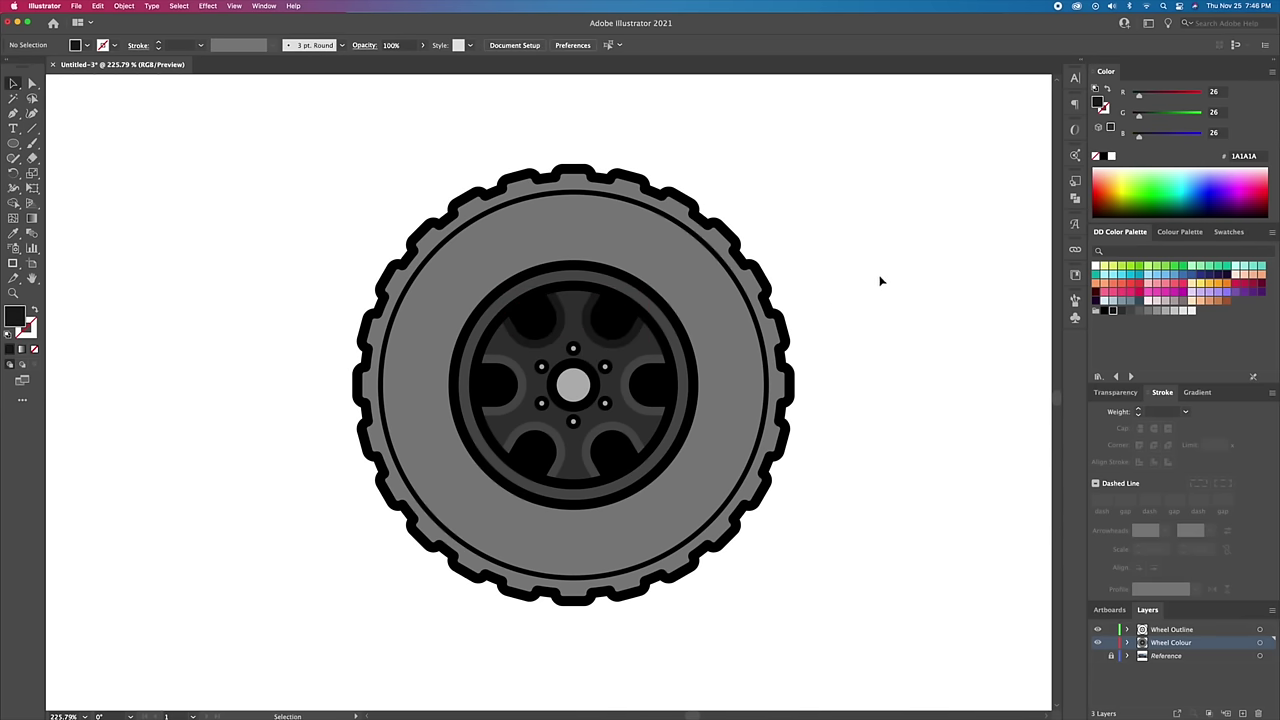
Step: Fill the left cut-outs #4D4D4D and the right cut-outs a lighter grey
left_click(520, 407)
left_click(530, 450, "shift")
left_click(1122, 313)
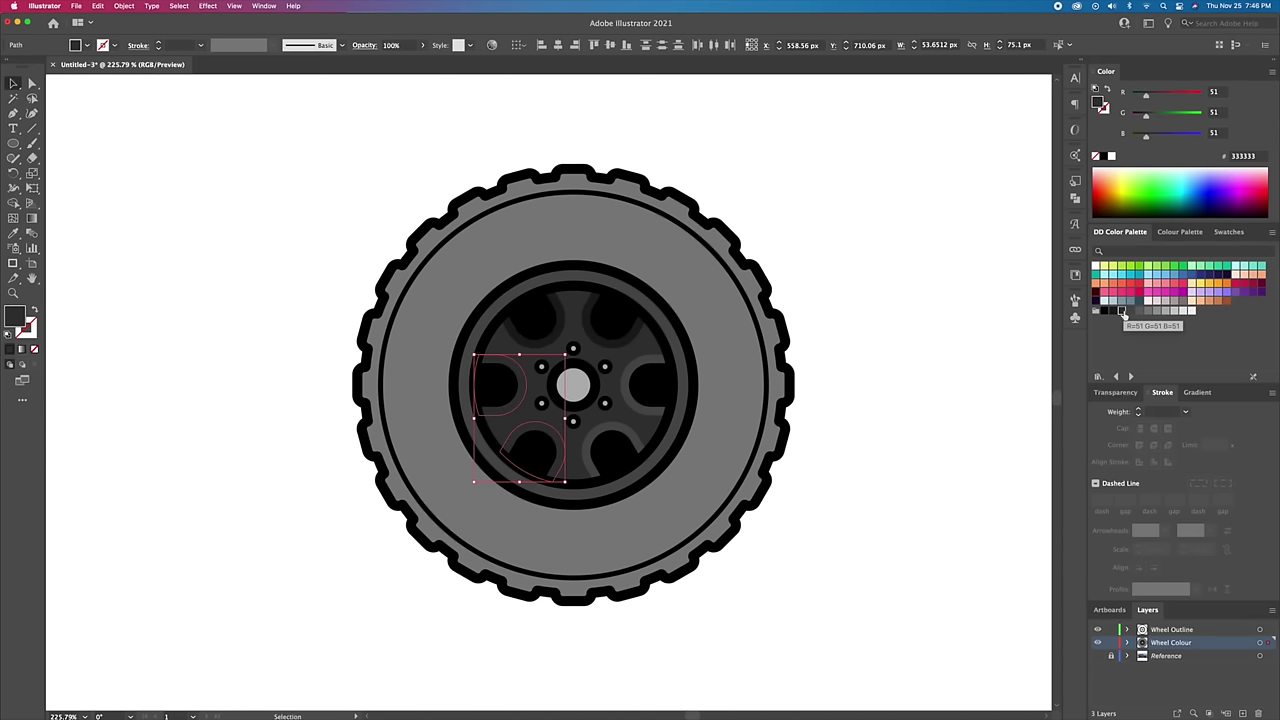
left_click(1131, 311)
left_click(645, 385)
left_click(612, 455, "shift")
left_click(1140, 311)
left_click(880, 315)
left_click(651, 247)
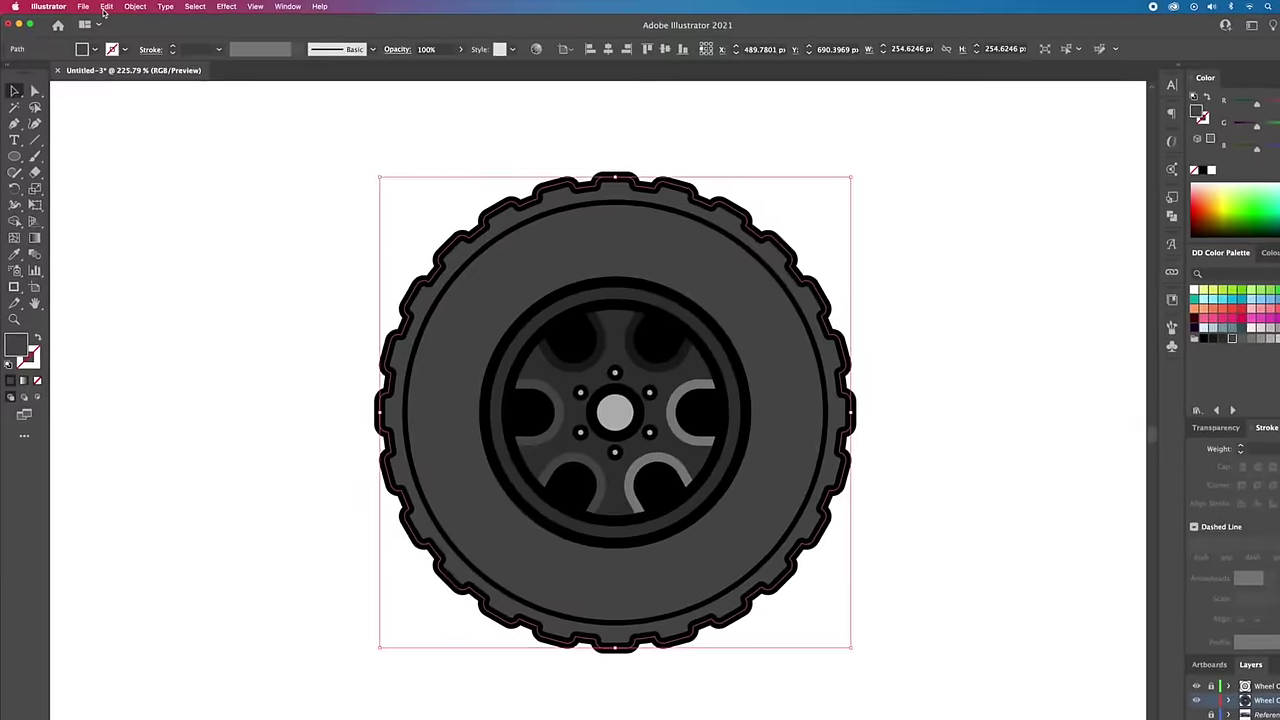
Step: Paste a copy of the tyre in front and fill it dark grey #333333
left_click(98, 6)
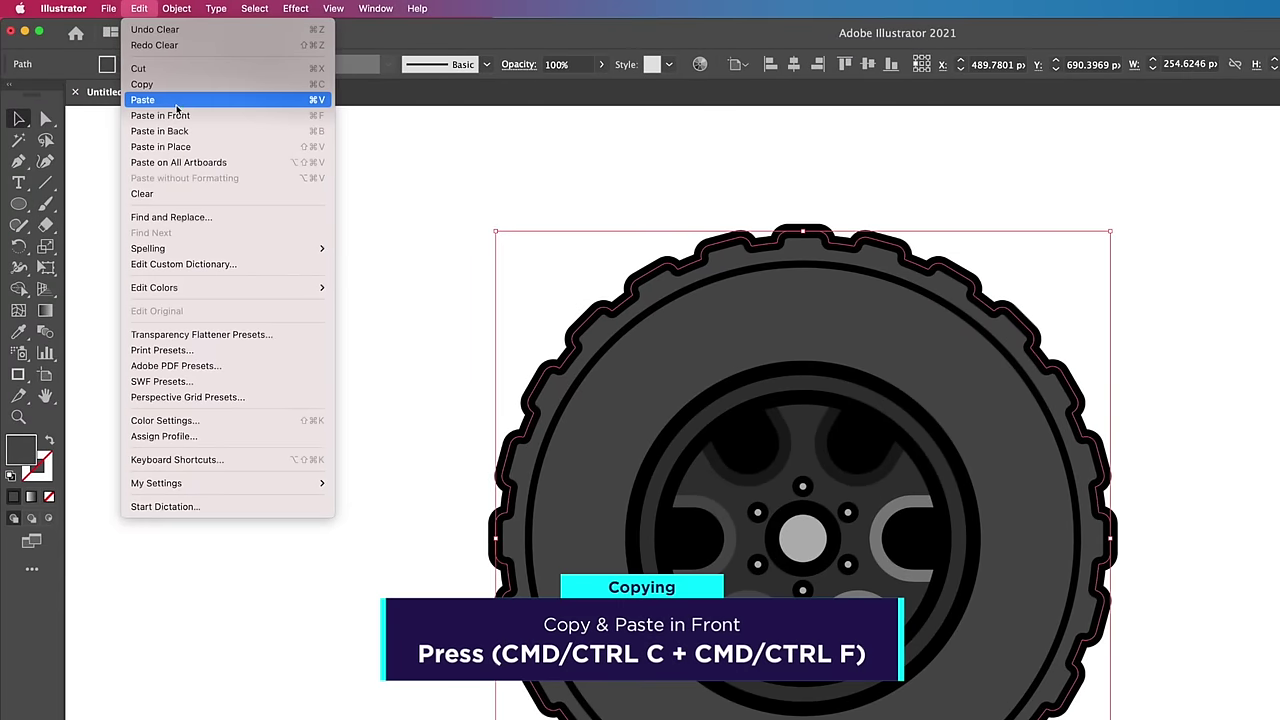
left_click(142, 84)
left_click(139, 8)
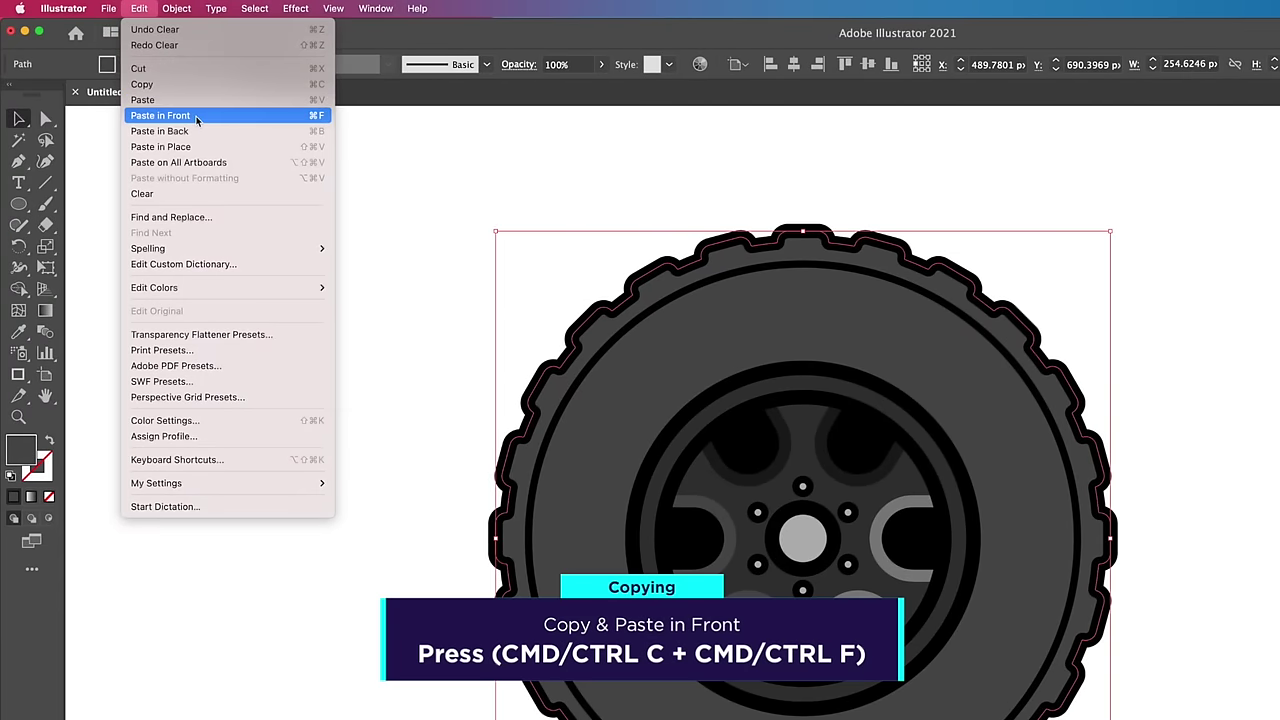
left_click(198, 118)
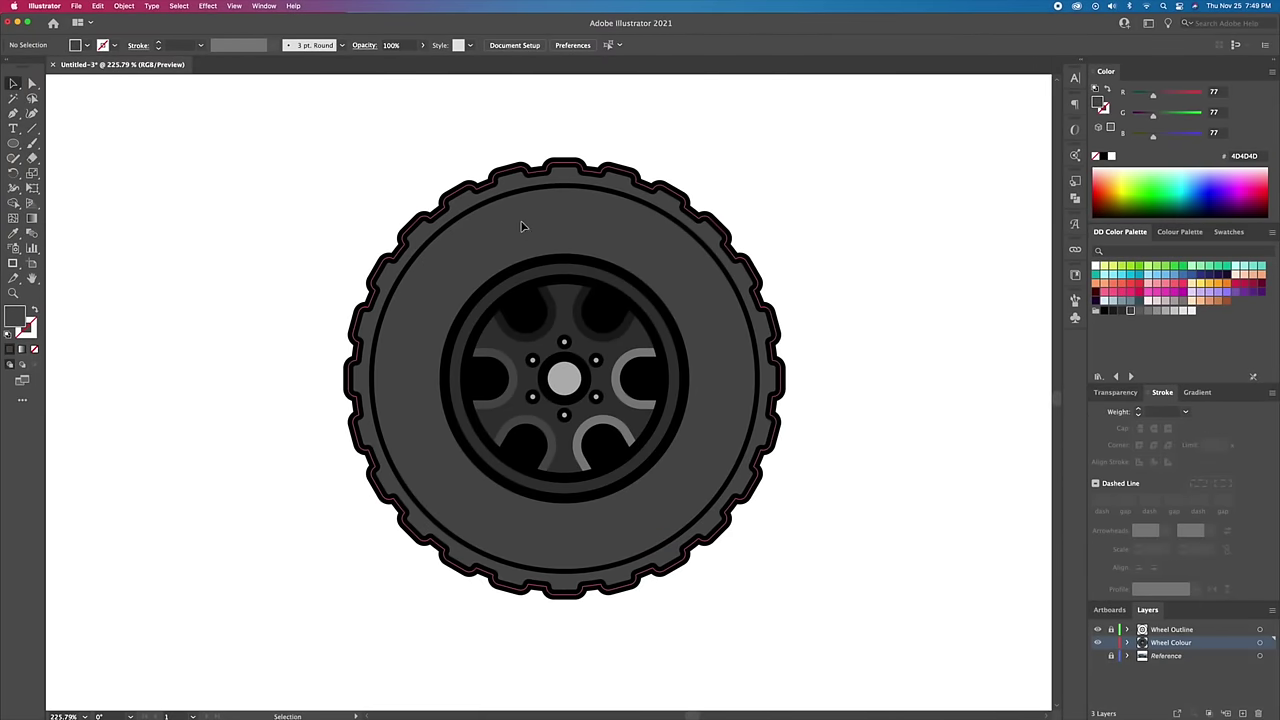
left_click(523, 228)
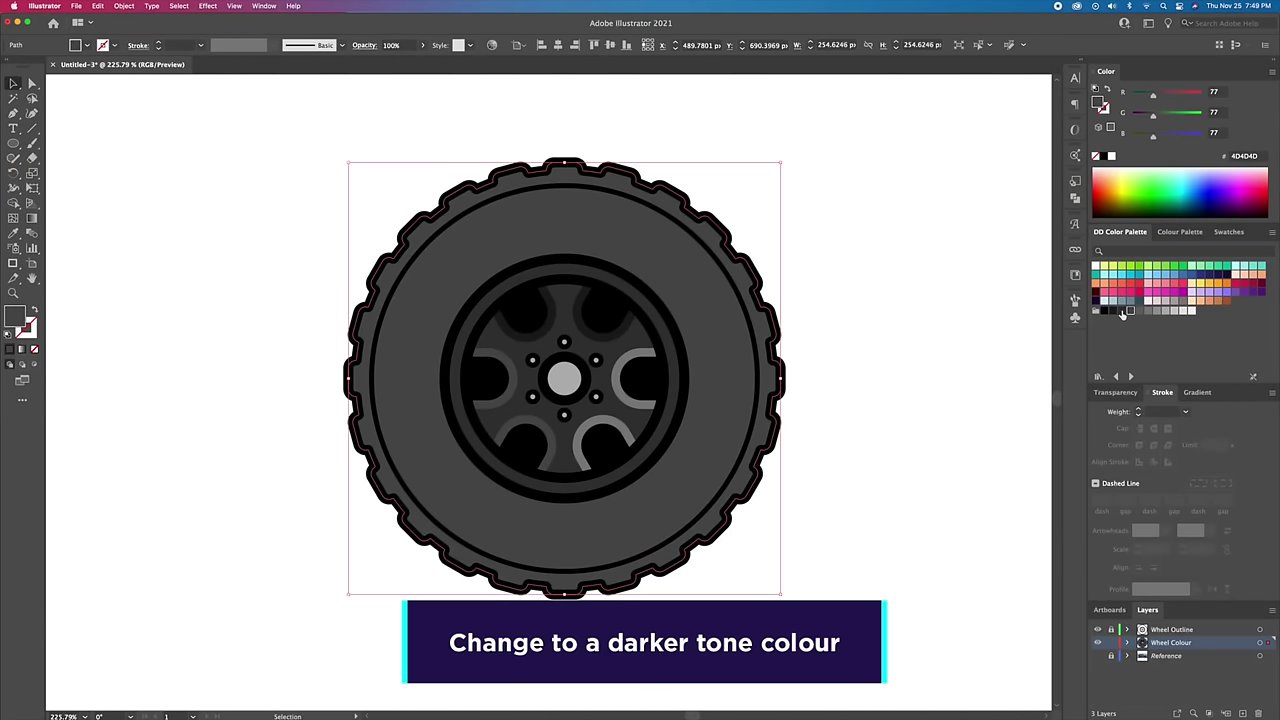
left_click(1121, 311)
left_click(886, 329)
Step: Draw a #4D4D4D ellipse over the lower tyre and position it for trimming
key("l")
left_click(1129, 312)
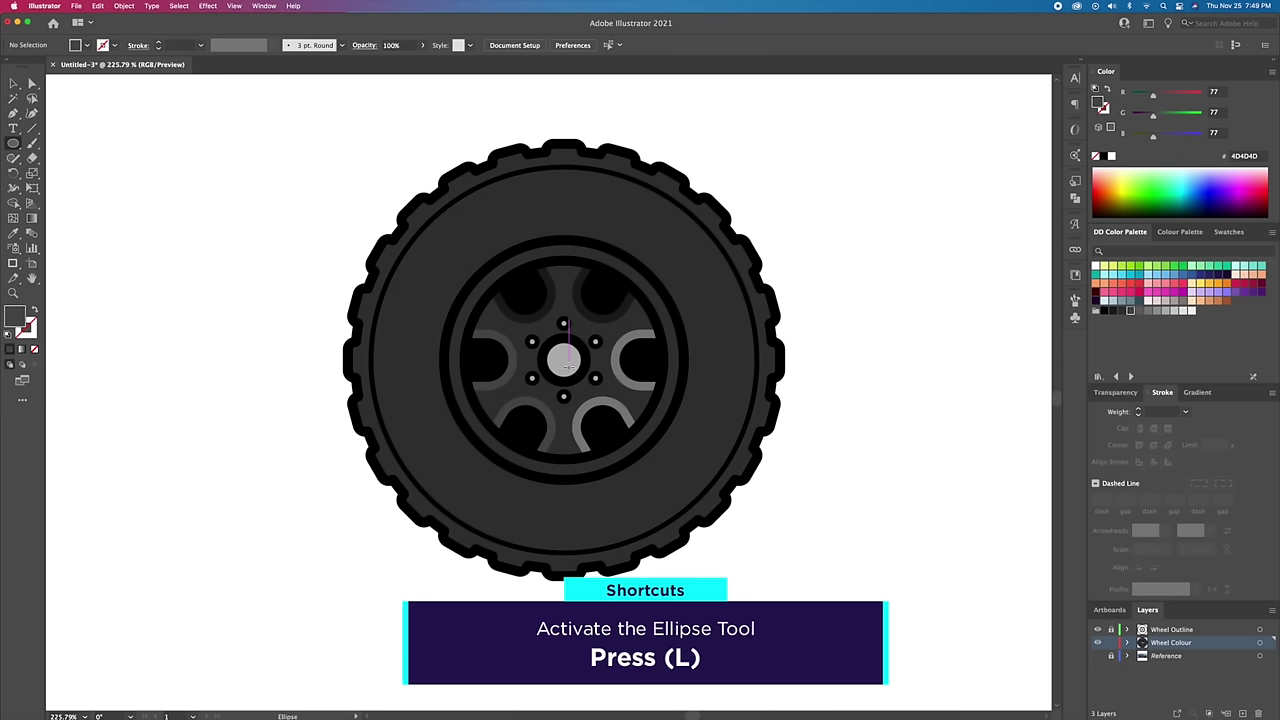
left_click_drag(563, 360, 737, 414)
key("v")
left_click_drag(735, 360, 778, 441)
mouse_move(694, 391)
left_mouse_down()
mouse_move(695, 377)
mouse_move(728, 372)
left_mouse_up()
left_click(906, 341)
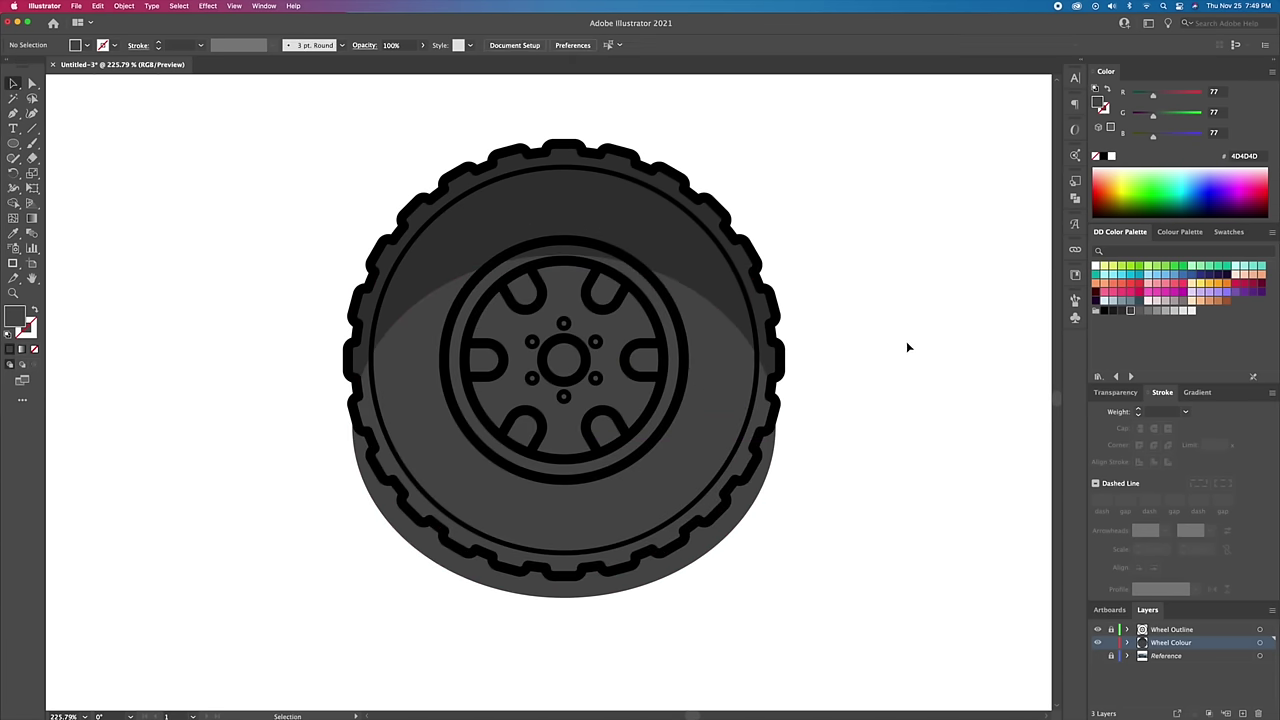
left_click(706, 291)
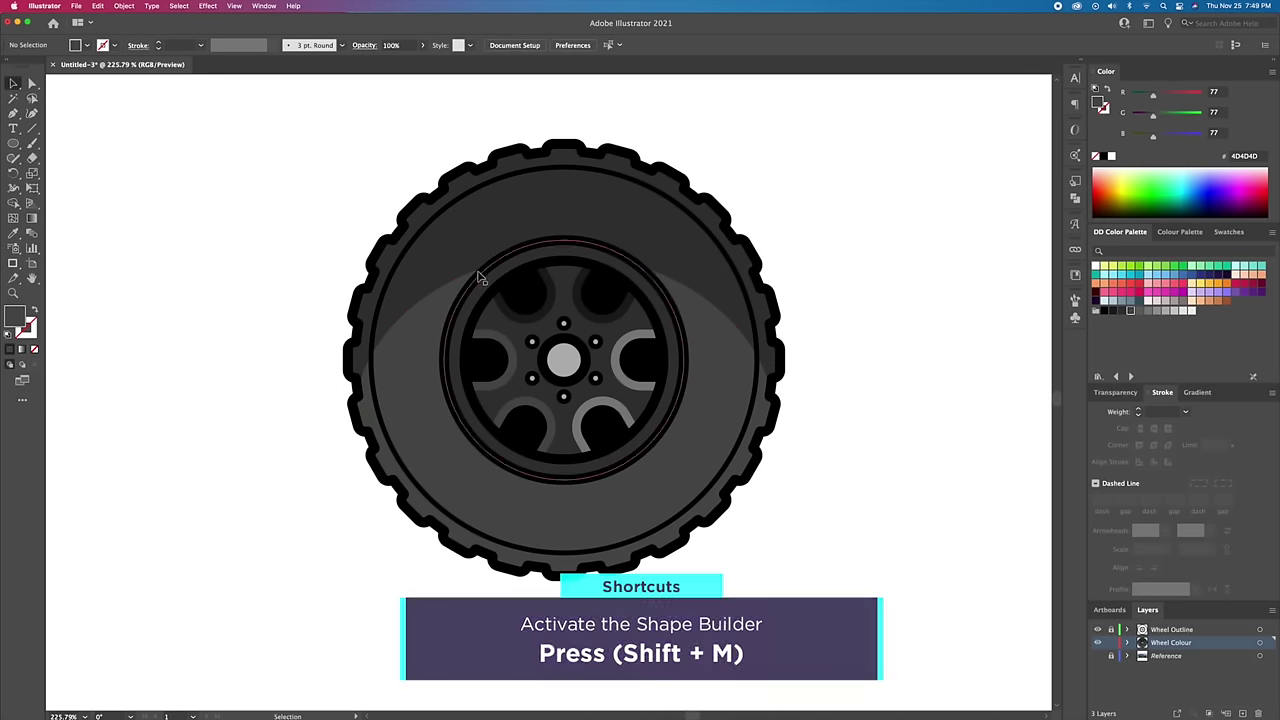
Step: Draw an outlined circle centred on the hub within the tyre's inner edge
key("l")
key("shift+x")
left_click_drag(563, 358, 766, 434)
Step: Give the inner circle a #666666 10 pt stroke and shrink it slightly
left_click(1139, 311)
left_click(878, 290)
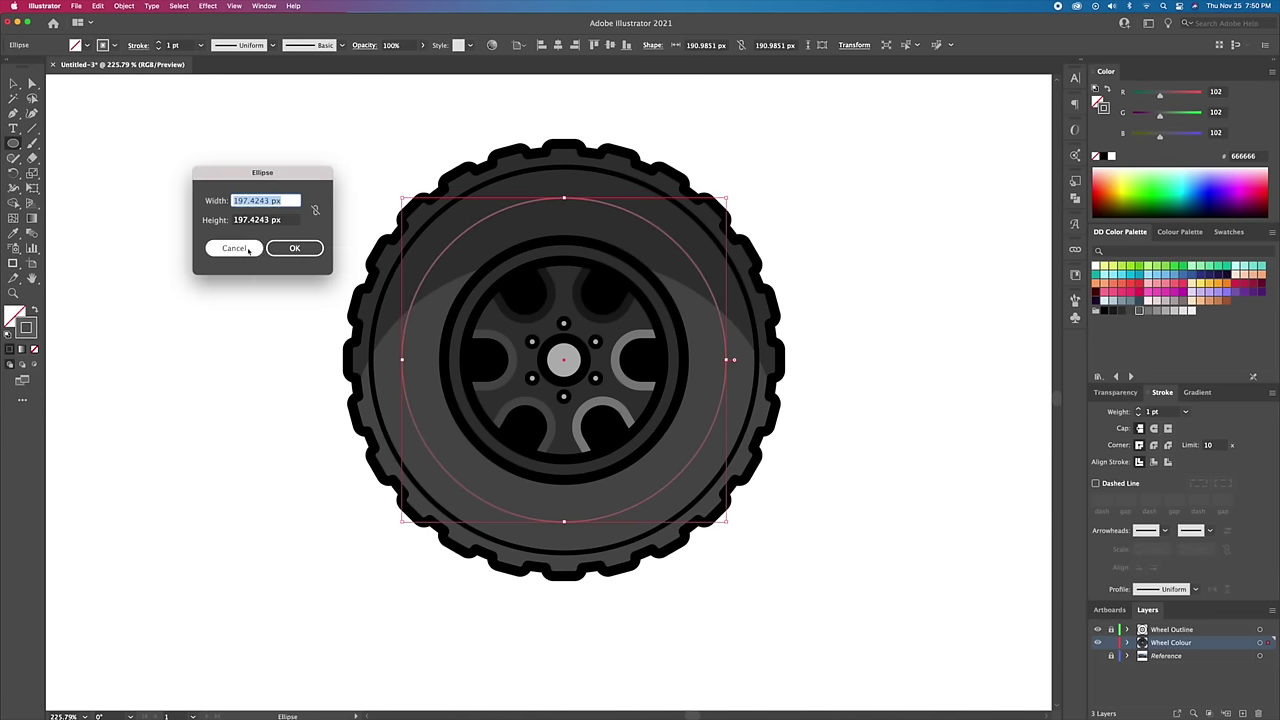
key("Escape")
key("v")
left_click(900, 277)
left_click(715, 442)
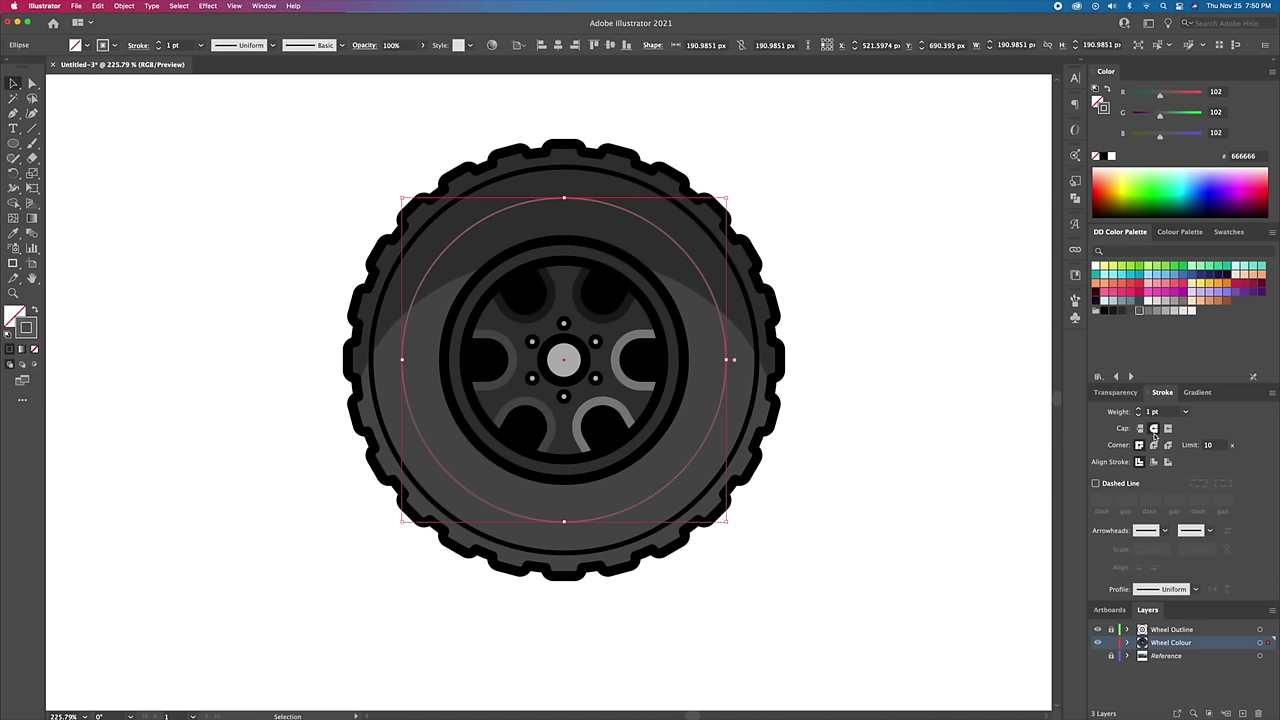
type("10")
key("Return")
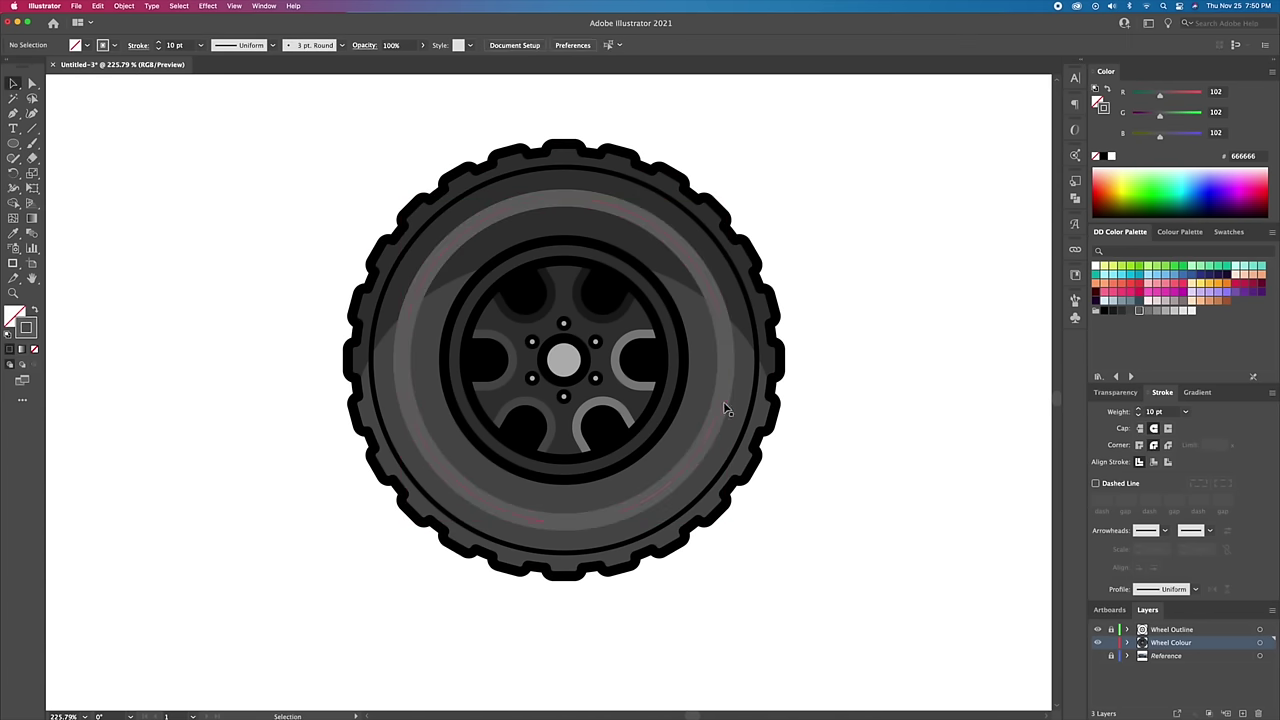
left_click_drag(728, 198, 724, 203)
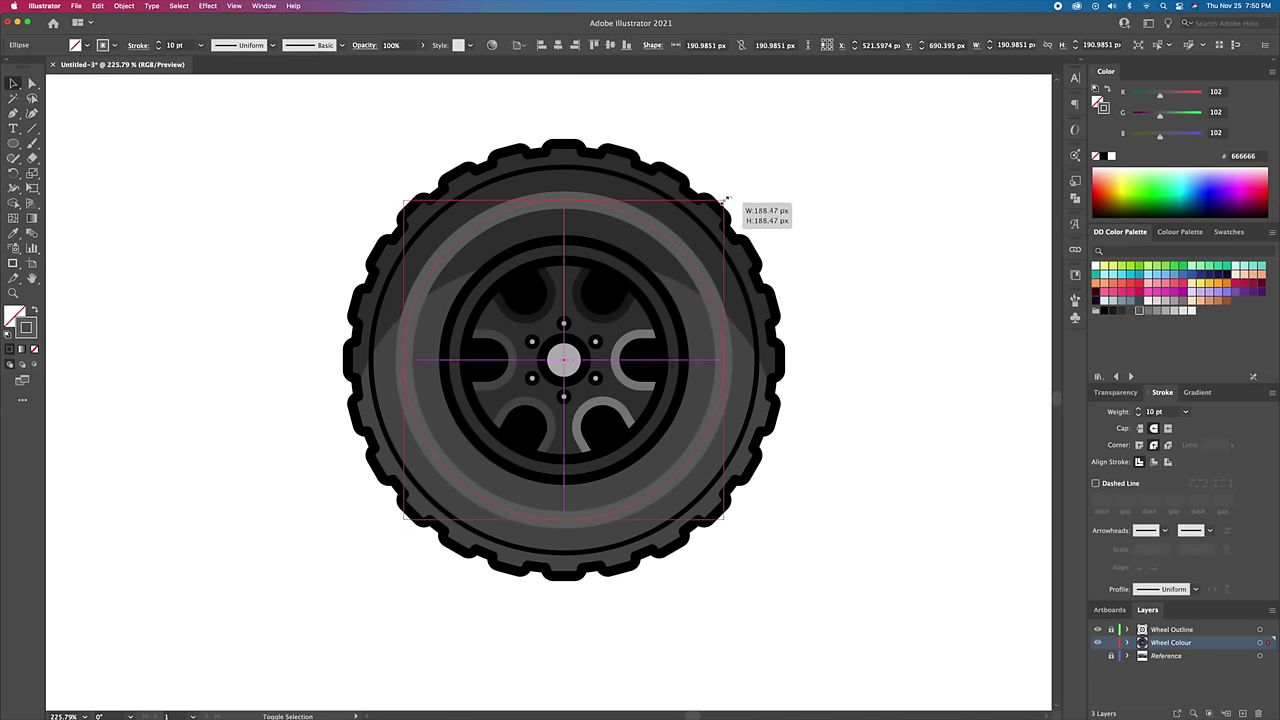
Step: Delete the circle's top and left halves, leaving a lower-right arc
left_click(31, 84)
left_click(564, 201)
key("Delete")
left_click(406, 363)
key("Delete")
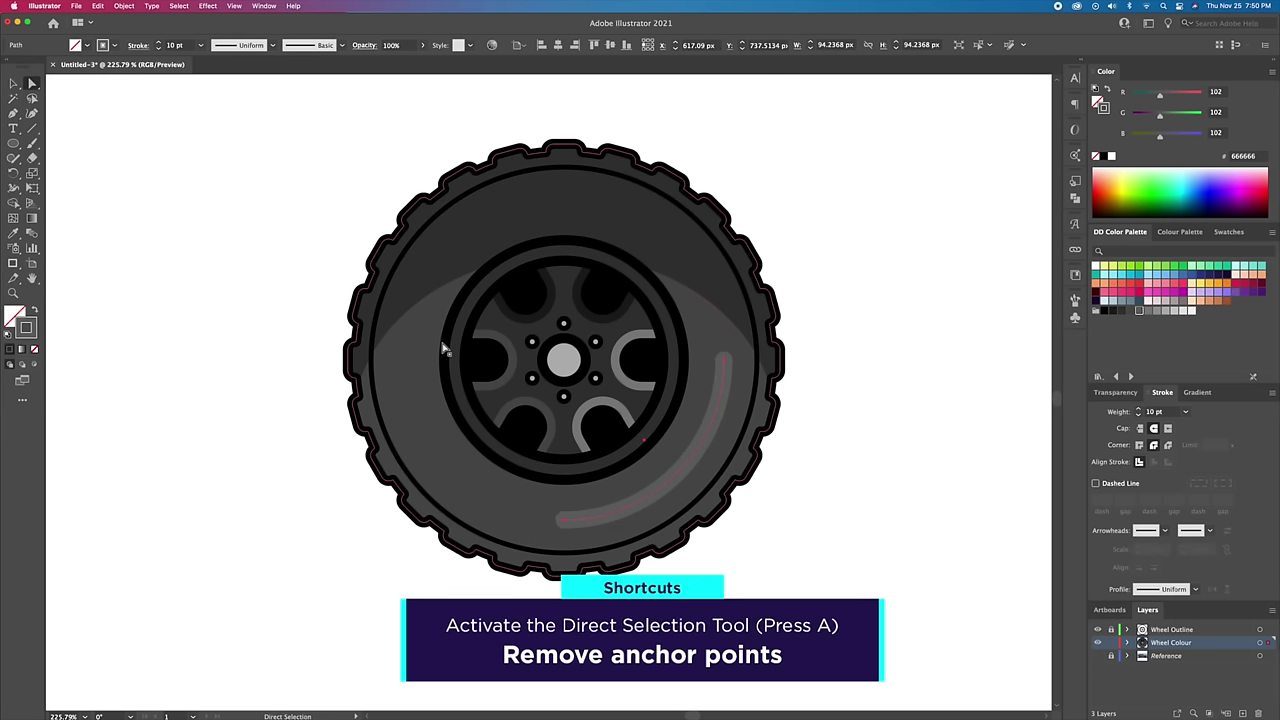
left_click(794, 363)
key("v")
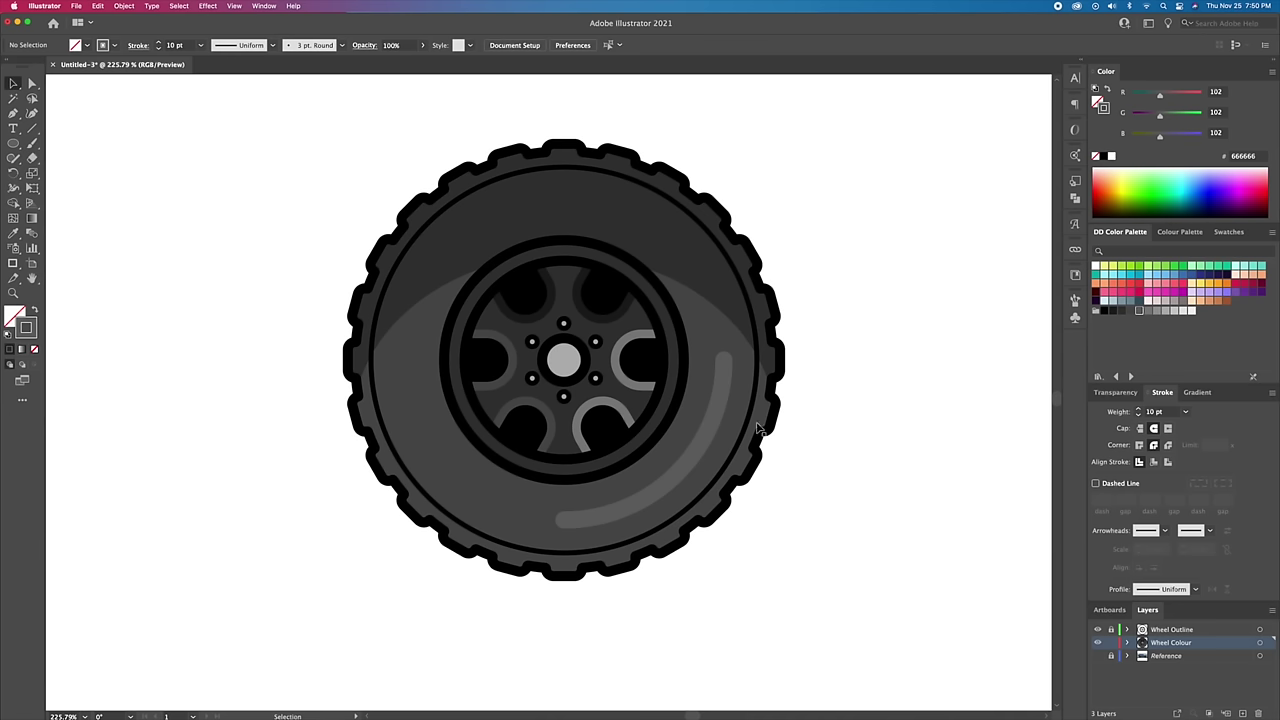
Step: Shorten the highlight arc by adding two anchors and deleting both end segments
left_click(692, 457)
key("p")
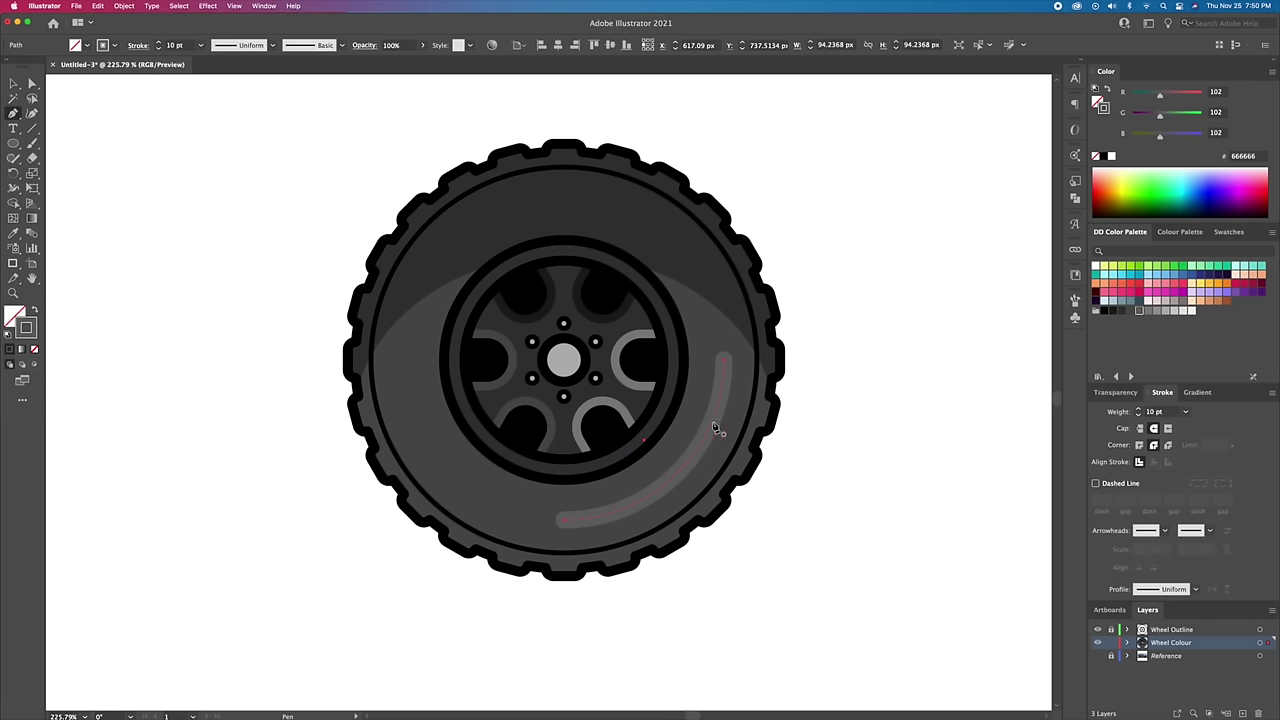
left_click(702, 467)
left_click(601, 516)
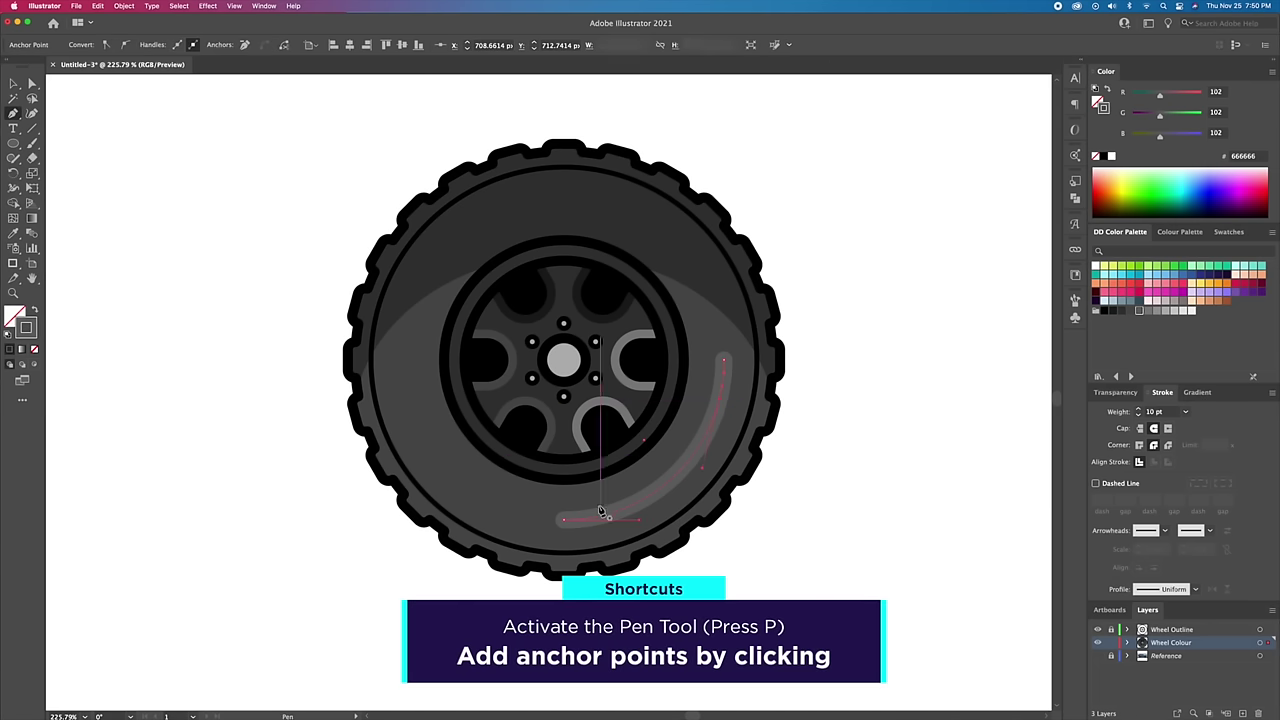
key("v")
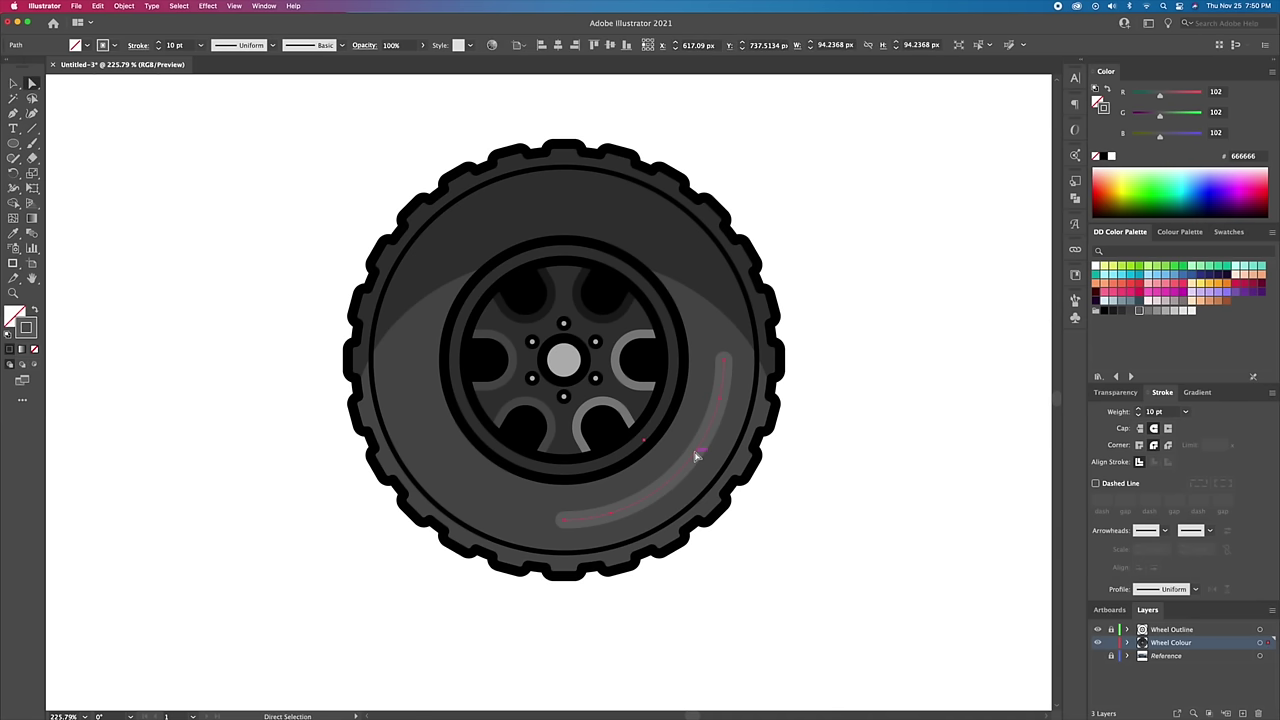
left_click(727, 366)
key("Delete")
left_click(563, 524)
key("Delete")
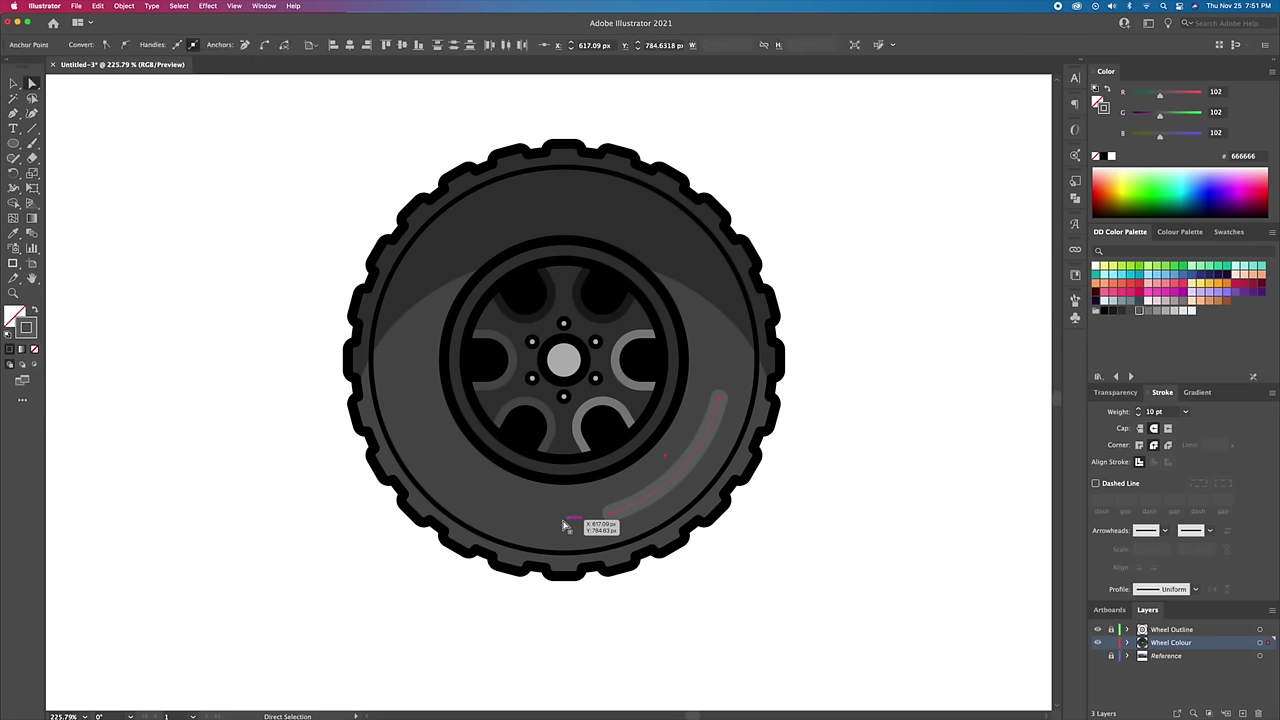
key("v")
left_click(855, 528)
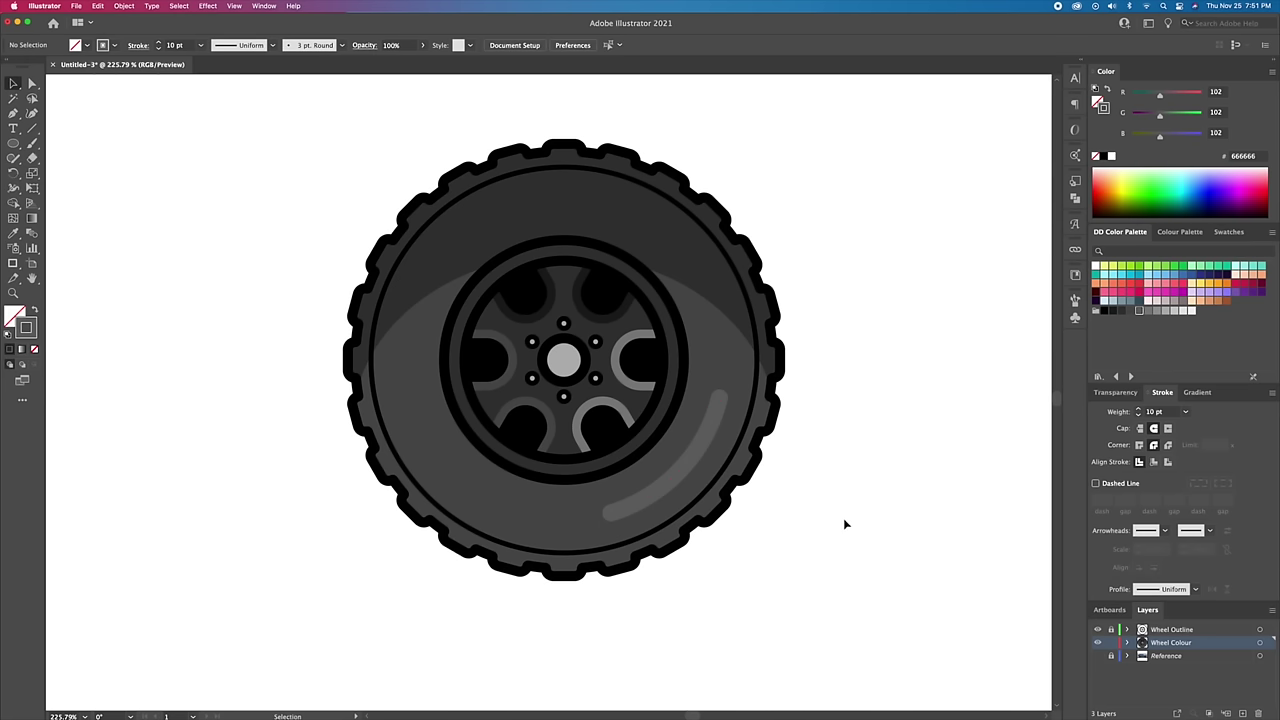
left_click(693, 460)
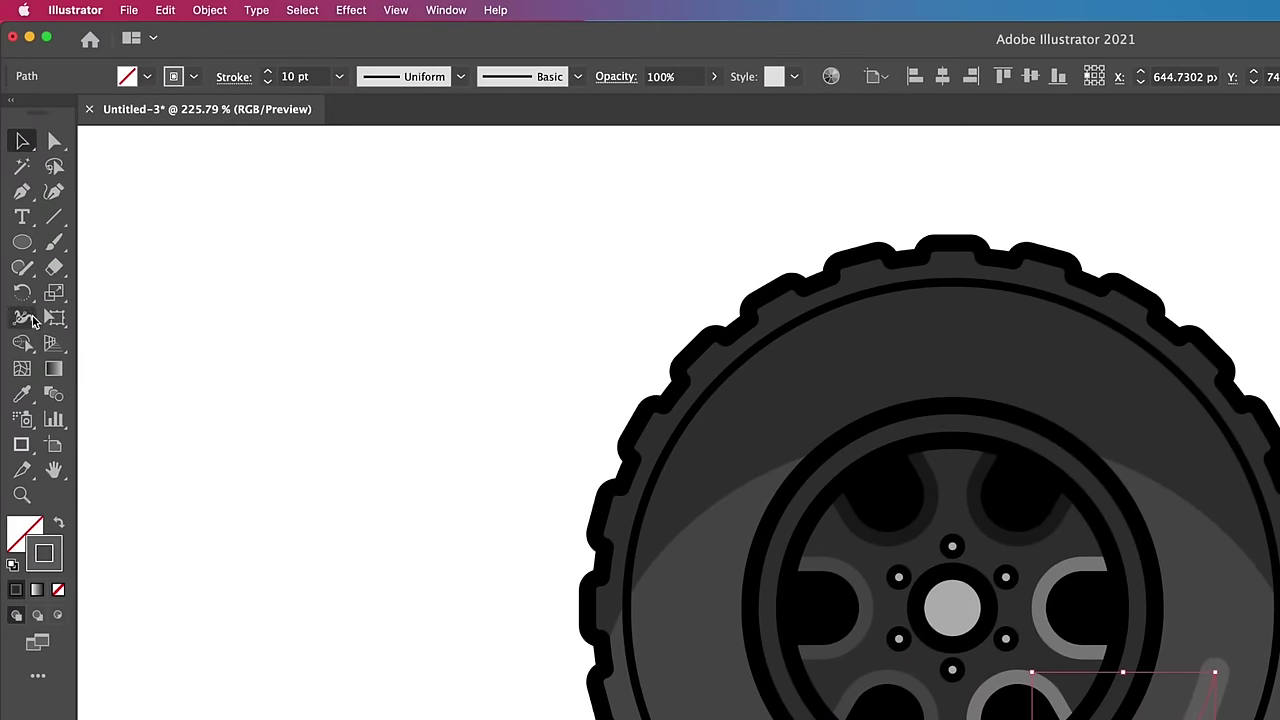
Step: Widen the middle of the highlight arc with the Width tool
left_click(22, 320)
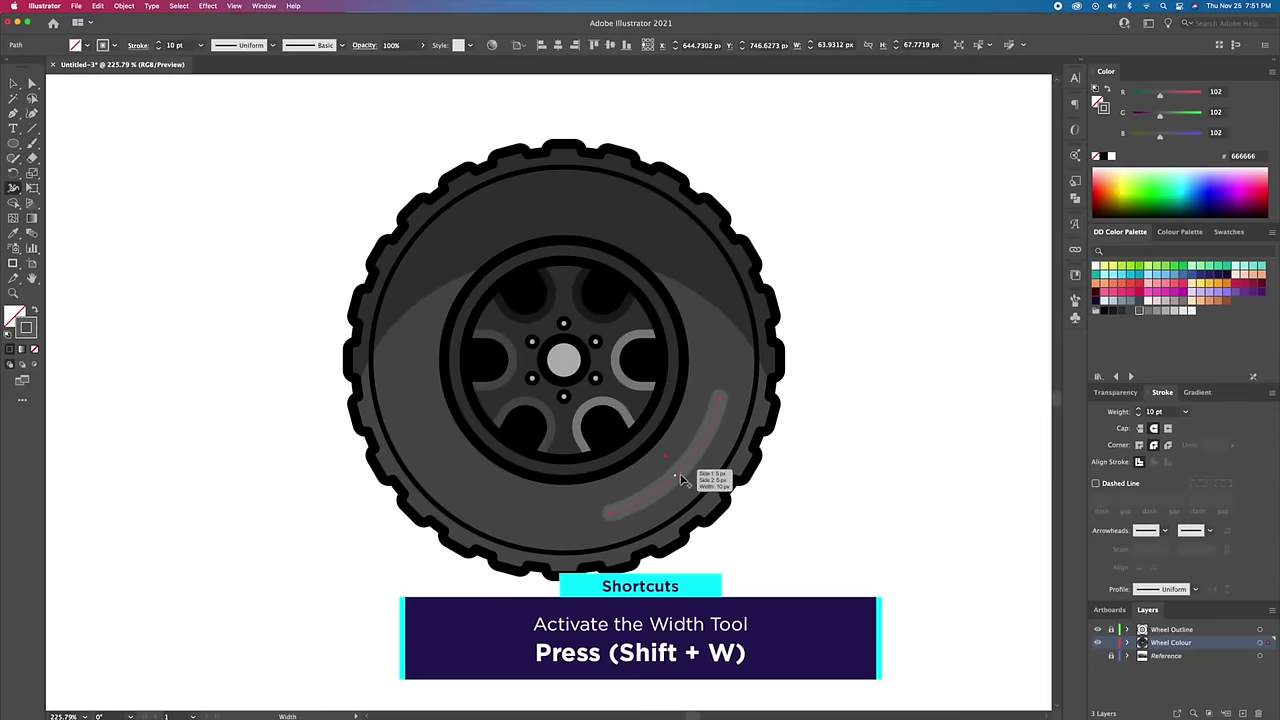
left_click_drag(679, 480, 687, 487)
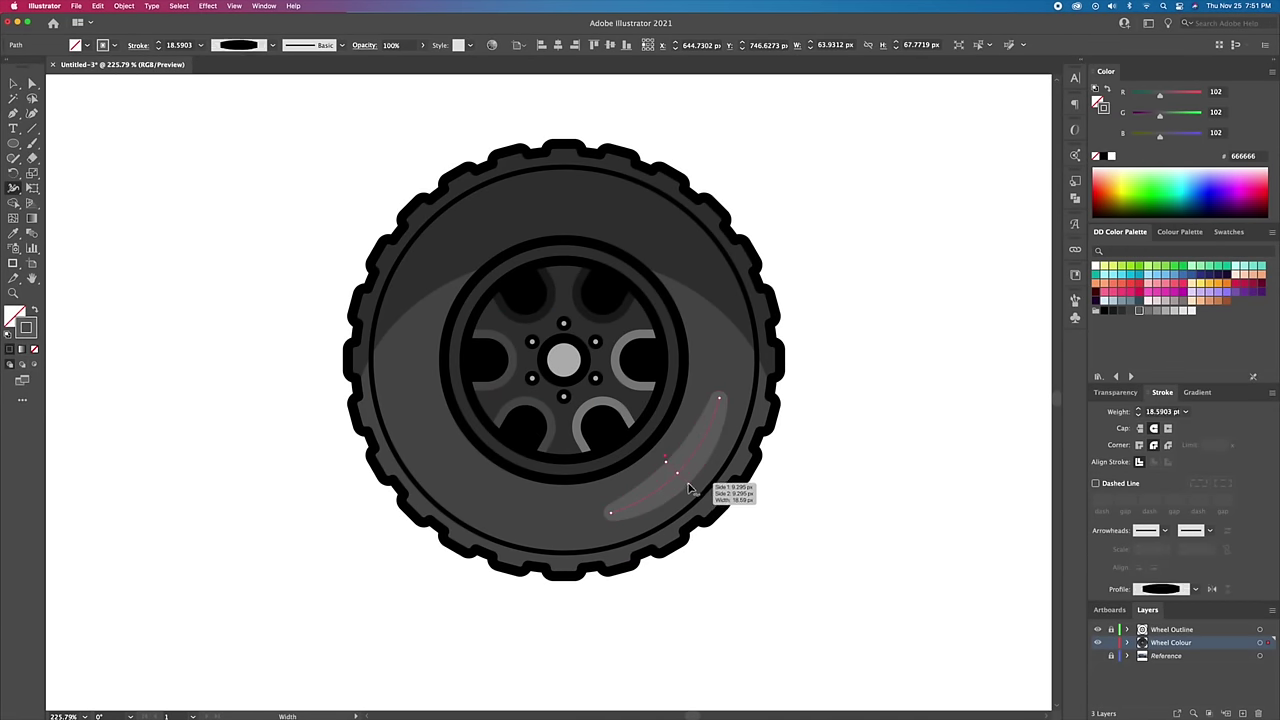
key("v")
Step: Place a 90°-rotated copy of the arc on the tyre's upper left, coloured #1A1A1A
left_click_drag(700, 450, 346, 446)
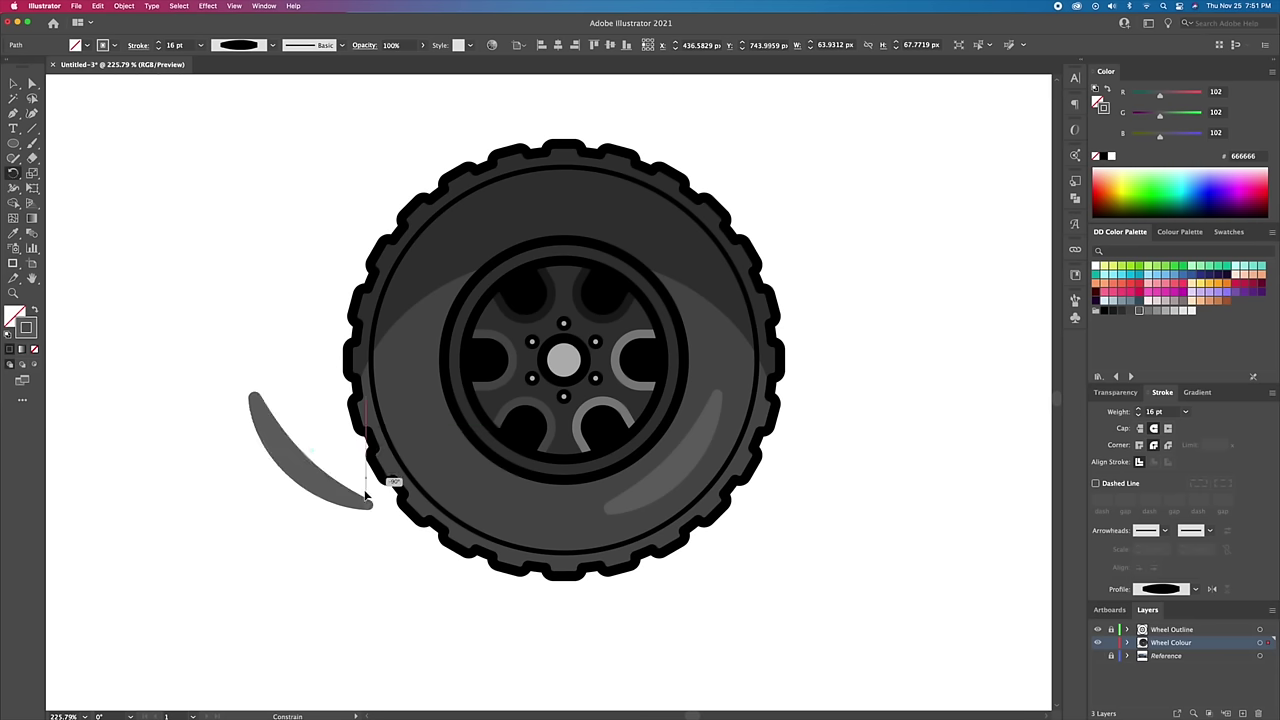
left_click_drag(321, 491, 474, 491)
key("r")
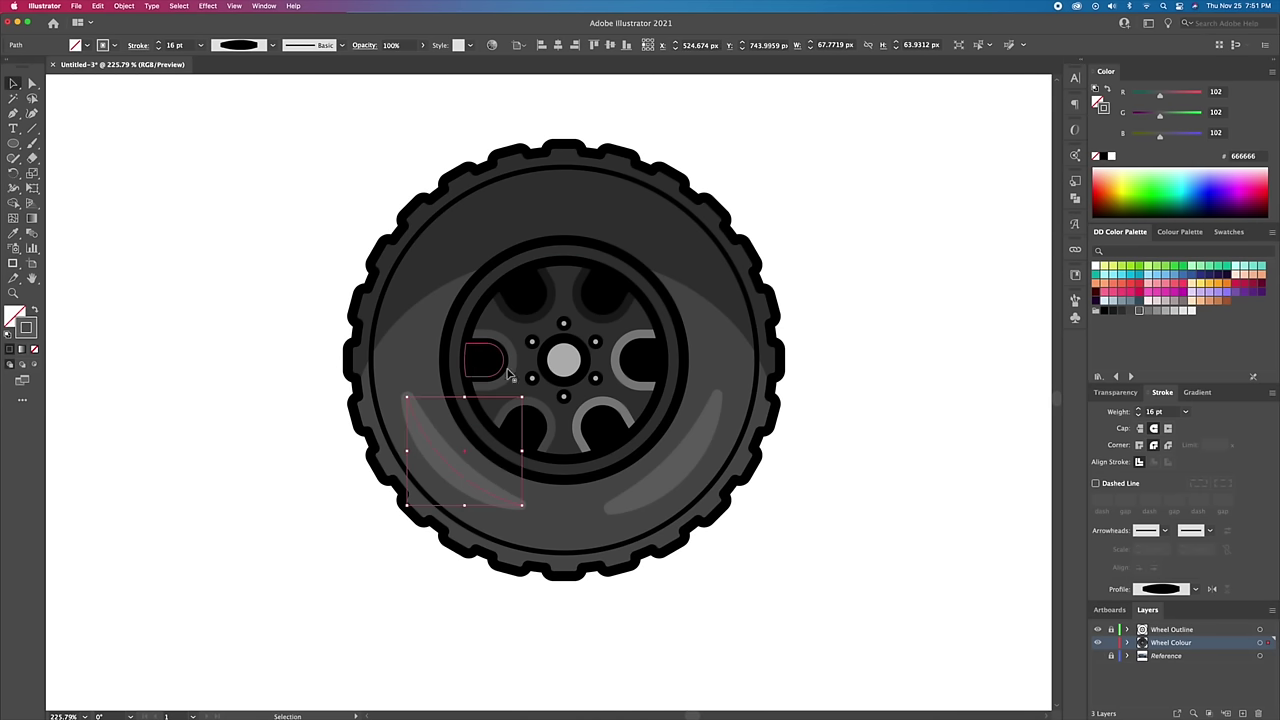
left_click_drag(550, 317, 598, 537)
left_click_drag(450, 450, 450, 262)
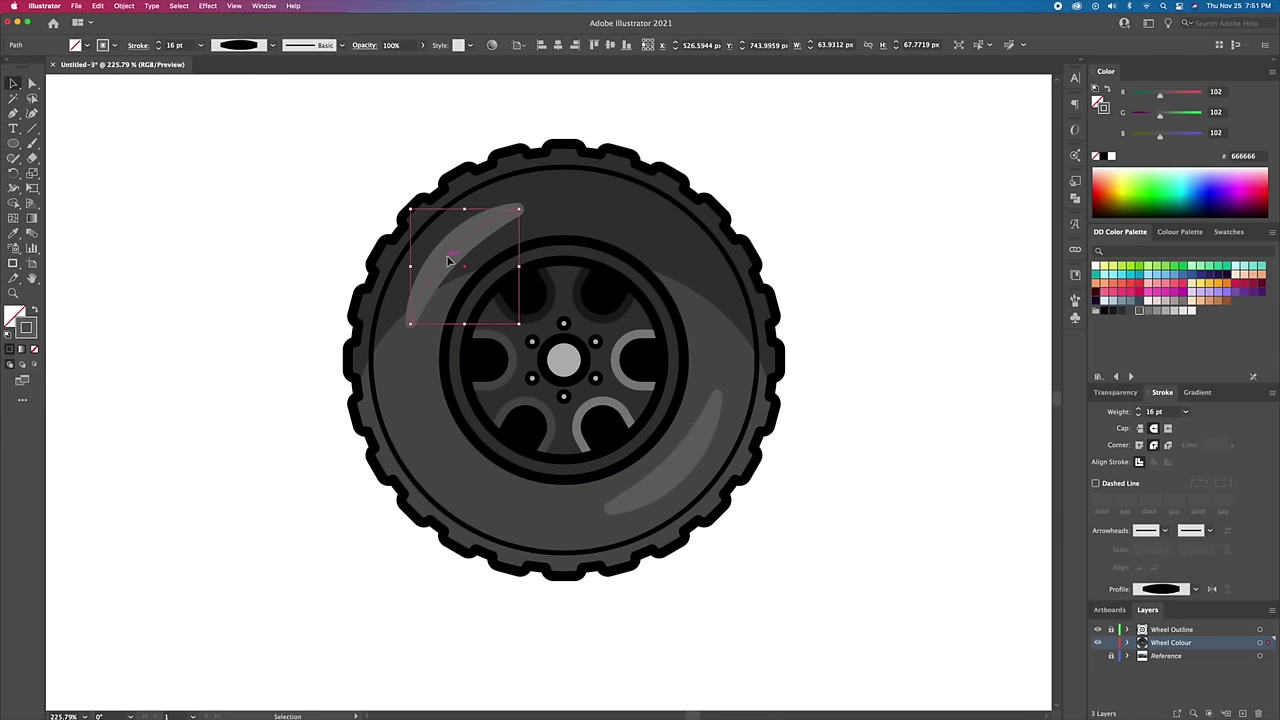
left_click(1113, 310)
left_click(880, 325)
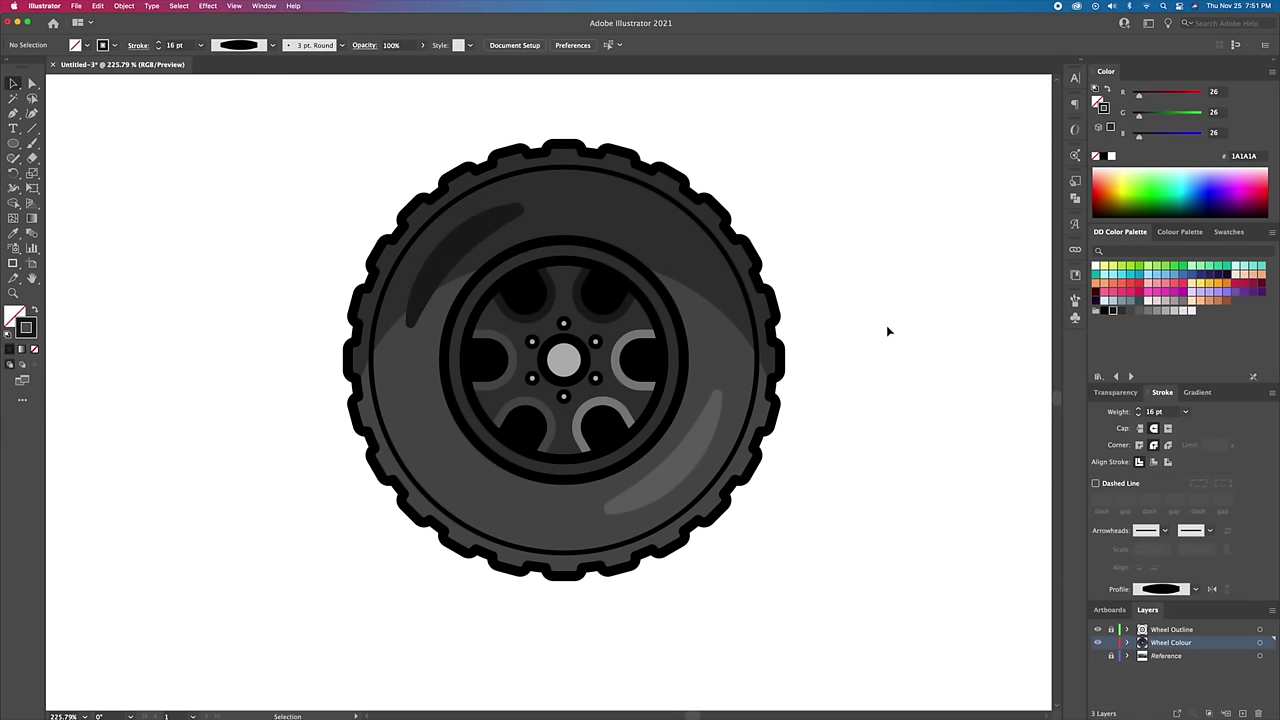
Step: Convert both highlight arcs into filled shapes with Outline Stroke
left_click(472, 249)
left_click(705, 440, "shift")
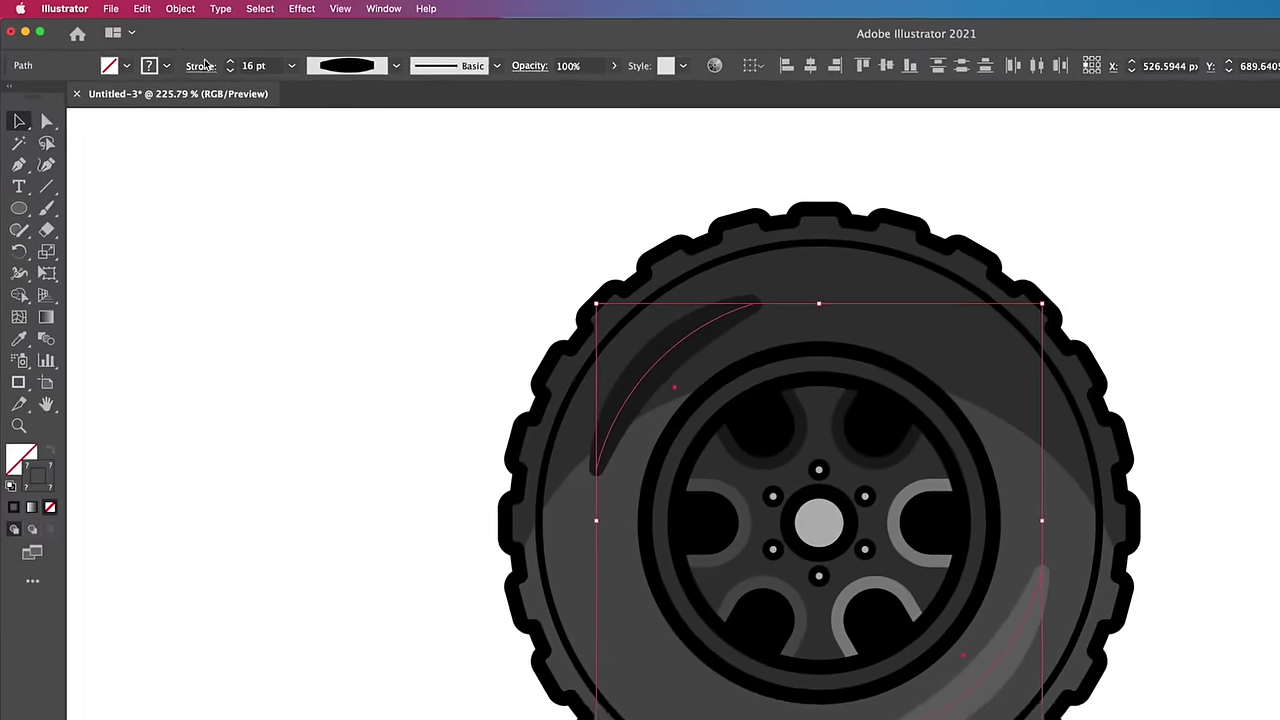
left_click(147, 9)
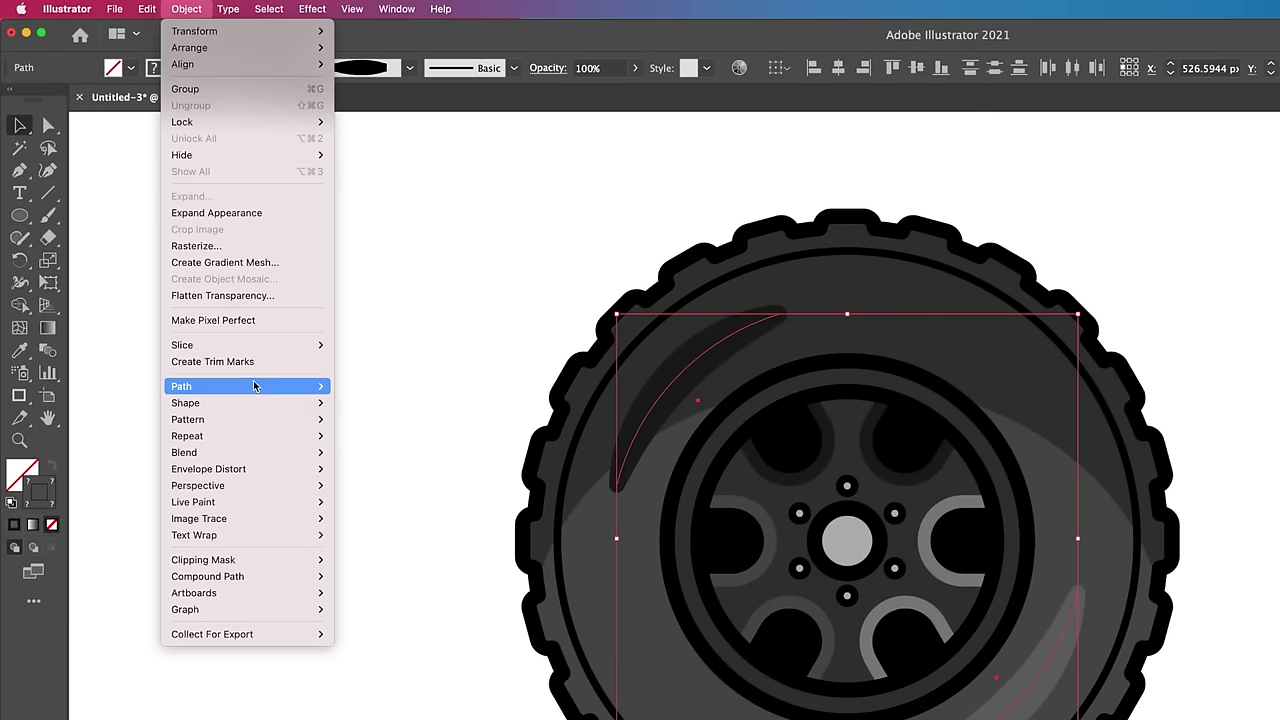
mouse_move(246, 386)
left_click(378, 428)
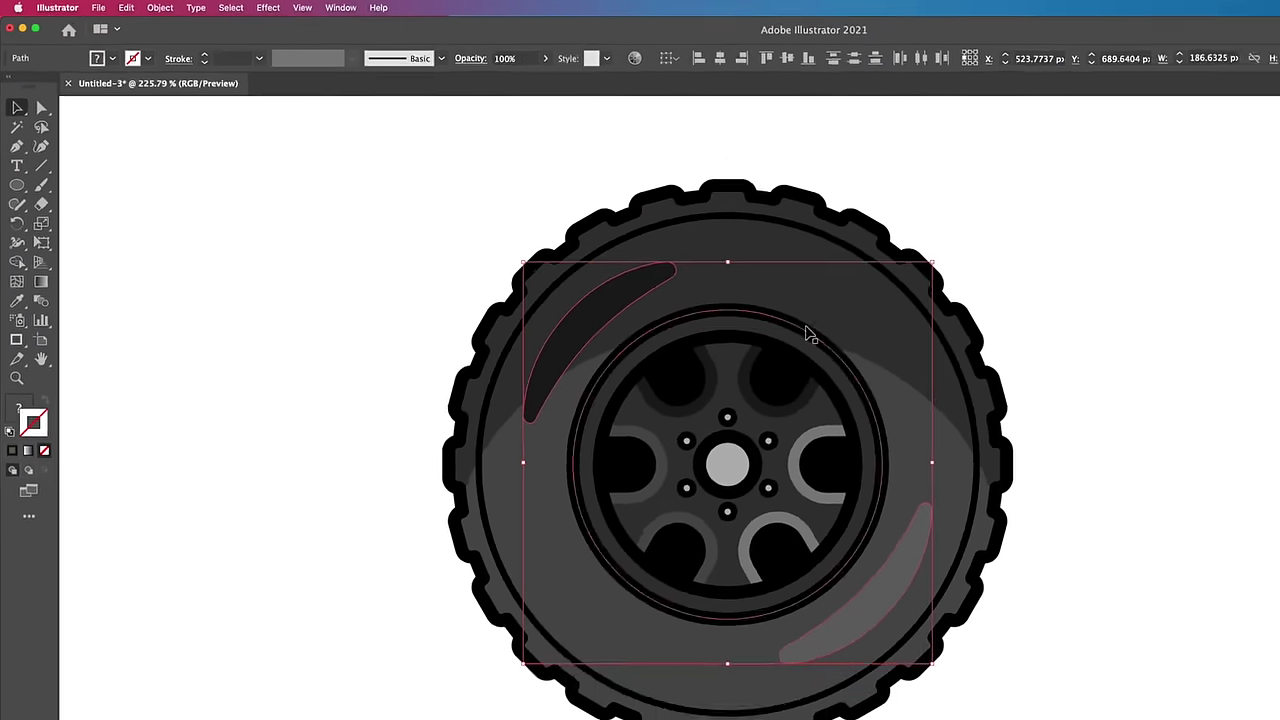
left_click(917, 163)
left_click(566, 360)
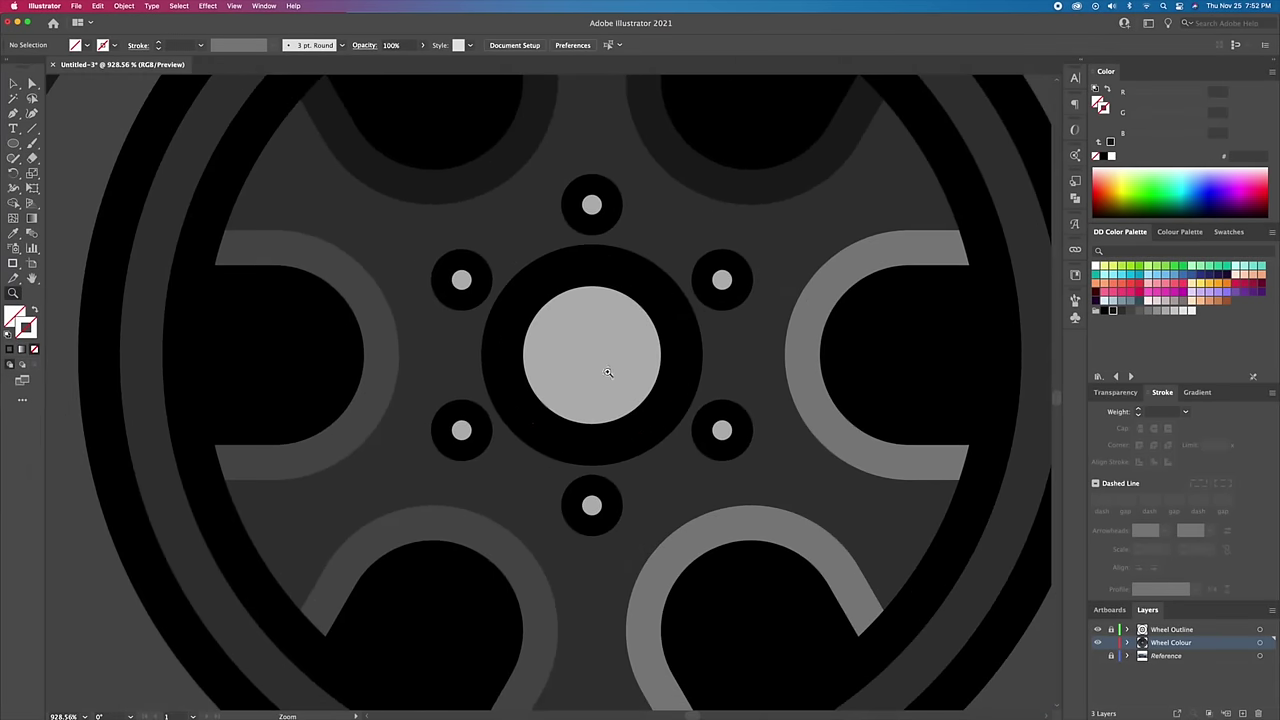
Step: Paste two copies of the hub circle in front and nudge the top copy upward
key("v")
left_click_drag(570, 425, 566, 428)
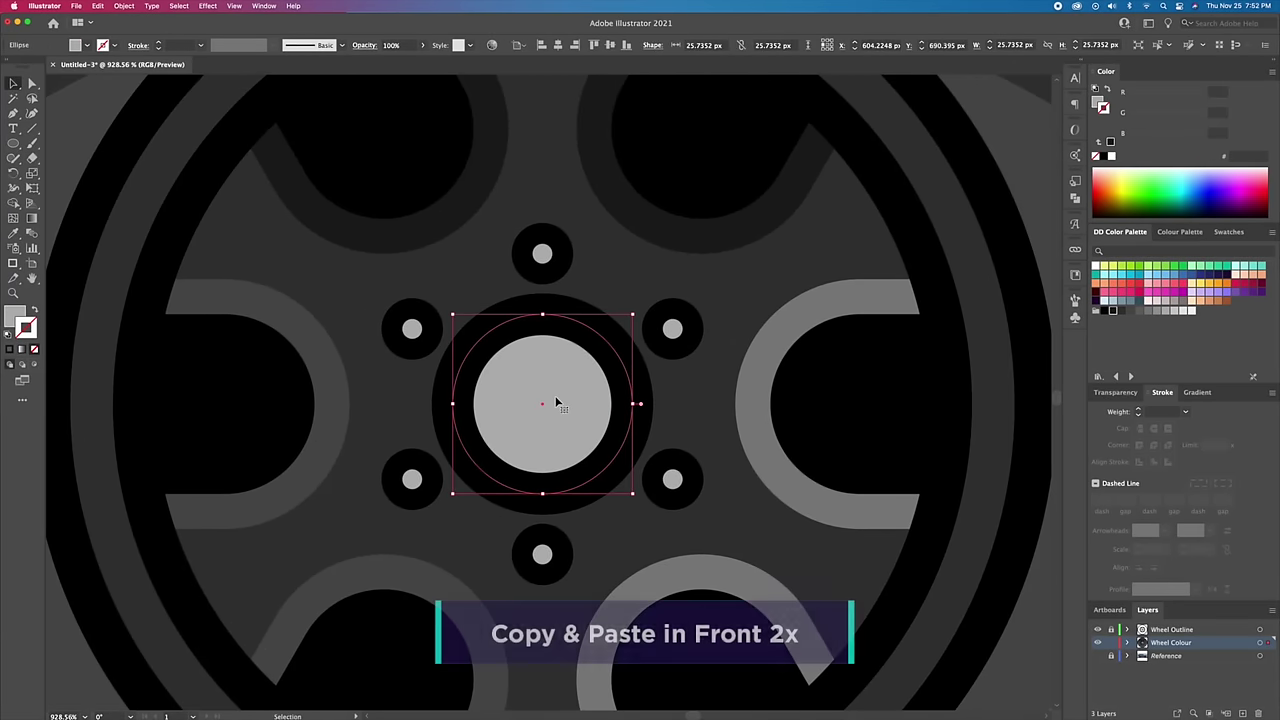
left_click(97, 6)
left_click(105, 59)
left_click(117, 81)
left_click(117, 81)
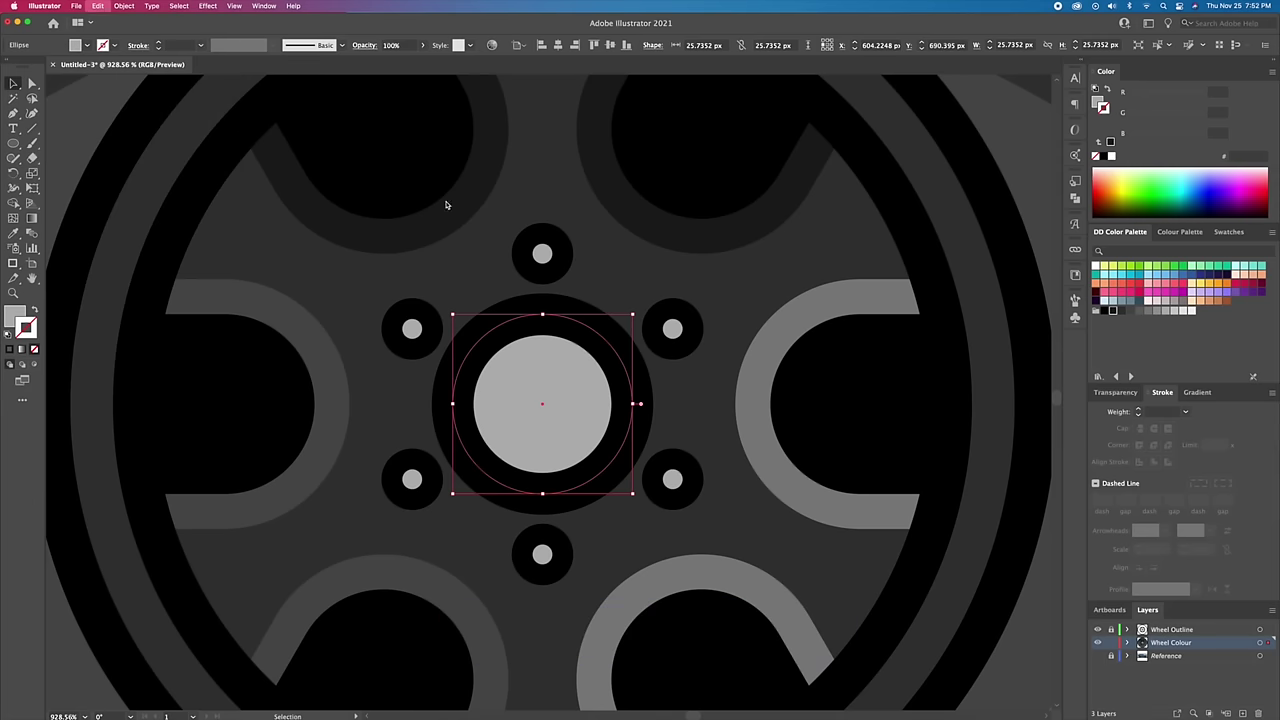
key("shift+Left")
key("shift+Left")
key("shift+Left")
key("shift+Right")
key("shift+Right")
key("shift+Up")
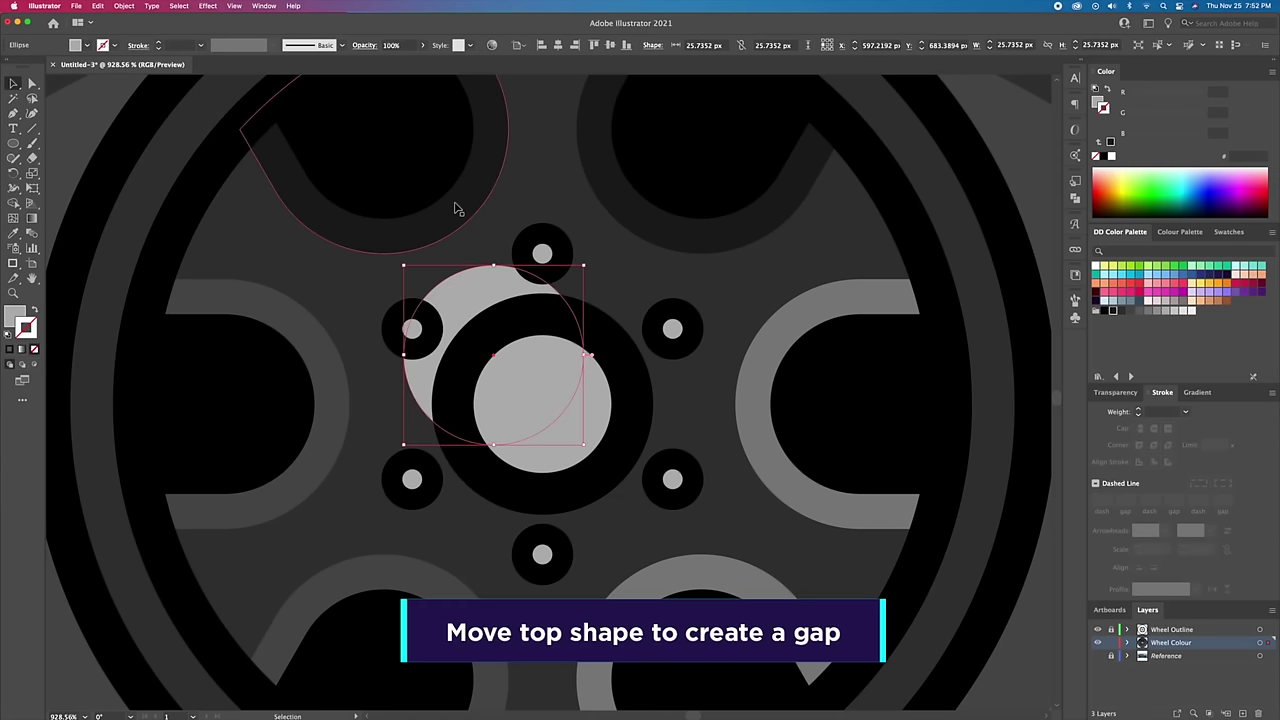
Step: Trim the offset circle into a crescent with Shape Builder and darken its grey
left_click(549, 421, "shift")
key("shift+m")
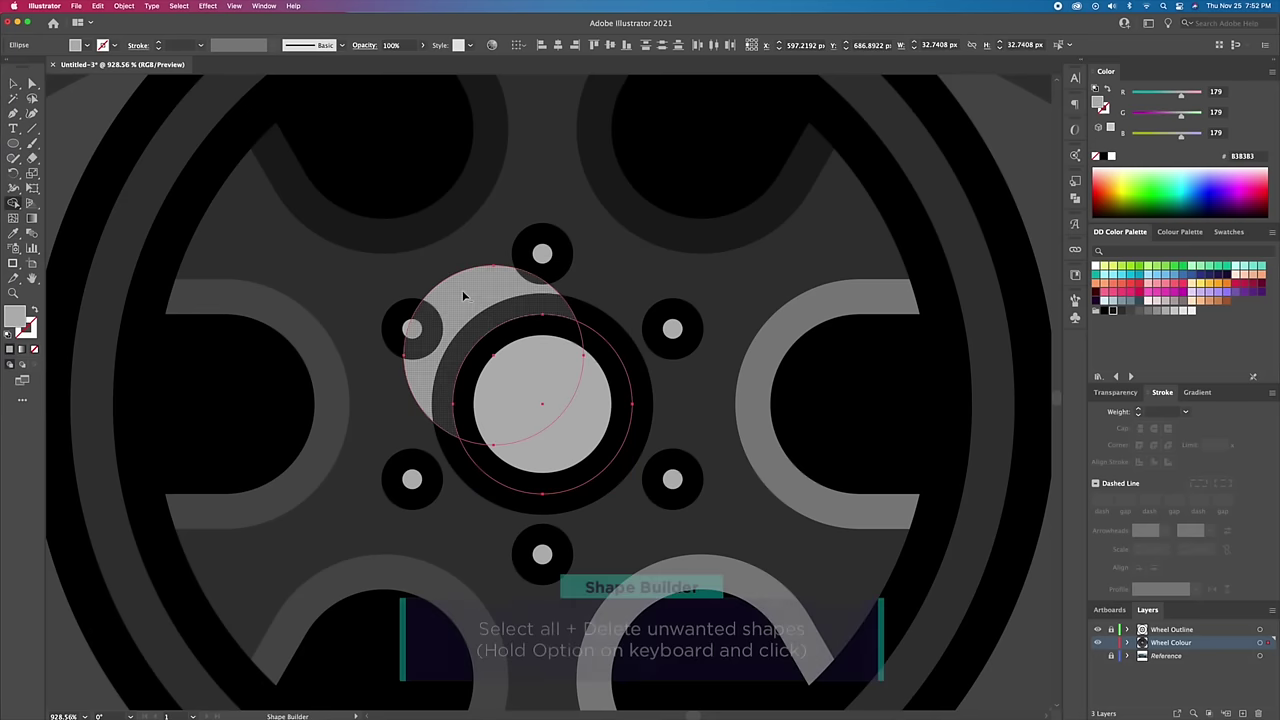
left_click(470, 330, "alt")
left_click(508, 367, "alt")
scroll(580, 380, "down", 2)
key("v")
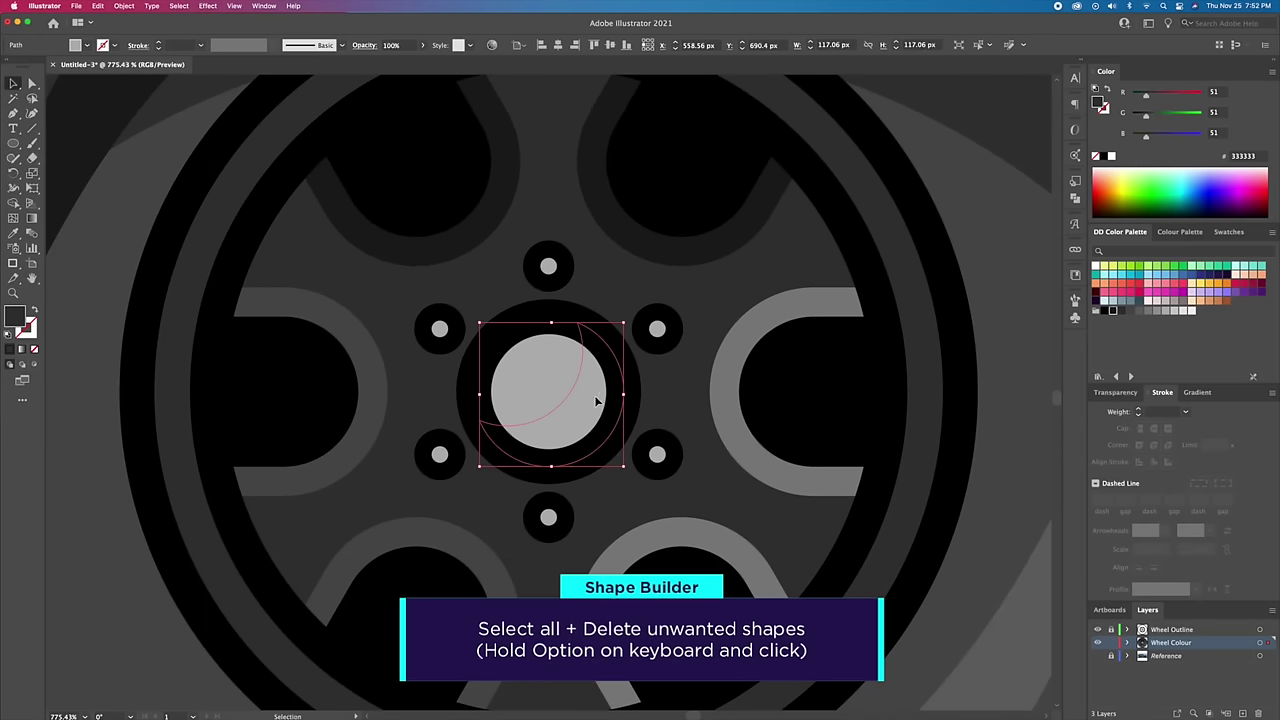
left_click(1162, 314)
Step: Draw a small circle over the hub centre
key("l")
key("ctrl+shift+a")
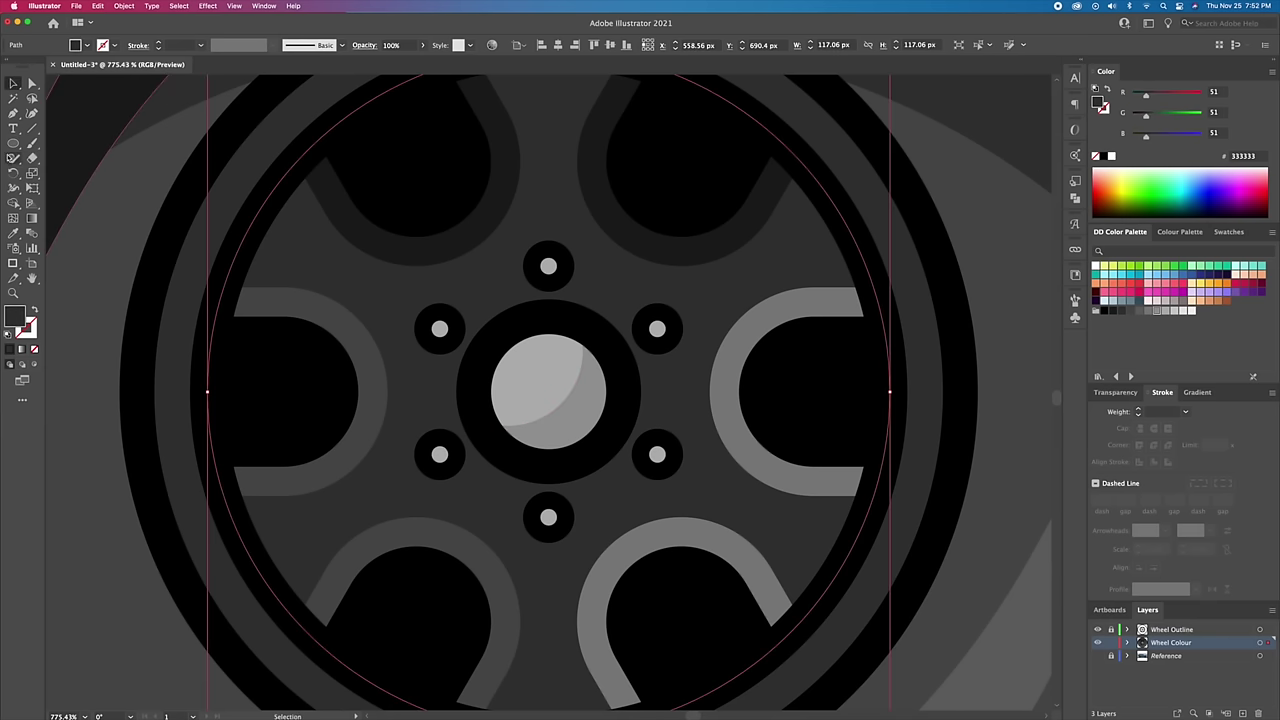
left_click_drag(507, 354, 533, 376)
Step: Select all the wheel artwork and drag a copy onto the front wheel
key("v")
key("ctrl+0")
key("ctrl+a")
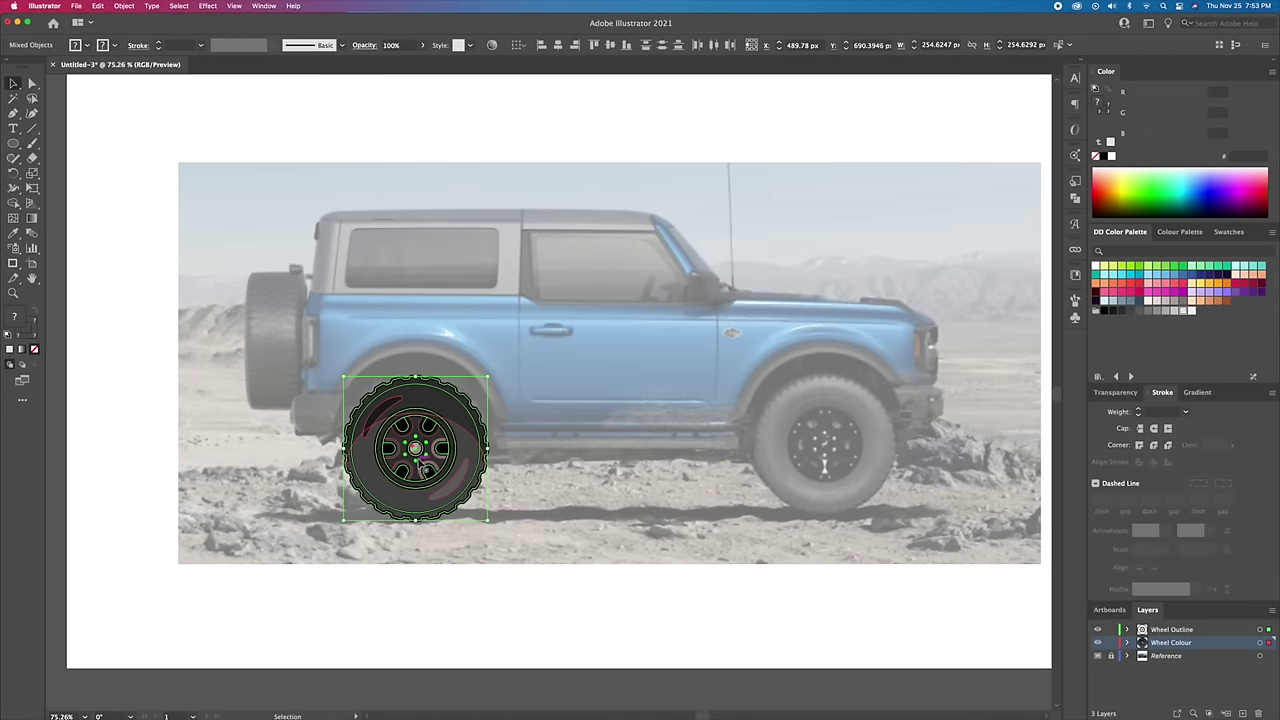
left_click_drag(415, 449, 822, 450)
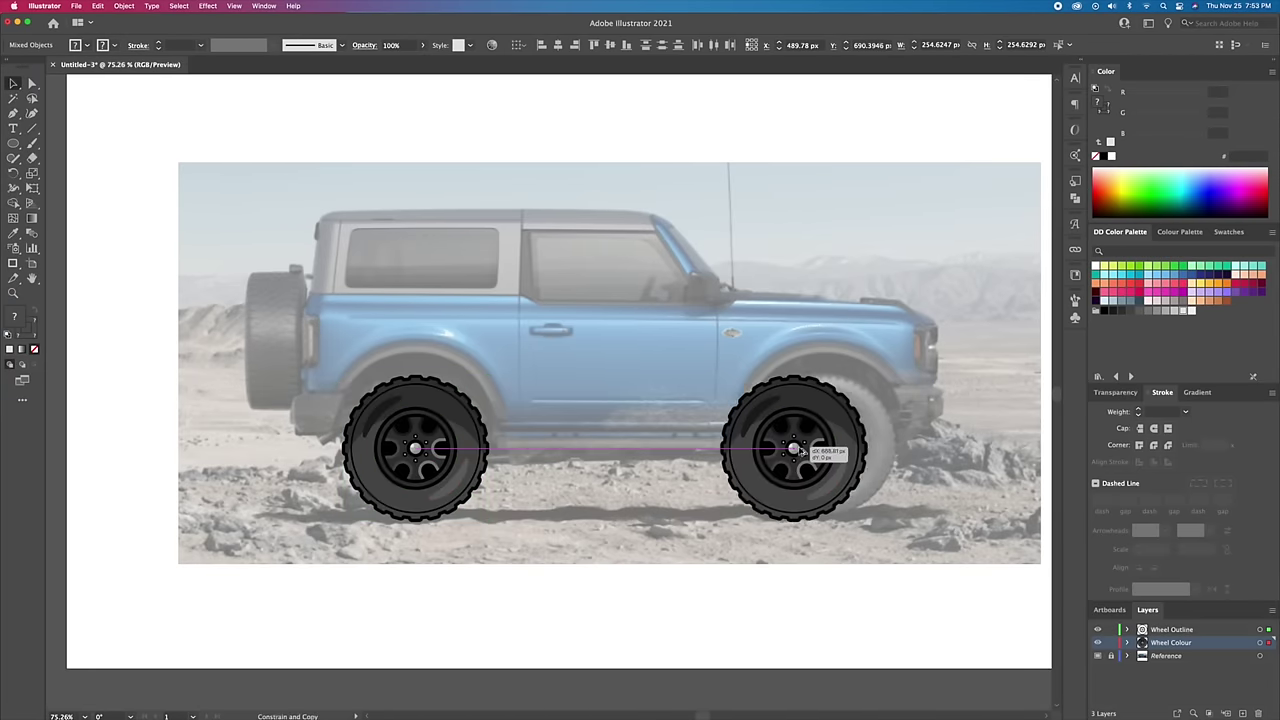
Step: Rename the new layers to 'Truck Outline' and 'Truck Colour', making Truck Outline active
left_click(658, 493)
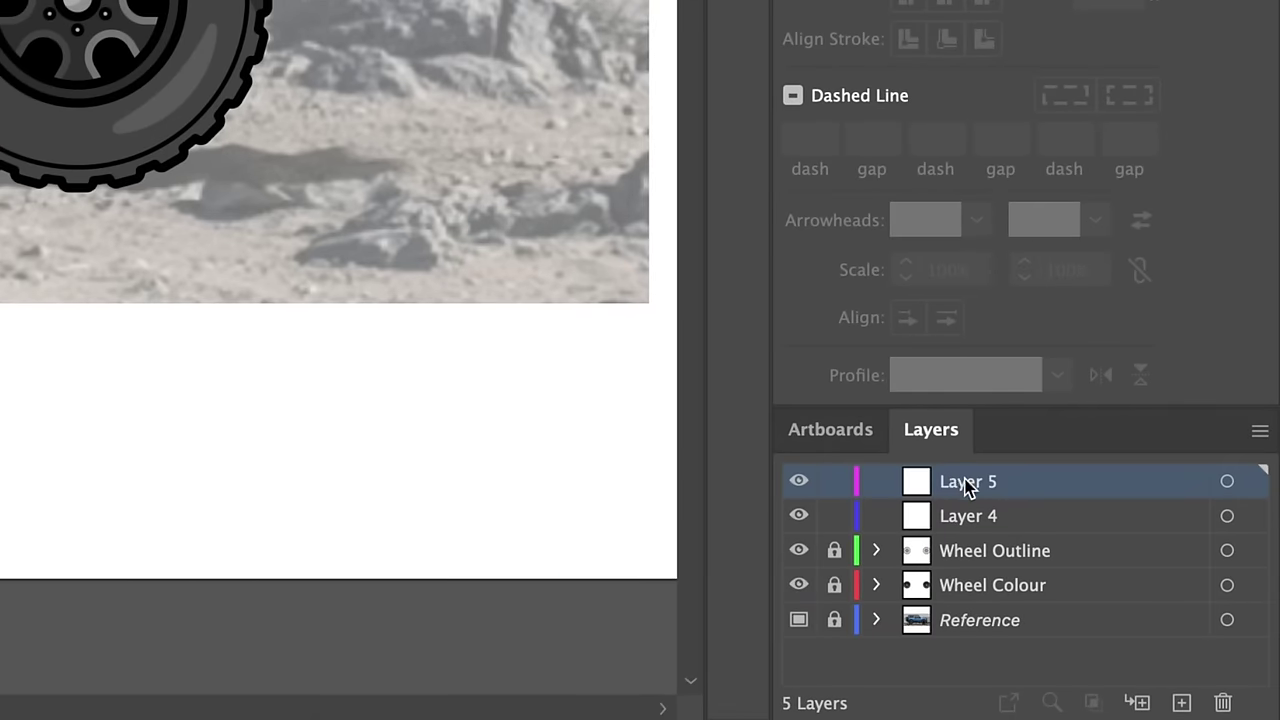
double_click(968, 484)
type("ine")
key("Return")
double_click(963, 515)
type("Colour")
key("Return")
left_click(994, 481)
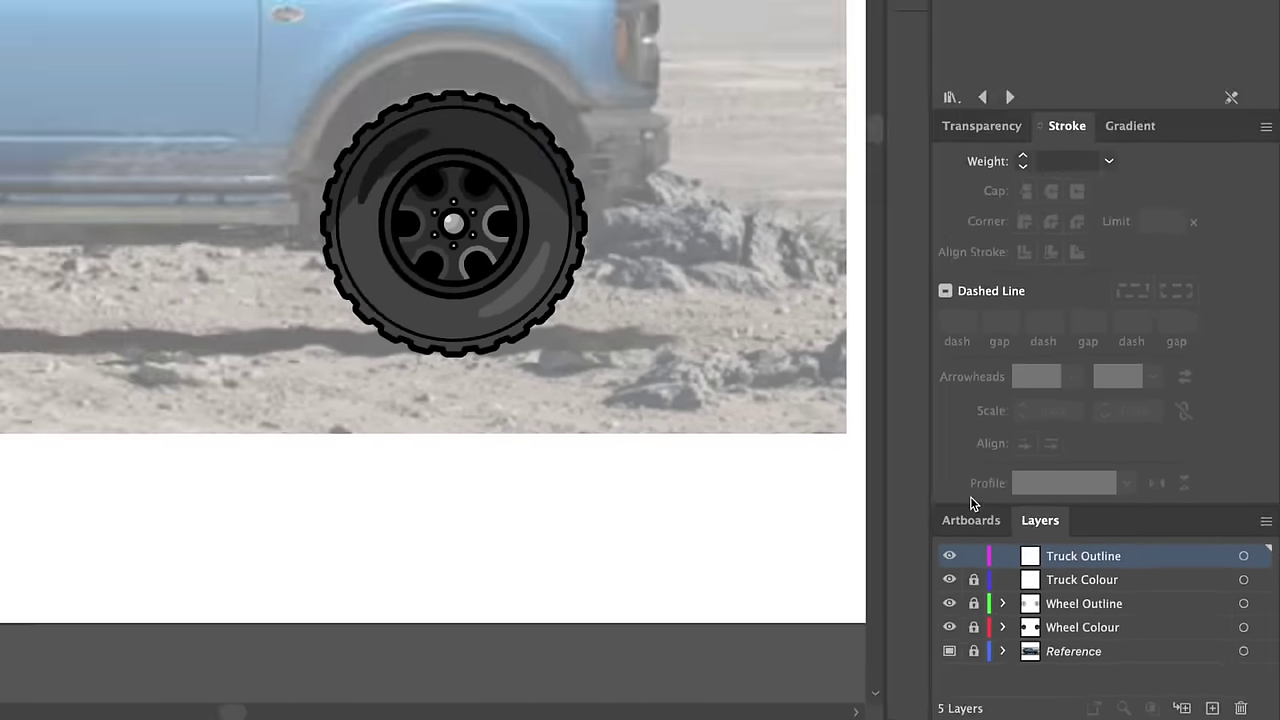
Step: Draw an oval ellipse around the rear wheel
key("l")
left_click_drag(482, 470, 628, 473)
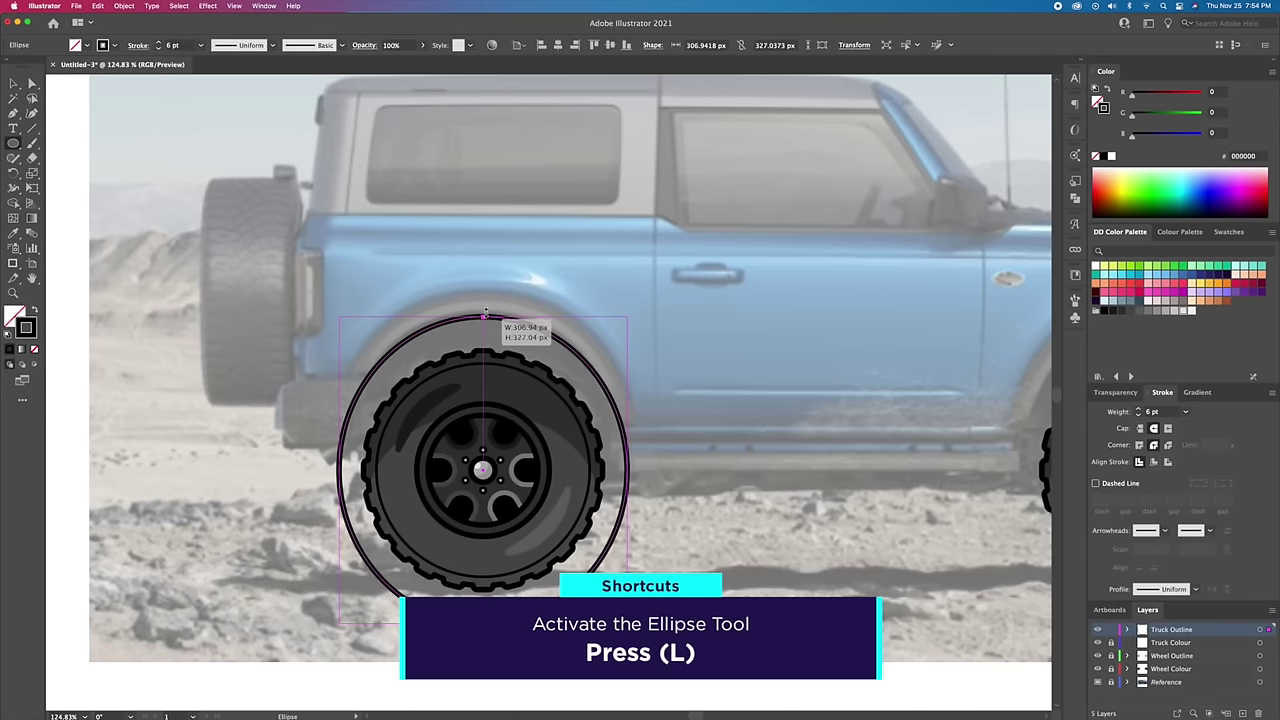
left_click_drag(628, 473, 624, 624)
key("ctrl+shift+a")
left_click_drag(668, 361, 699, 334)
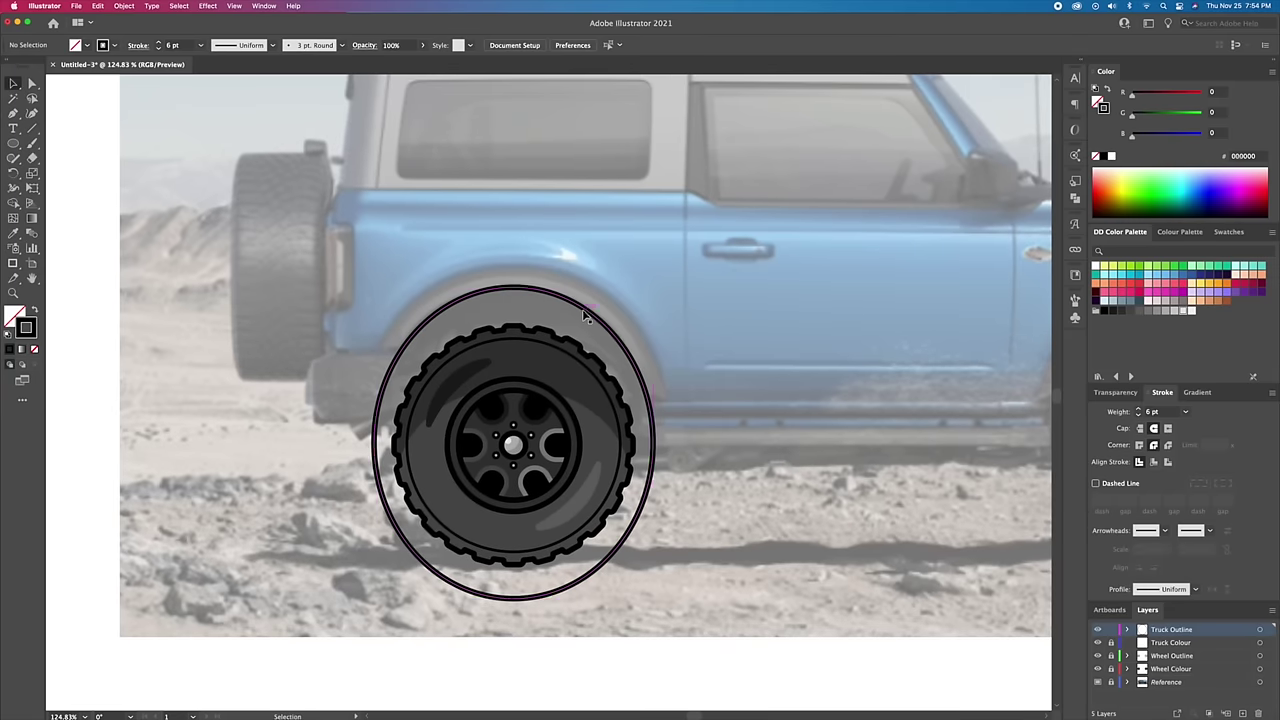
Step: Add a 22 px Offset Path ring around the wheel oval
left_click(541, 291)
left_click(122, 6)
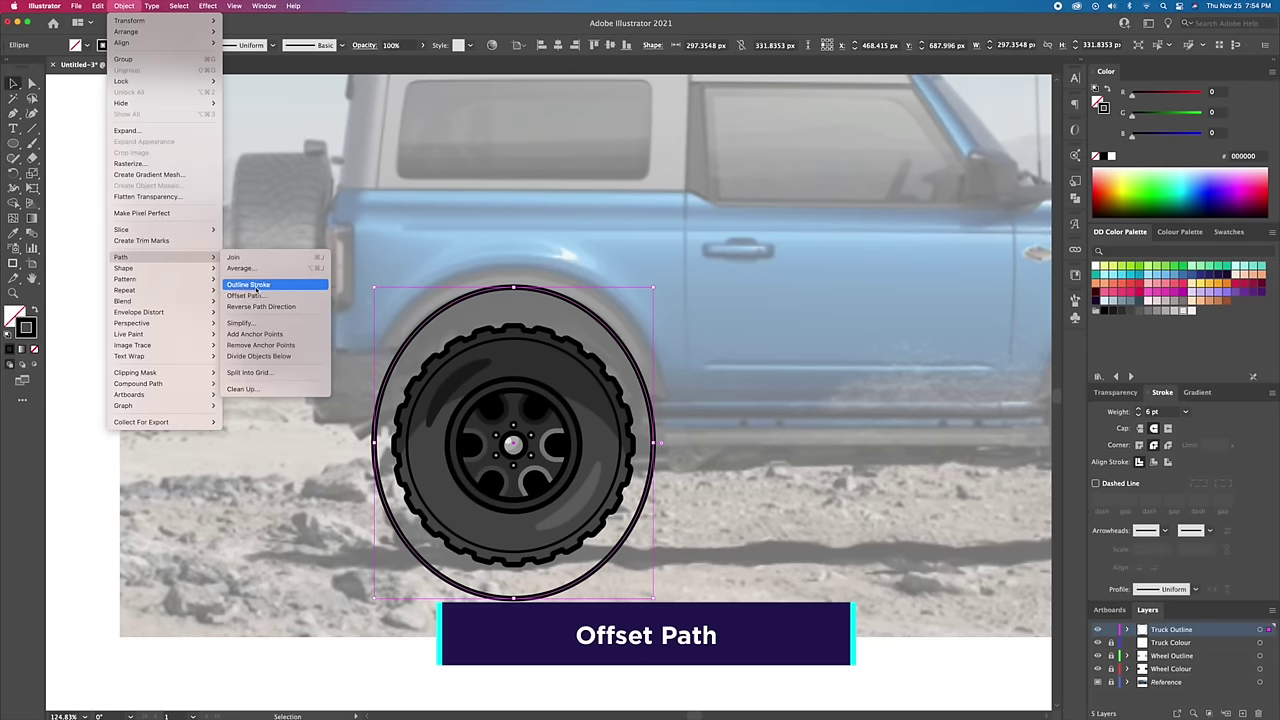
left_click(253, 290)
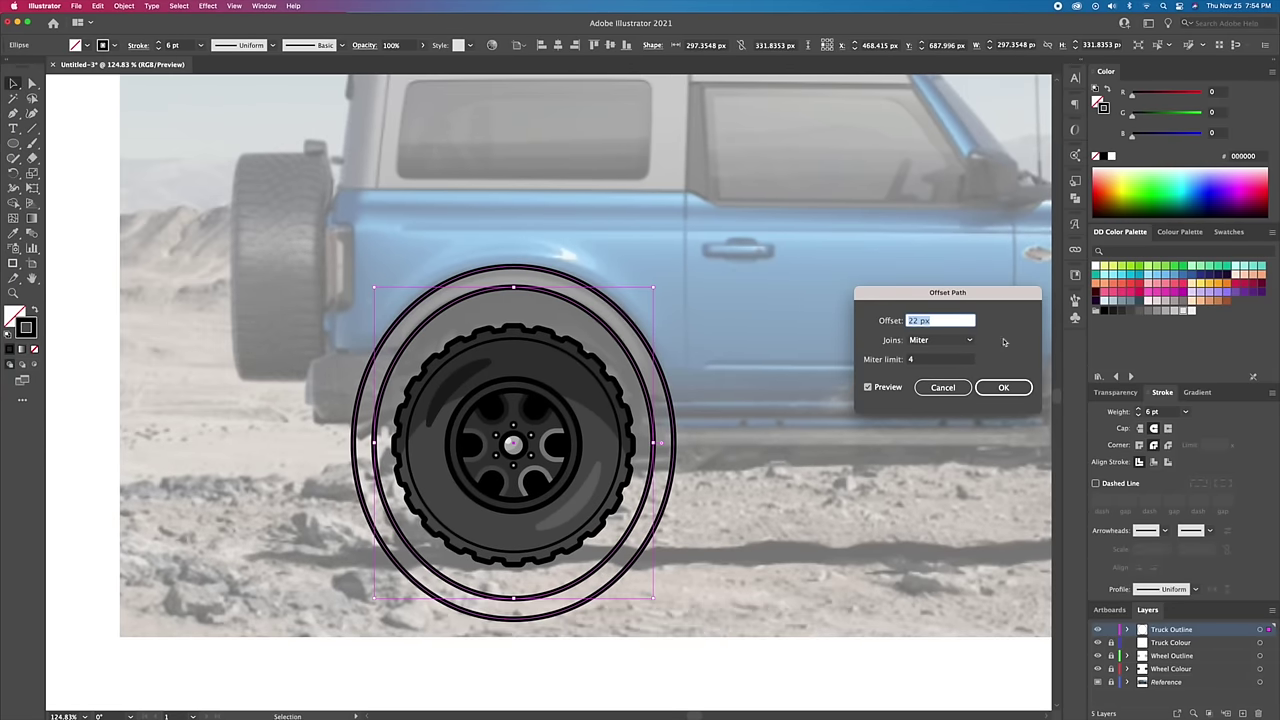
key("Return")
key("ctrl+shift+a")
Step: Copy both fender rings over the front wheel
key("z")
left_click_drag(698, 321, 685, 328)
scroll(685, 328, "right", 5)
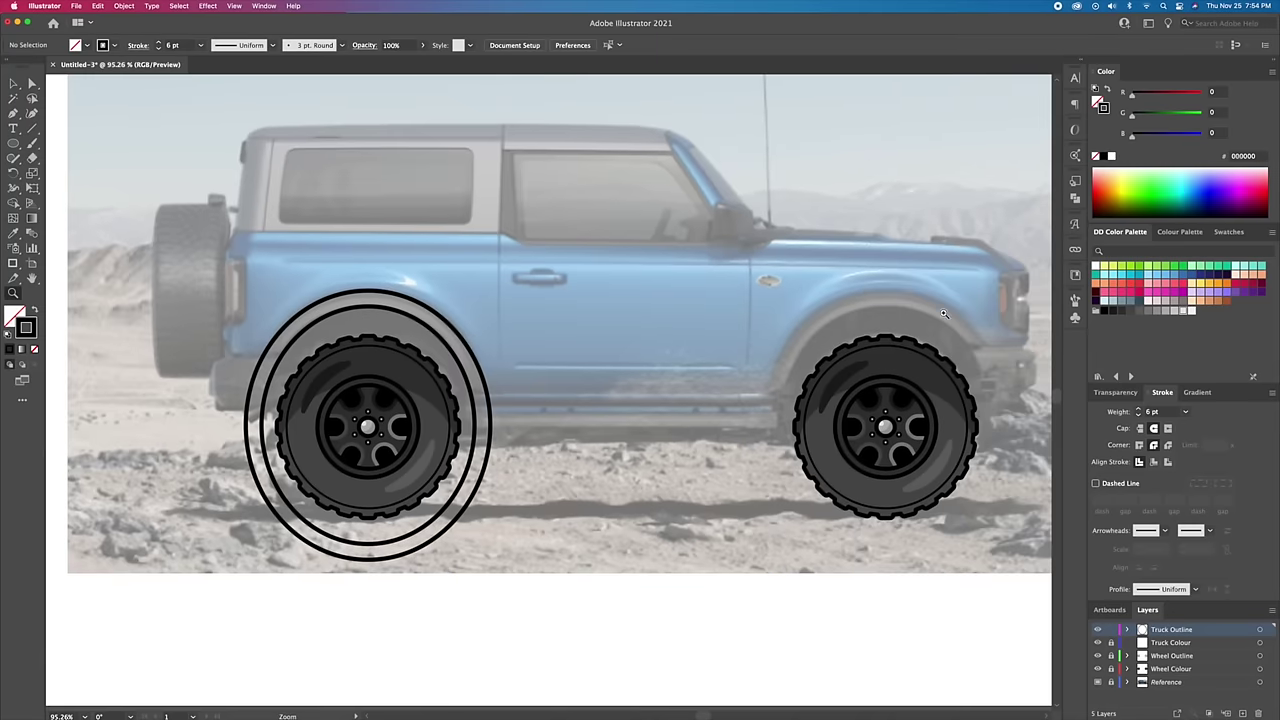
key("v")
left_click_drag(458, 367, 975, 372)
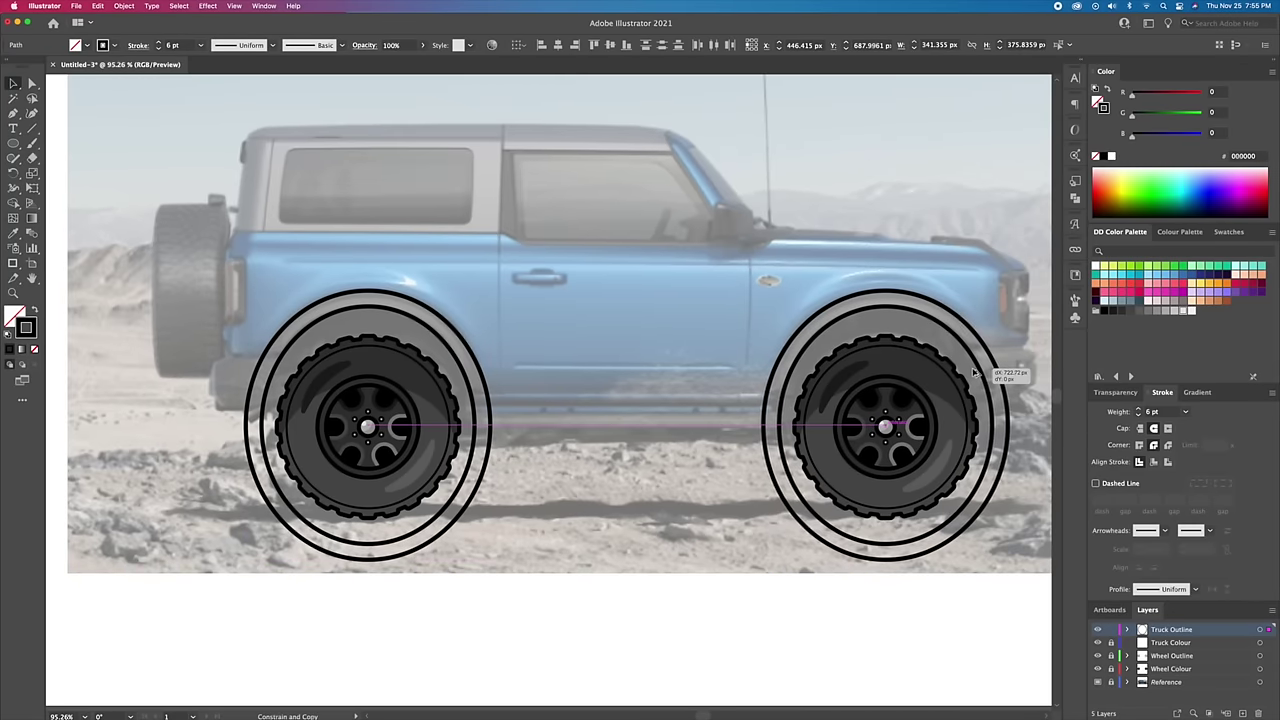
Step: Draw a closed angular rear piece outline beside the rear wheel ring
scroll(180, 376, "up", 5)
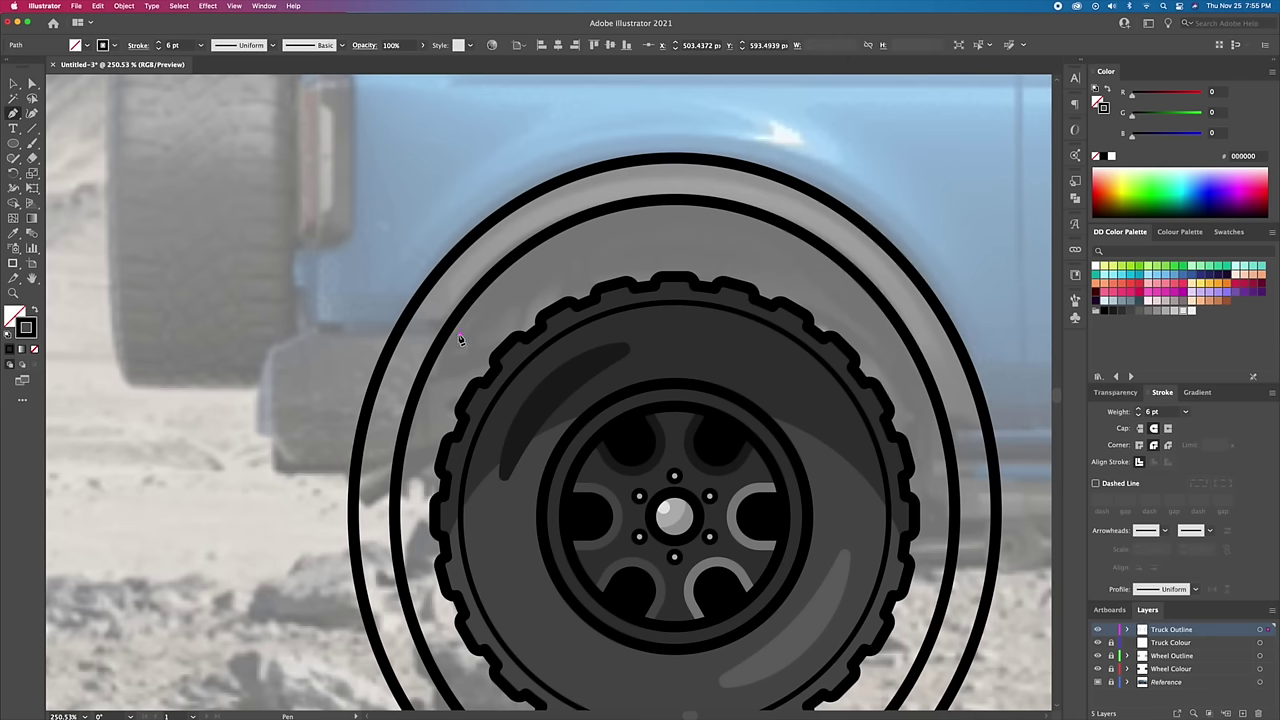
key("p")
left_click(463, 334)
left_click(318, 334)
left_click(268, 352)
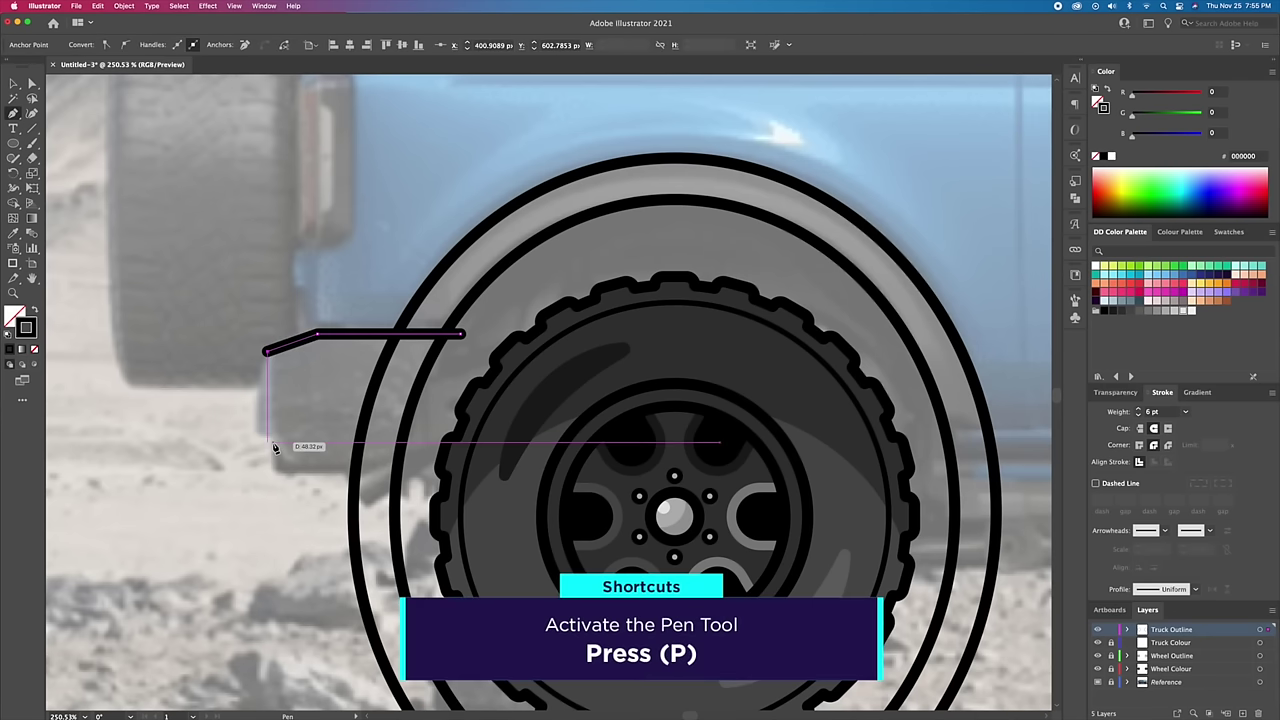
left_click(276, 476)
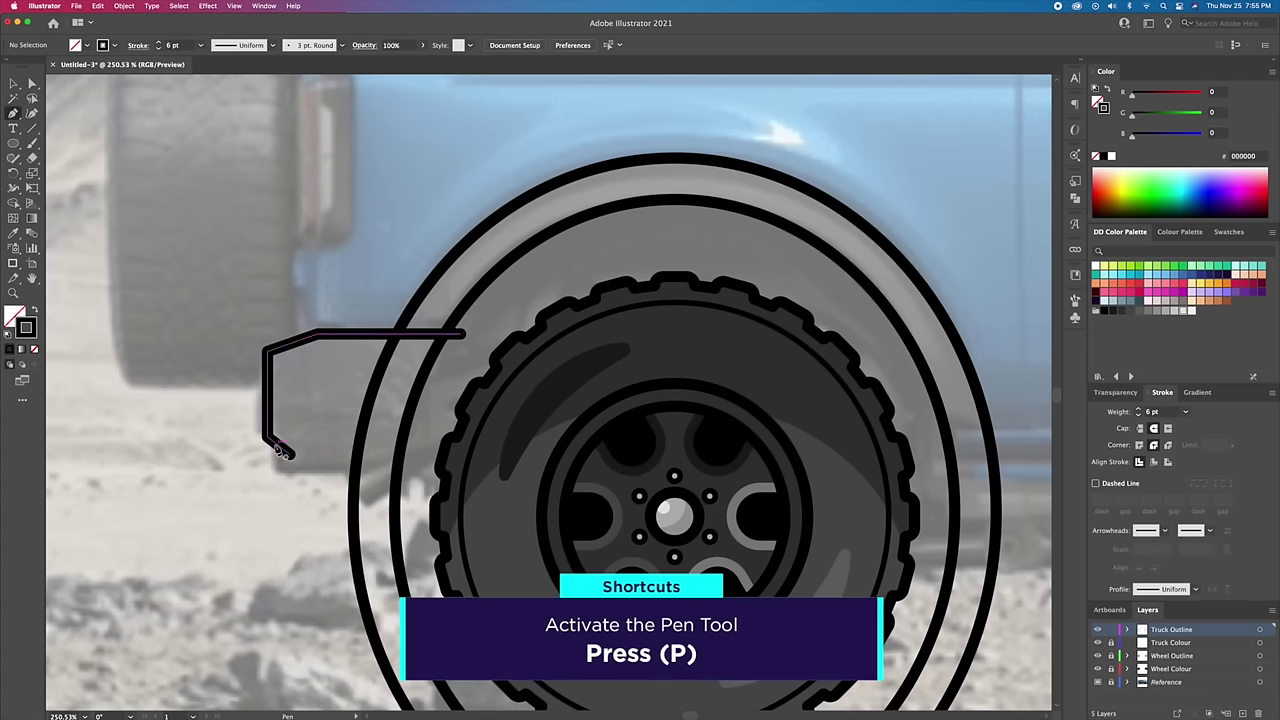
left_click(420, 476)
left_click(461, 333)
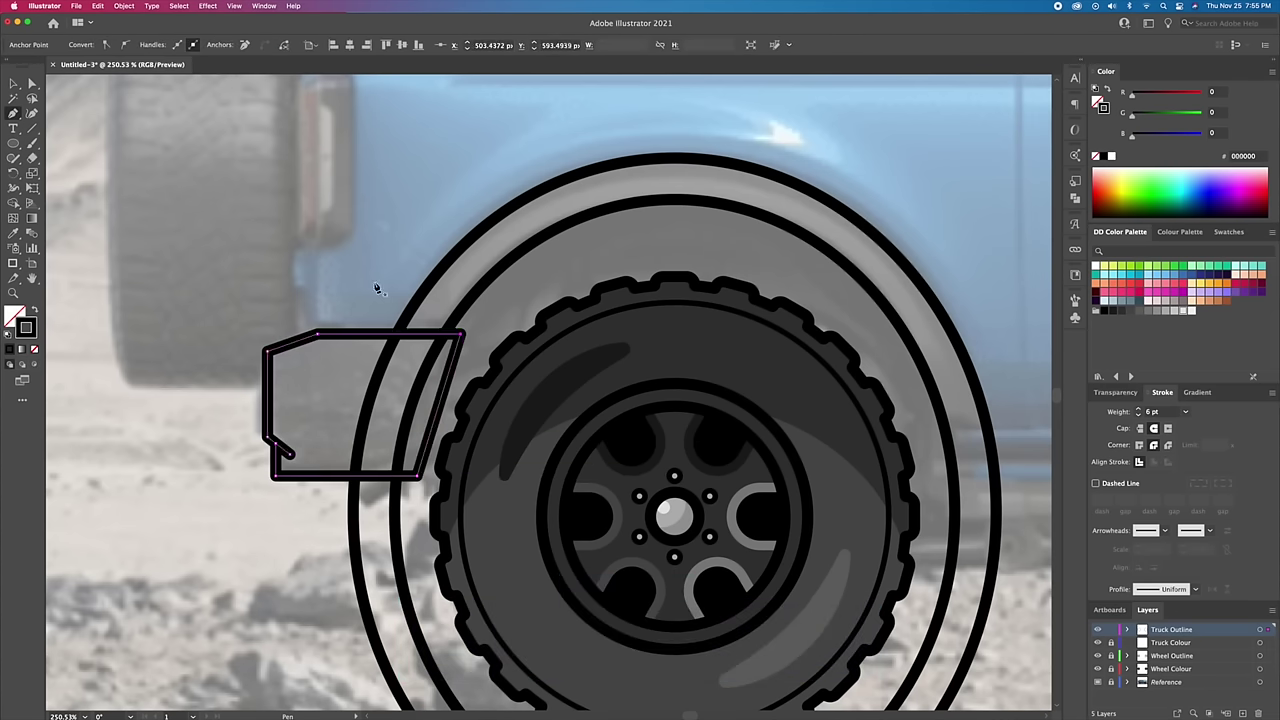
Step: Select the new rear piece and check its anchor points
key("v")
left_click(354, 263)
left_click(326, 338)
key("a")
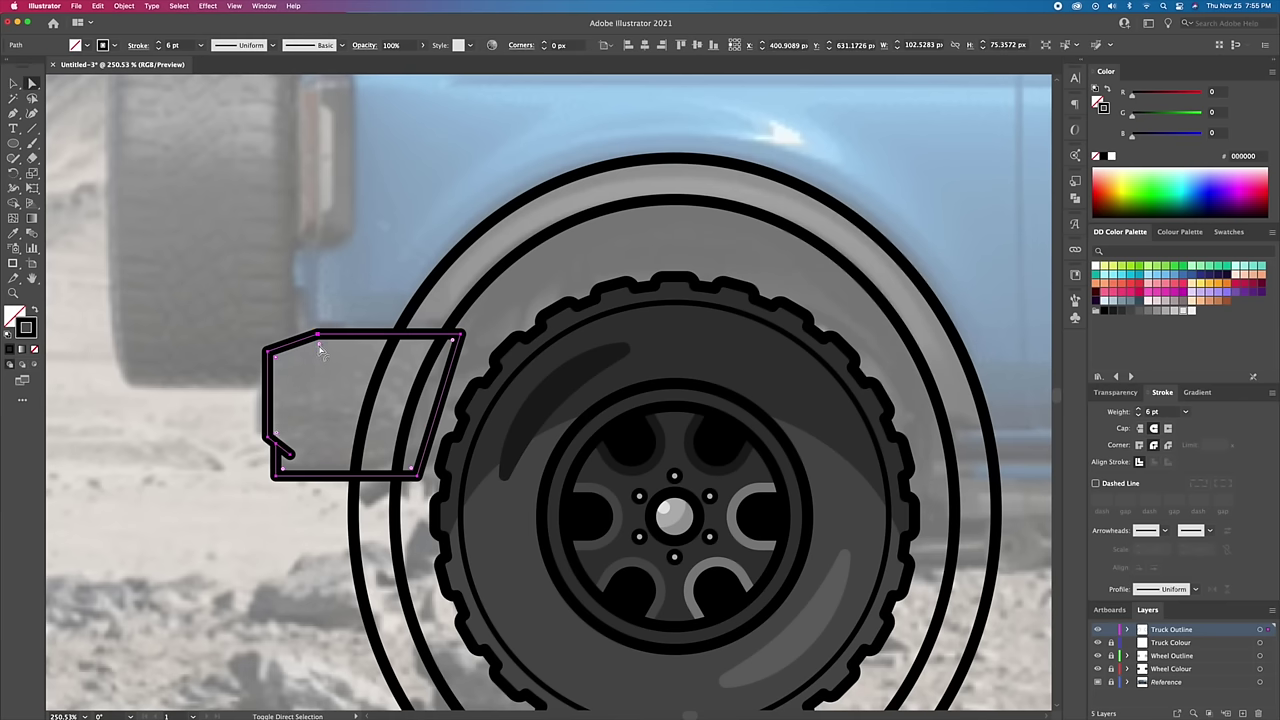
left_click(286, 502)
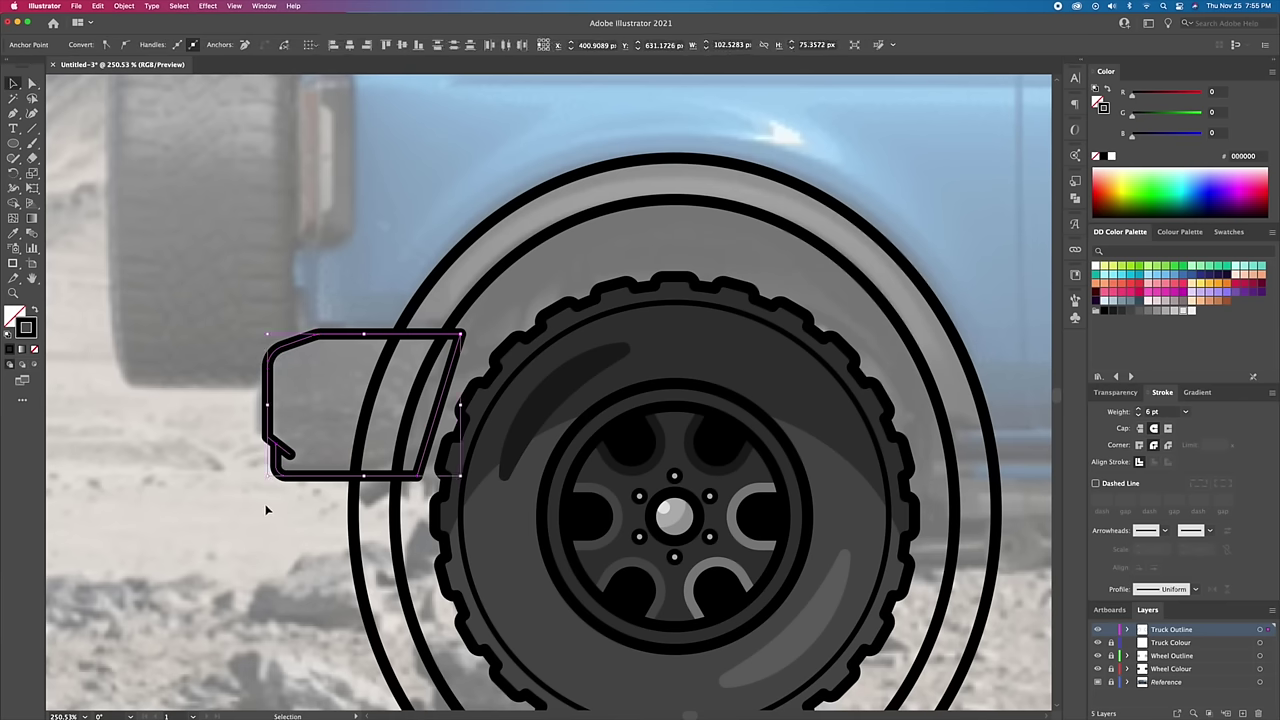
Step: Cut the rear ring with a short line, delete its lower arcs and merge in the rear piece using Shape Builder
scroll(266, 508, "right", 5)
left_click(577, 422)
left_click(650, 420)
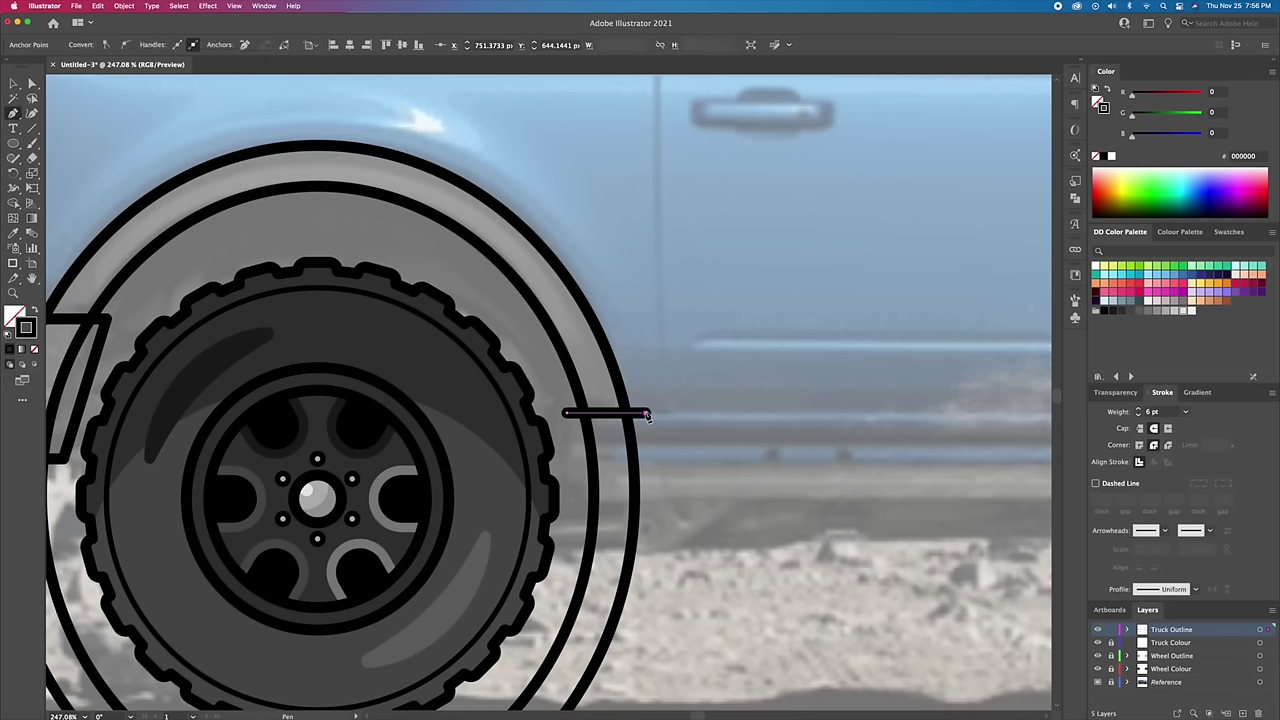
key("super+a")
key("super+minus")
left_click(14, 205)
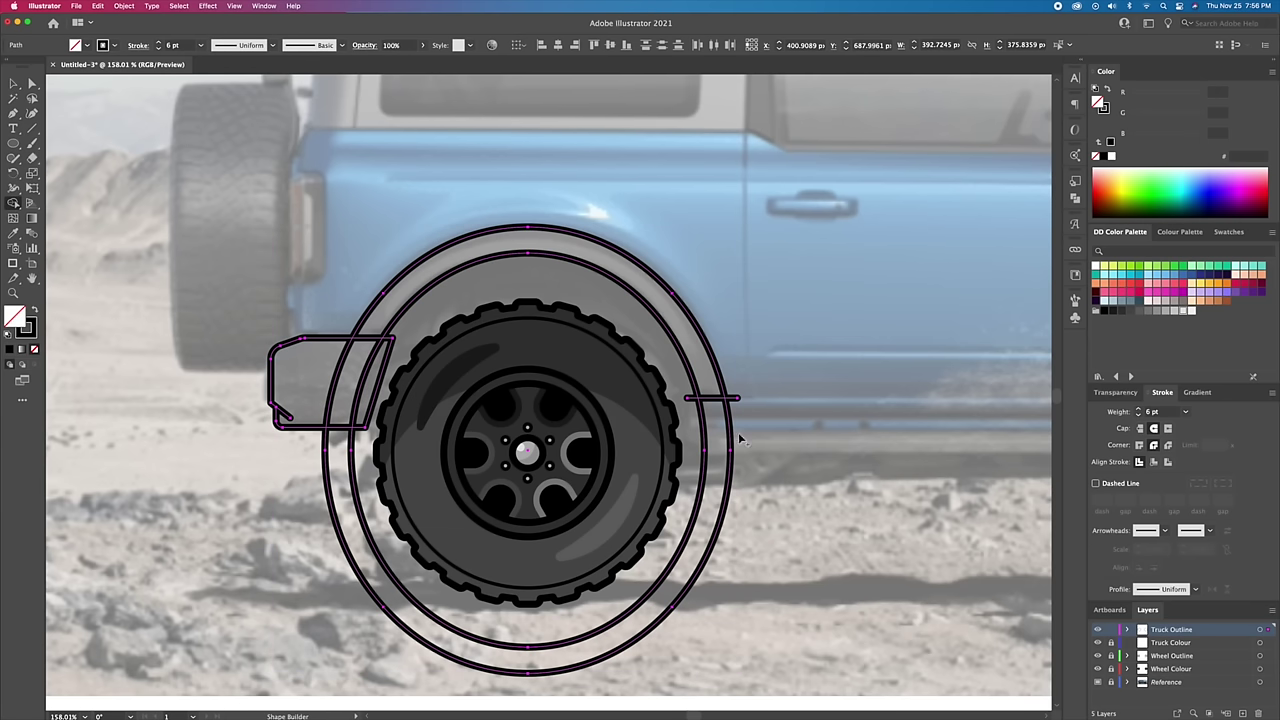
left_click(717, 473, "alt")
left_click(733, 405, "alt")
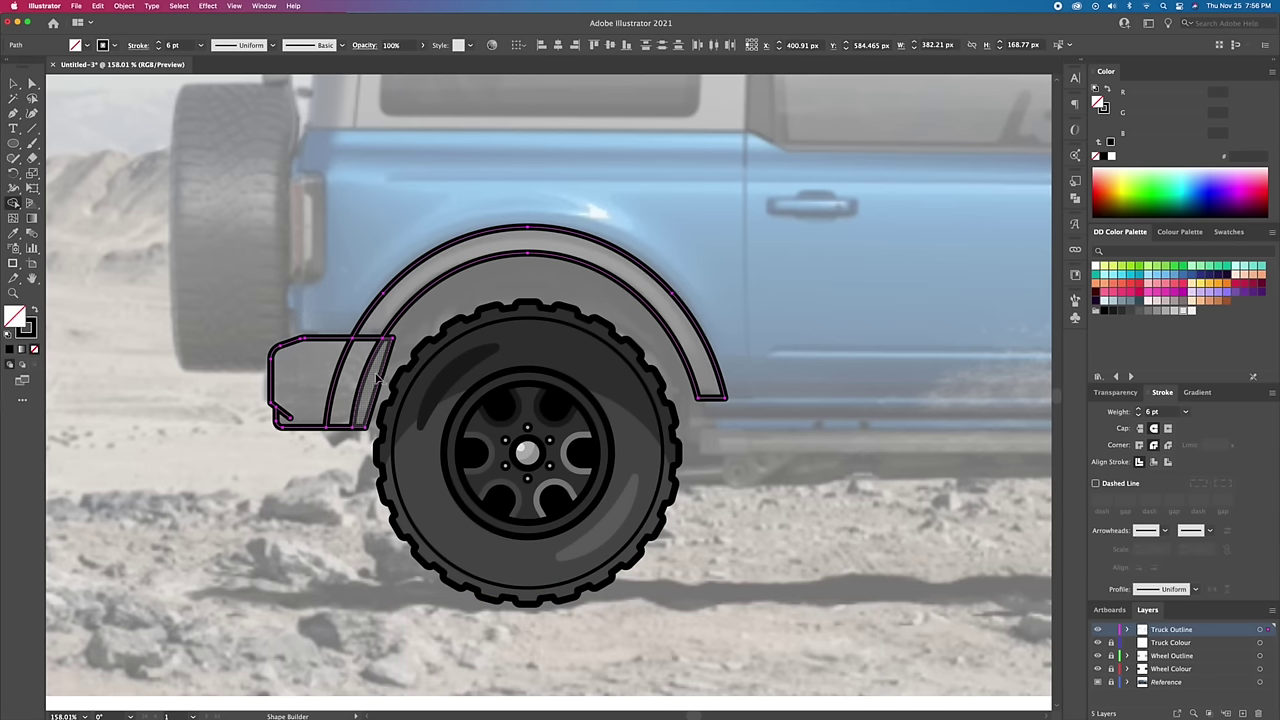
left_click_drag(343, 388, 319, 386)
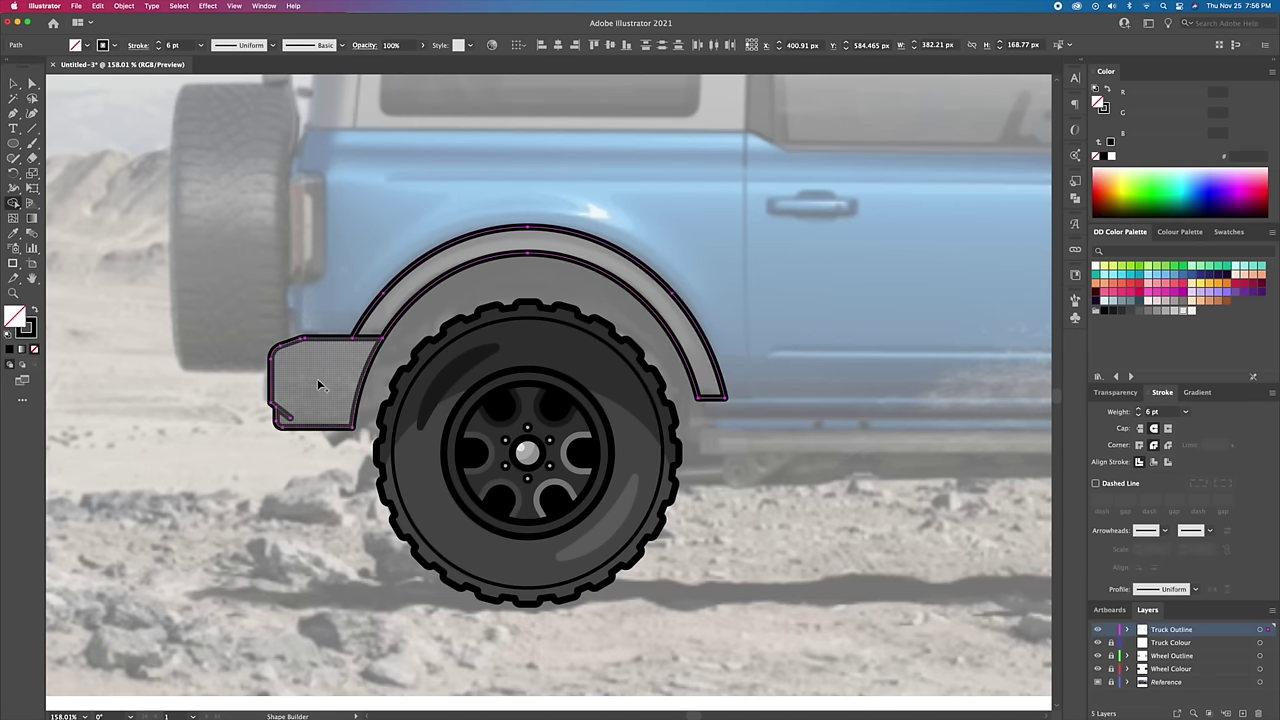
Step: Cut the front wheel rings with a line and delete their lower parts
key("ctrl+shift+a")
scroll(326, 479, "right", 15)
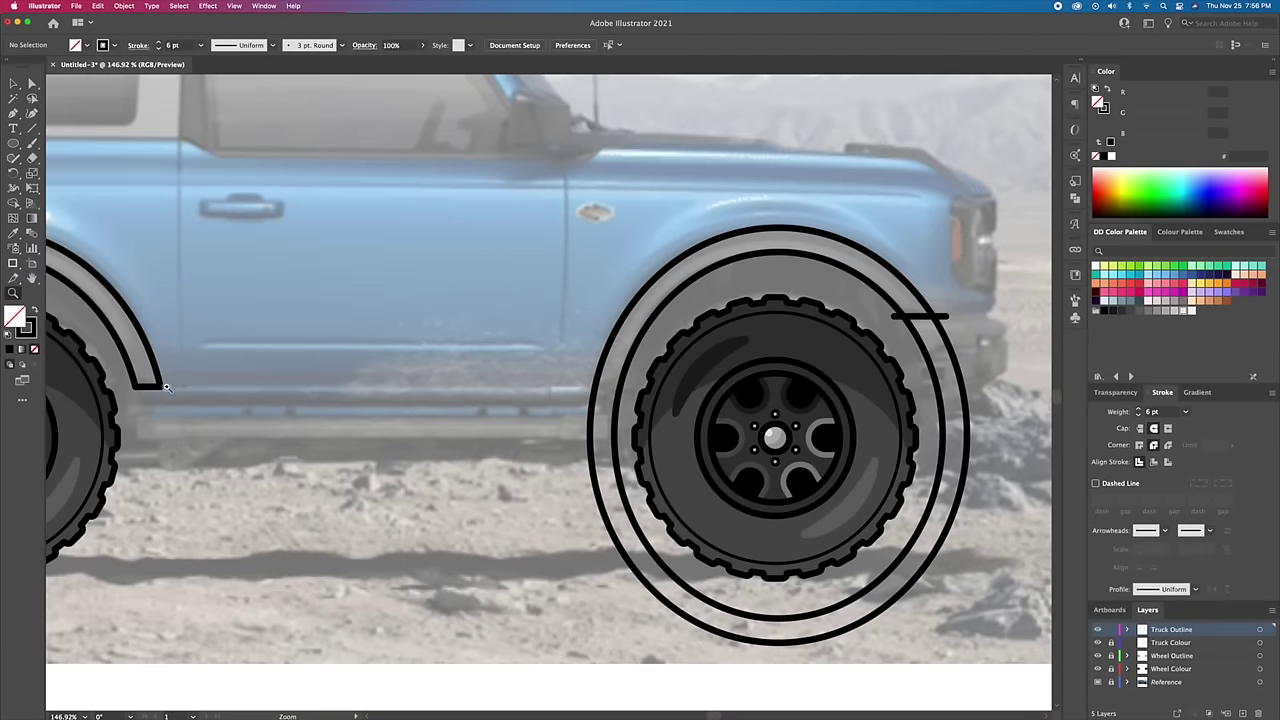
left_click(583, 387)
left_click(637, 387)
scroll(657, 391, "right", 10)
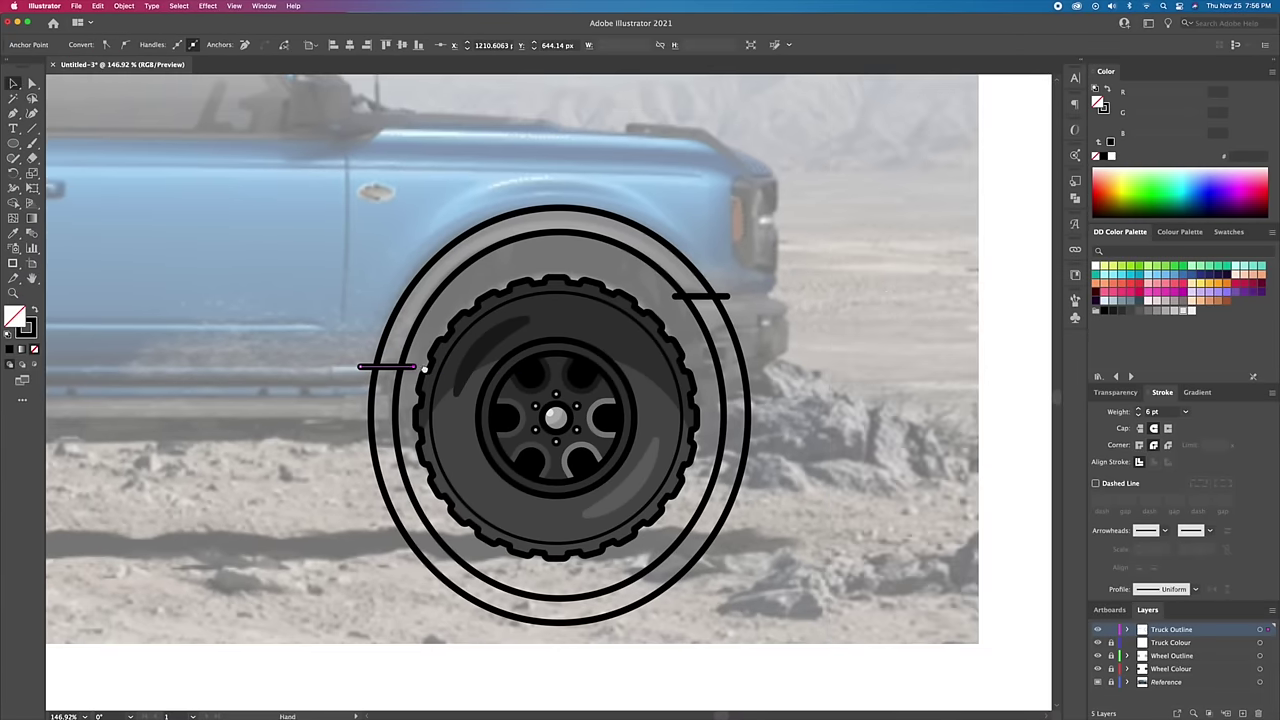
left_click(368, 370, "ctrl")
left_click(13, 203)
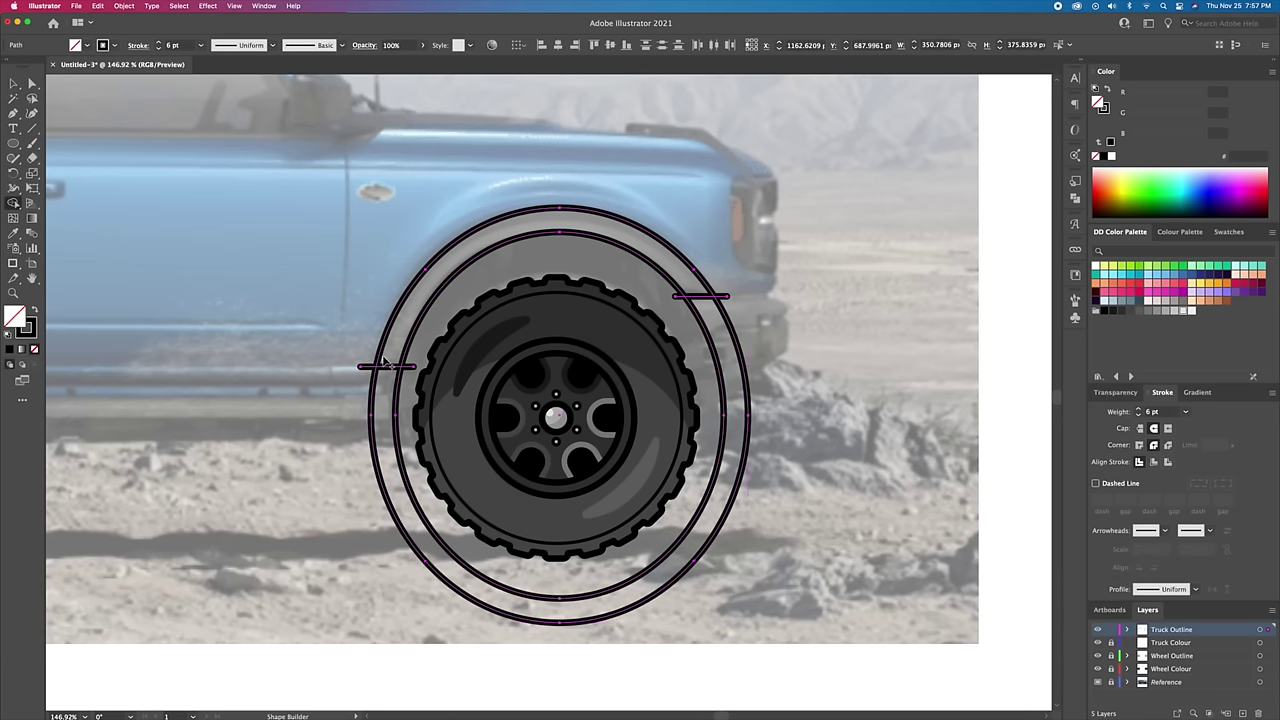
left_click_drag(357, 420, 366, 383)
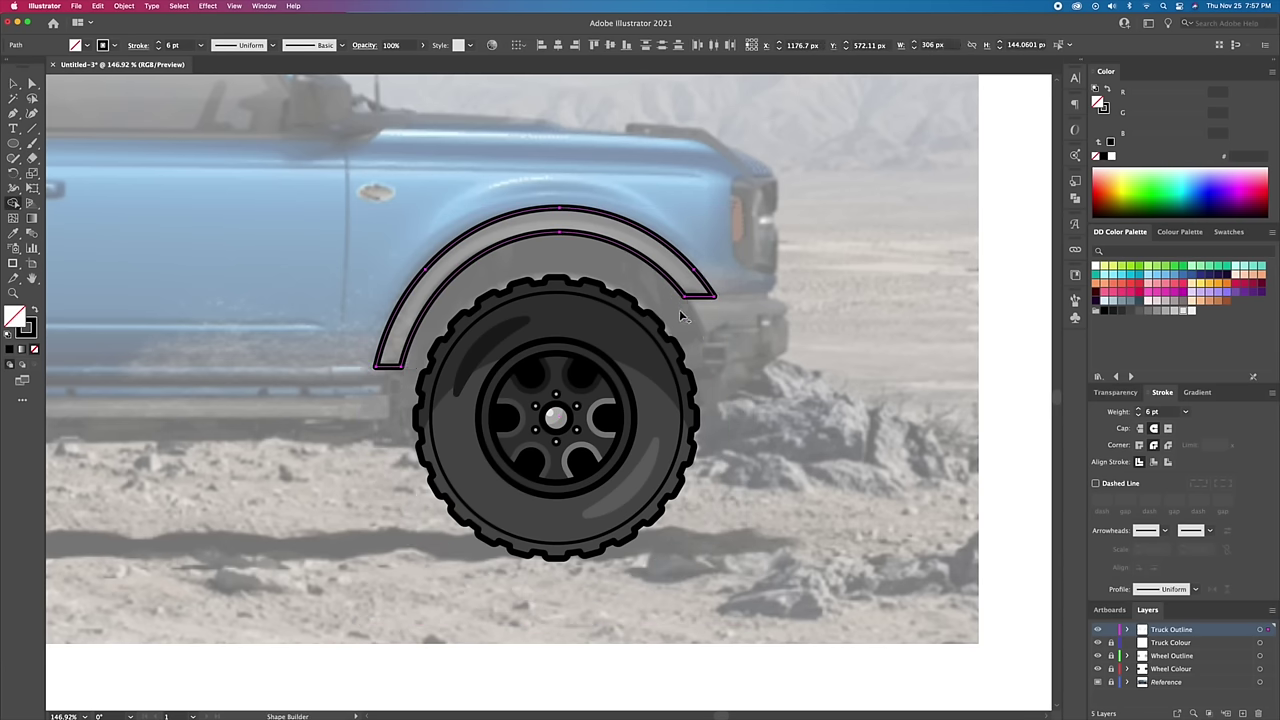
Step: Zoom out to the whole truck and start a new path at its front
key("ctrl+0")
key("p")
scroll(660, 297, "up", 5)
left_click(657, 295)
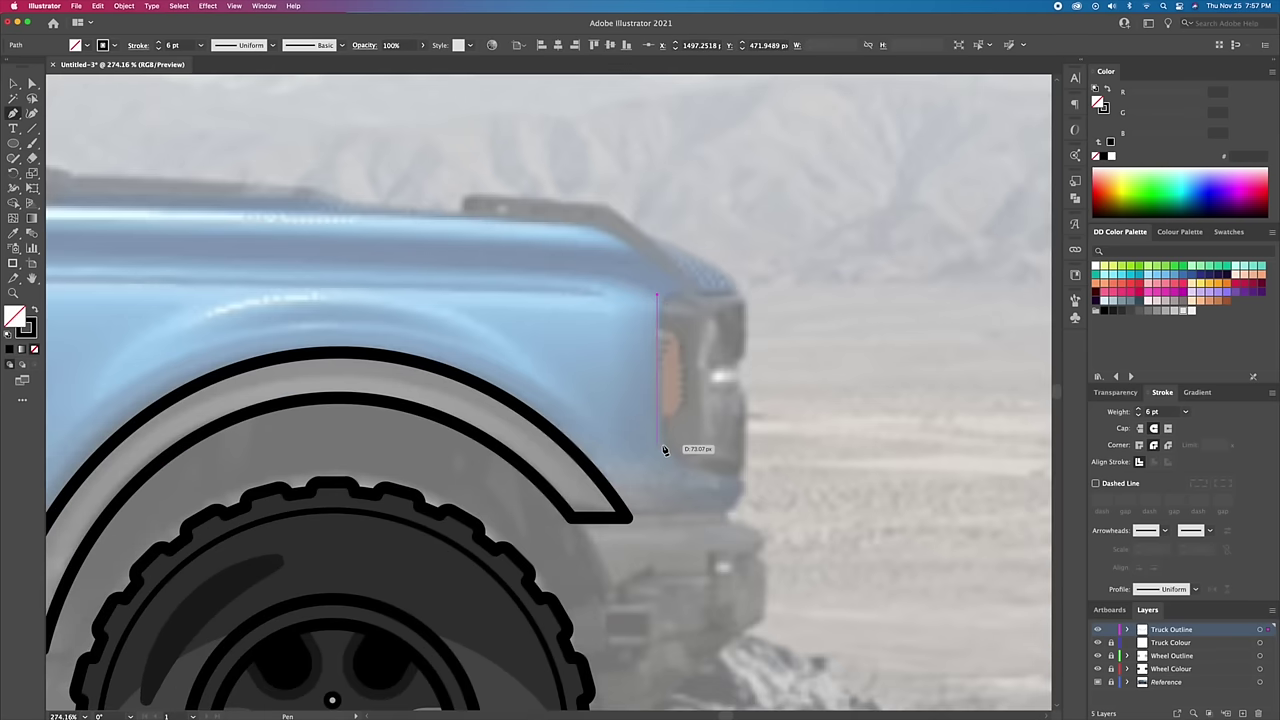
Step: Close the front headlight outline down the front end and across the top
left_click(664, 449, "shift")
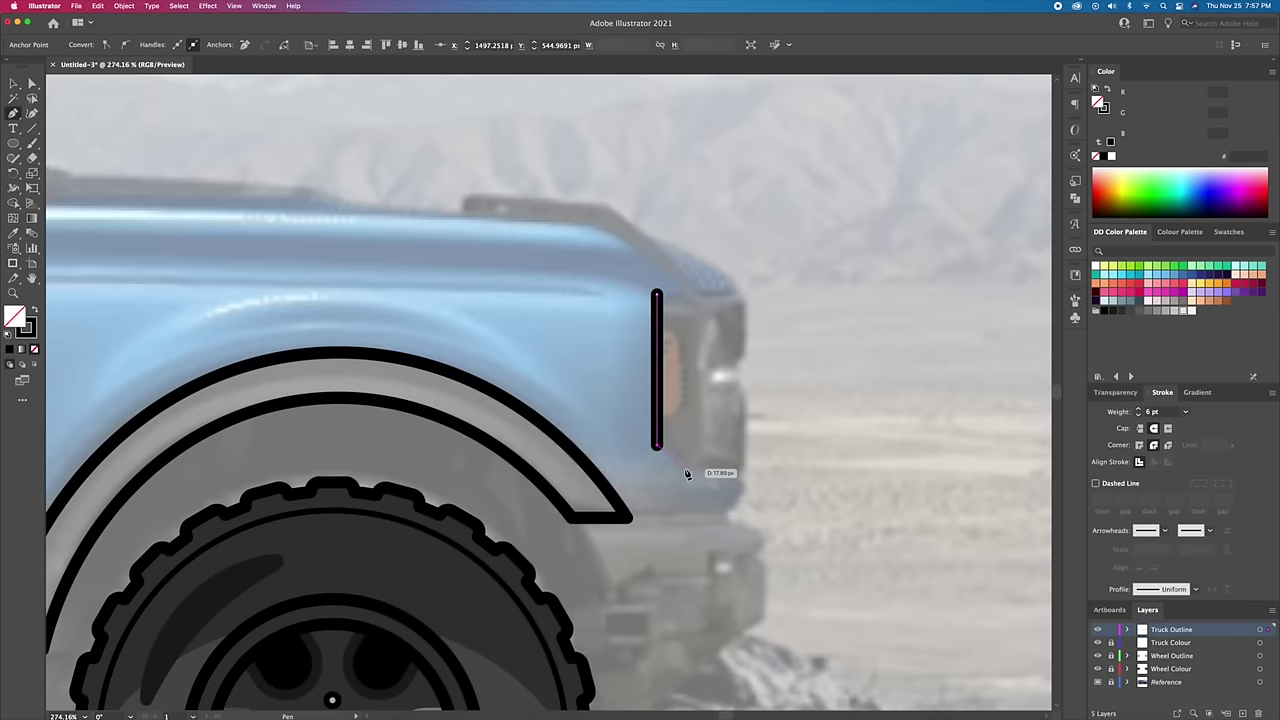
left_click(750, 301)
key("p")
left_click(741, 294)
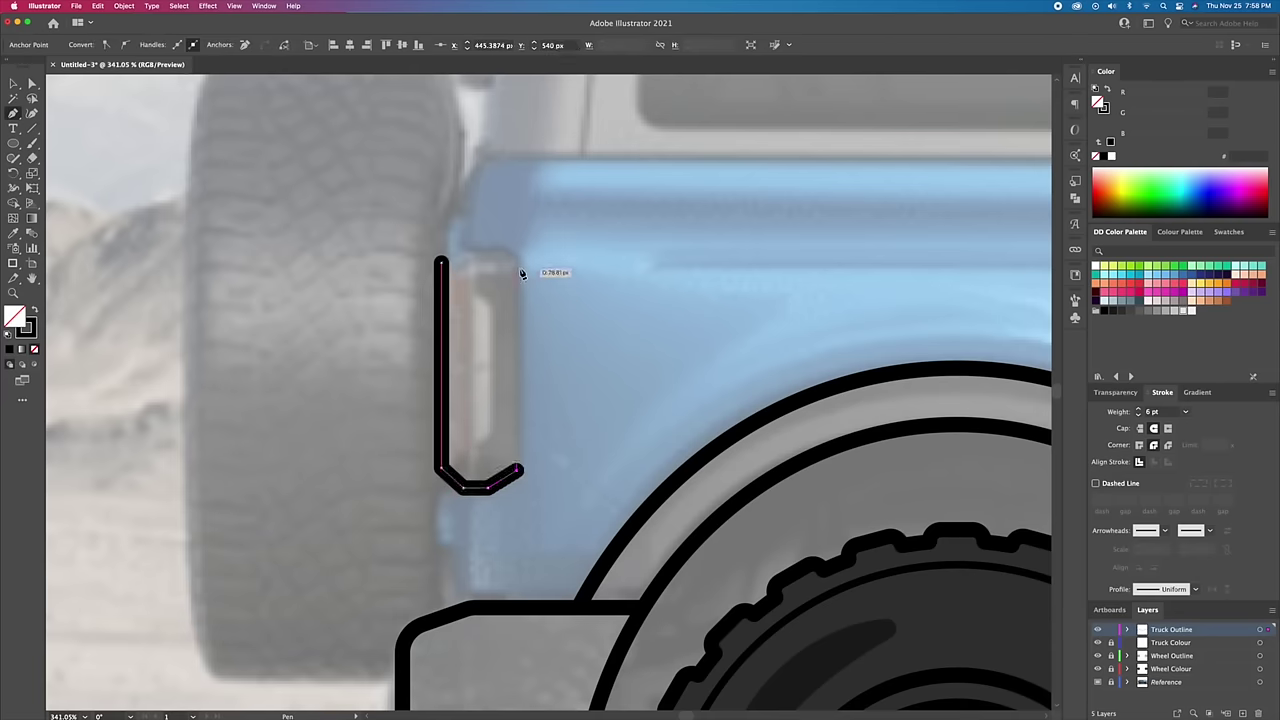
Step: Close the rear taillight outline and round its corners with live-corner widgets
left_click(516, 251)
left_click(462, 257)
key("v")
key("ctrl+y")
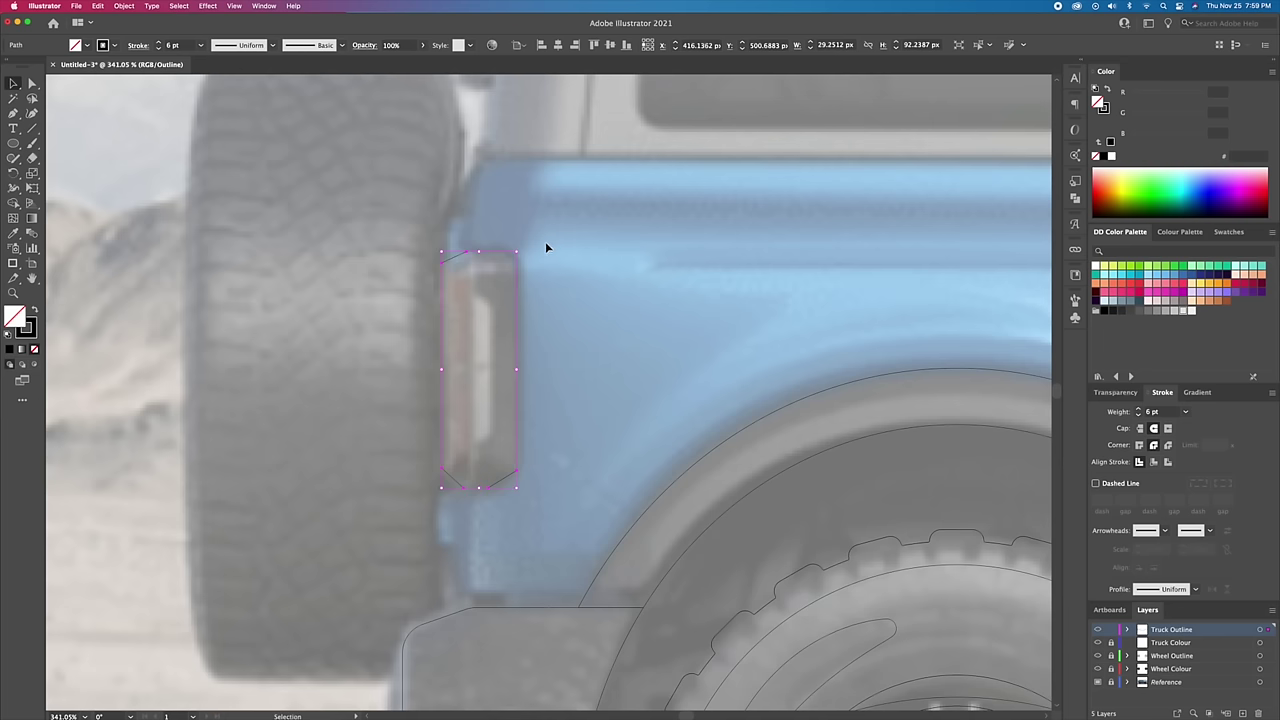
key("a")
left_click_drag(443, 455, 552, 514)
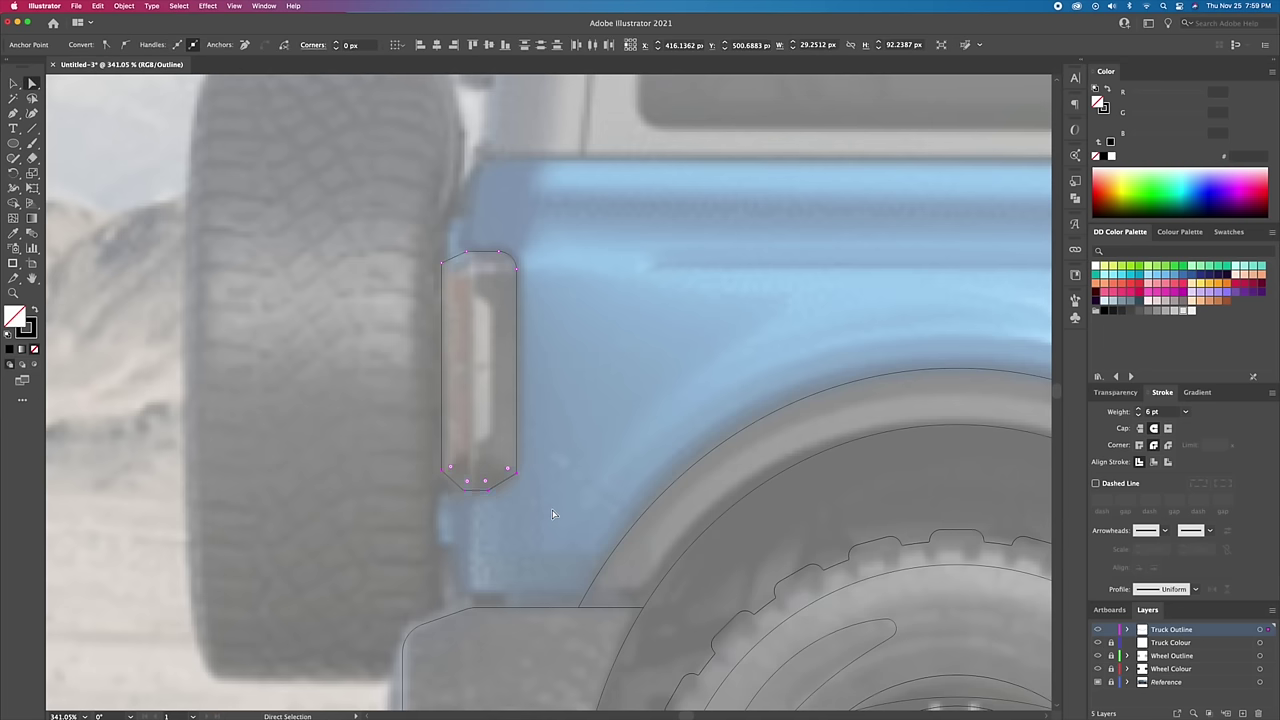
left_click_drag(425, 262, 586, 411)
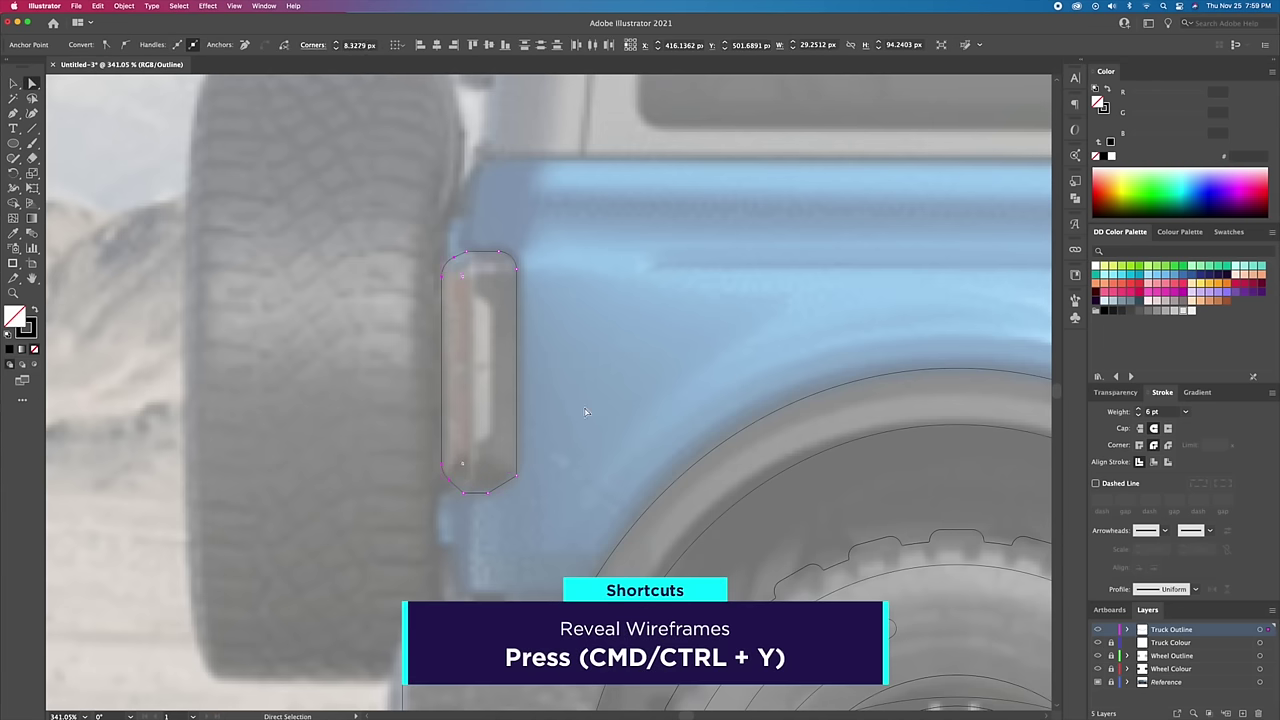
left_click(526, 471)
Step: Draw the closed side mirror outline
key("v")
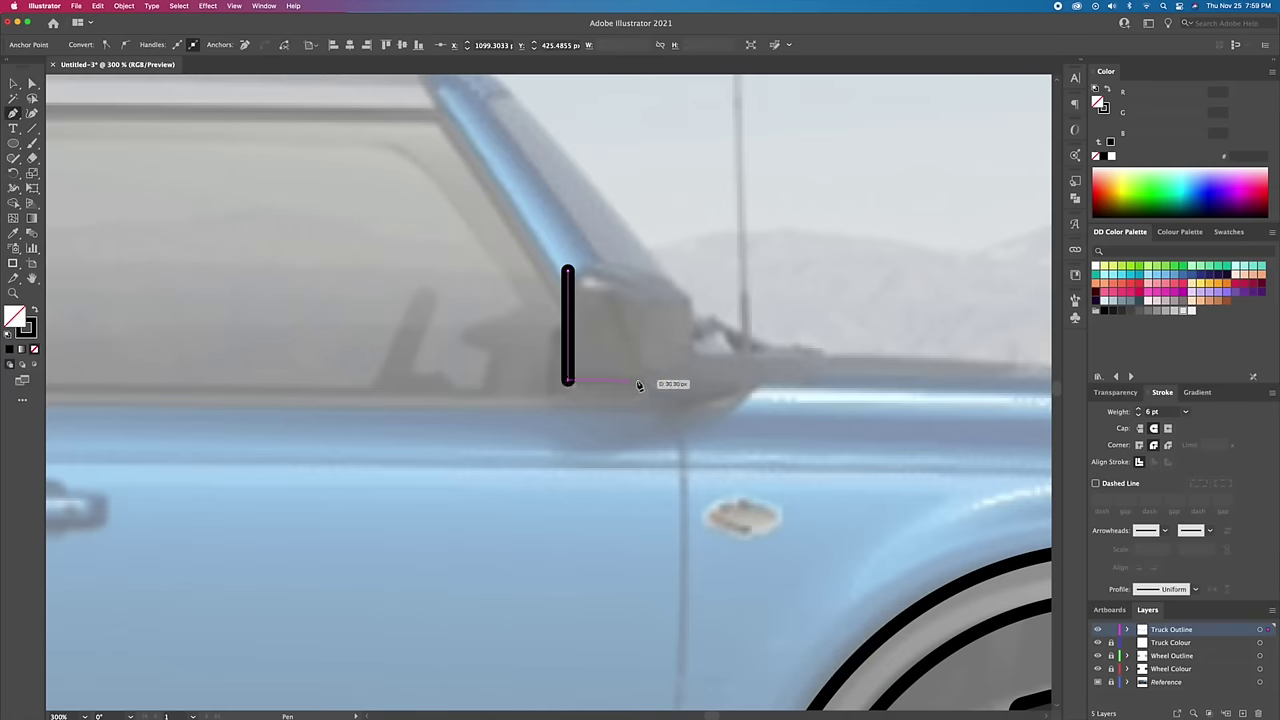
left_click(637, 380)
left_click(692, 360)
left_click(692, 300)
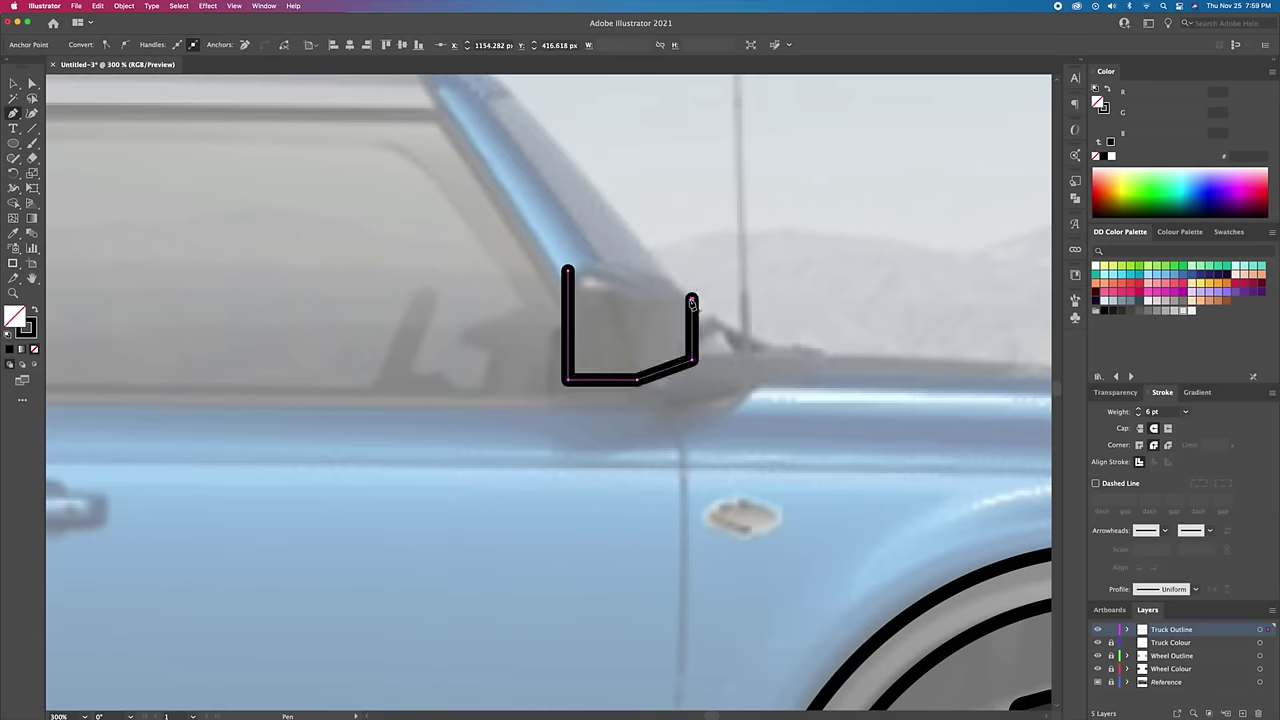
key("v")
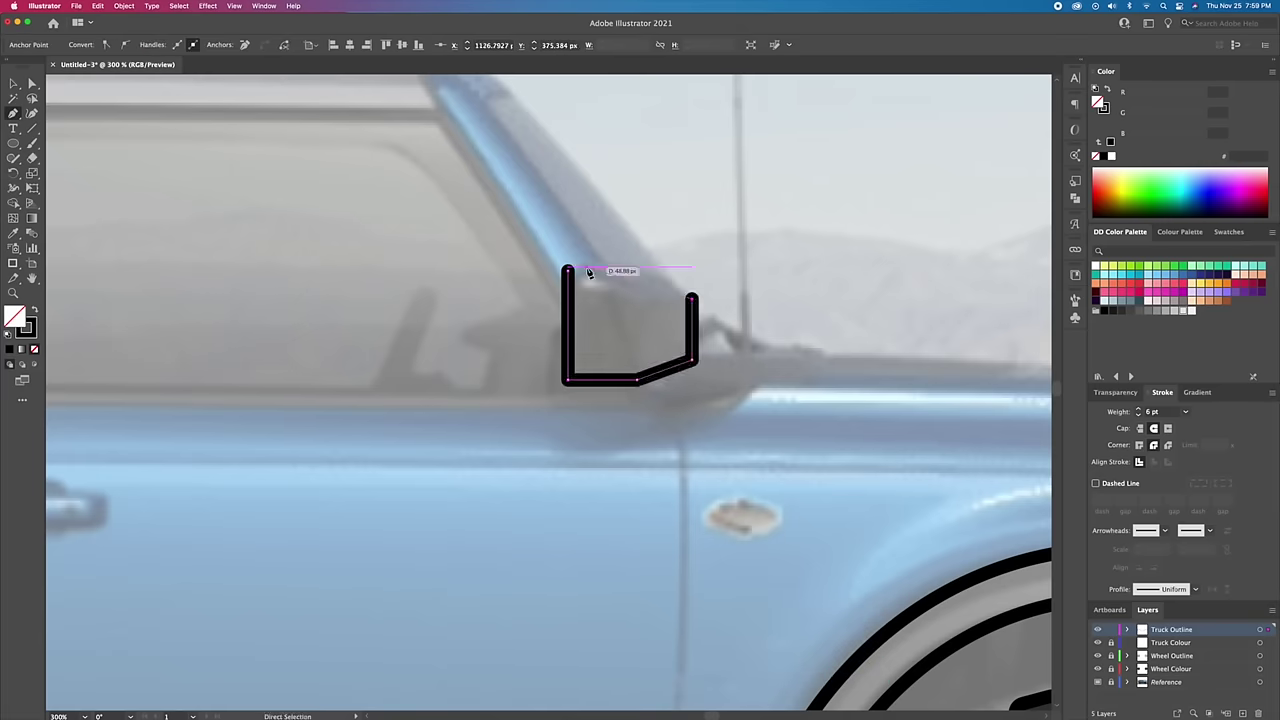
left_click(758, 268)
Step: Round the side mirror's corners with the Direct Selection corner widget
left_click_drag(568, 270, 610, 268)
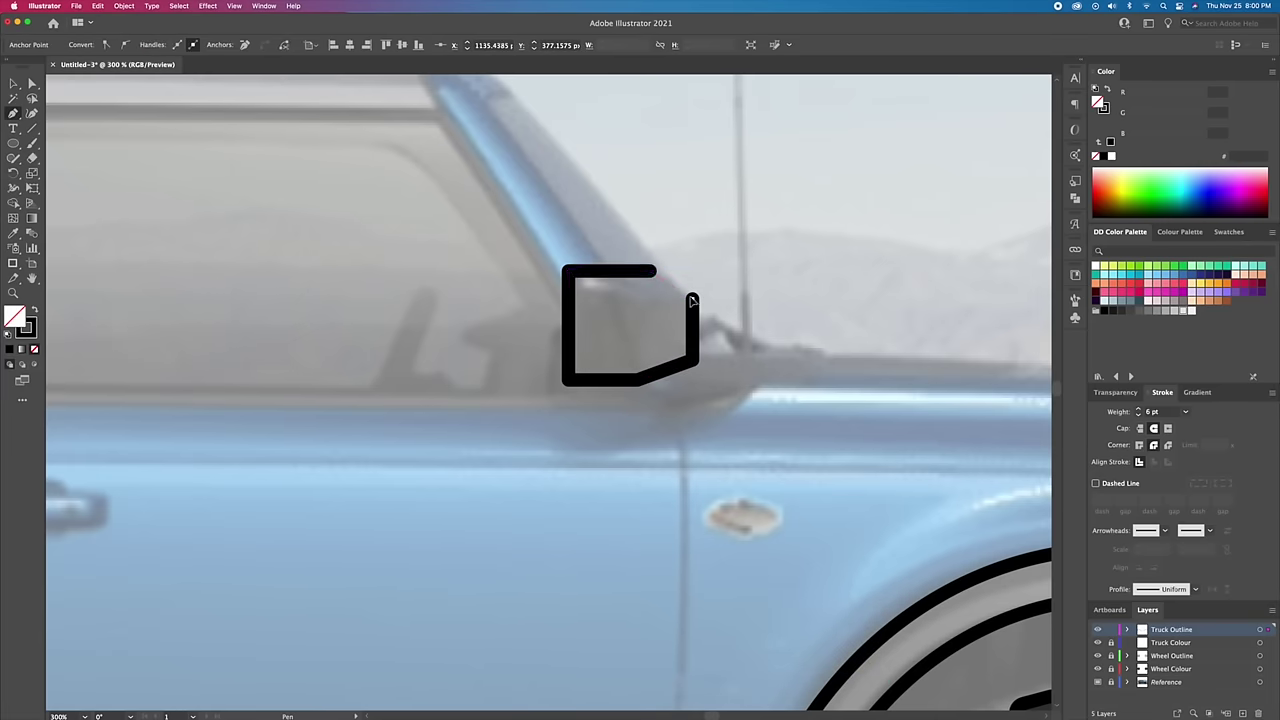
key("a")
key("ctrl+y")
left_click_drag(640, 368, 633, 362)
key("v")
left_click(815, 268)
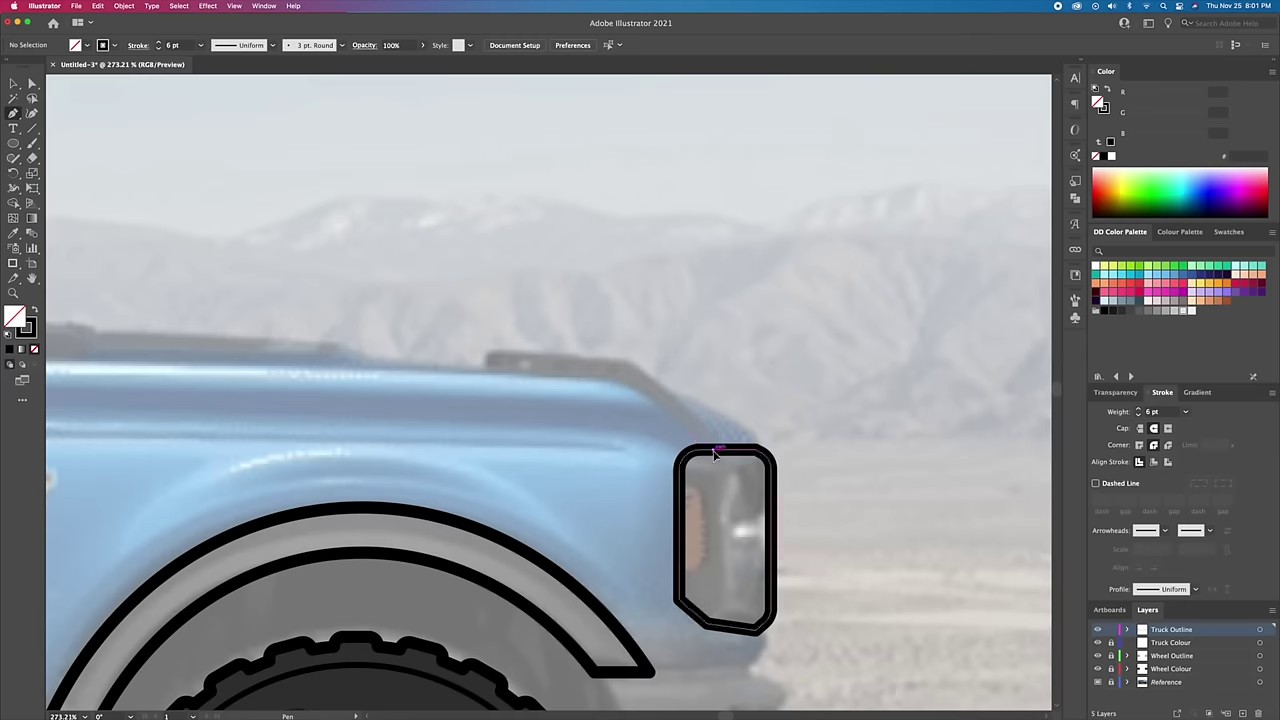
left_click(712, 448)
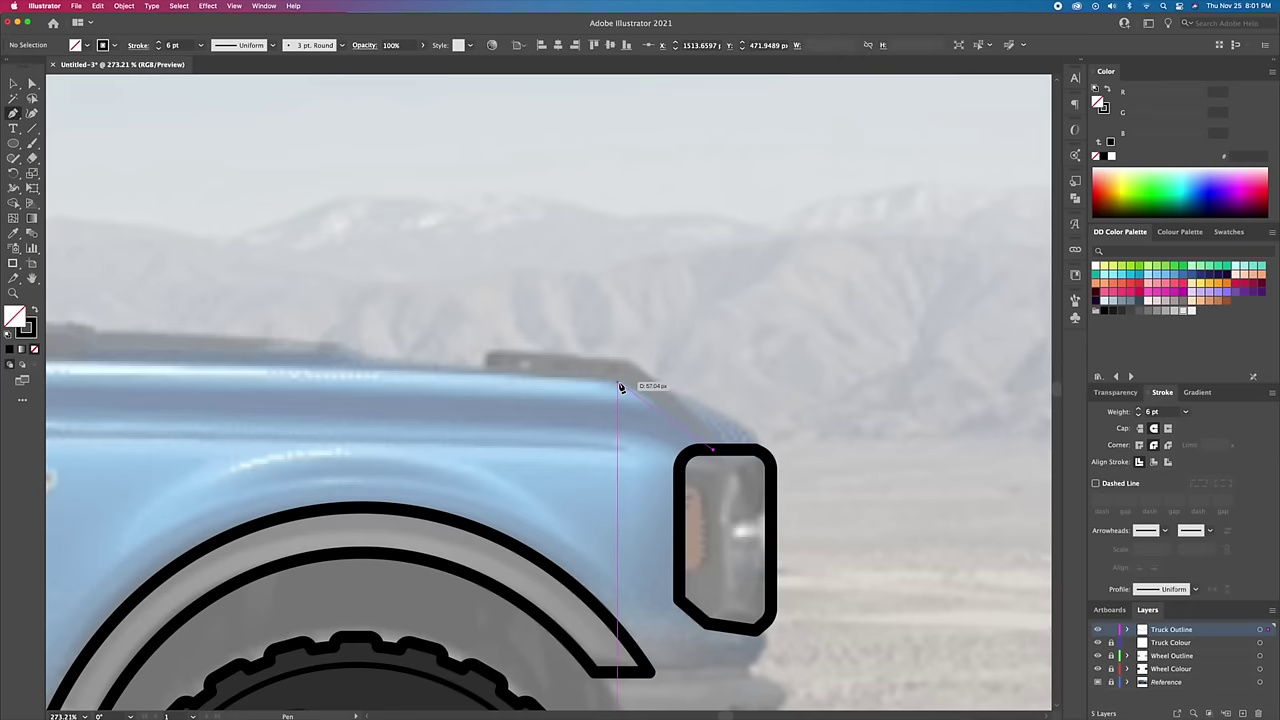
Step: Draw the closed hood trim outline from the headlight, keeping its bend a sharp corner
left_click(616, 382)
left_click(485, 373)
left_click(486, 349)
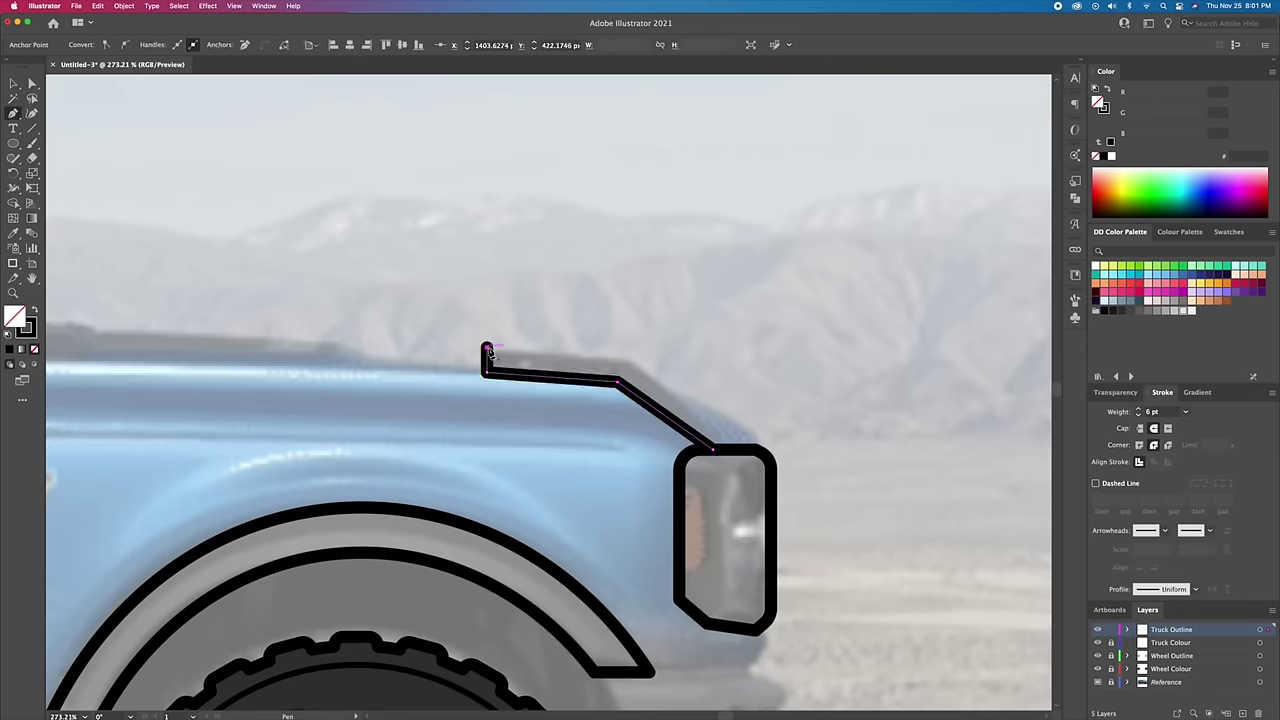
left_click(629, 355)
left_click(712, 448)
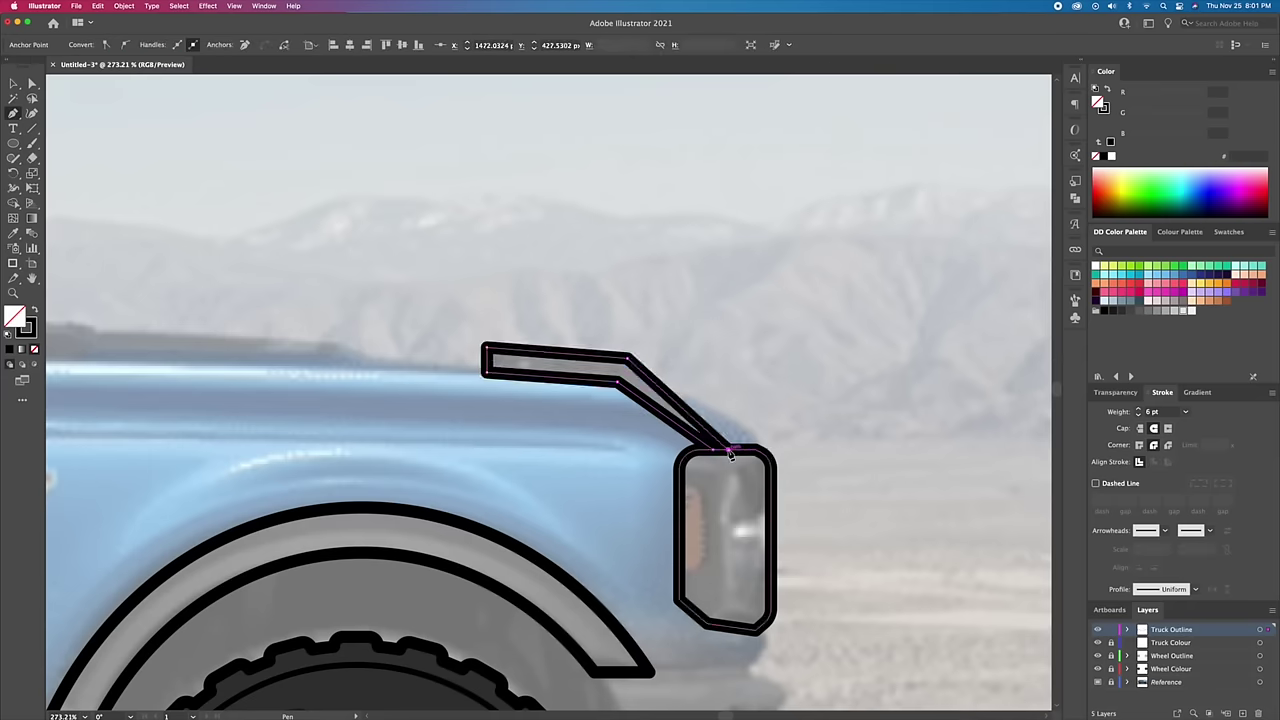
left_click_drag(720, 453, 707, 450)
key("v")
left_click(668, 356)
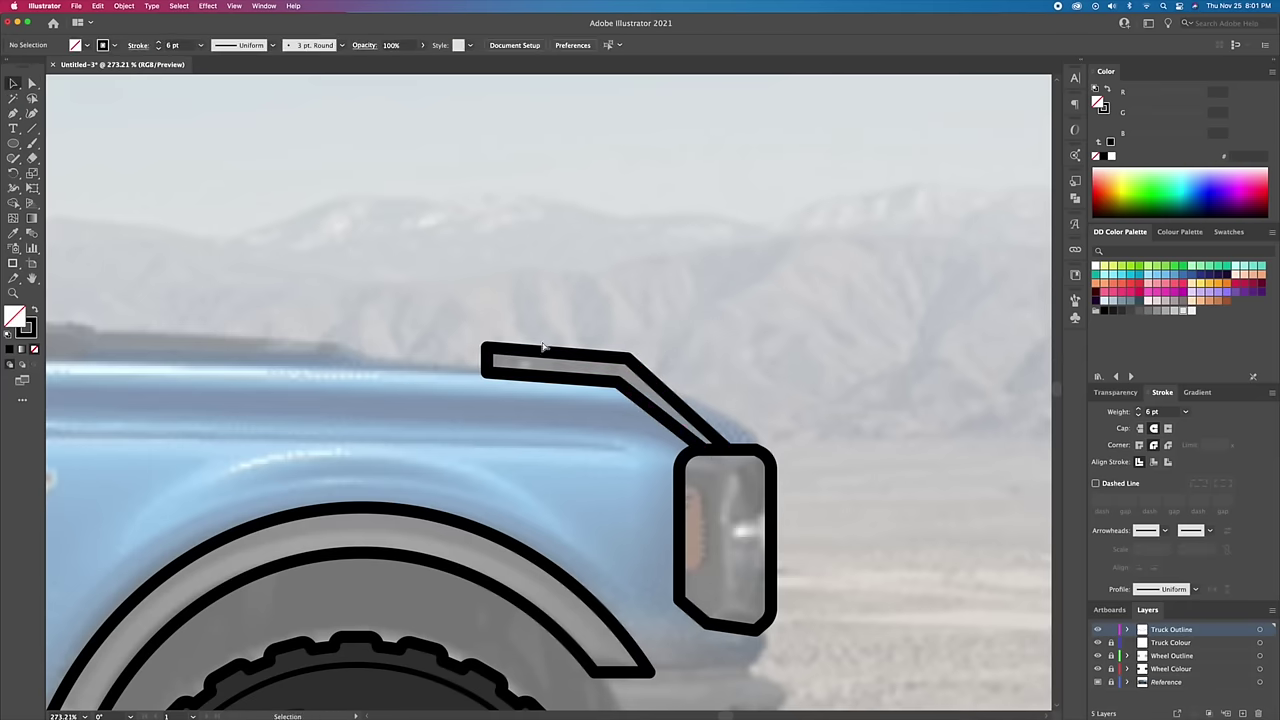
left_click(497, 356)
left_click(621, 370)
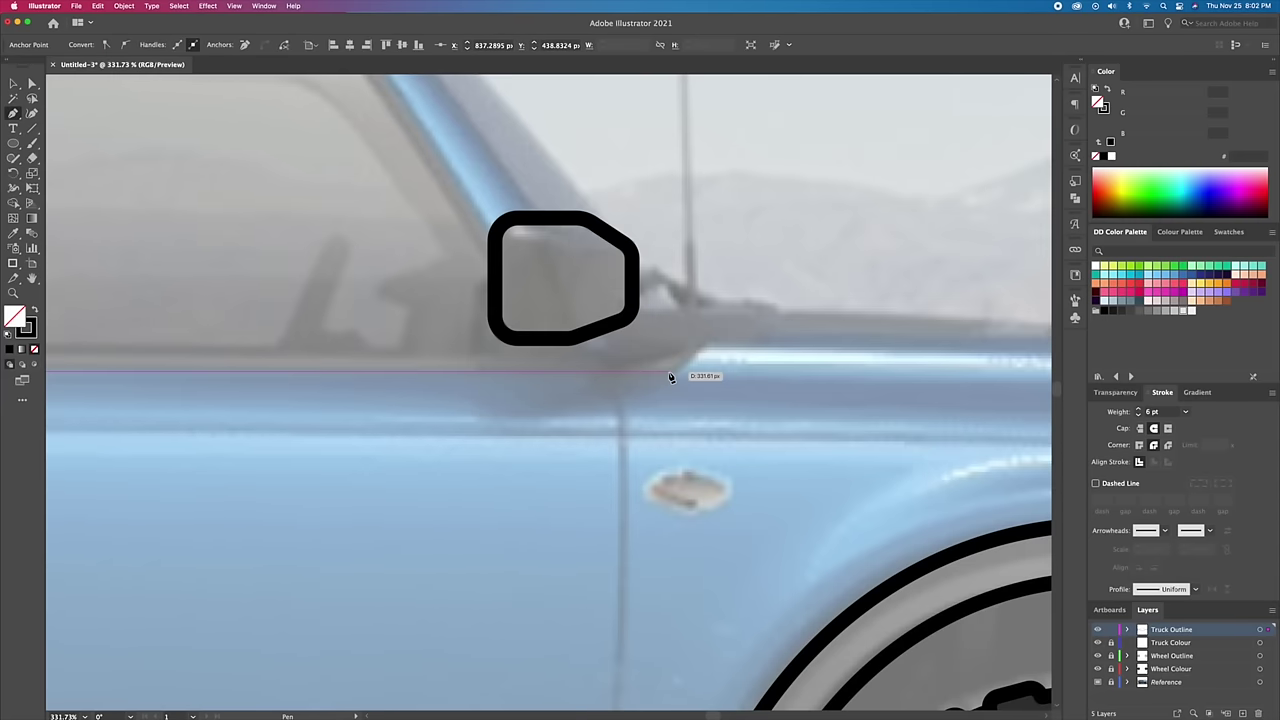
Step: Draw the beltline step plus the rear and front door edge lines down to the sill
left_click(705, 342)
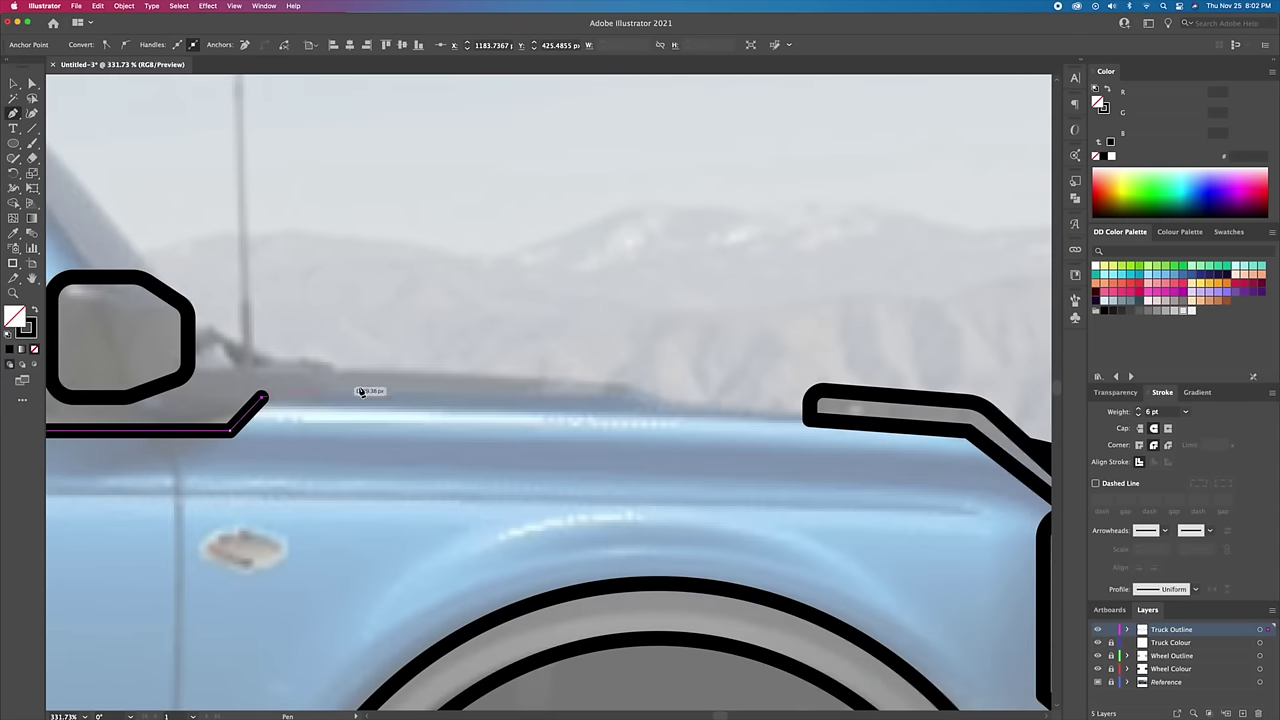
left_click(655, 400)
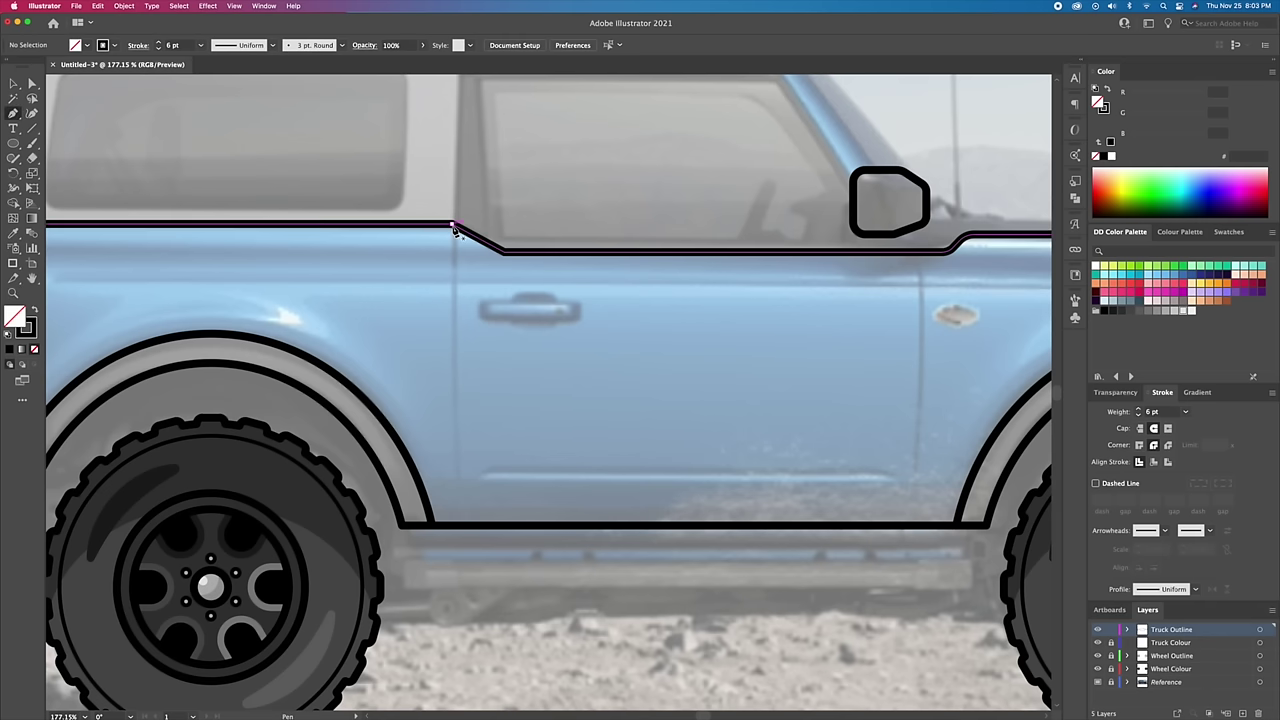
left_click(452, 226)
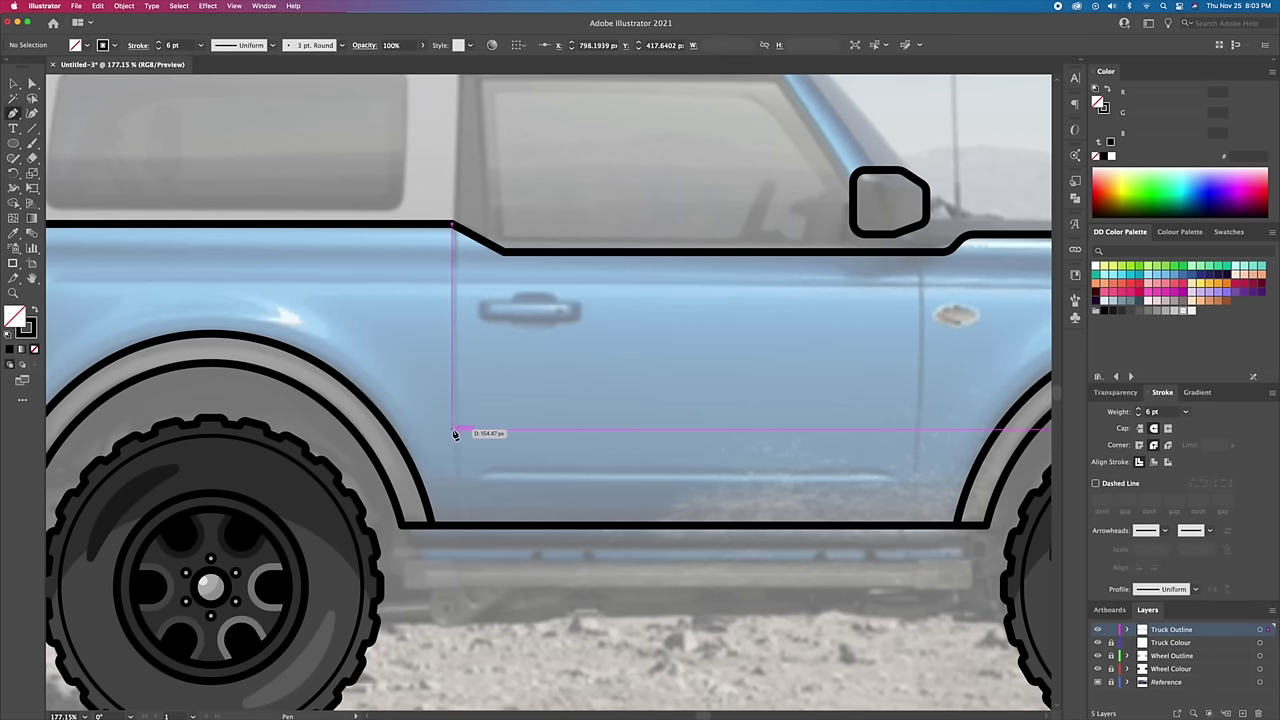
left_click(455, 484)
left_click(465, 515)
left_click_drag(691, 408, 595, 413)
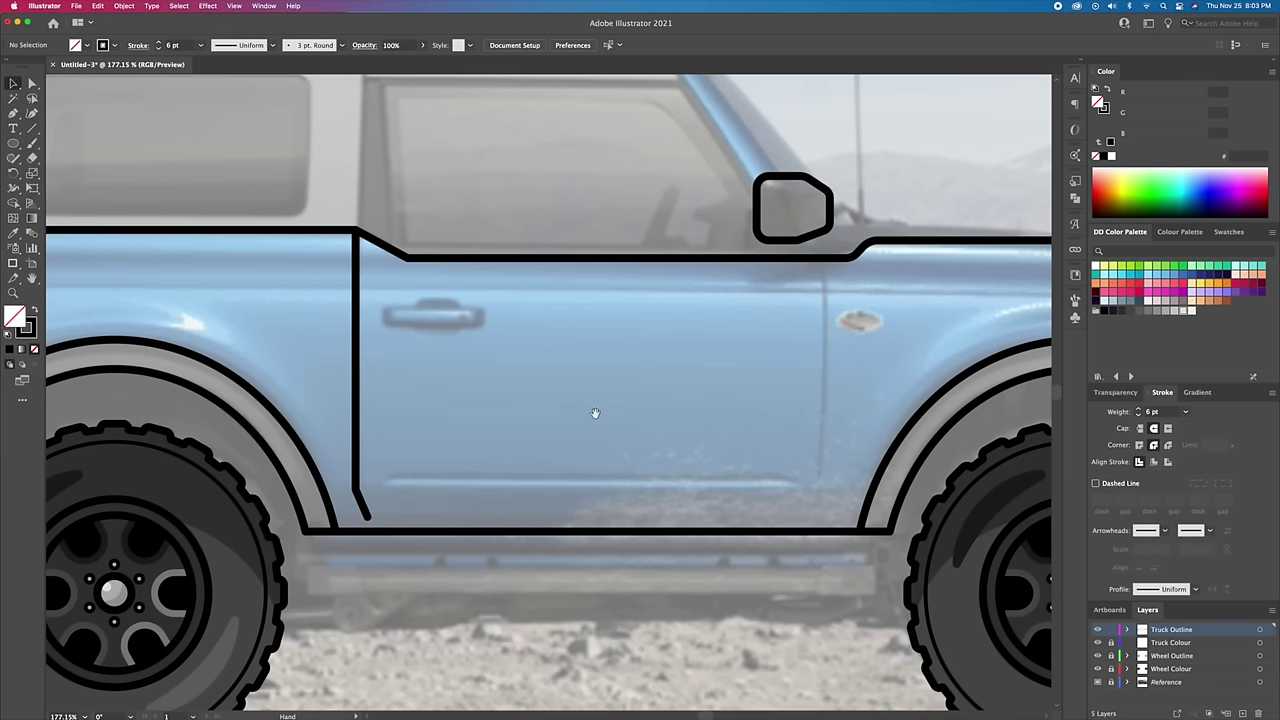
left_click(824, 271)
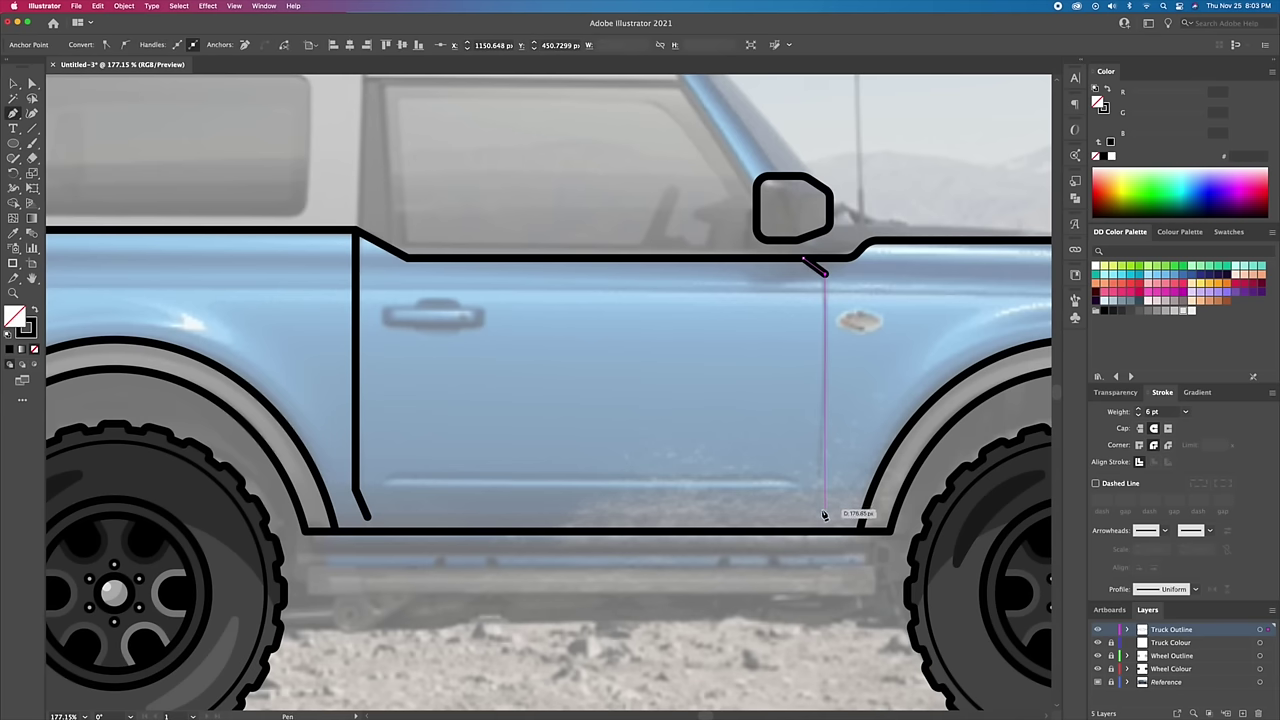
left_click(824, 515)
Step: Draw a rounded rectangle door handle with a 6 pt stroke
key("m")
scroll(316, 270, "up", 3)
left_click_drag(412, 327, 566, 352)
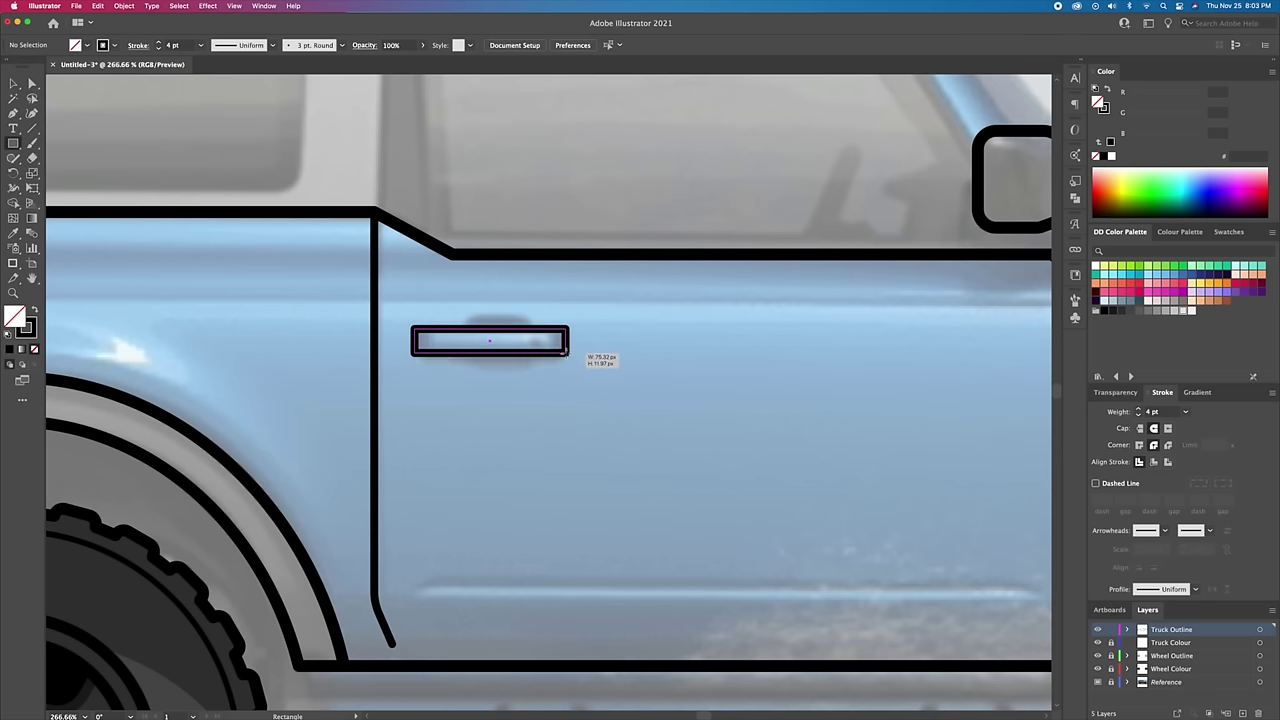
key("a")
key("v")
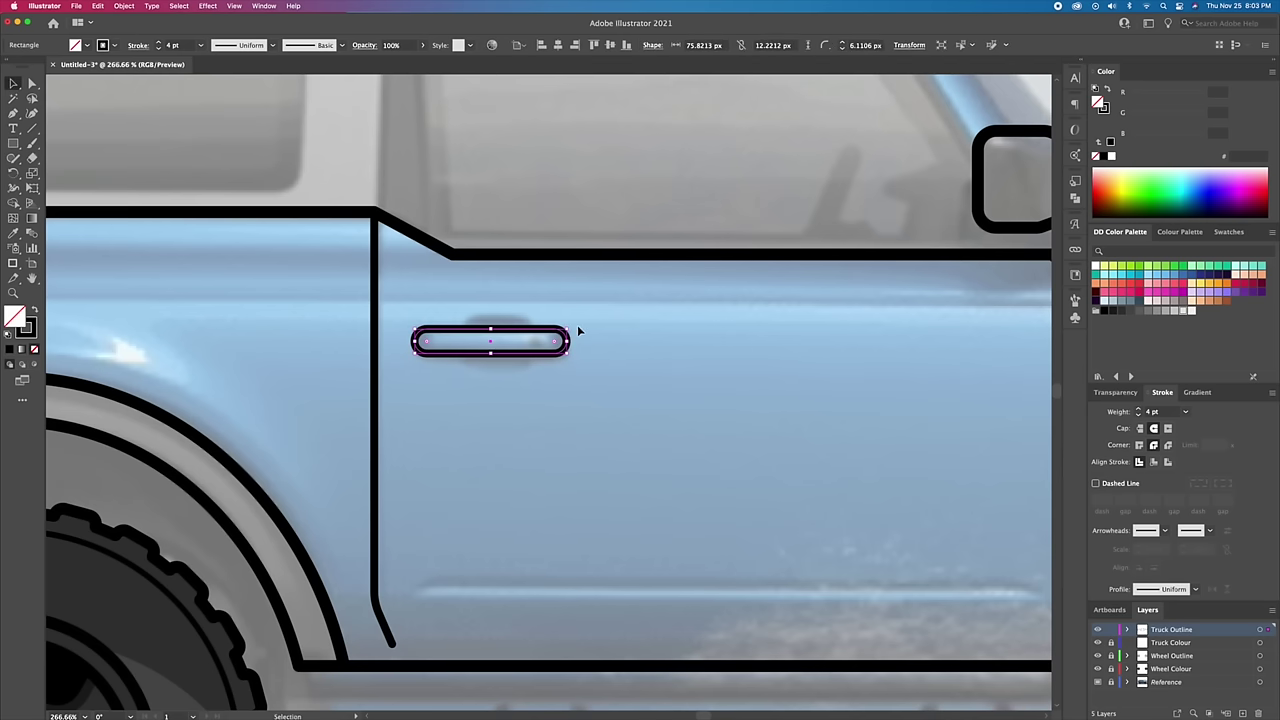
left_click(577, 325)
scroll(585, 330, "up", 5)
left_click(610, 337)
left_click(1137, 409)
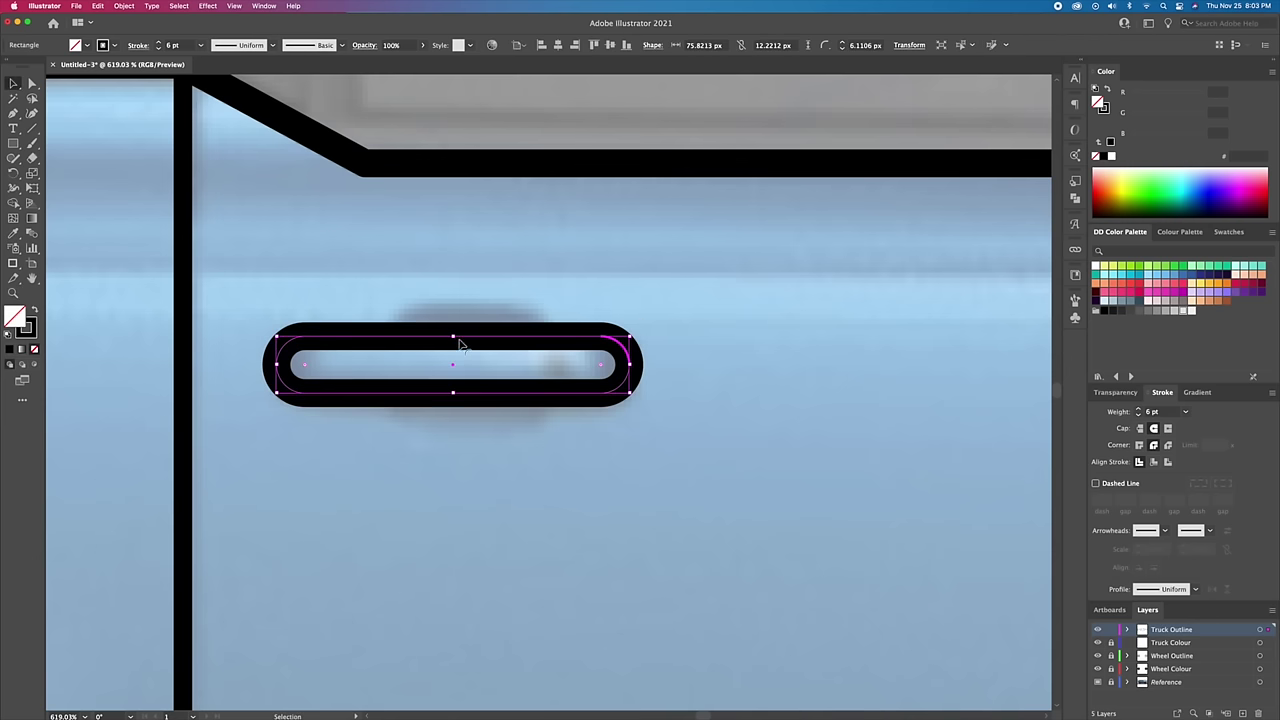
left_click(1000, 176)
Step: Add a small black ellipse dot inside the door handle
left_click_drag(13, 143, 60, 172)
left_click_drag(571, 365, 571, 365)
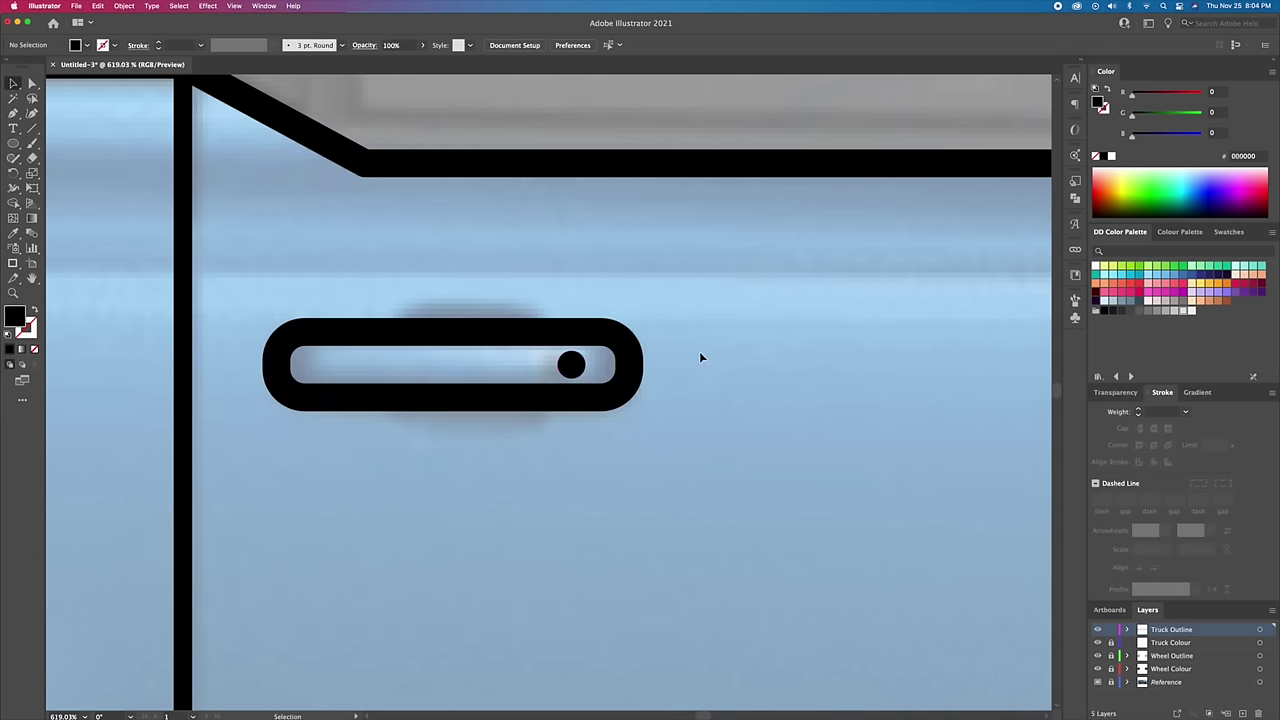
key("z")
left_click_drag(699, 351, 668, 333)
key("v")
left_click(678, 348)
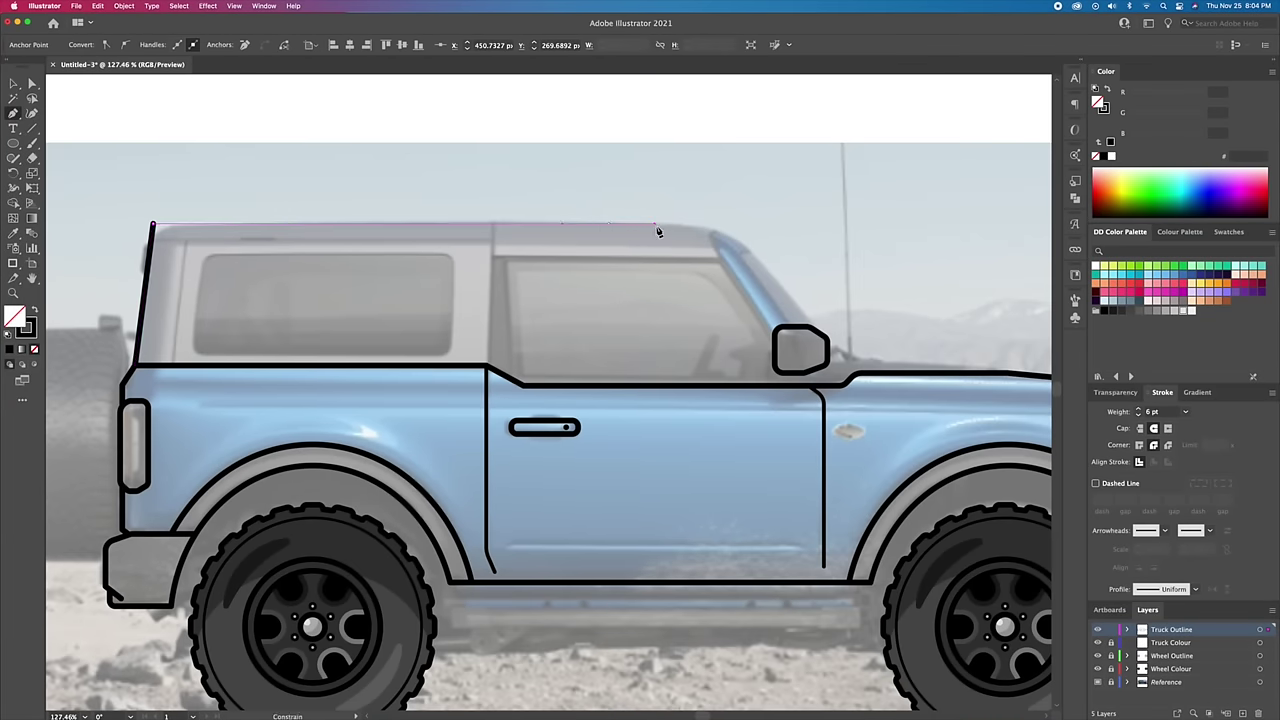
Step: Finish the roof line toward the windshield and draw the rear window top edge and slanted rear pillar
left_click(609, 224)
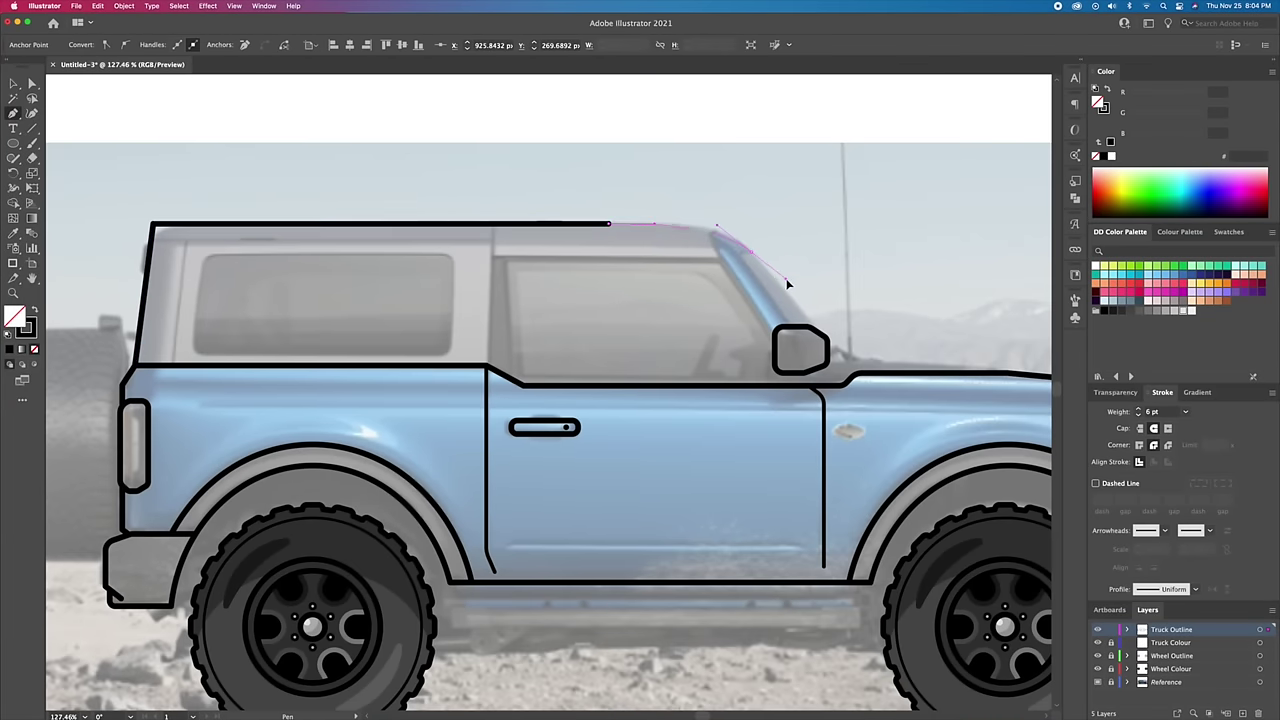
left_click_drag(783, 290, 784, 288)
key("Escape")
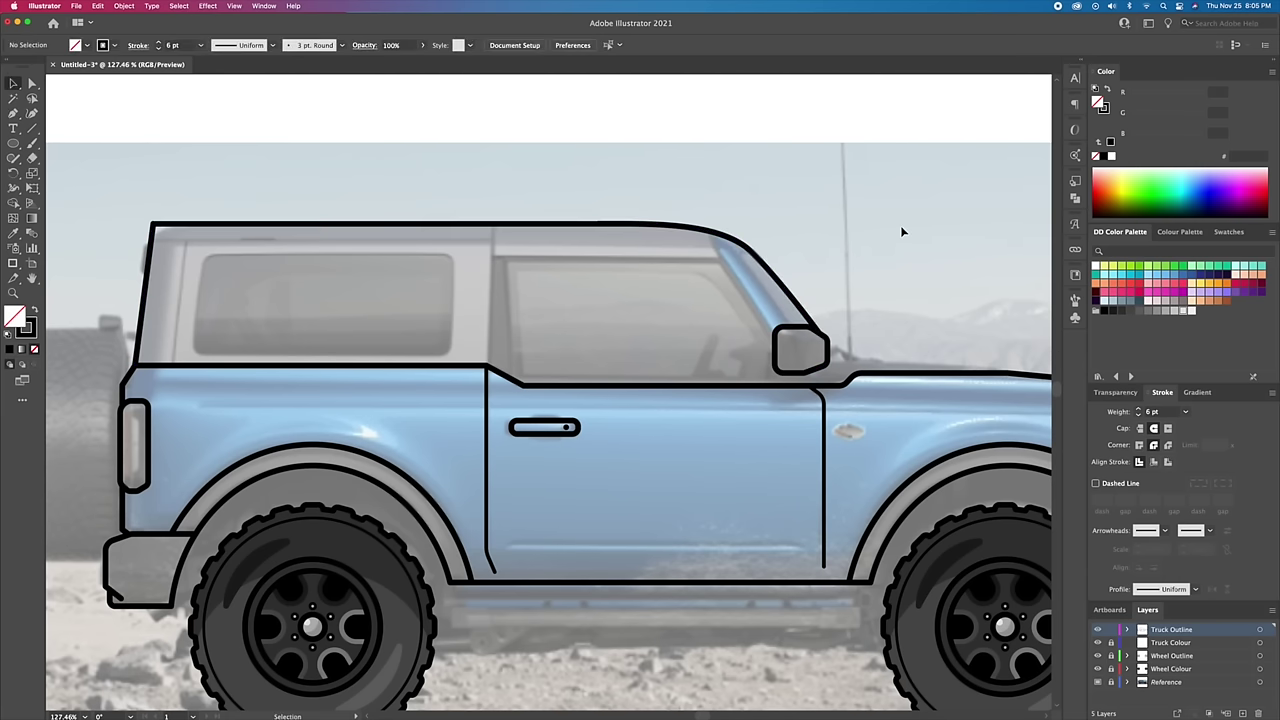
scroll(900, 225, "up", 2)
left_click(704, 240)
left_click(320, 240)
left_click(358, 241)
left_click(342, 381)
left_click(672, 186)
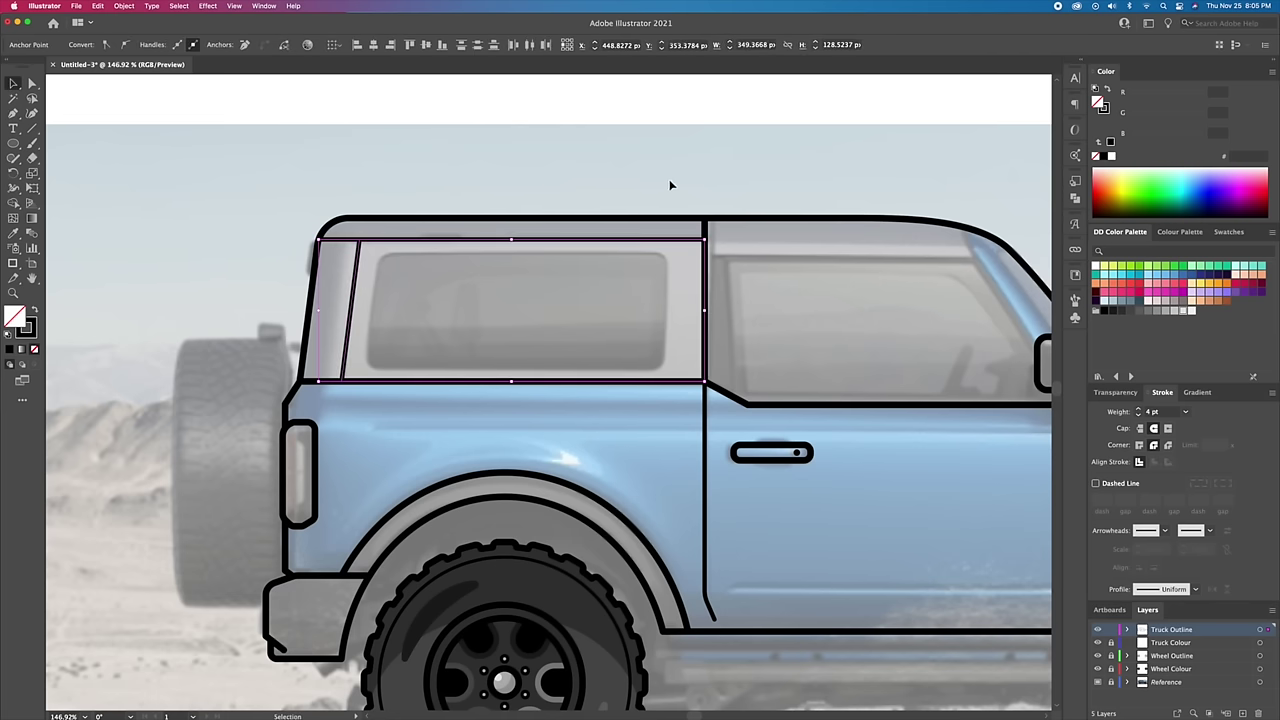
Step: Draw the windshield pillar line curving from the window top down to the mirror
key("p")
scroll(380, 266, "up", 3)
left_click(376, 262)
left_click(748, 263)
scroll(748, 263, "up", 1)
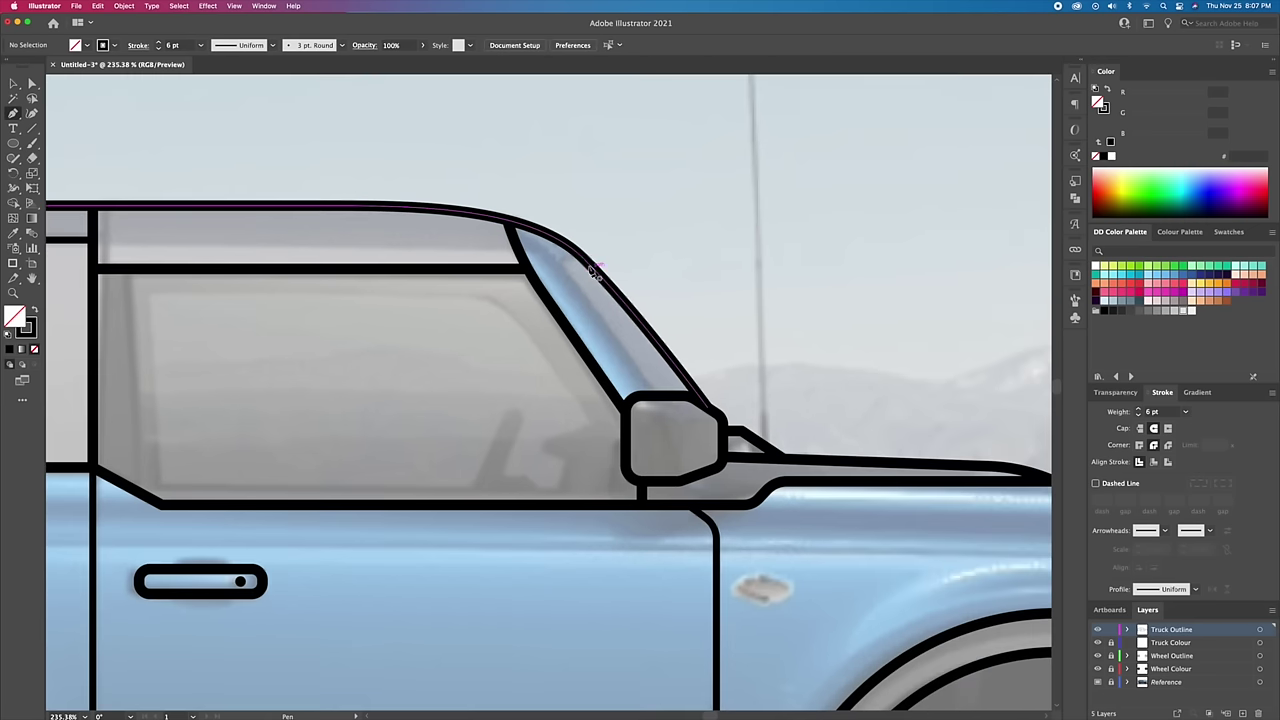
left_click_drag(555, 258, 585, 258)
left_click(659, 399)
key("a")
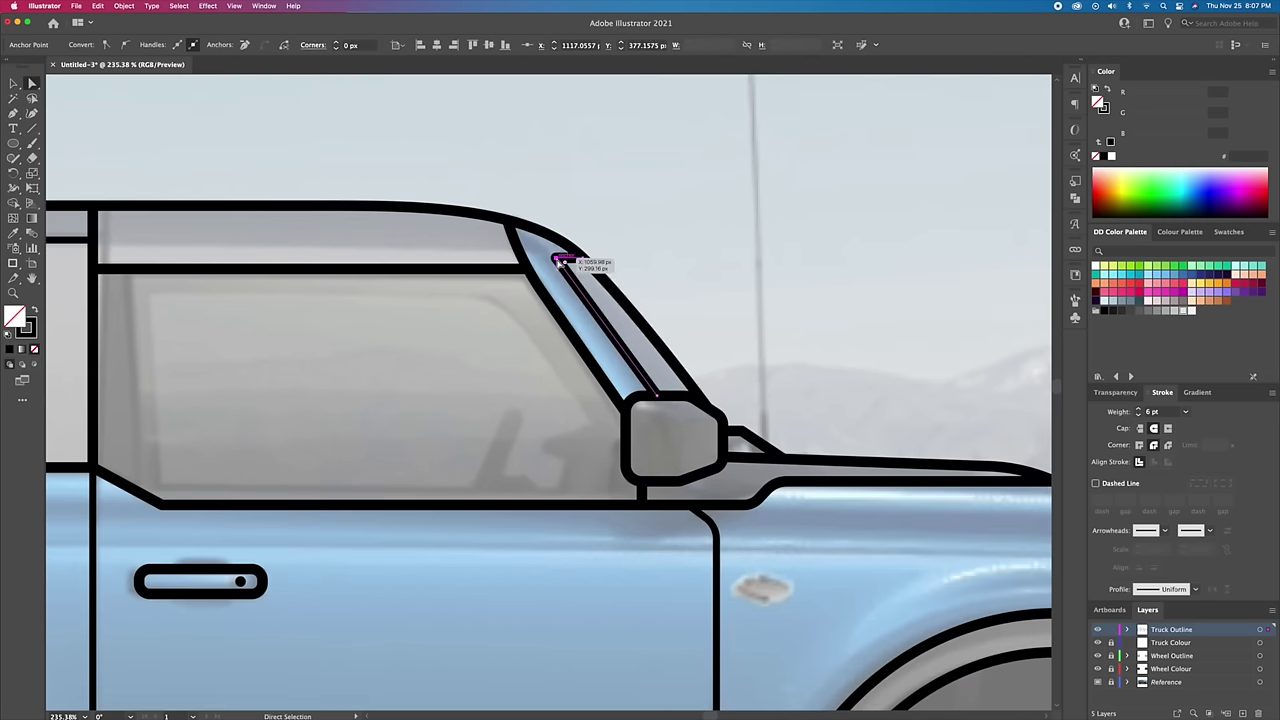
Step: Trace the front fender flare to the headlight and round its corner to about 30 px
scroll(738, 206, "down", 2)
key("p")
scroll(594, 429, "up", 5)
left_click(540, 423)
left_click(652, 423)
left_click(680, 390)
left_click(668, 377)
key("a")
scroll(759, 377, "down", 1)
left_click_drag(707, 377, 731, 322)
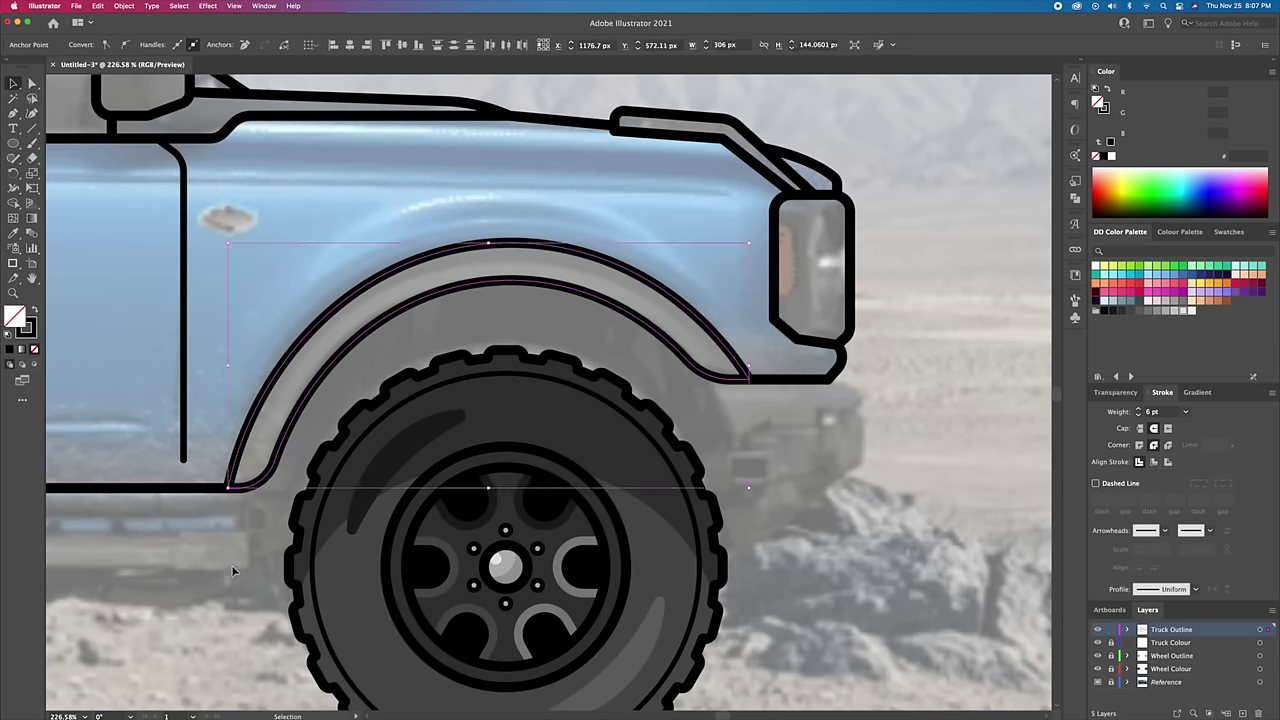
Step: Draw the front bumper's upper piece back to the fender line
left_click(803, 461)
scroll(803, 461, "down", 1)
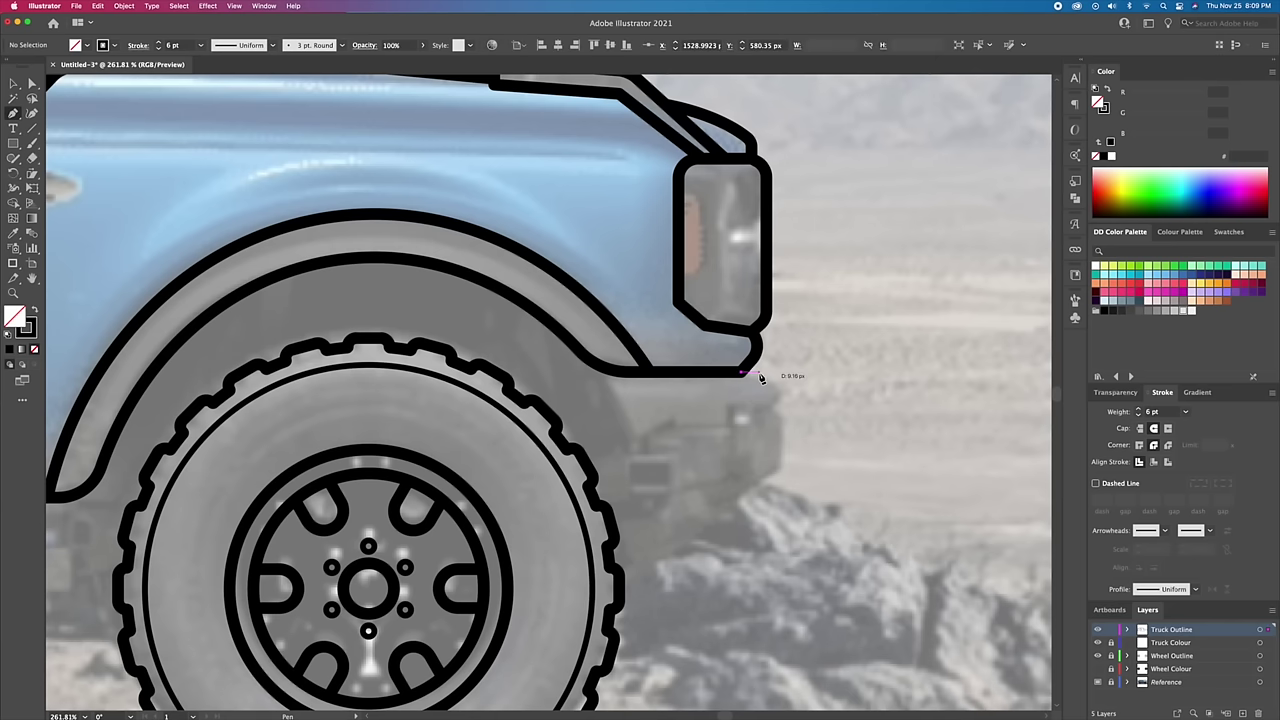
left_click(760, 373)
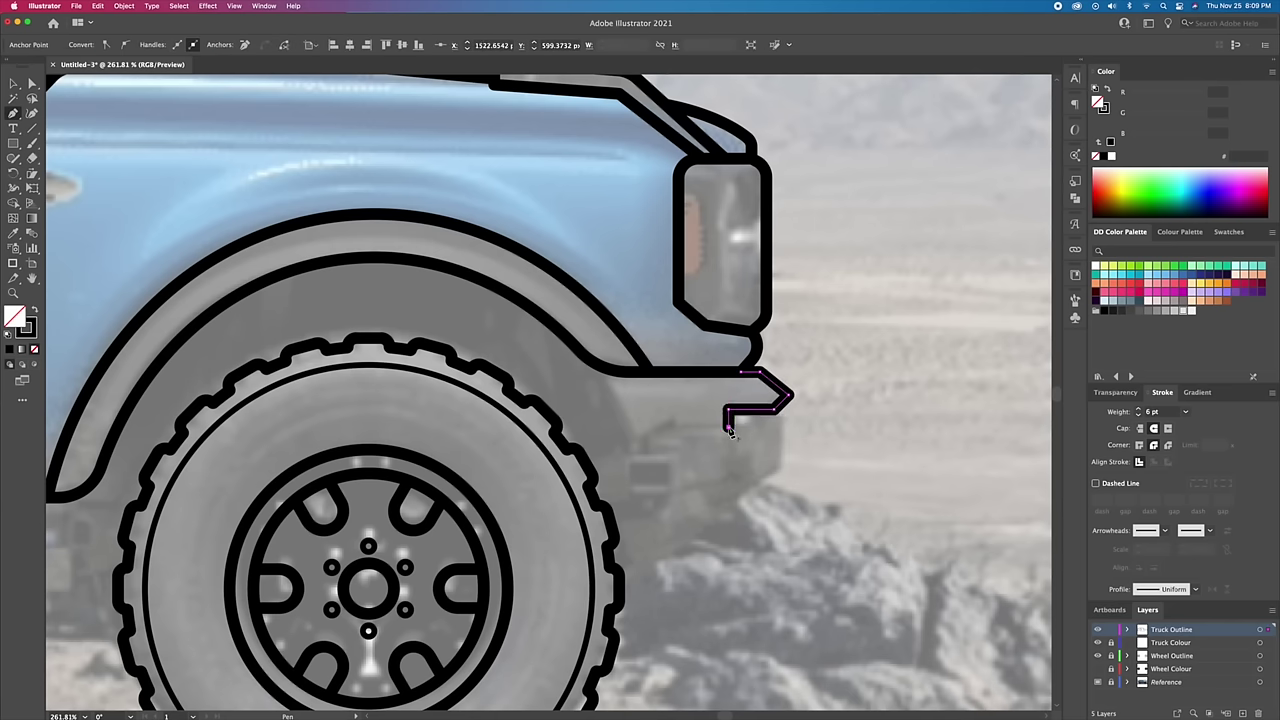
left_click(618, 371)
key("v")
left_click(867, 451)
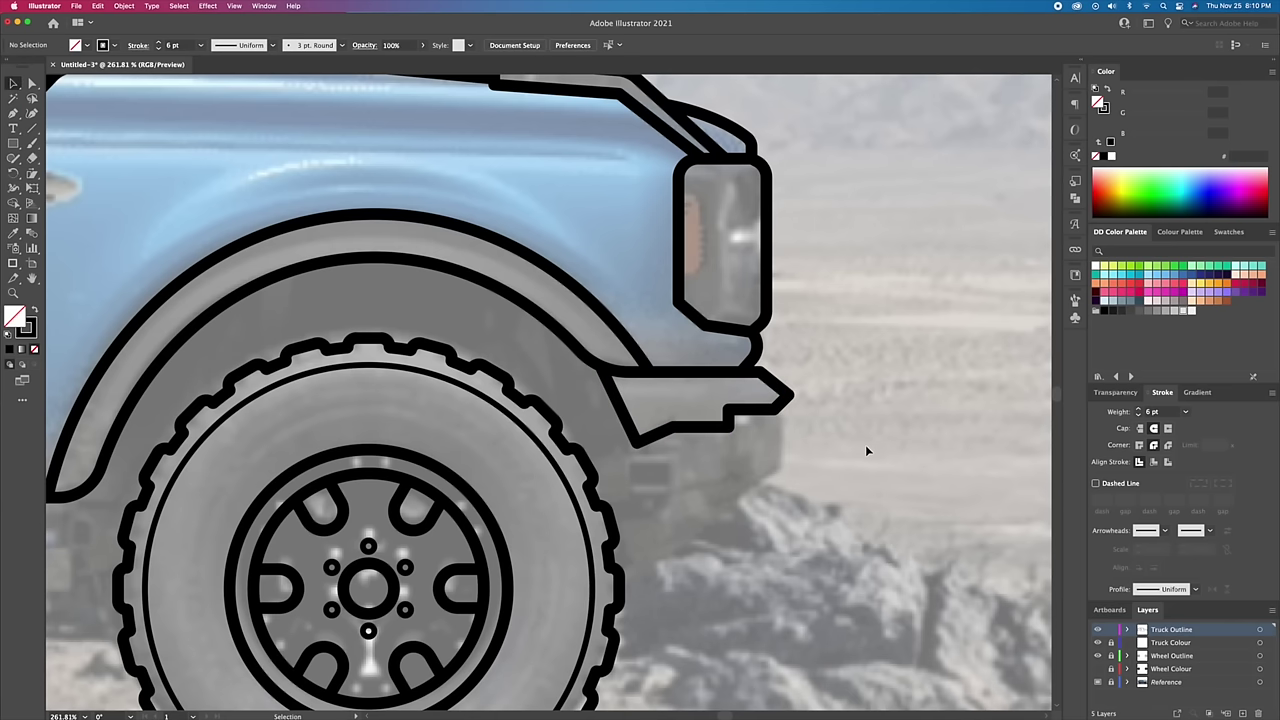
Step: Outline the lower front bumper to the tire edge and add a small rectangular slot
left_click(786, 418)
left_click(653, 558)
left_click(610, 560)
key("v")
left_click(762, 555)
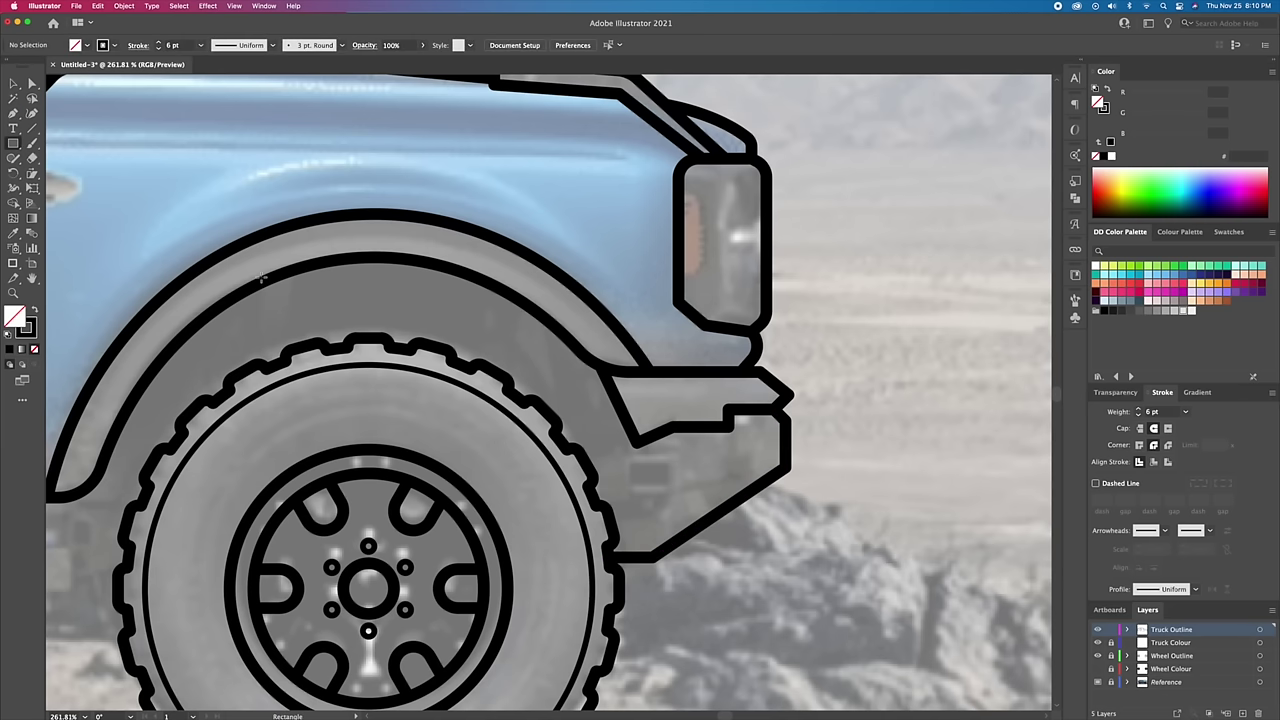
left_click_drag(679, 493, 681, 497)
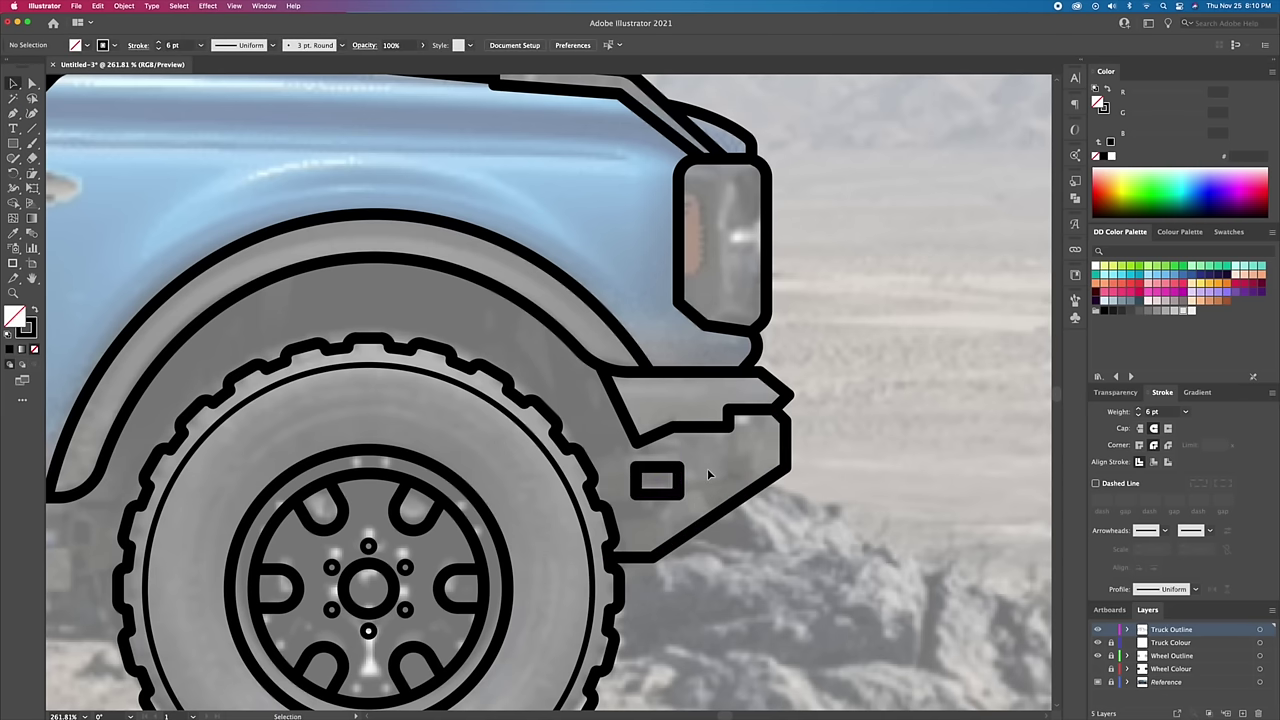
key("p")
left_click(702, 467)
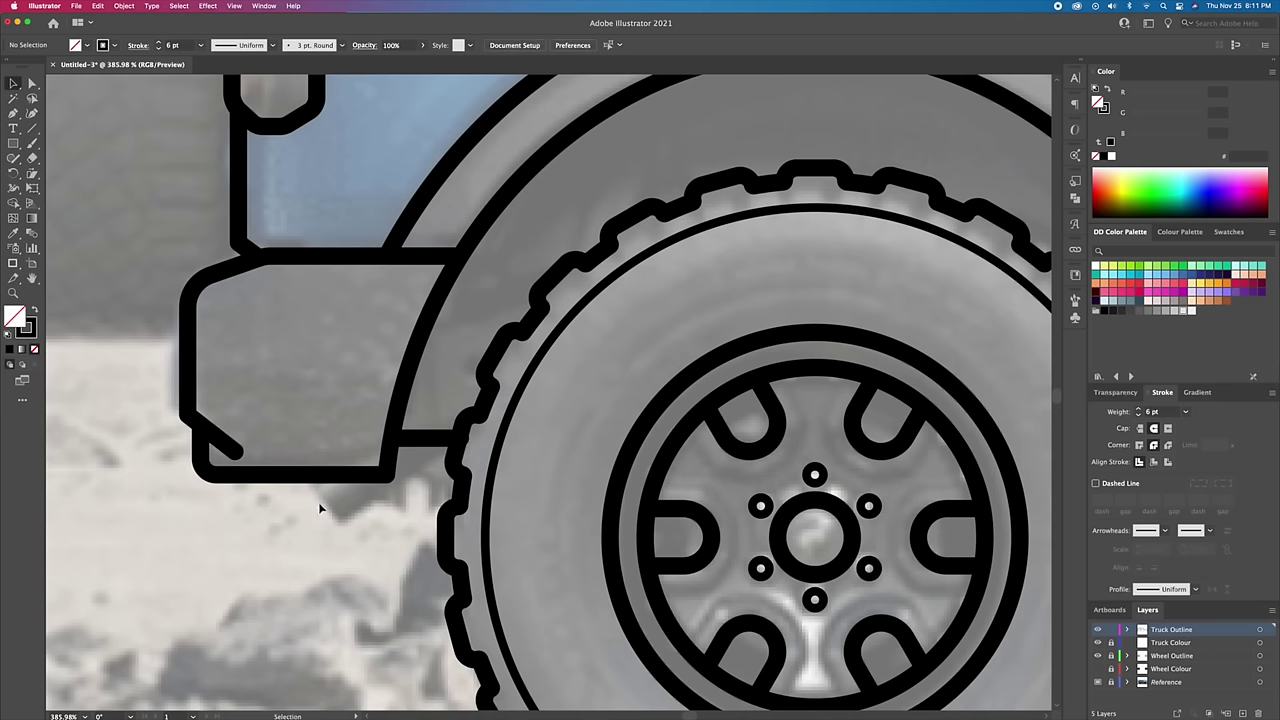
Step: Draw the rear bumper's lower edge line
key("p")
left_click(305, 474)
left_click(345, 528)
left_click(460, 448)
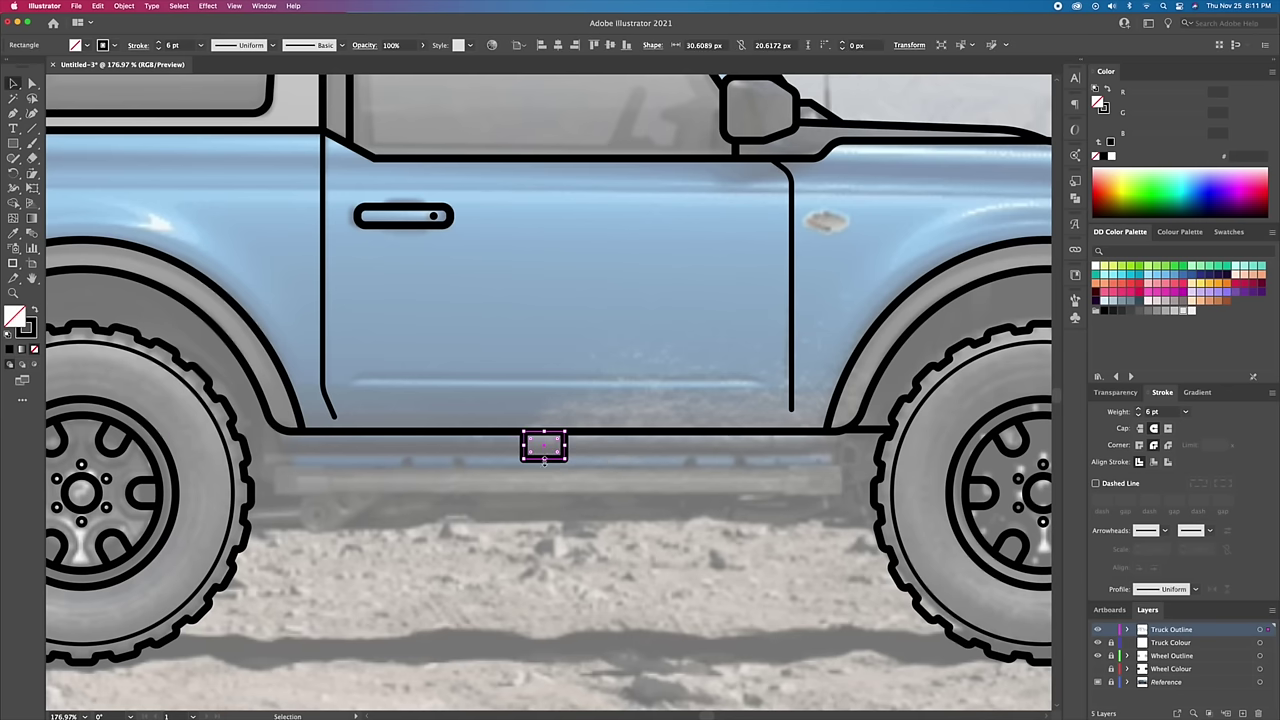
Step: Stretch a rectangle into the full running board and draw a thin bar beneath it
left_click_drag(523, 441, 282, 437)
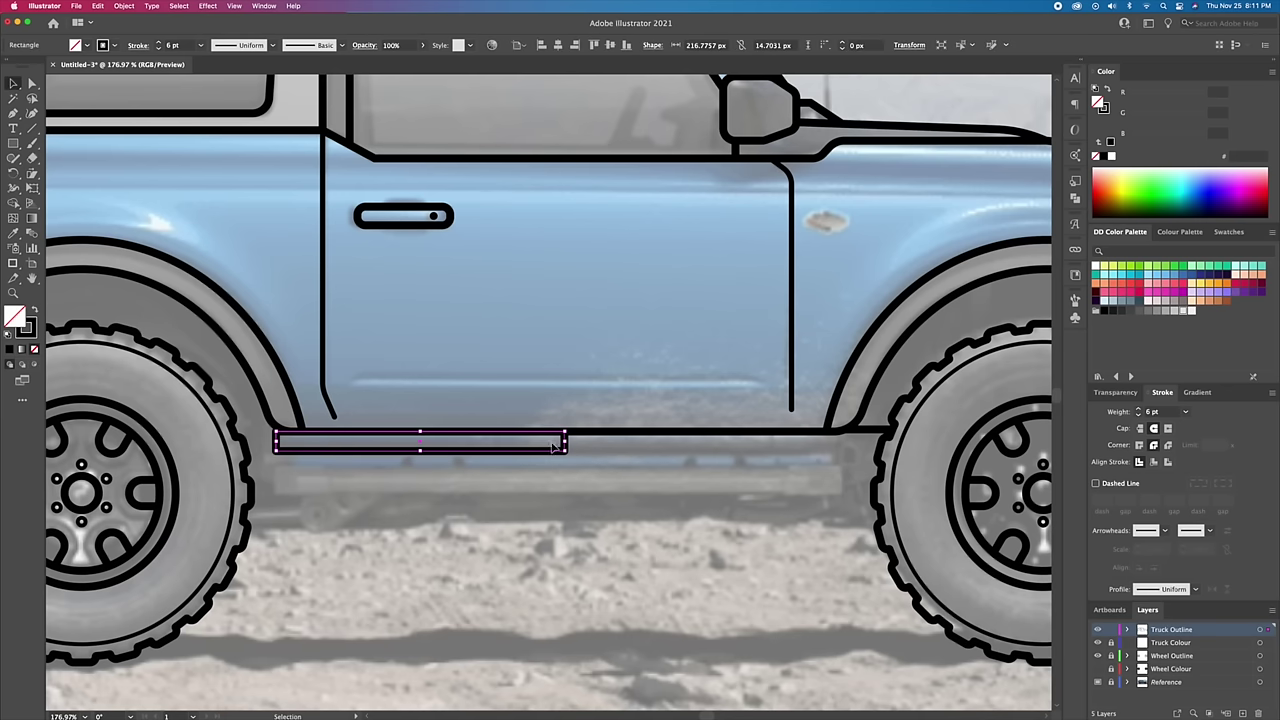
left_click_drag(553, 447, 842, 447)
left_click(676, 535)
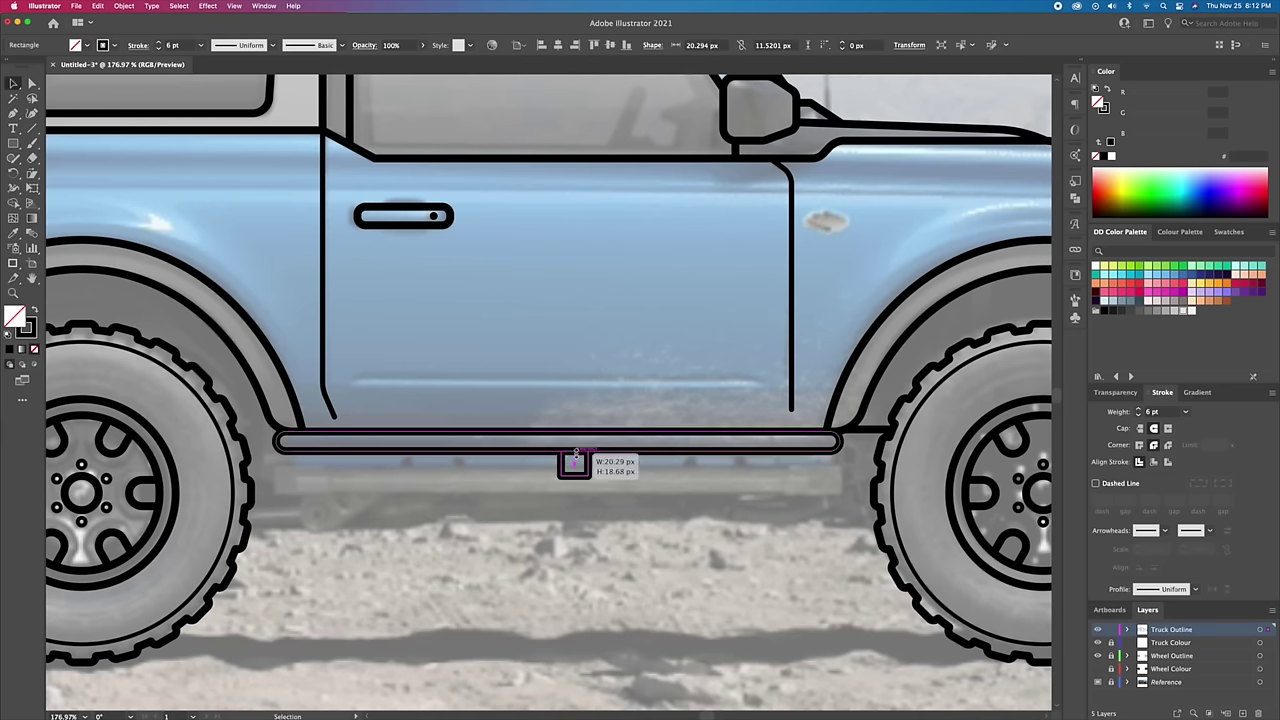
left_click_drag(574, 468, 858, 474)
left_click_drag(562, 476, 562, 466)
left_click(651, 520)
Step: Resize the lower bar into a short bracket box and duplicate it to the board's other end
left_click(687, 465)
left_click_drag(562, 466, 562, 497)
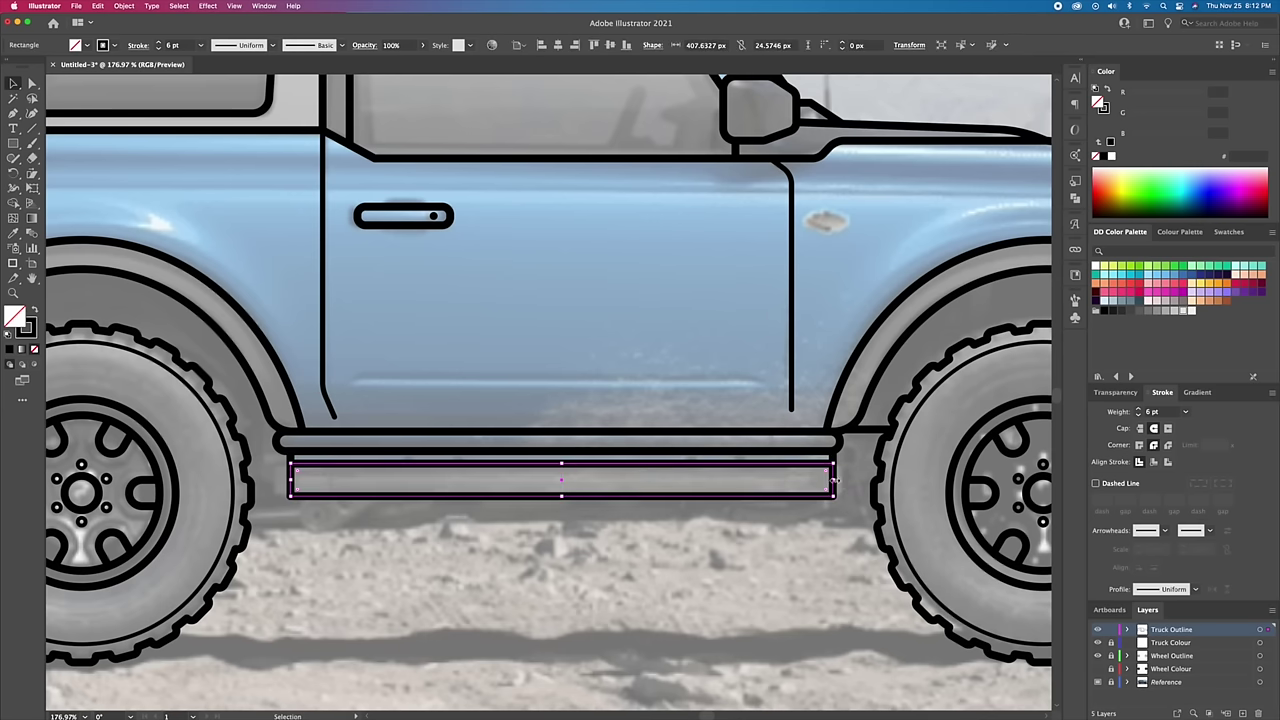
left_click_drag(297, 483, 772, 483)
left_click(494, 470)
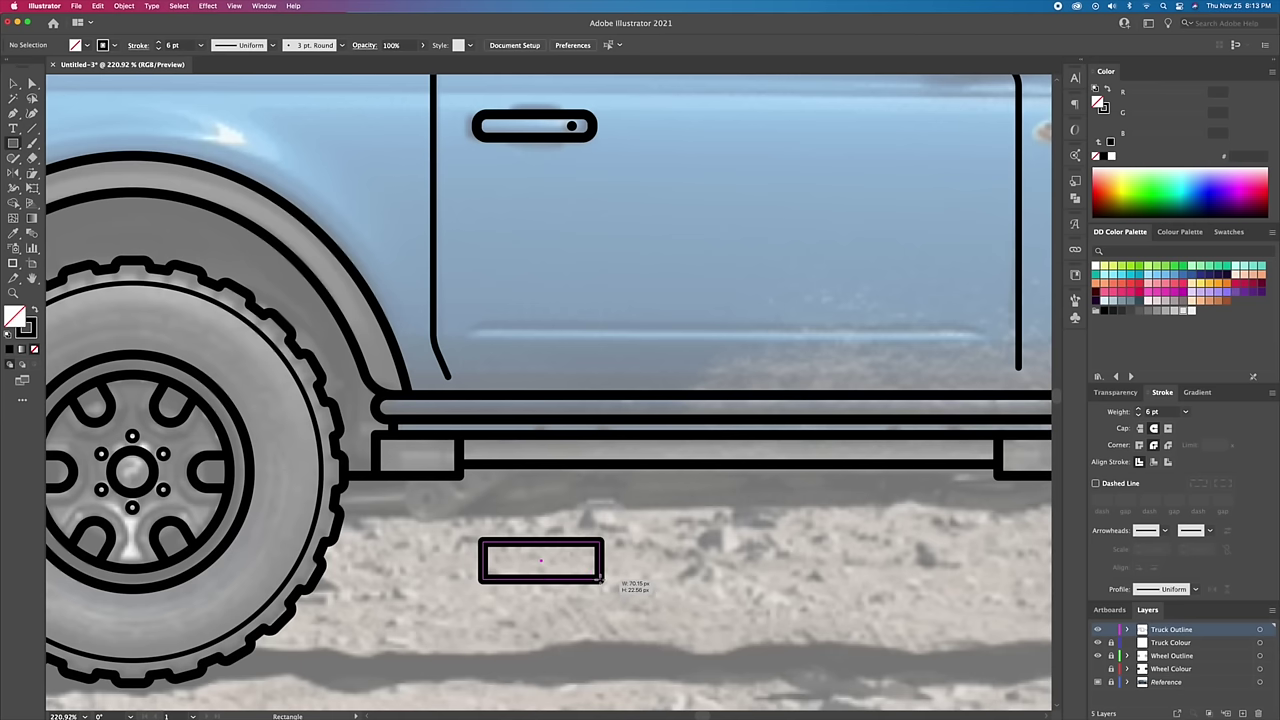
Step: Rotate a rounded rectangle about 30° onto the running board and trim its overlap with Shape Builder
key("v")
left_click_drag(634, 534, 609, 491)
left_click_drag(579, 541, 500, 458)
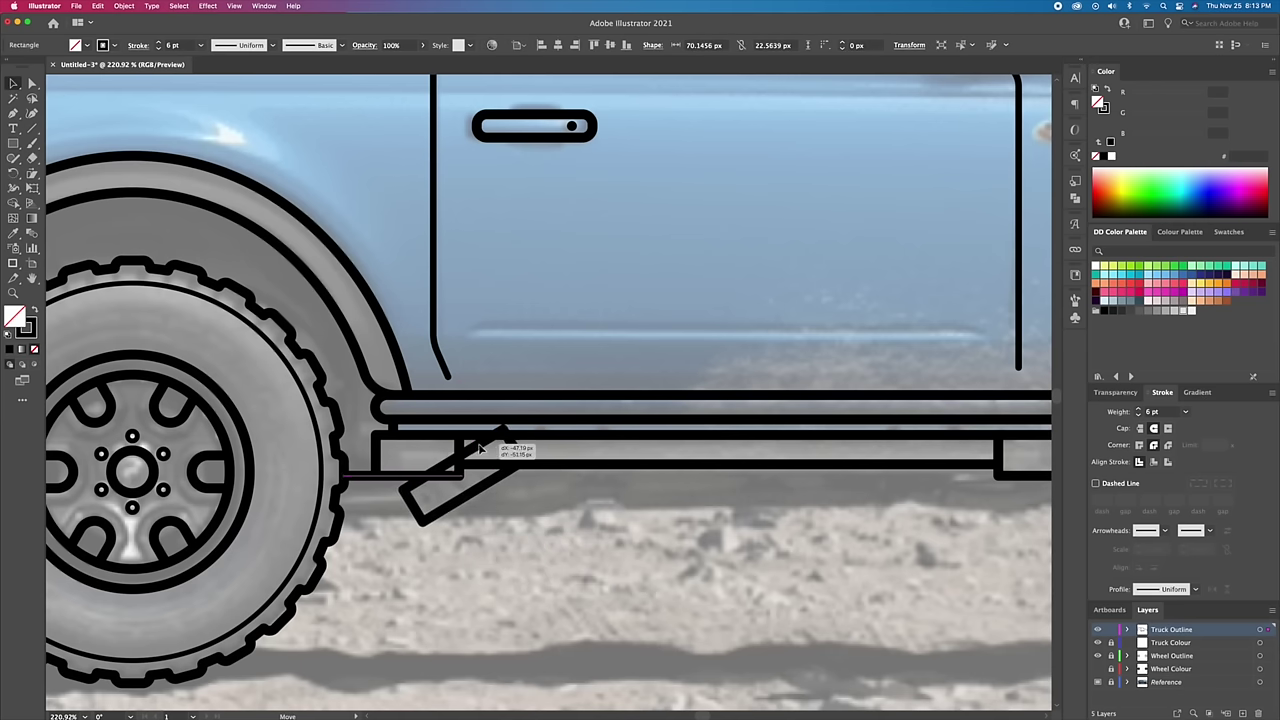
left_click(530, 537)
scroll(530, 537, "up", 3, "alt")
left_click(480, 478)
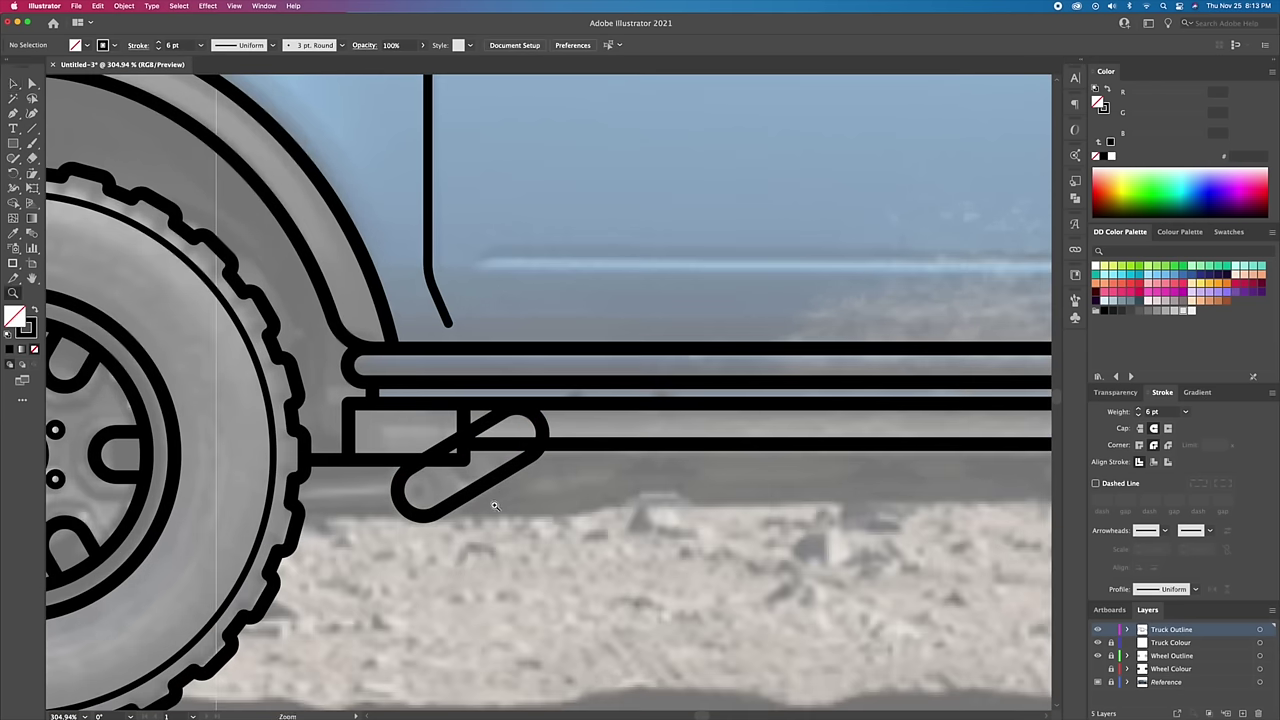
left_click(466, 458, "shift")
key("shift+m")
left_click_drag(450, 480, 700, 425)
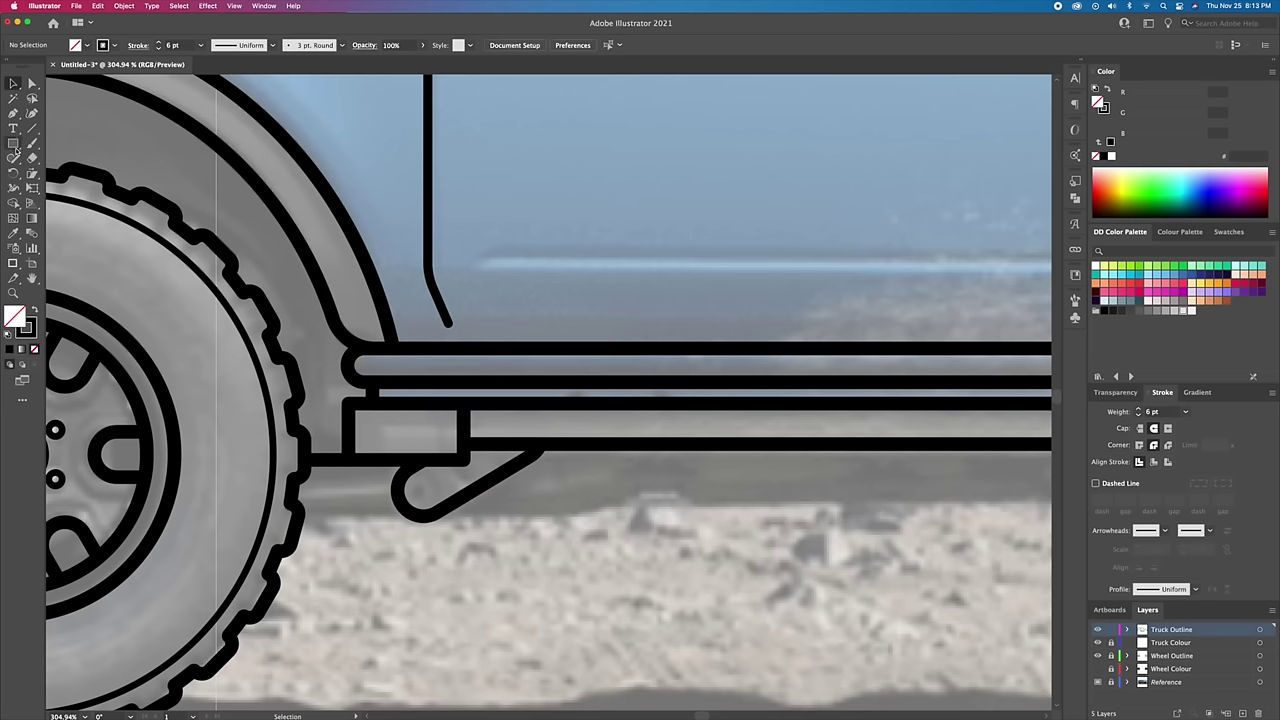
Step: Add a small black, unstroked ellipse pin on the step arm
left_click(1107, 90)
key("l")
left_click_drag(427, 490, 429, 492)
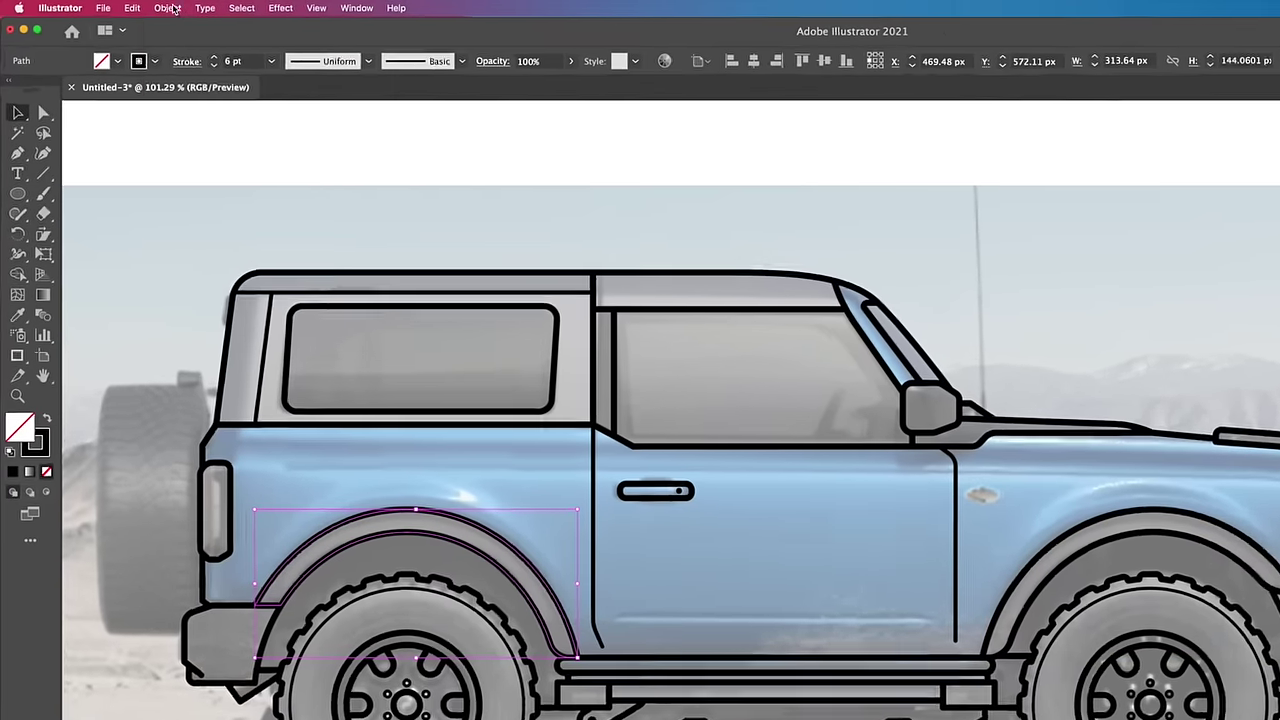
Step: Offset the rear fender path and delete the unwanted offset segment to leave a crease arc
left_click(124, 6)
mouse_move(174, 371)
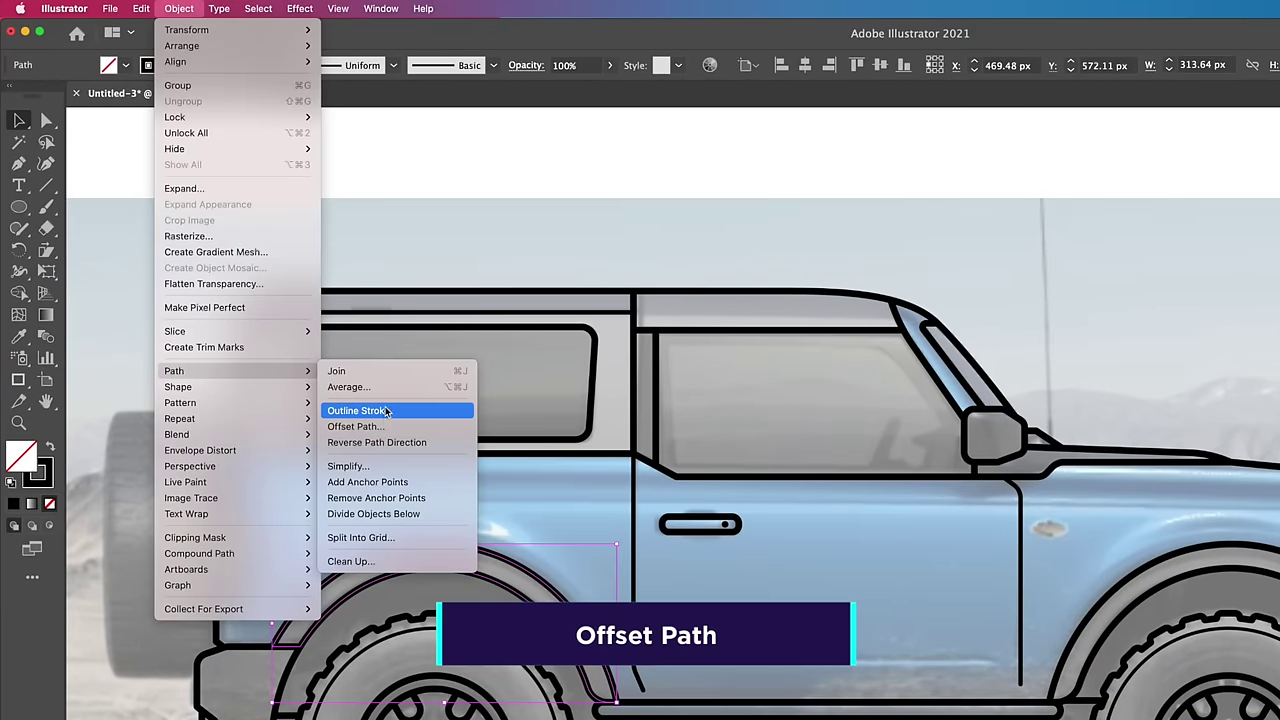
left_click(380, 430)
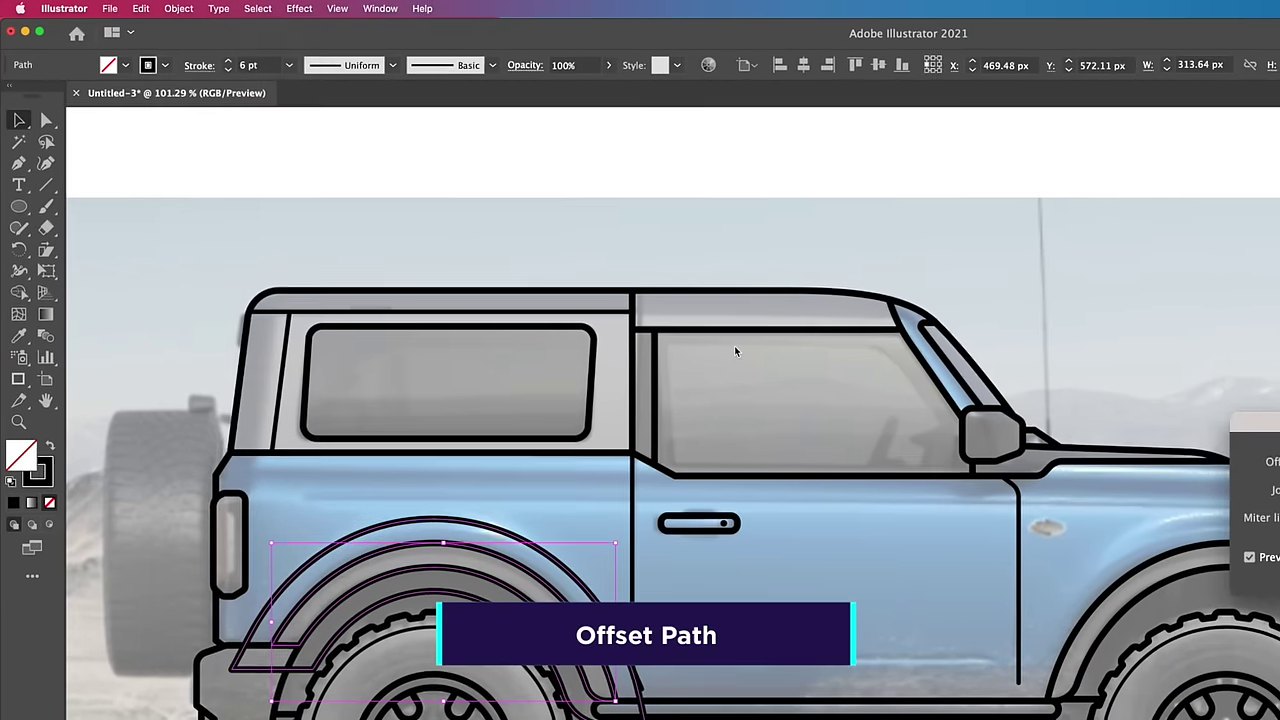
key("Return")
key("a")
scroll(520, 300, "up", 3)
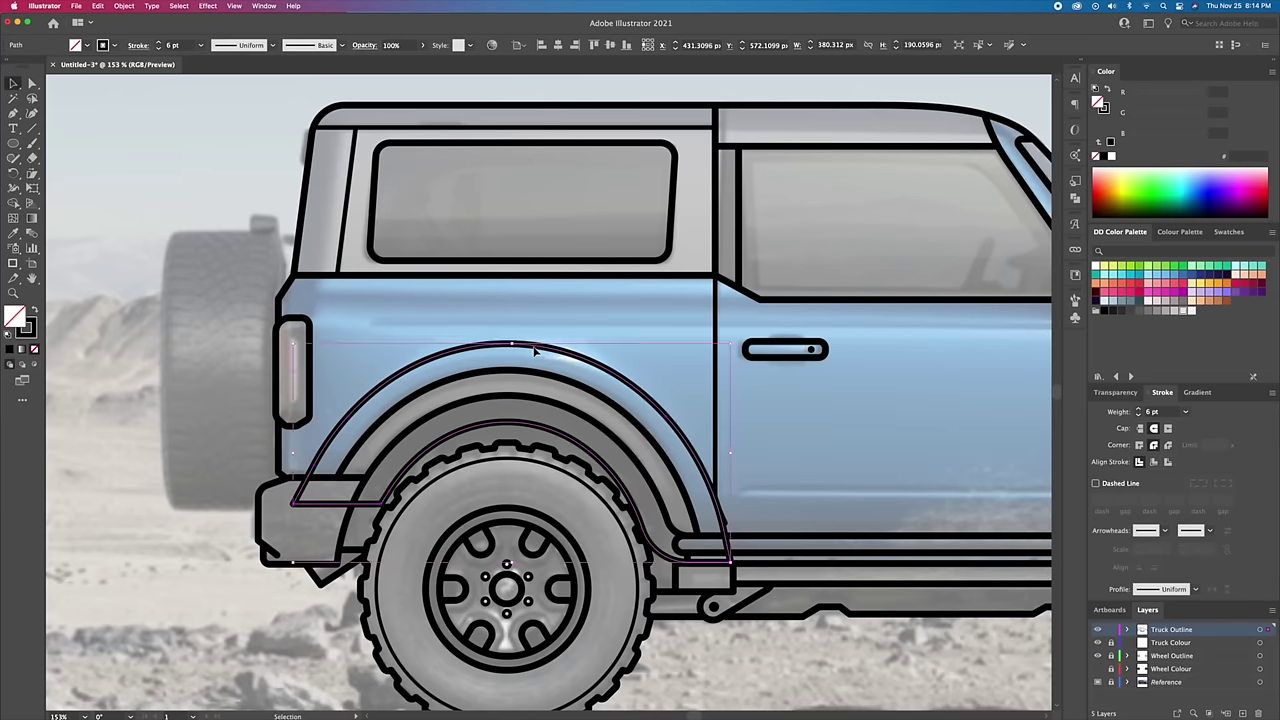
left_click(728, 535)
key("Delete")
key("v")
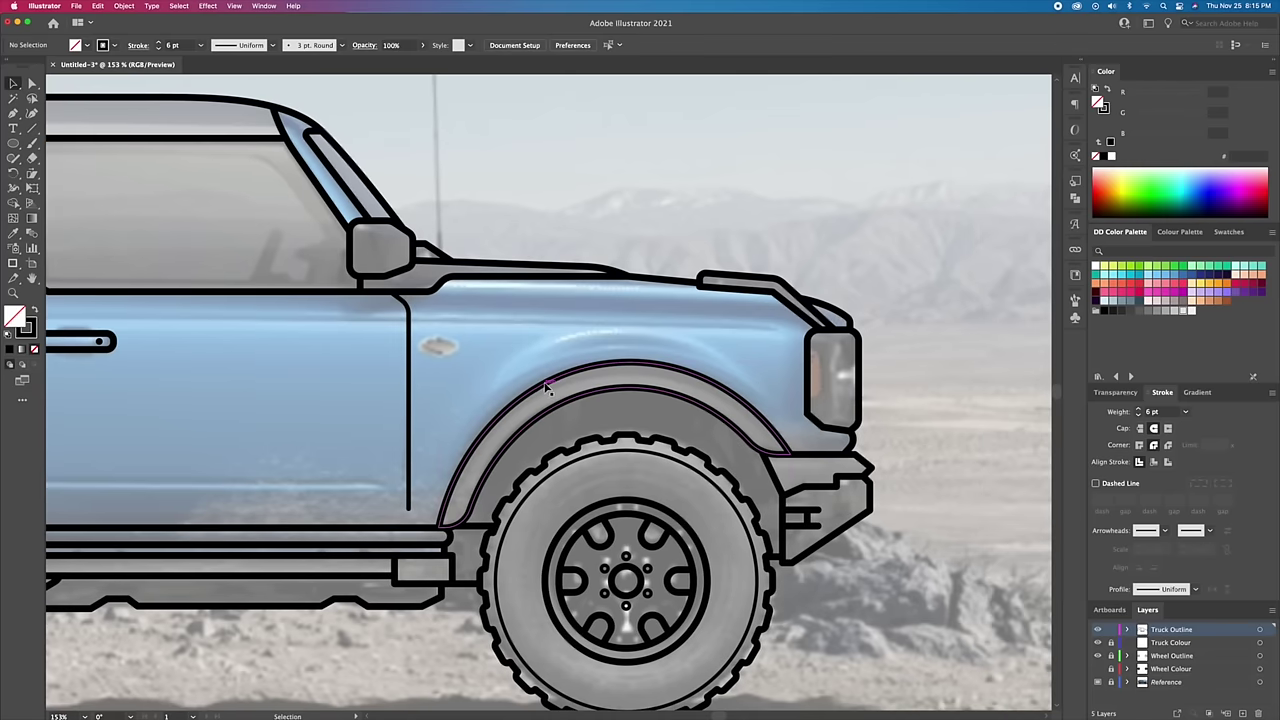
Step: Offset the front fender flare the same way and delete its unneeded segment
left_click(548, 388)
left_click(124, 5)
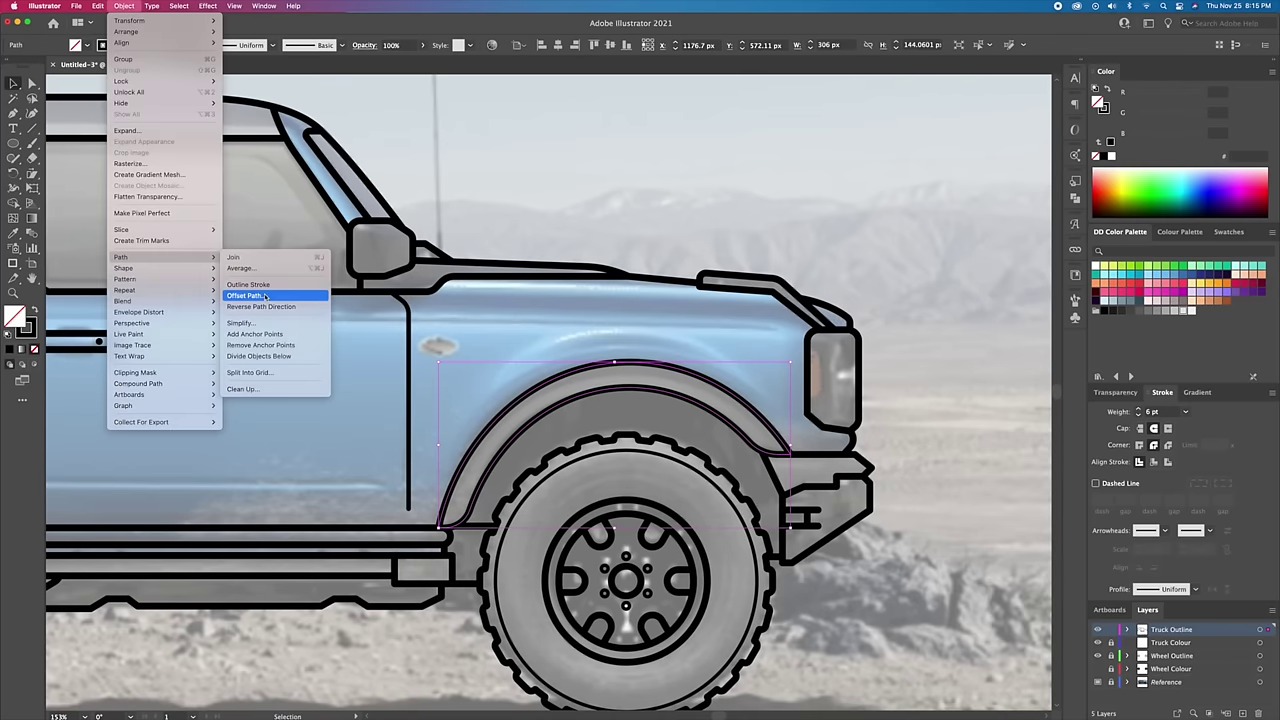
left_click(265, 296)
left_click(997, 383)
key("a")
left_click(786, 413)
key("Delete")
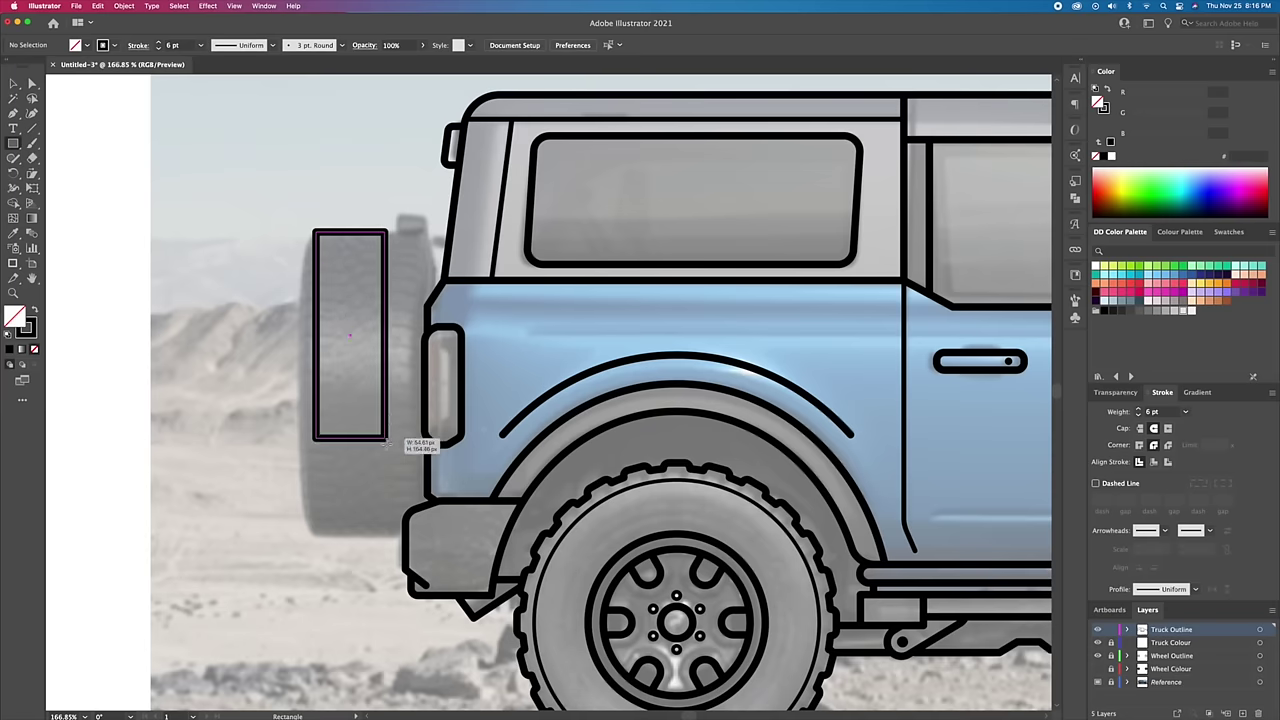
Step: Draw a tall, slightly narrowed spare tire rectangle overlapping the rear bumper's corner
left_click_drag(387, 440, 432, 535)
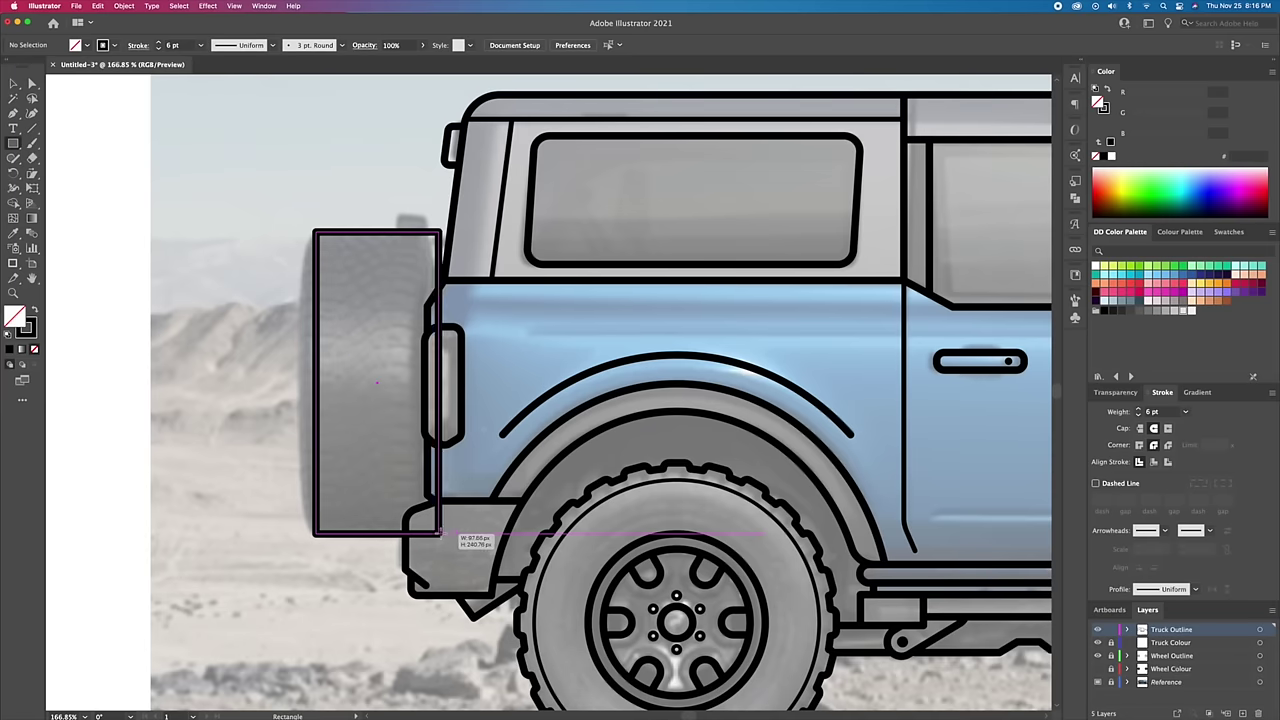
key("v")
left_click_drag(432, 393, 428, 393)
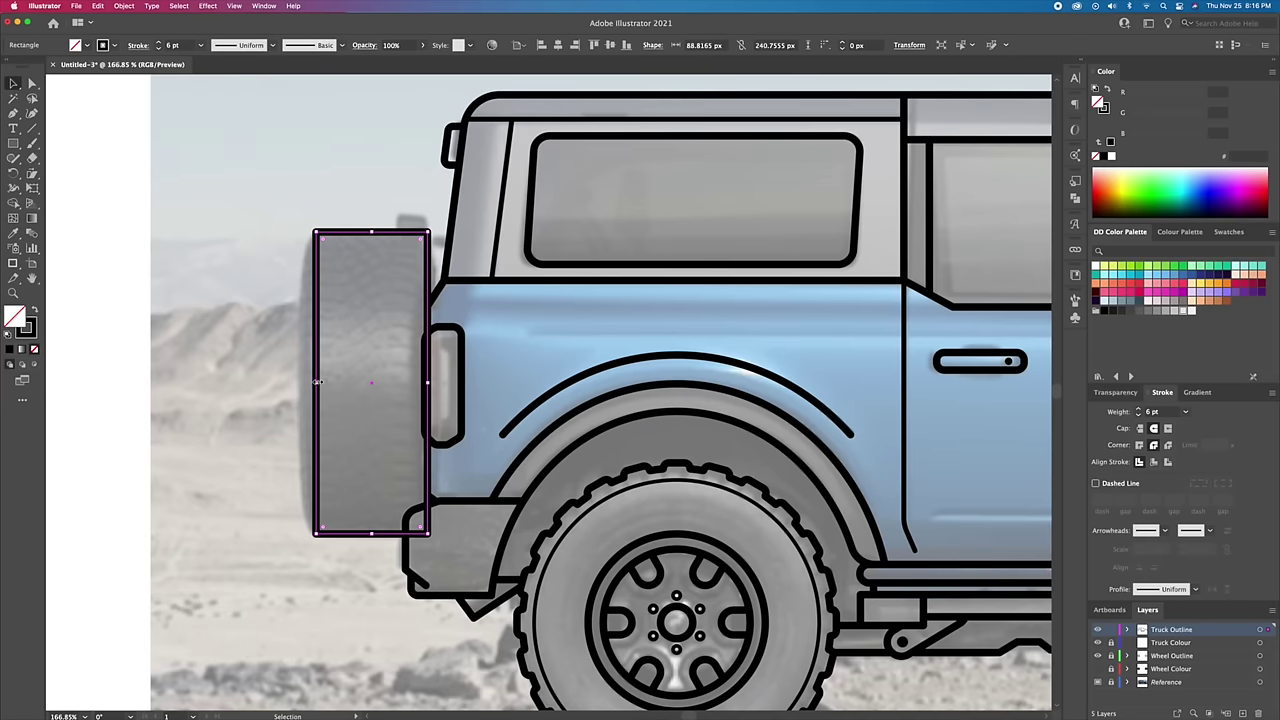
left_click(254, 237)
left_click(346, 487)
scroll(346, 487, "up", 3)
left_click(452, 530, "shift")
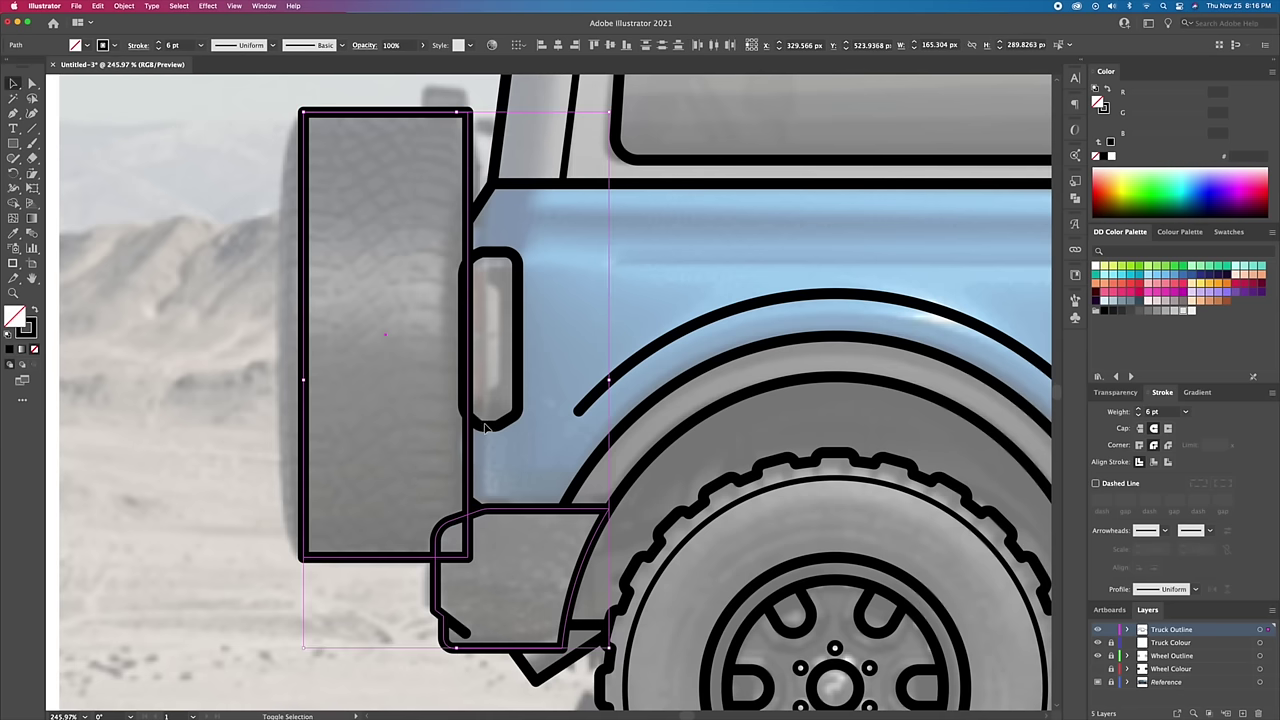
left_click(362, 404)
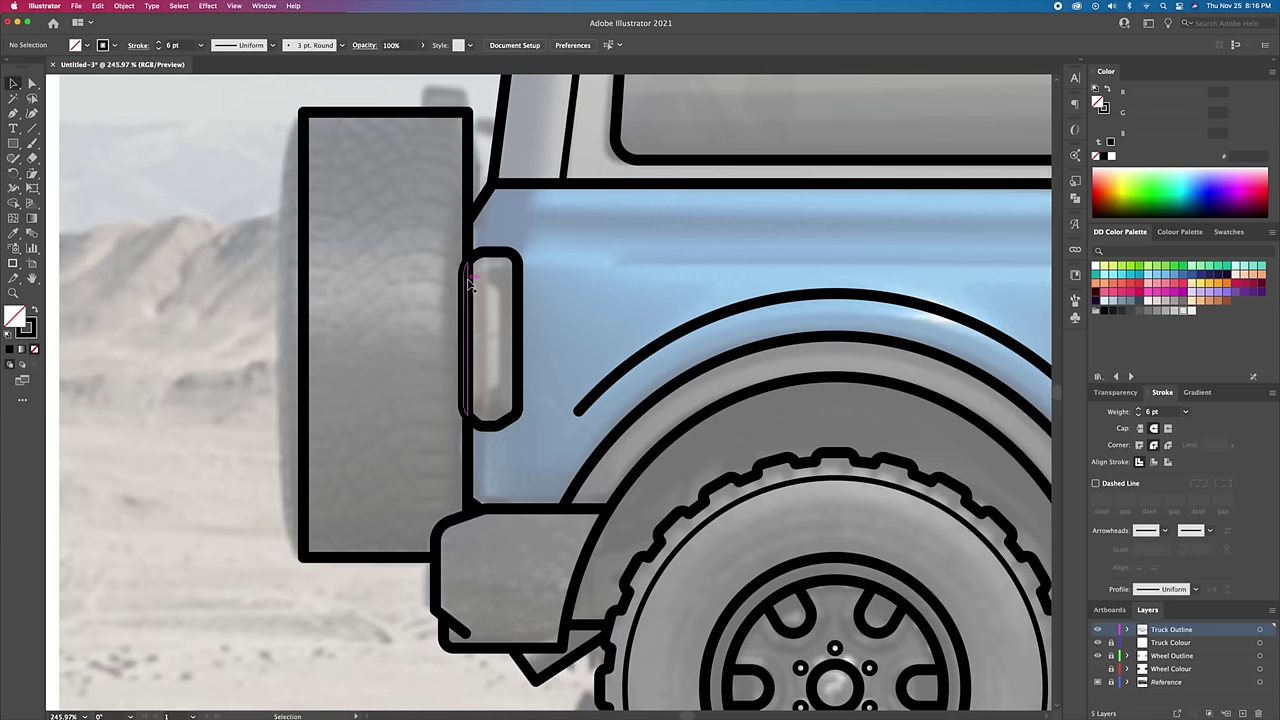
scroll(255, 224, "down", 2)
Step: Select the spare tire pieces and unite them into one shape with Pathfinder
key("a")
left_click(336, 150)
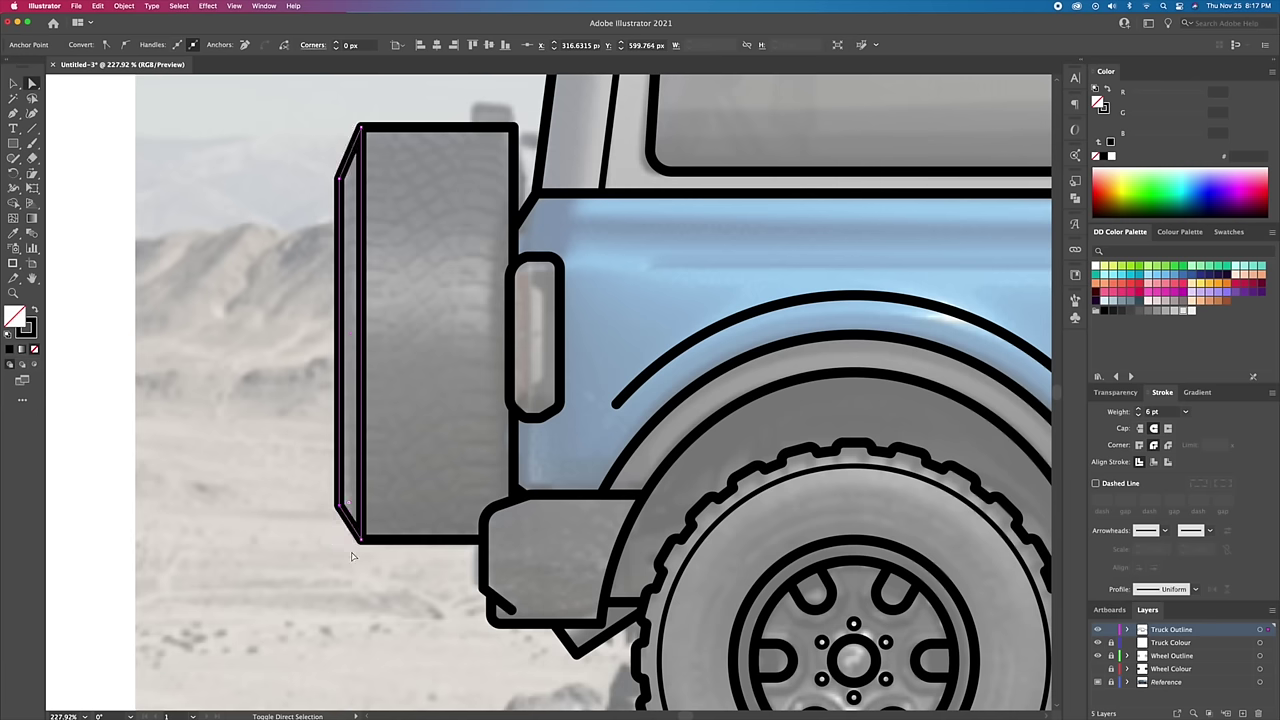
key("v")
left_click(260, 206)
left_click(428, 356)
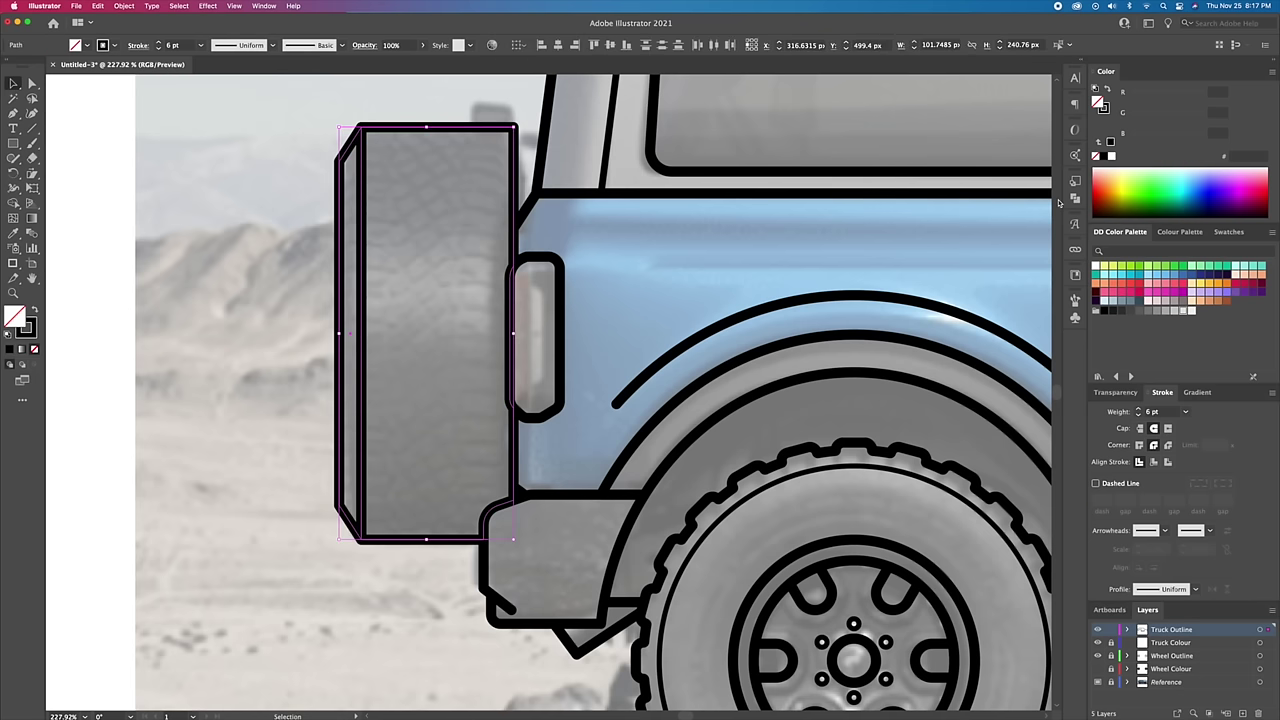
left_click(1075, 198)
left_click(920, 207)
left_click(277, 243)
Step: Round the spare tire's left corners to about 57.75 px using the live corner widgets
key("a")
left_click(363, 434)
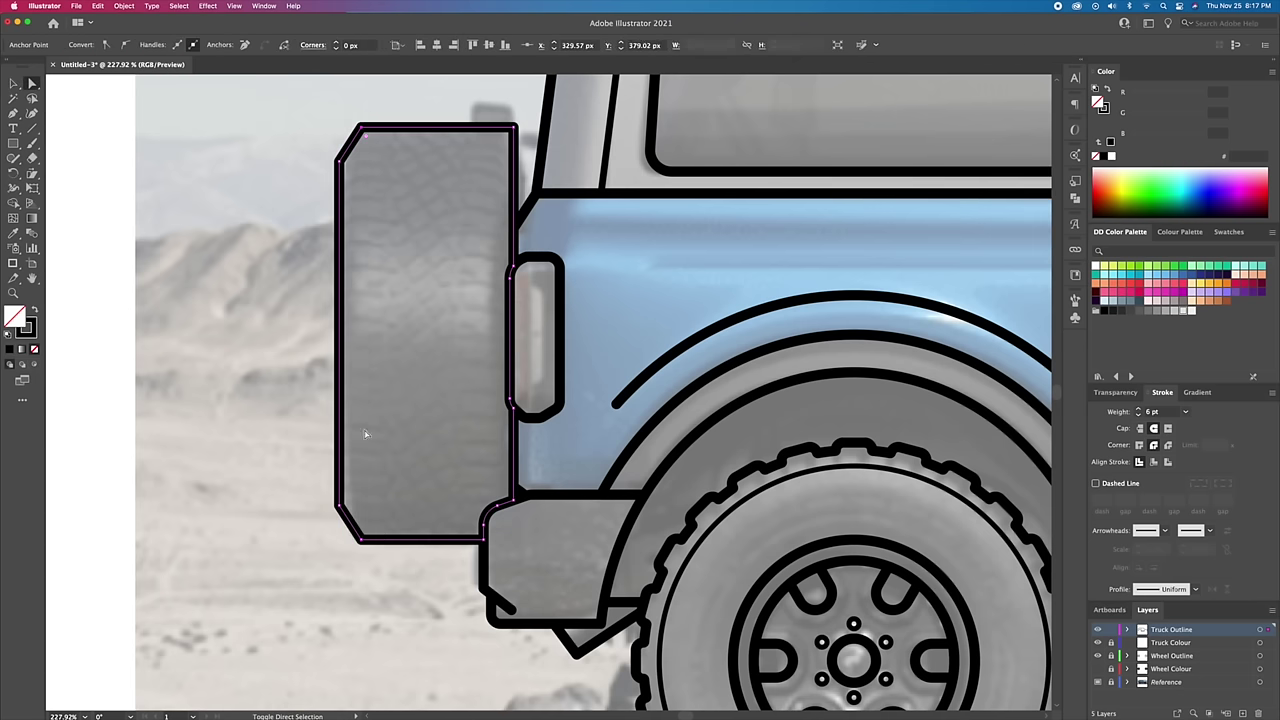
left_click_drag(372, 518, 452, 448)
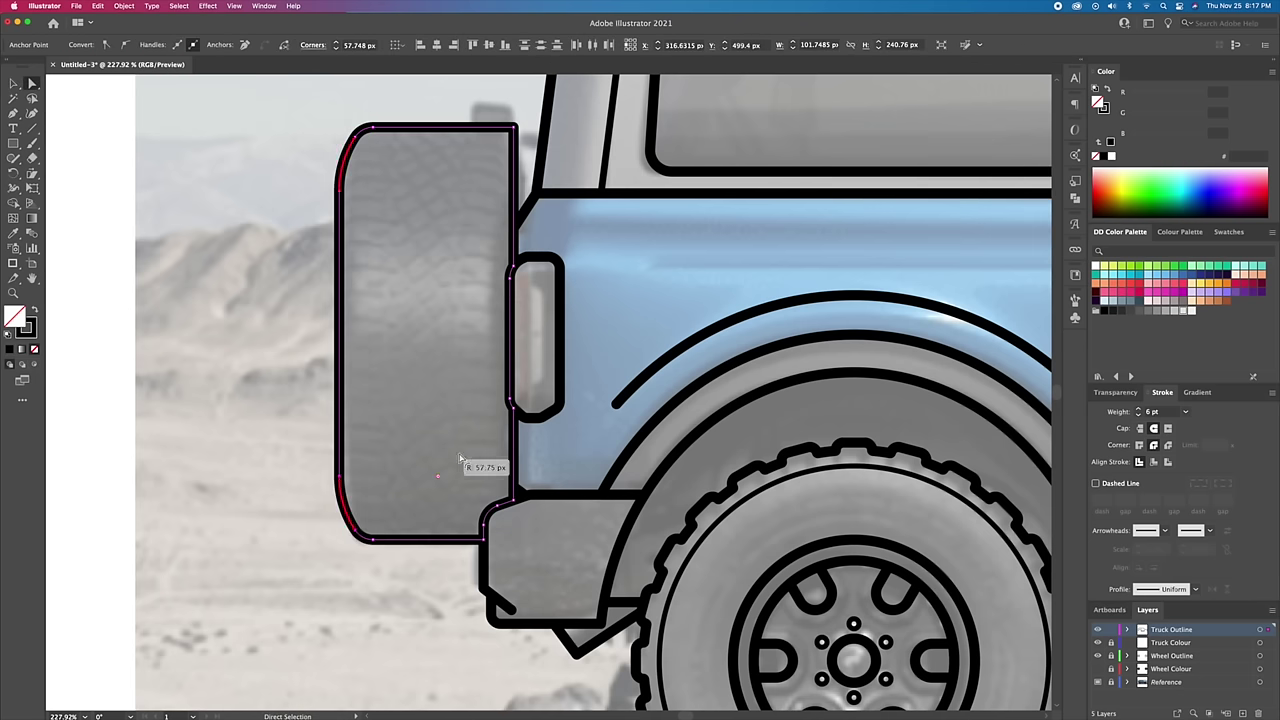
key("v")
left_click(299, 379)
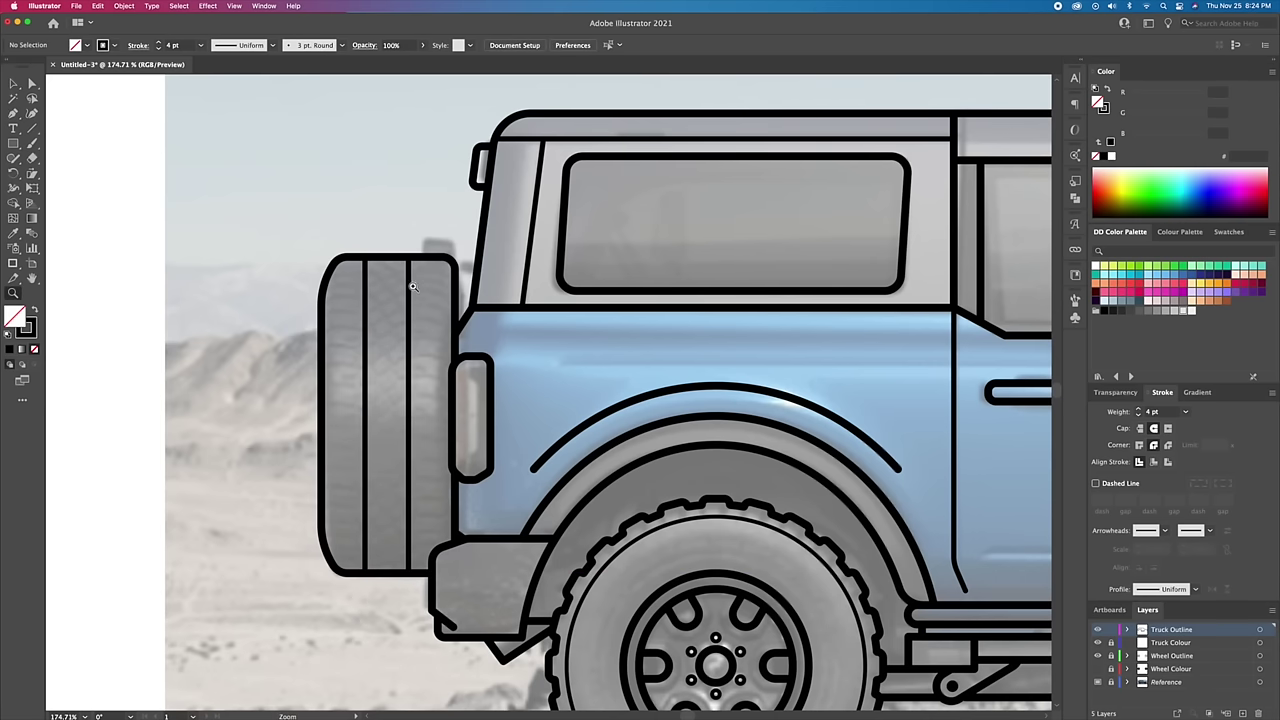
Step: Draw a curved tread mark at the top of the spare tire and copy it down
left_click_drag(413, 287, 480, 263)
left_click(483, 270)
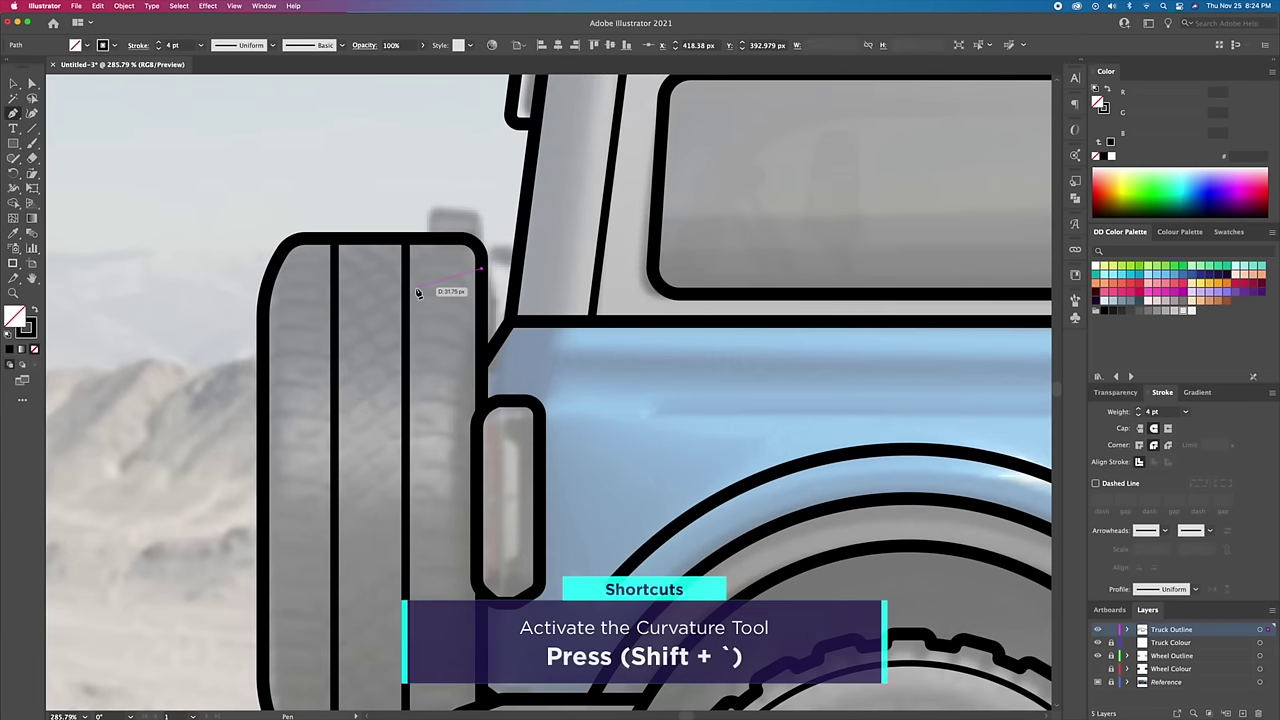
left_click(406, 305)
key("v")
key("shift+grave")
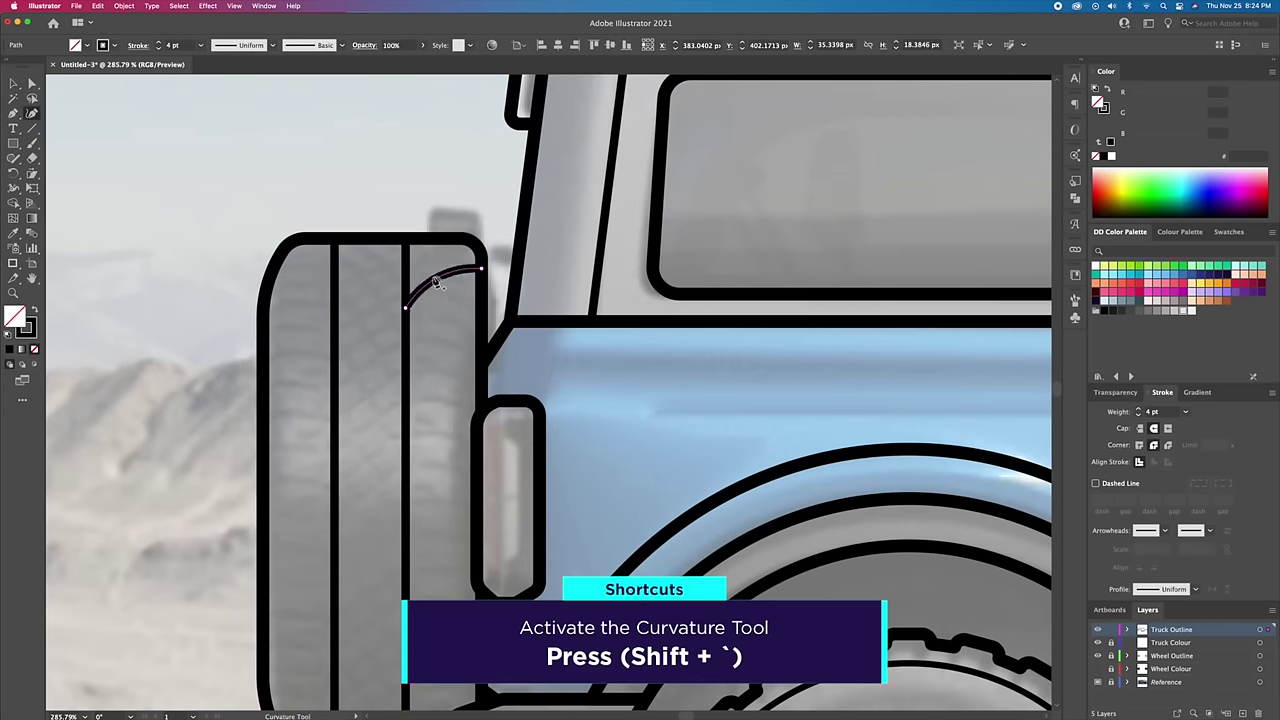
key("v")
left_click_drag(445, 280, 447, 333)
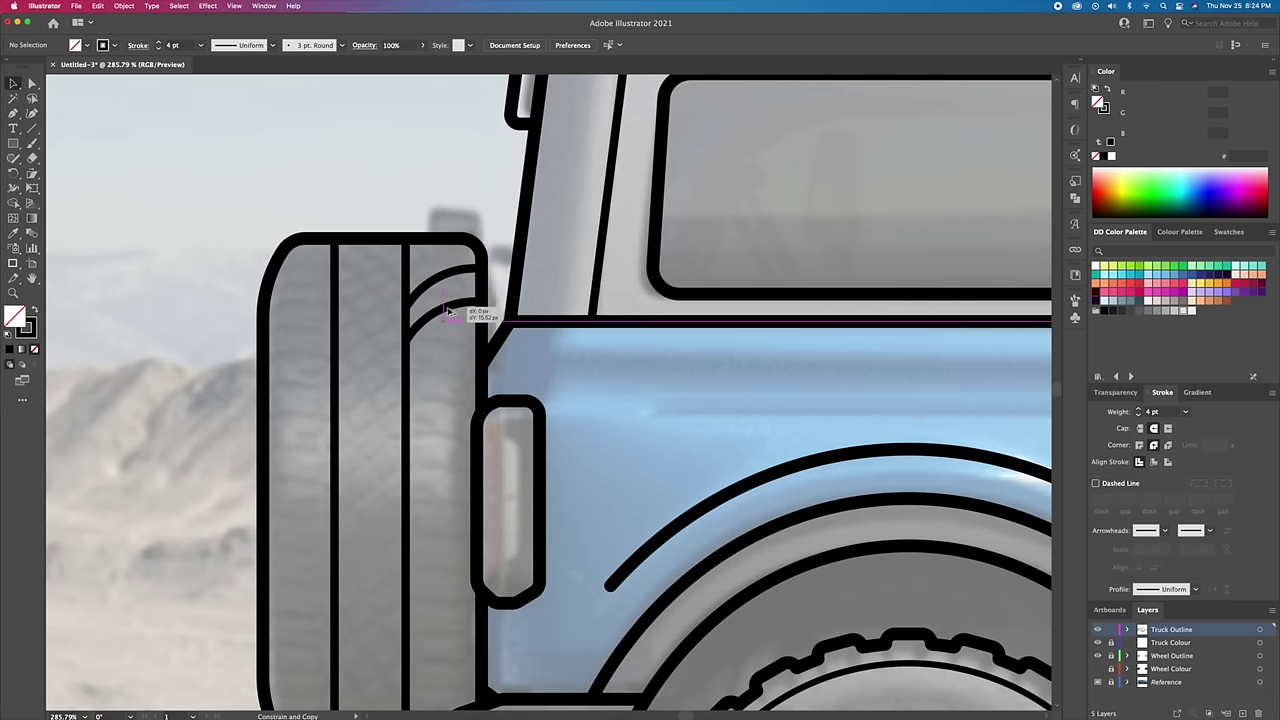
Step: Copy the tread curves to the tire's left side and reflect them horizontally
scroll(447, 333, "down", 2)
scroll(391, 330, "down", 2)
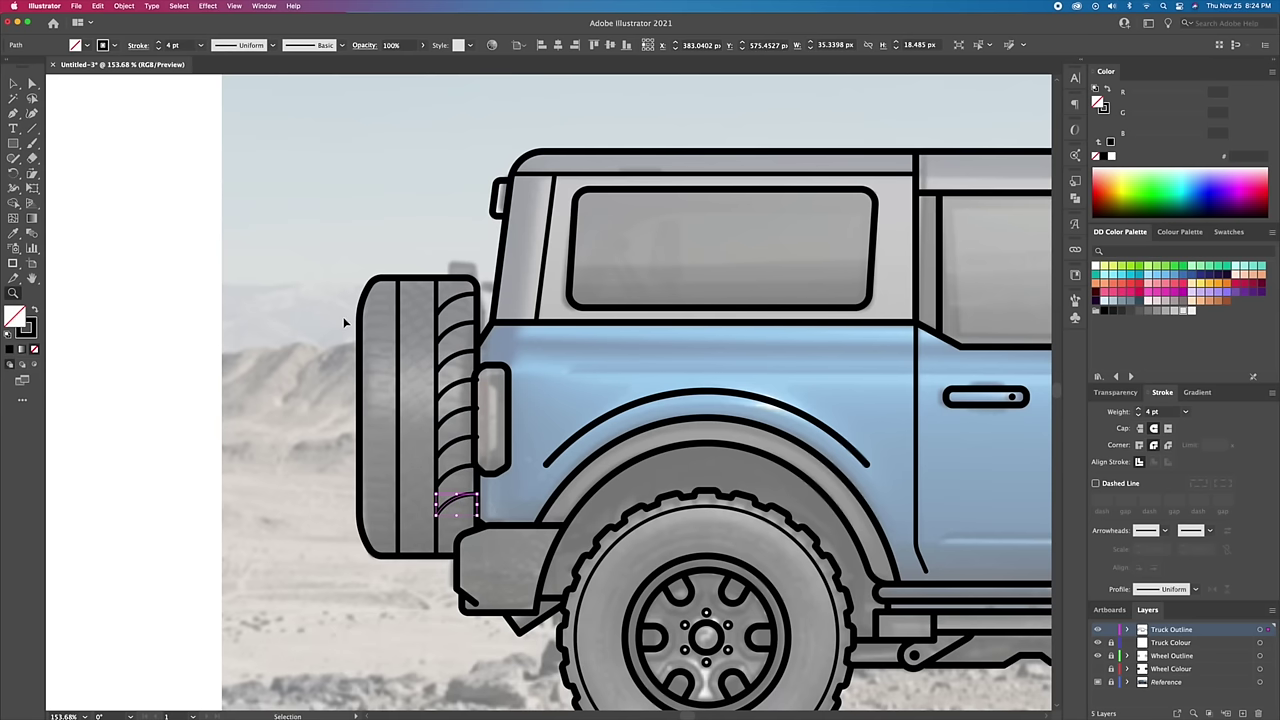
left_click_drag(490, 540, 430, 285)
mouse_move(455, 410)
left_mouse_down()
mouse_move(295, 410)
mouse_move(423, 430)
left_mouse_up()
right_click(290, 490)
left_click(433, 657)
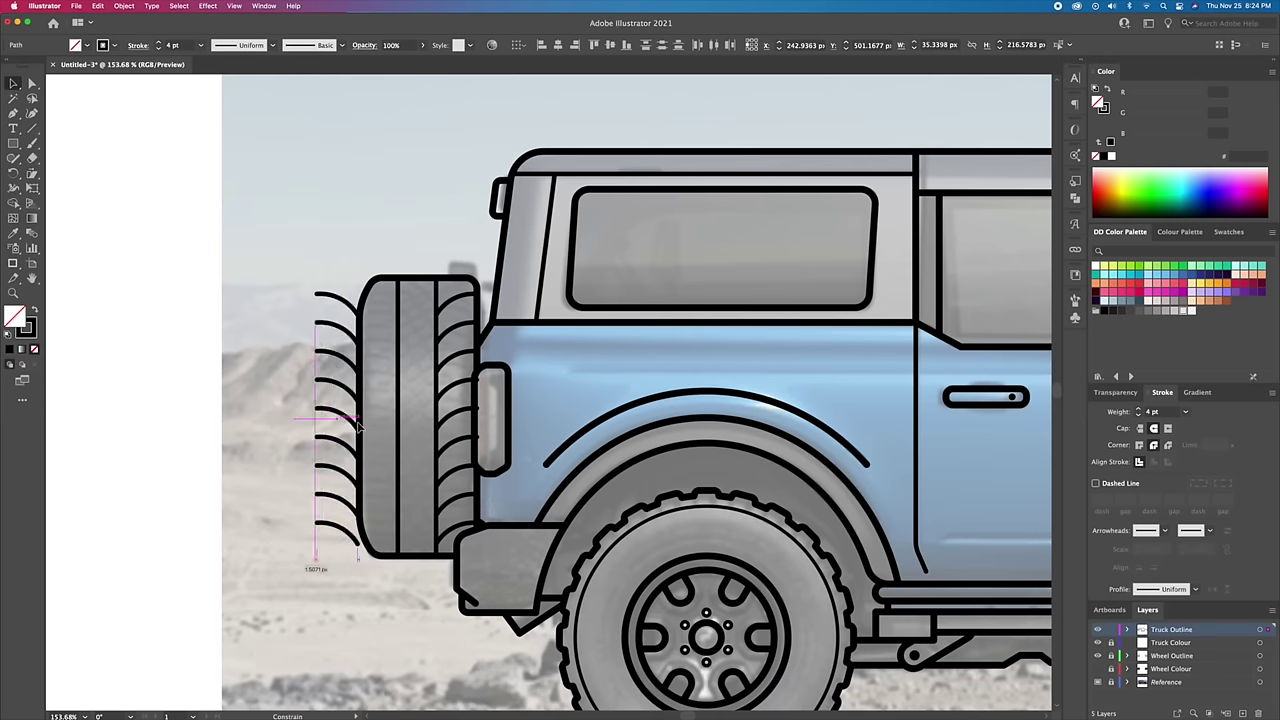
scroll(557, 357, "down", 4)
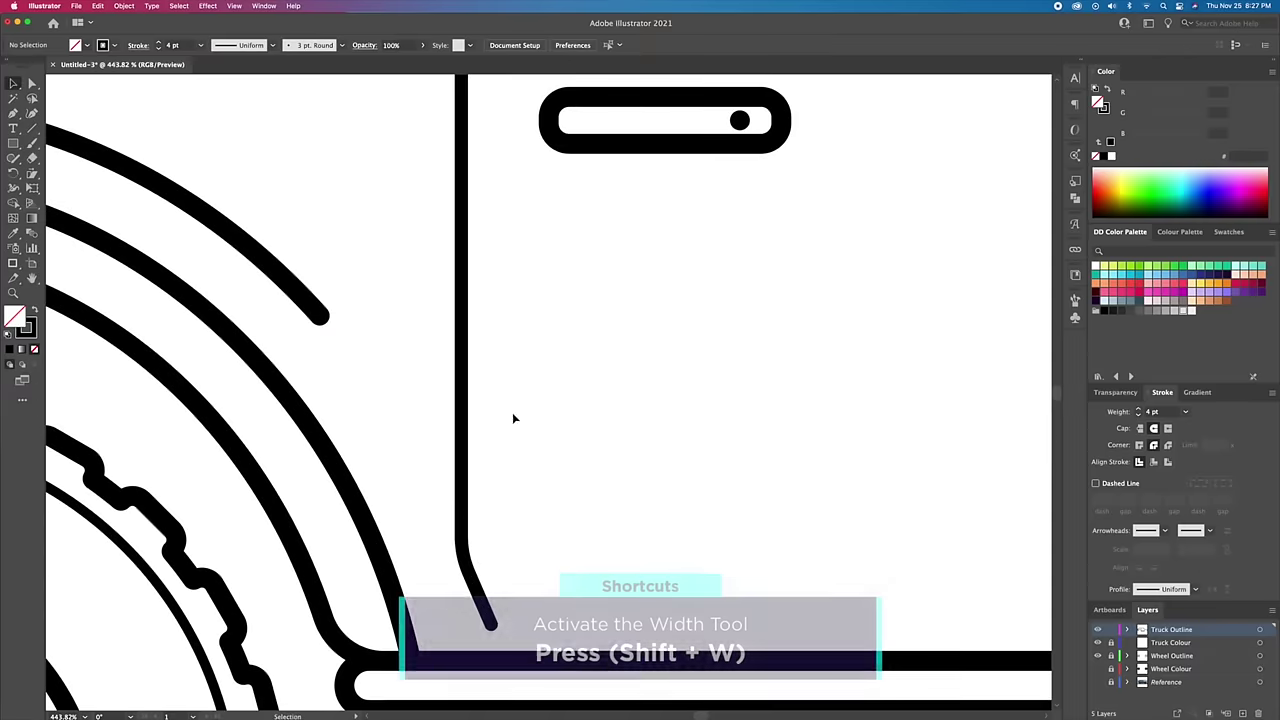
Step: Taper the lower end of the vertical door line with the Width tool
left_click(462, 400)
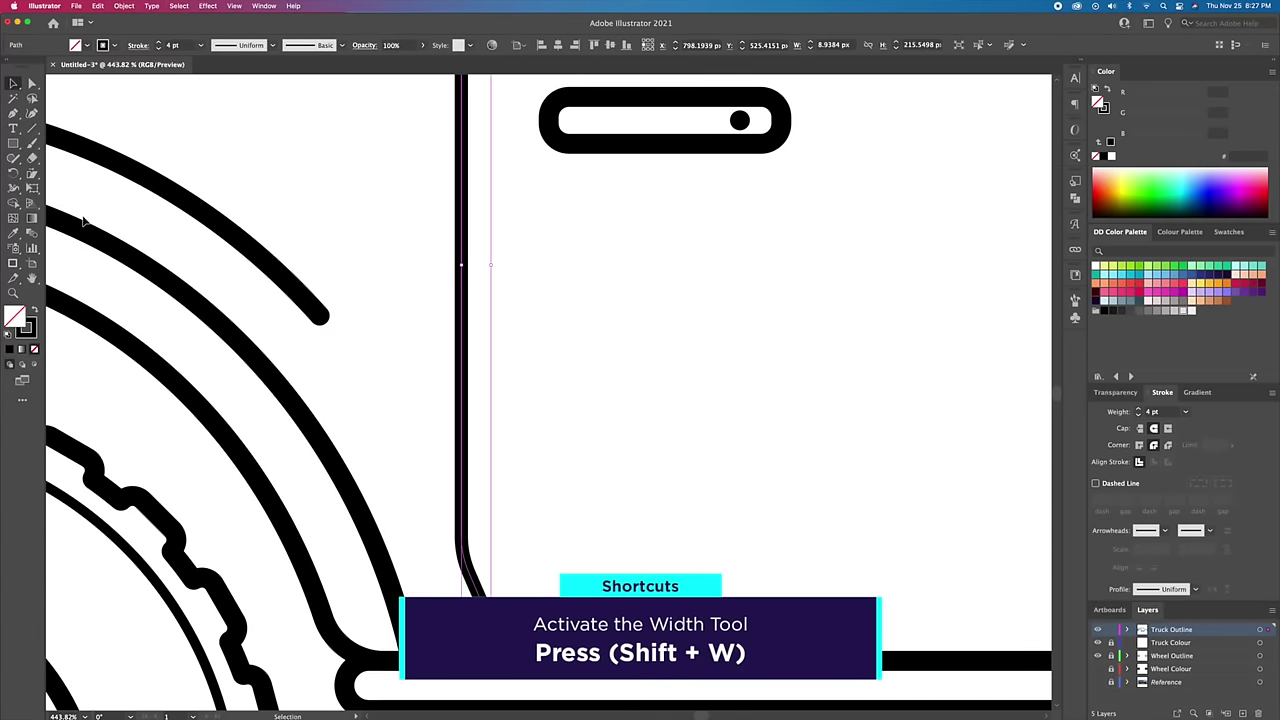
left_click(13, 189)
mouse_move(466, 534)
left_mouse_down()
mouse_move(493, 628)
mouse_move(471, 491)
left_mouse_up()
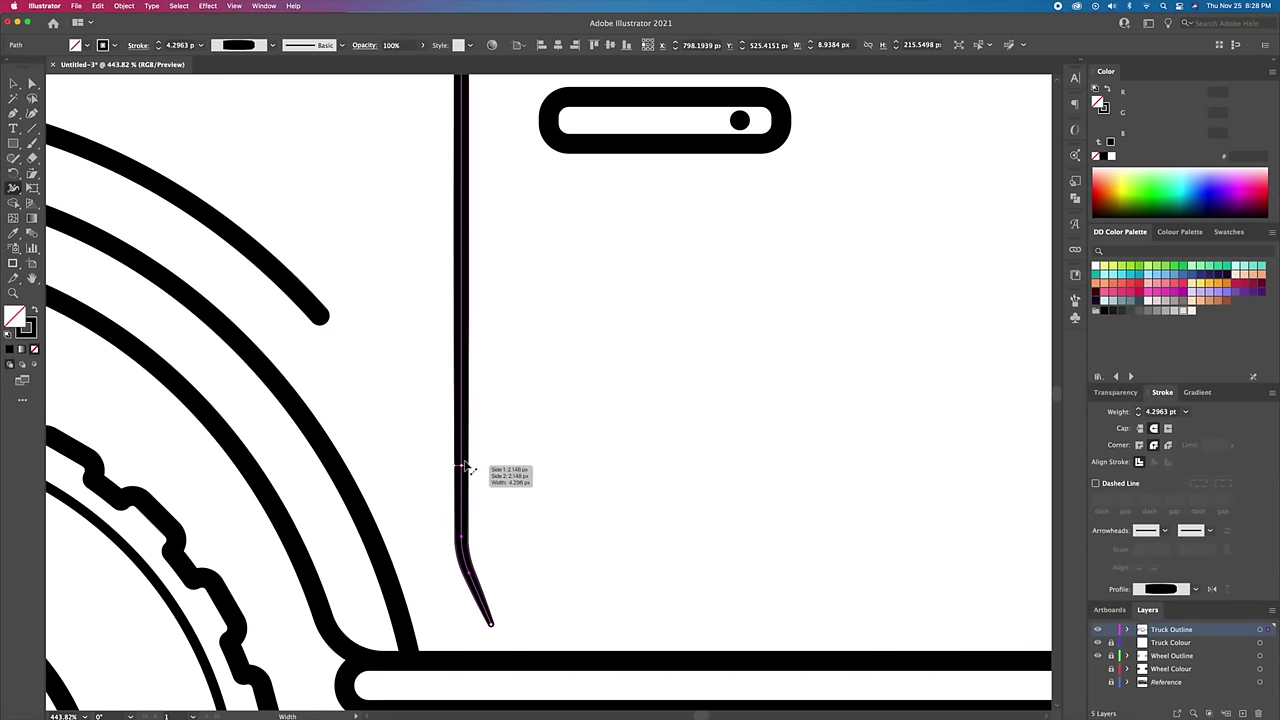
key("z")
left_click(669, 391, "alt")
scroll(840, 354, "right", 5)
scroll(660, 471, "right", 4)
scroll(660, 471, "up", 5)
Step: Taper the end of the next vertical line
key("shift+w")
mouse_move(629, 591)
left_mouse_down()
mouse_move(629, 620)
mouse_move(623, 491)
left_mouse_up()
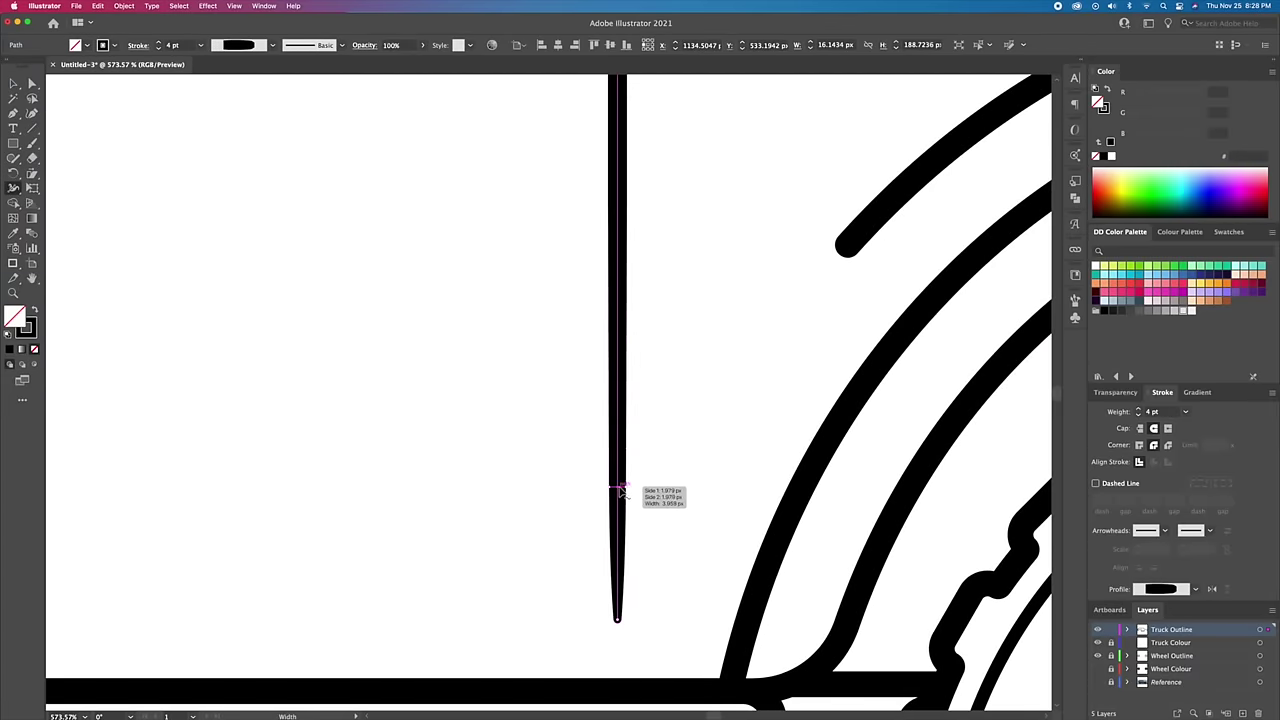
key("z")
left_click(531, 312, "alt")
scroll(531, 312, "right", 5)
scroll(614, 266, "up", 5)
Step: Taper both ends of the fender arc
key("shift+w")
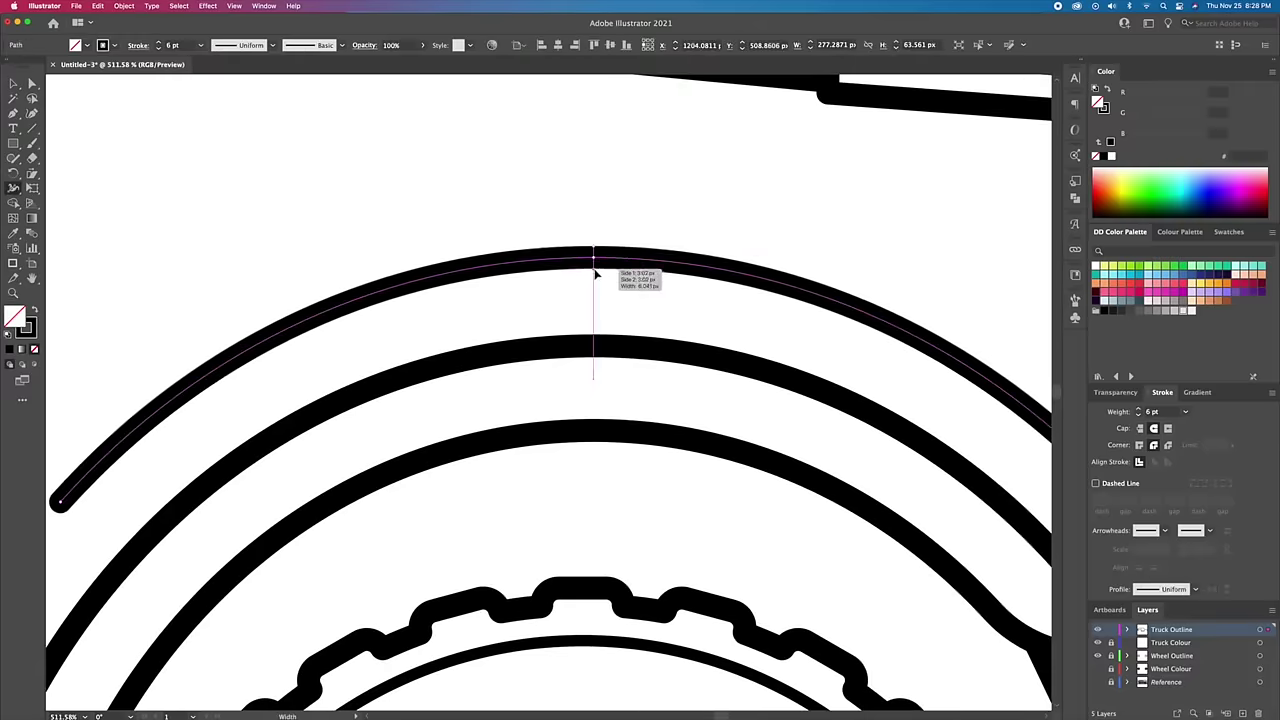
left_click_drag(370, 469, 400, 485)
scroll(700, 470, "right", 5)
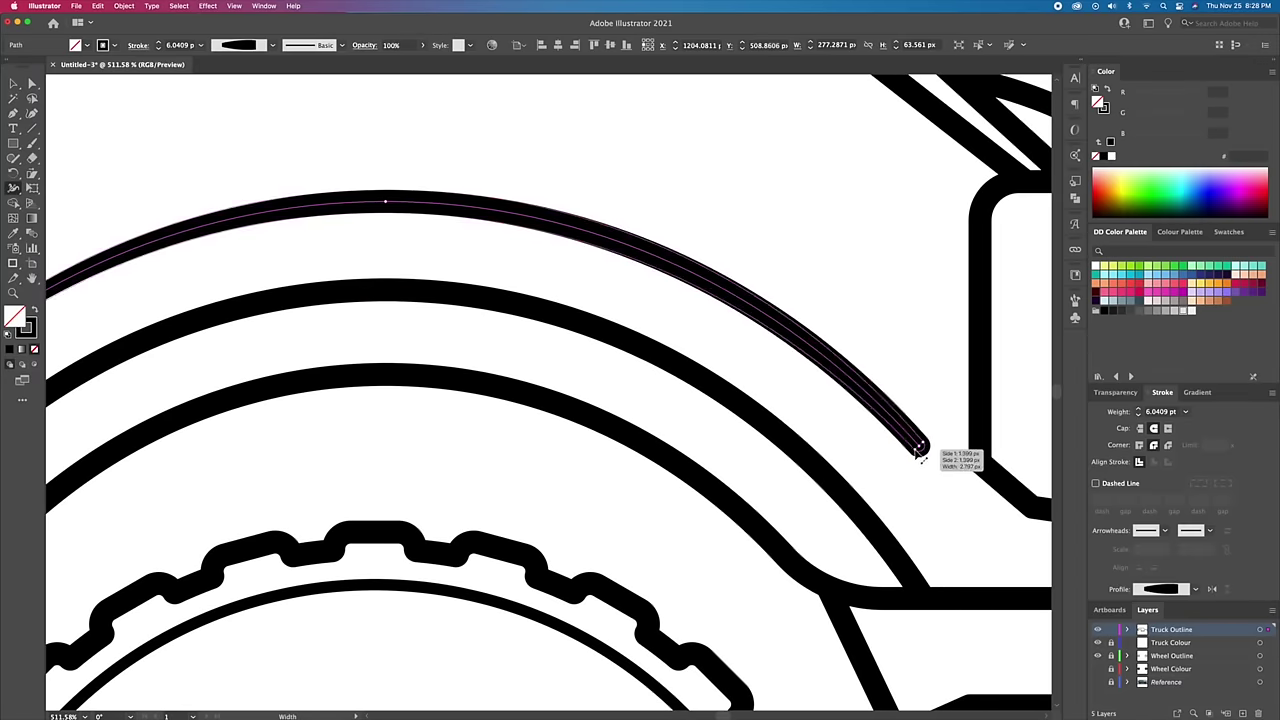
left_click_drag(914, 455, 940, 462)
key("z")
key("ctrl+0")
key("v")
left_click(776, 405)
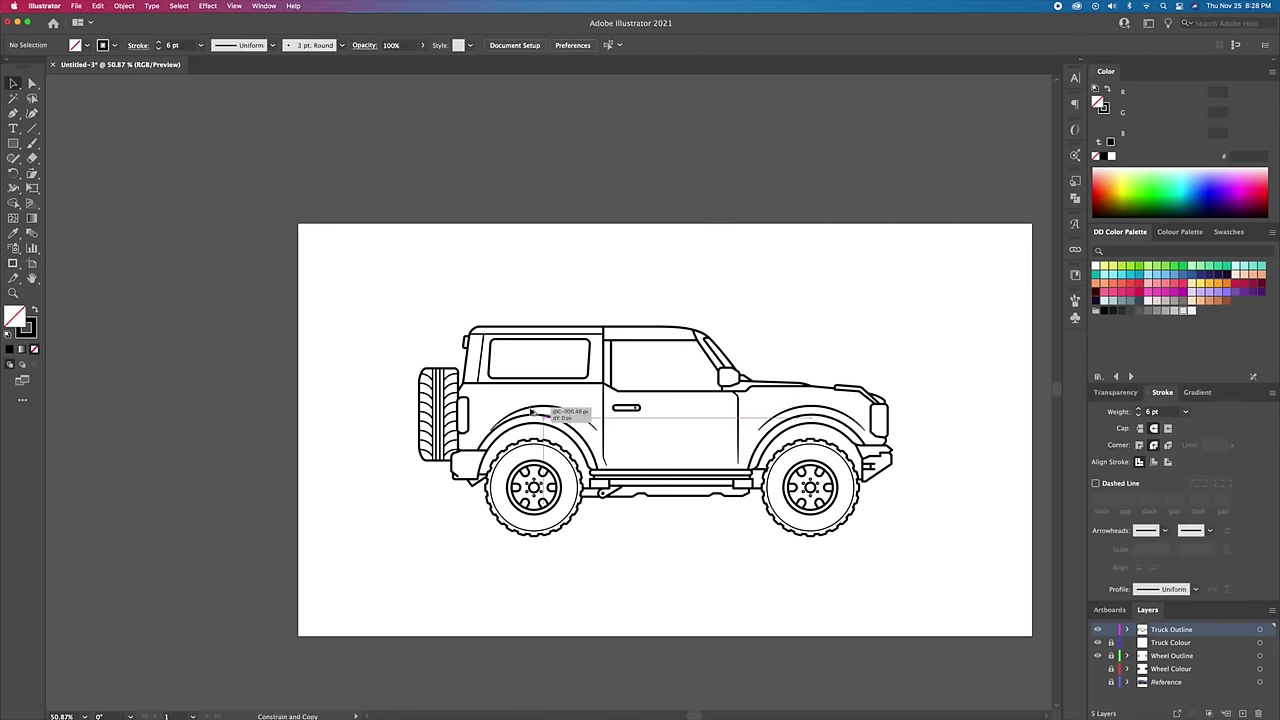
Step: Zoom in on the lower door line and ready the Eyedropper and Width tool for it
left_click_drag(521, 411, 521, 411)
key("ctrl+plus")
key("ctrl+plus")
key("ctrl+plus")
key("ctrl+plus")
key("ctrl+plus")
key("i")
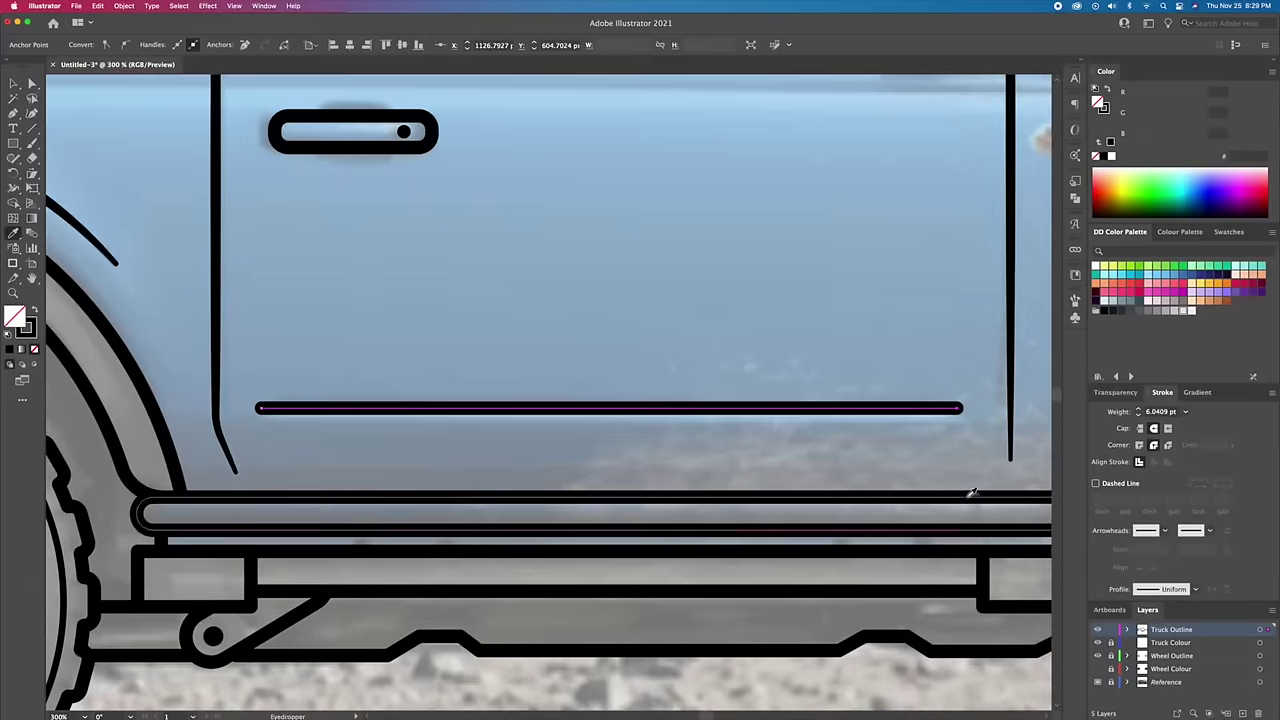
key("shift+w")
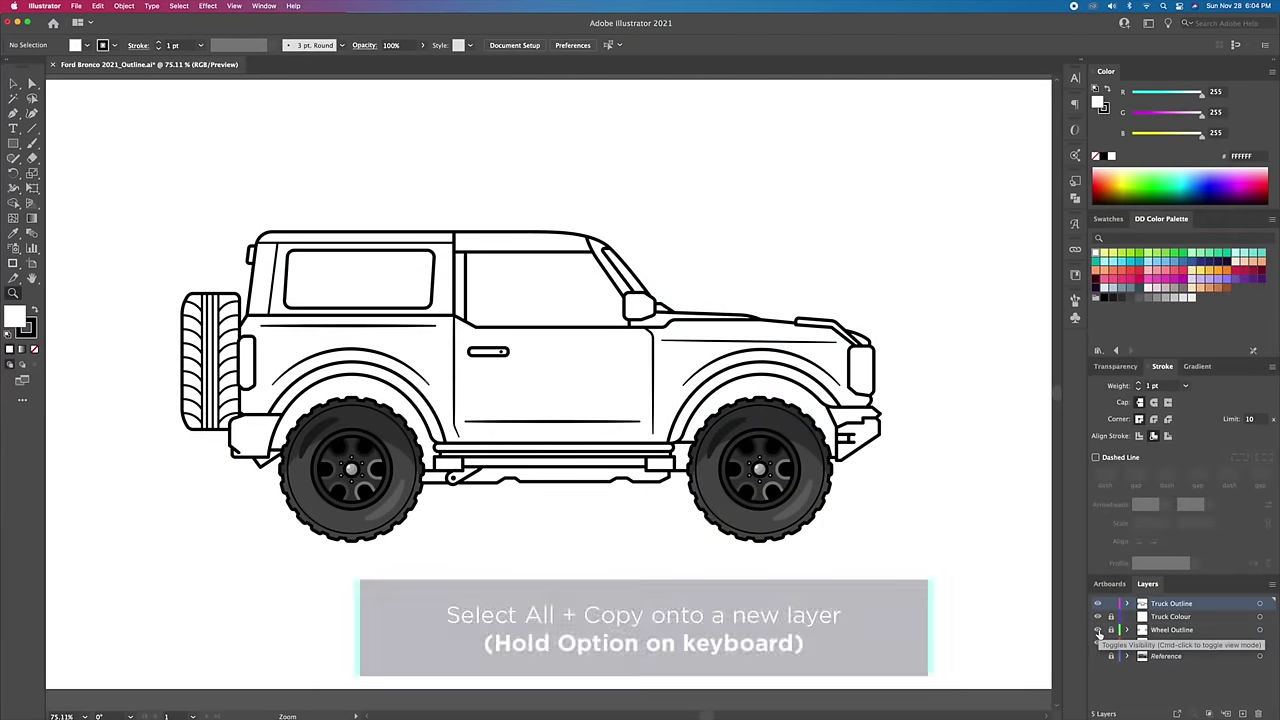
Step: Hide both wheel layers, copy all truck artwork onto Truck Colour, then hide Truck Outline
left_click_drag(1097, 629, 1097, 643)
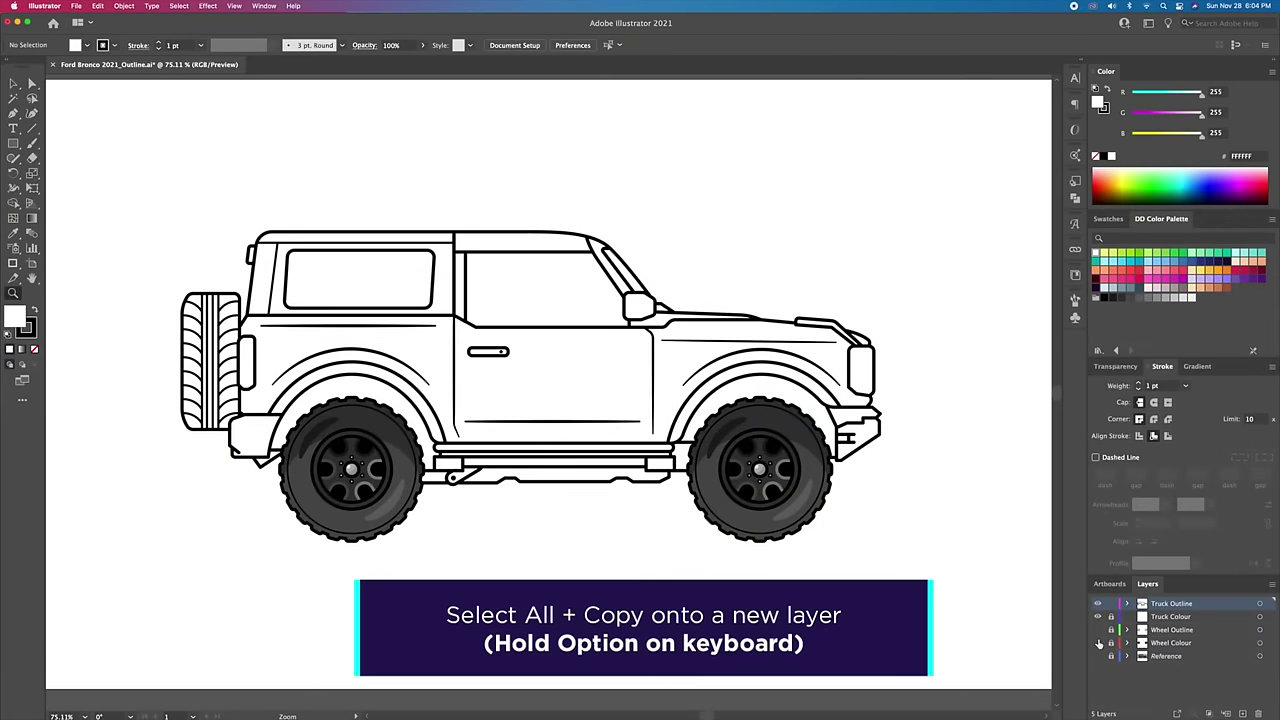
key("v")
key("ctrl+a")
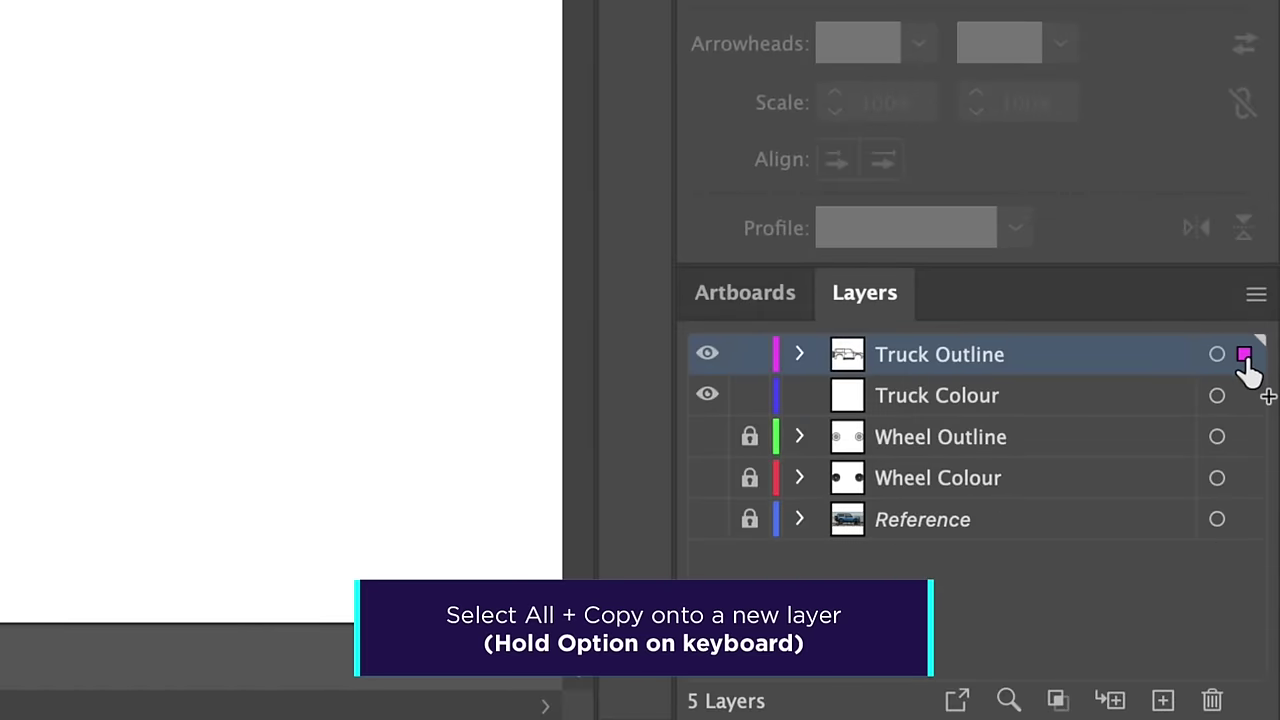
left_click_drag(1244, 354, 1248, 400)
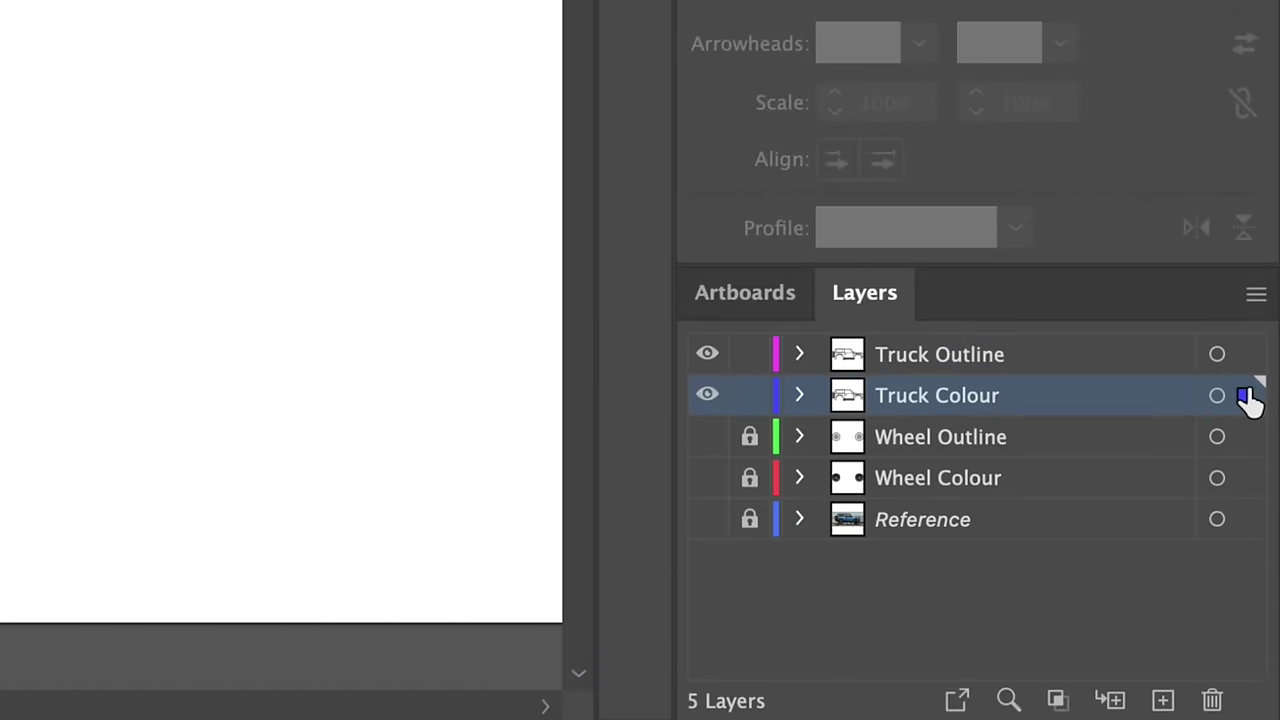
left_click(706, 356)
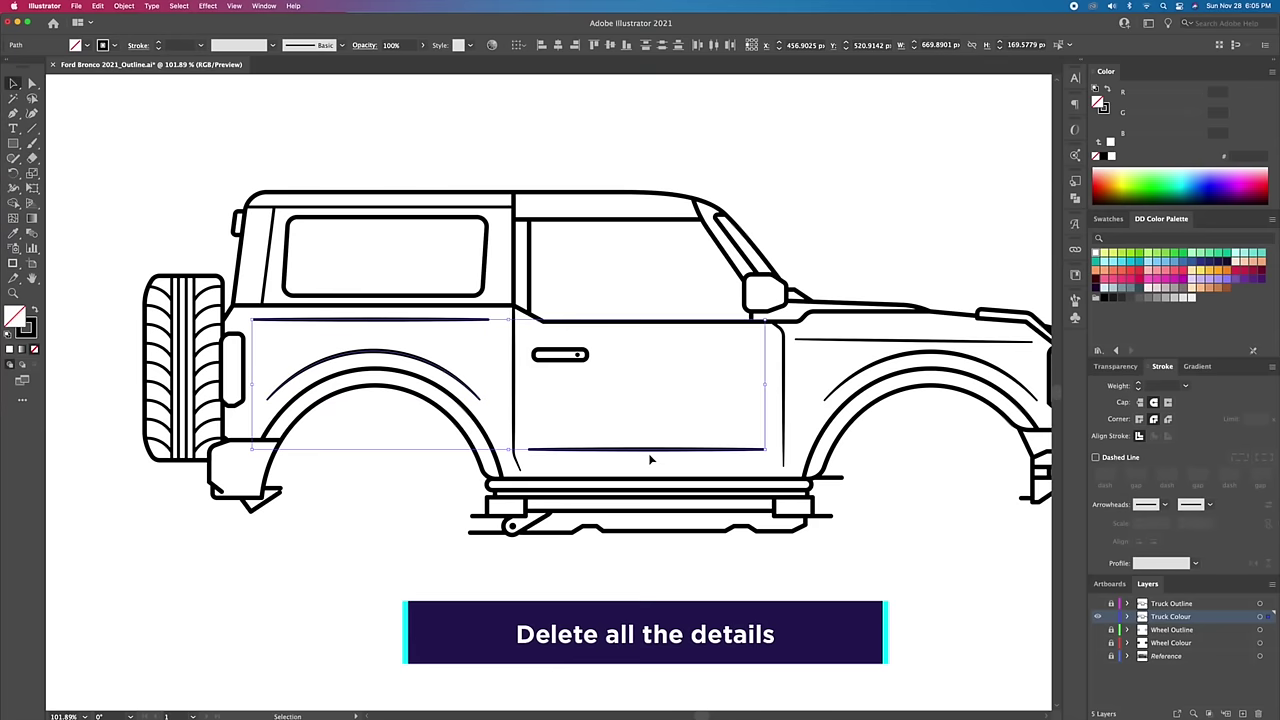
Step: Delete the door, arch and front fender lines, spare tire treads and the triangular bumper piece
key("Delete")
left_click(840, 339)
key("Delete")
left_click(511, 388)
key("Delete")
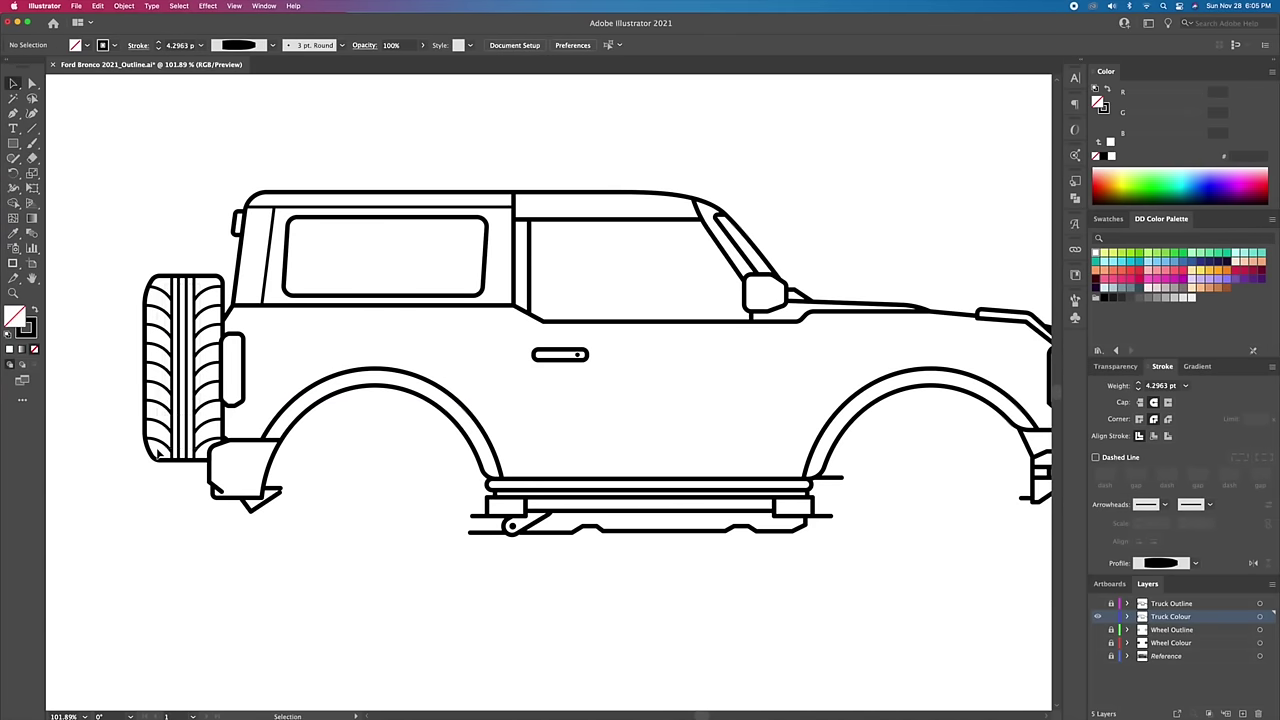
left_click(158, 453)
key("Delete")
left_click(270, 496)
key("Delete")
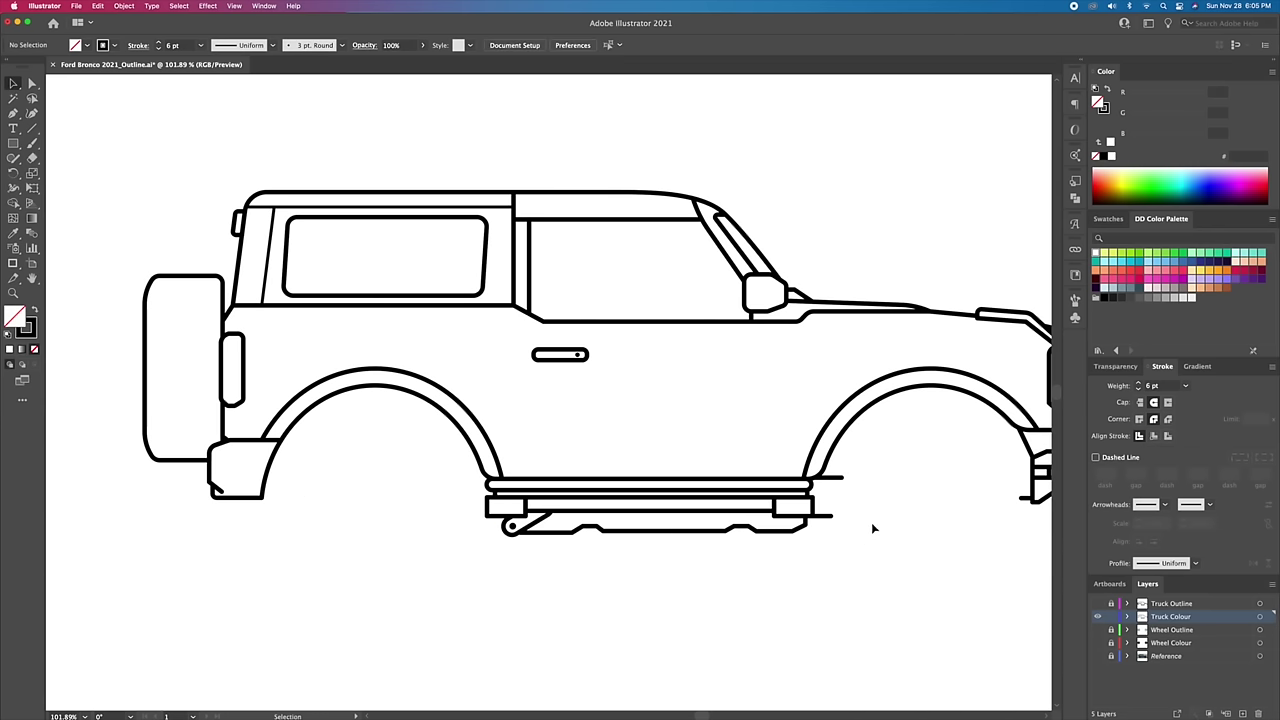
Step: Delete the door handle and the small piece under the front bumper
left_click(586, 354)
key("Delete")
scroll(581, 373, "right", 5)
left_click(884, 466)
key("Delete")
left_click(848, 470)
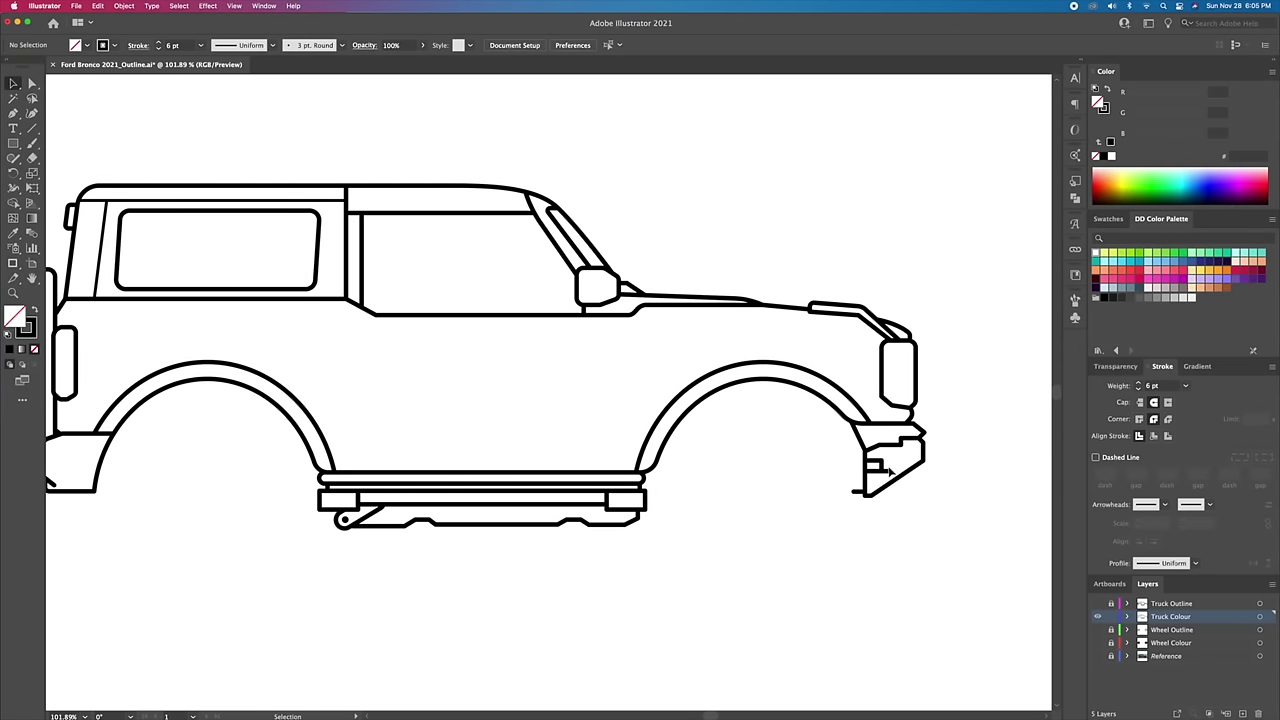
Step: Check the step piece and roof outline, then select all the remaining artwork
left_click(405, 527)
left_click(511, 454)
scroll(515, 430, "down", 2)
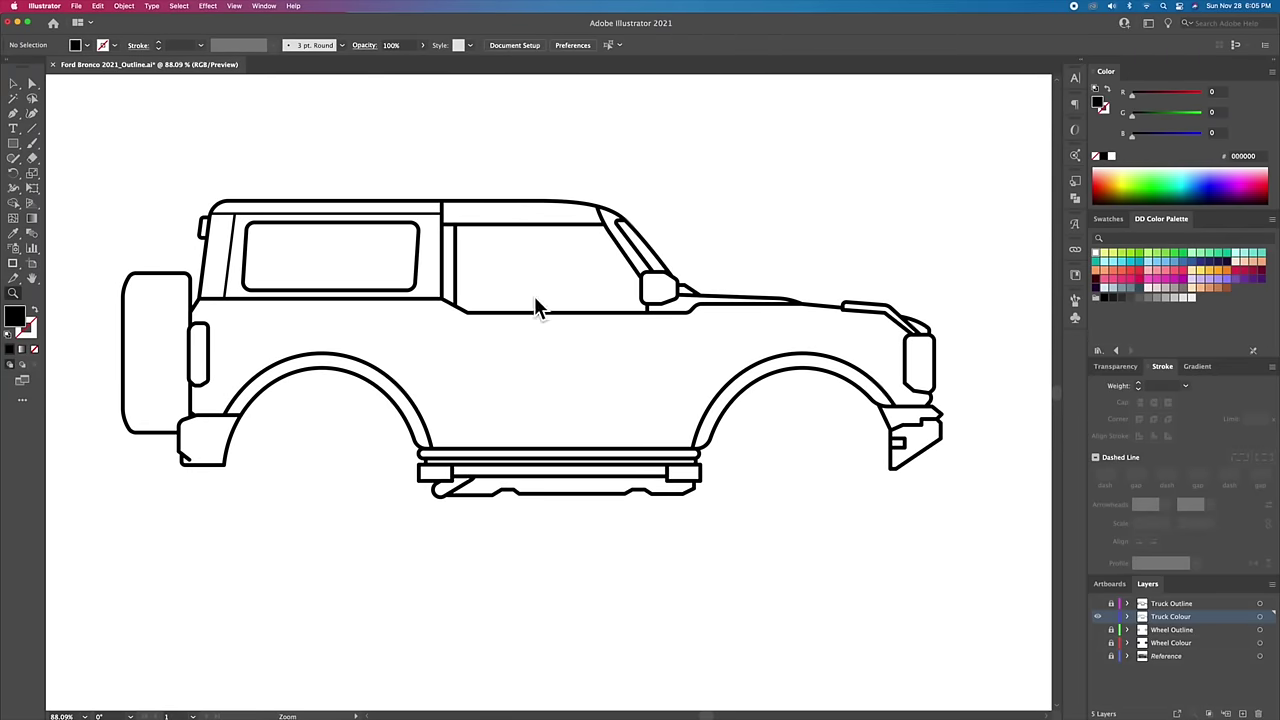
left_click(251, 217)
left_click(325, 178)
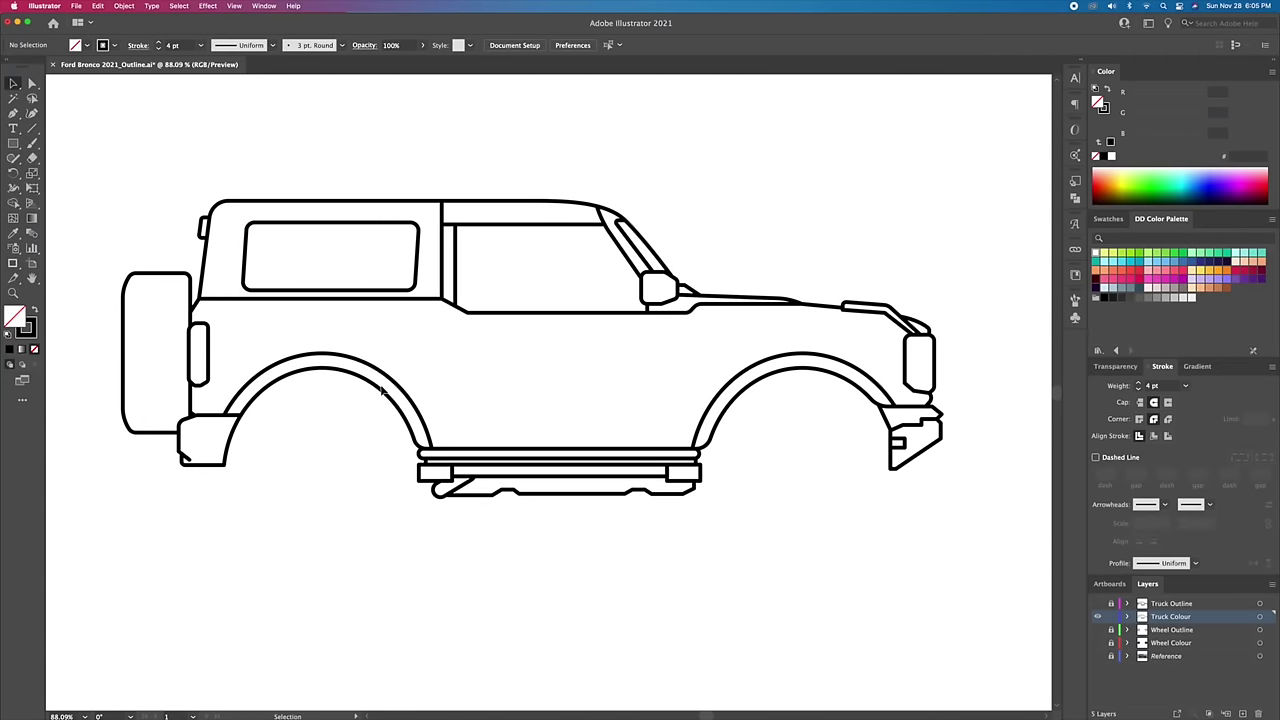
key("super+a")
left_click(124, 5)
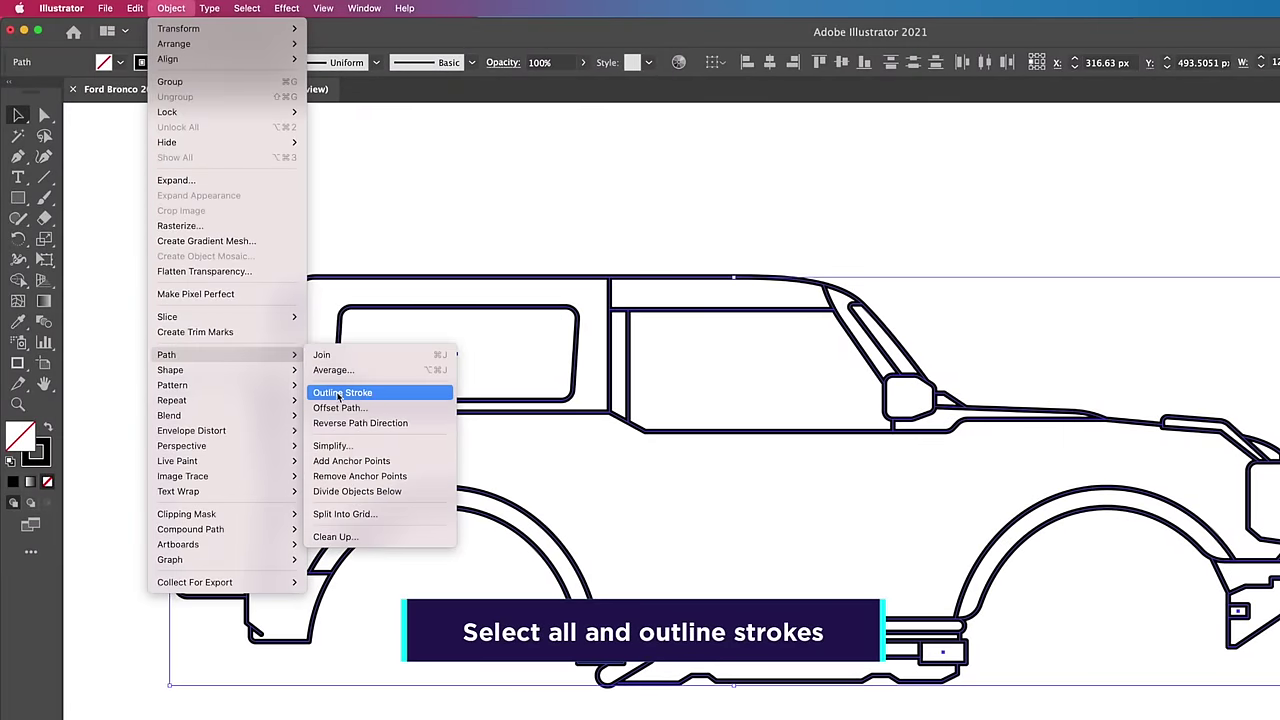
Step: Apply Outline Stroke to the selection, then Pathfinder Unite to merge it into one truck shape
left_click(367, 396)
scroll(660, 290, "up", 5)
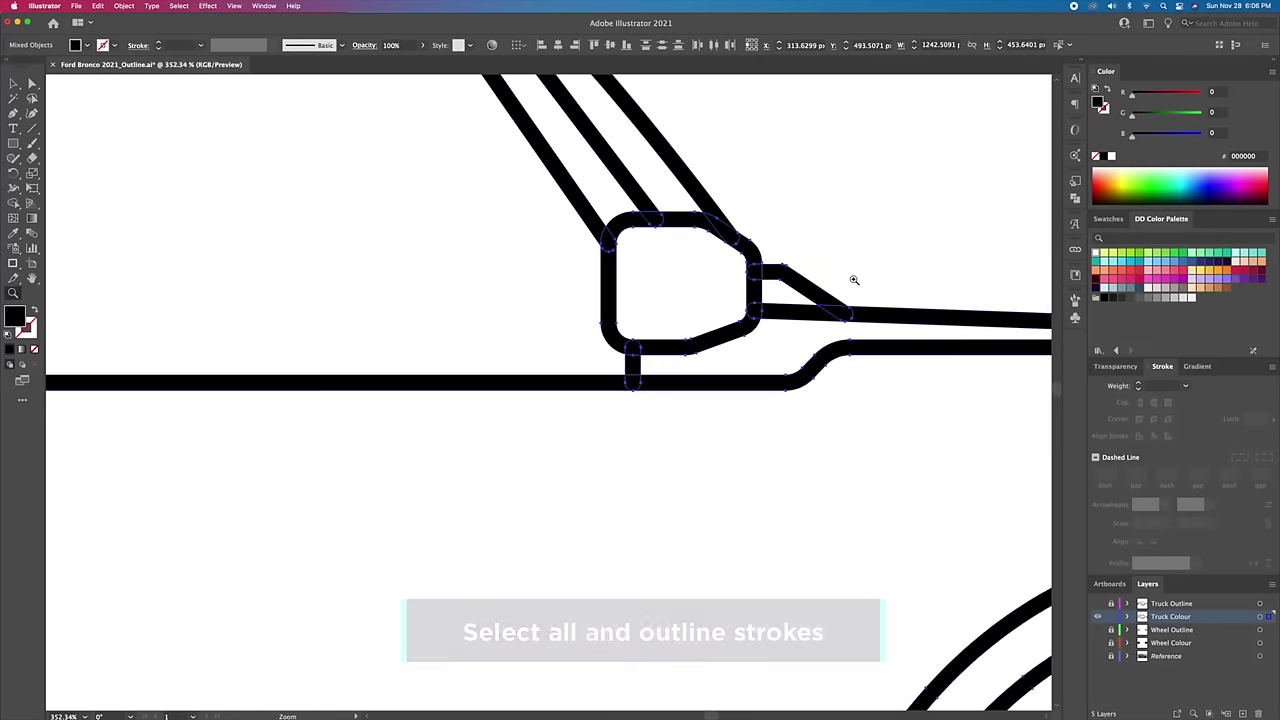
left_click(233, 6)
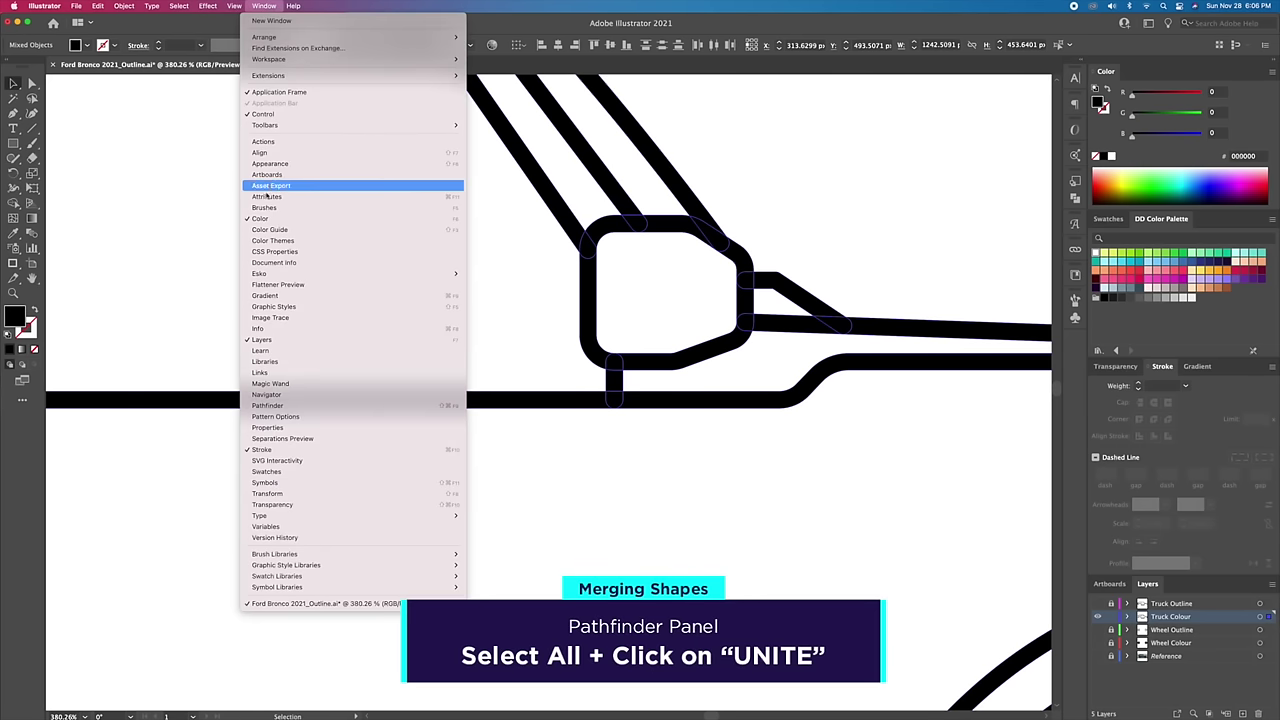
left_click(268, 406)
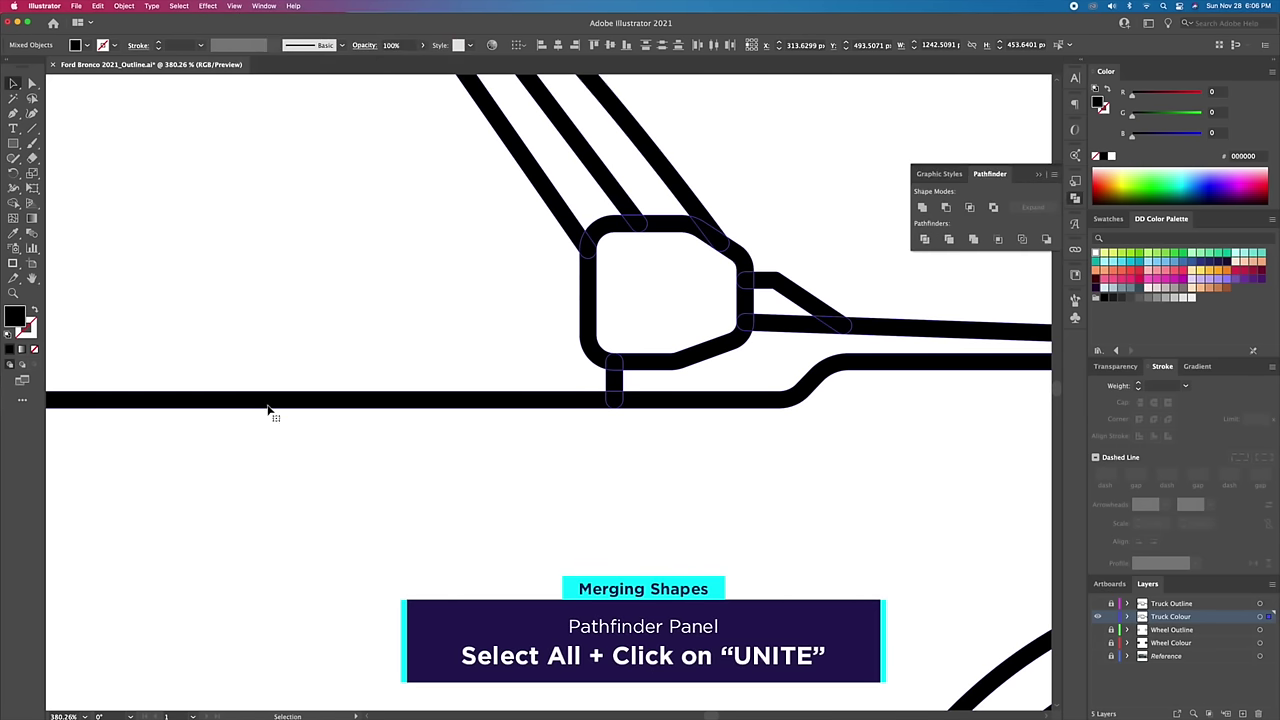
left_click(922, 207)
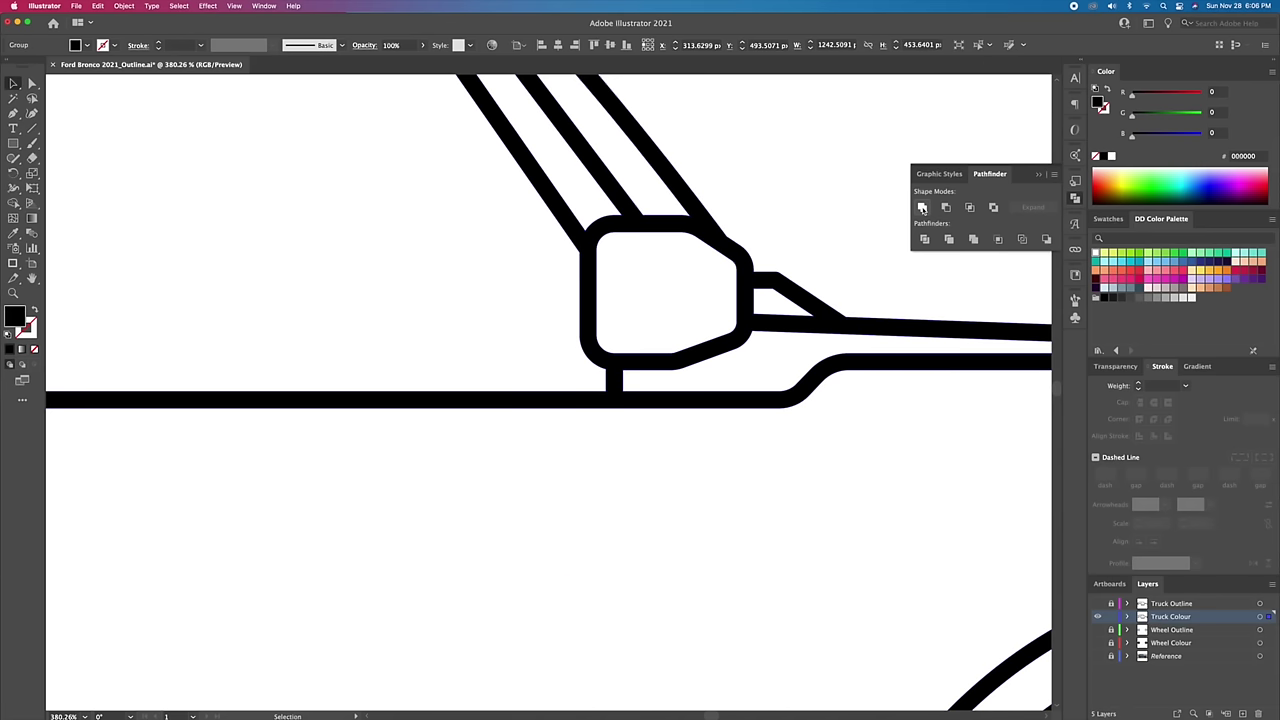
left_click(1038, 177)
key("ctrl+0")
right_click(668, 226)
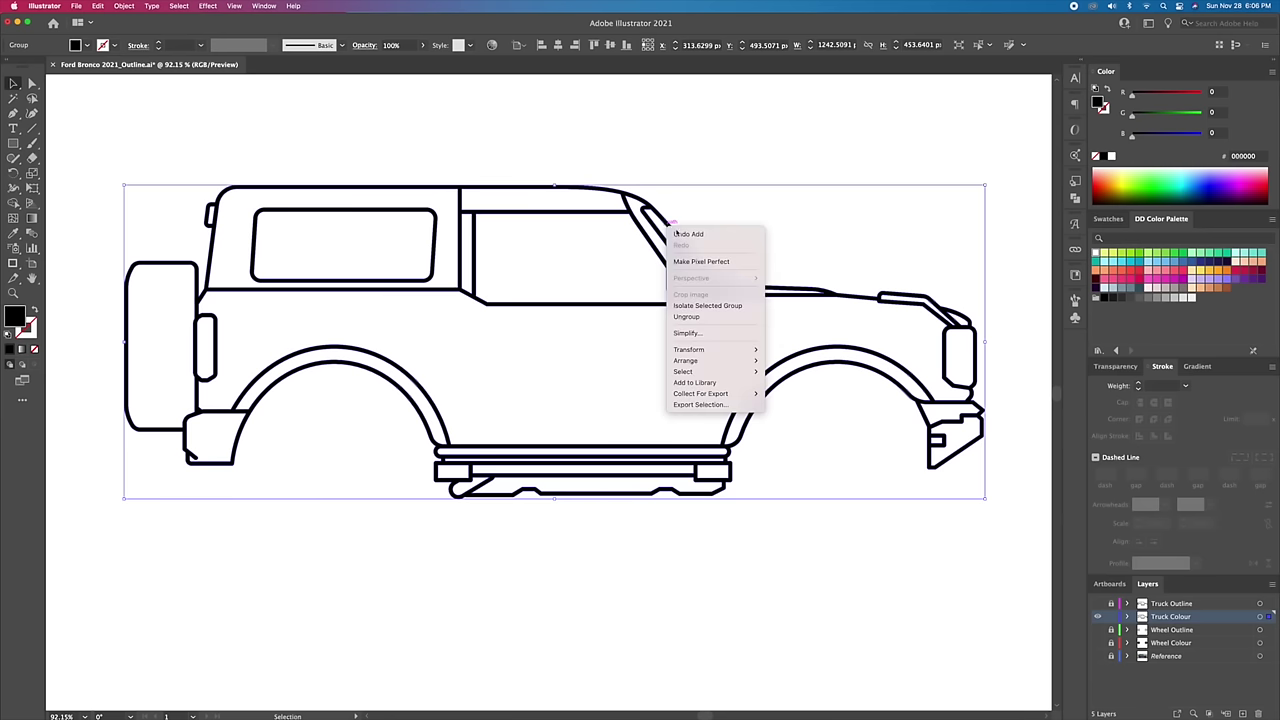
Step: Ungroup the merged truck outline and release its compound path into separate panels
left_click(697, 317)
left_click(735, 241)
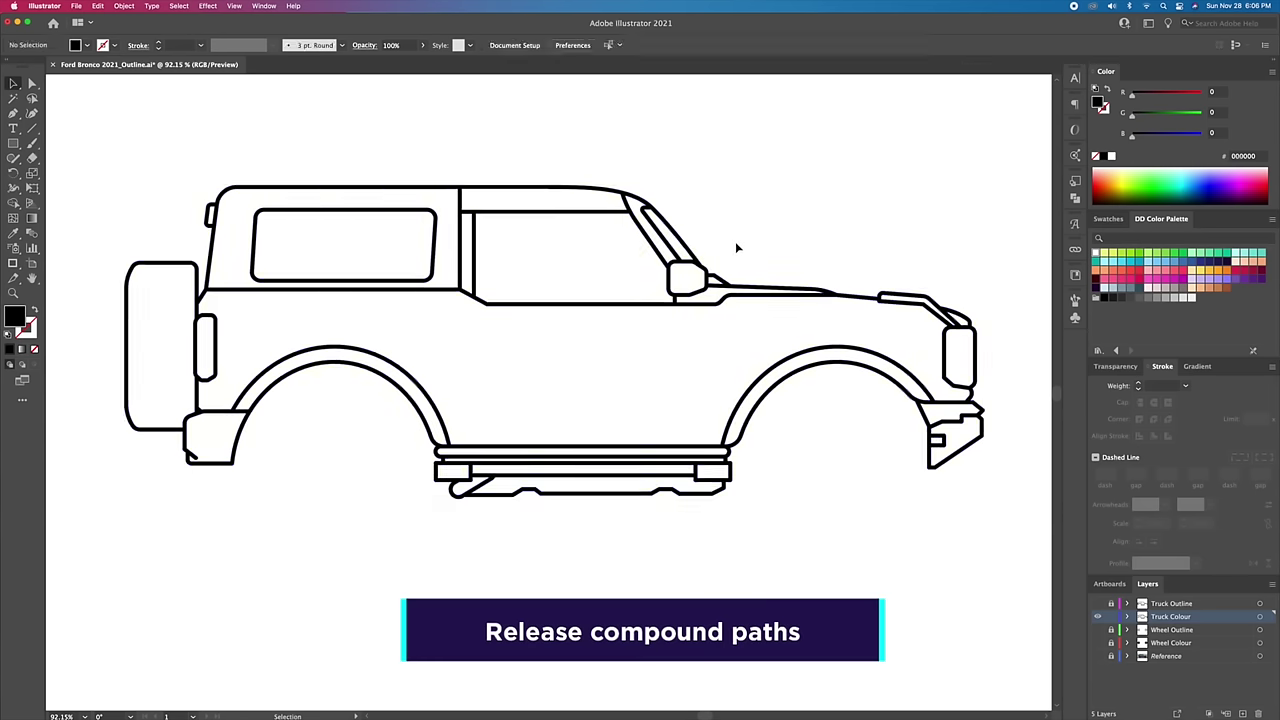
left_click(682, 241)
right_click(683, 240)
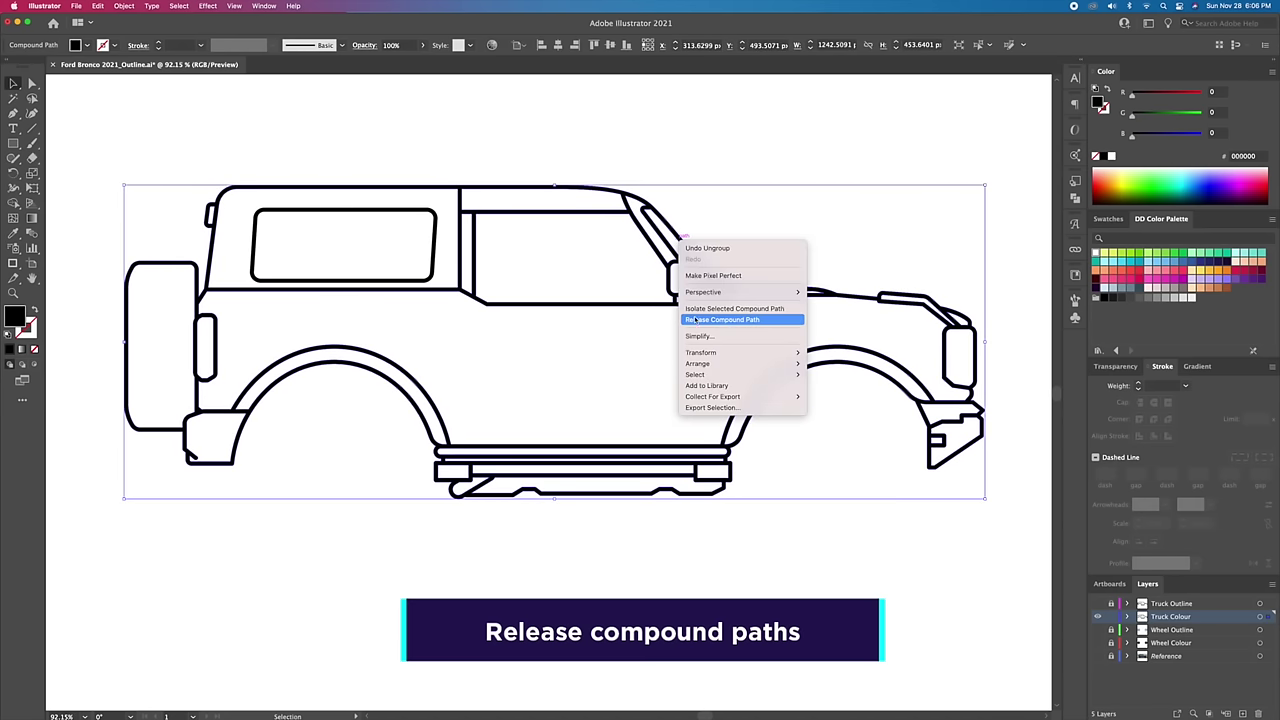
left_click(736, 320)
left_click(748, 209)
Step: Delete the outer truck silhouette and release the rear window's compound path
left_click_drag(604, 193, 618, 158)
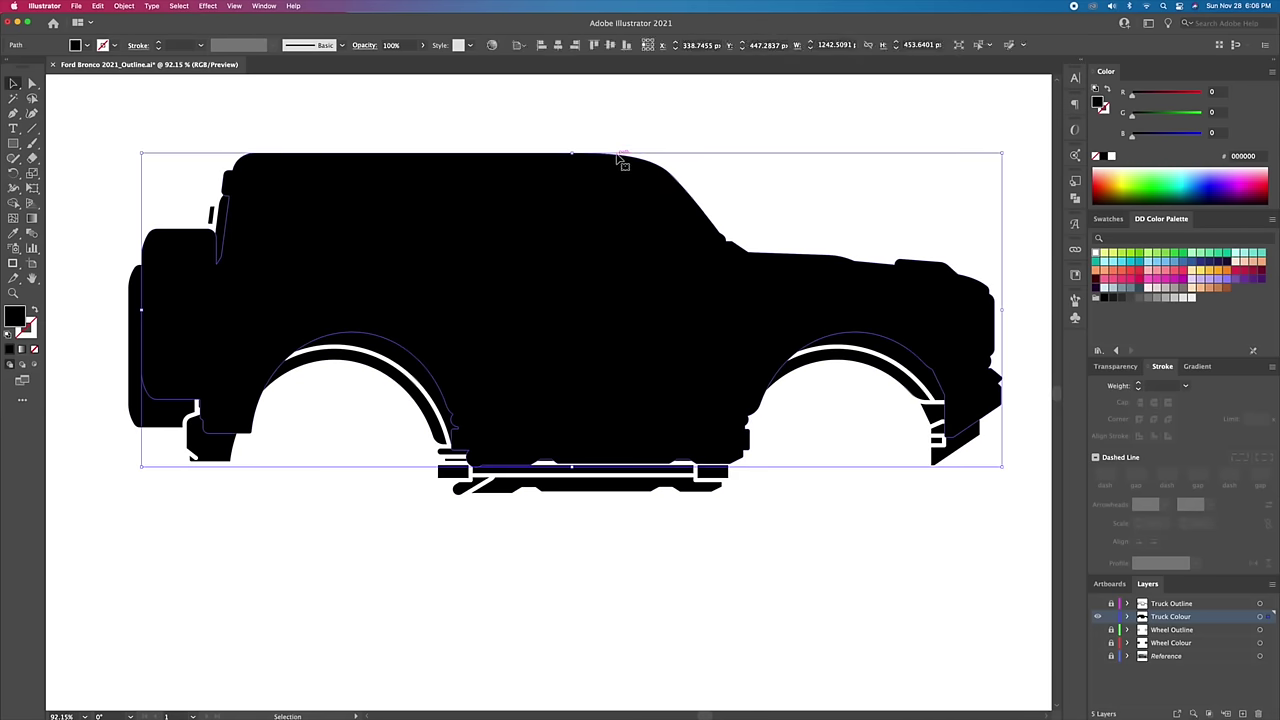
key("Delete")
left_click(416, 206)
right_click(403, 213)
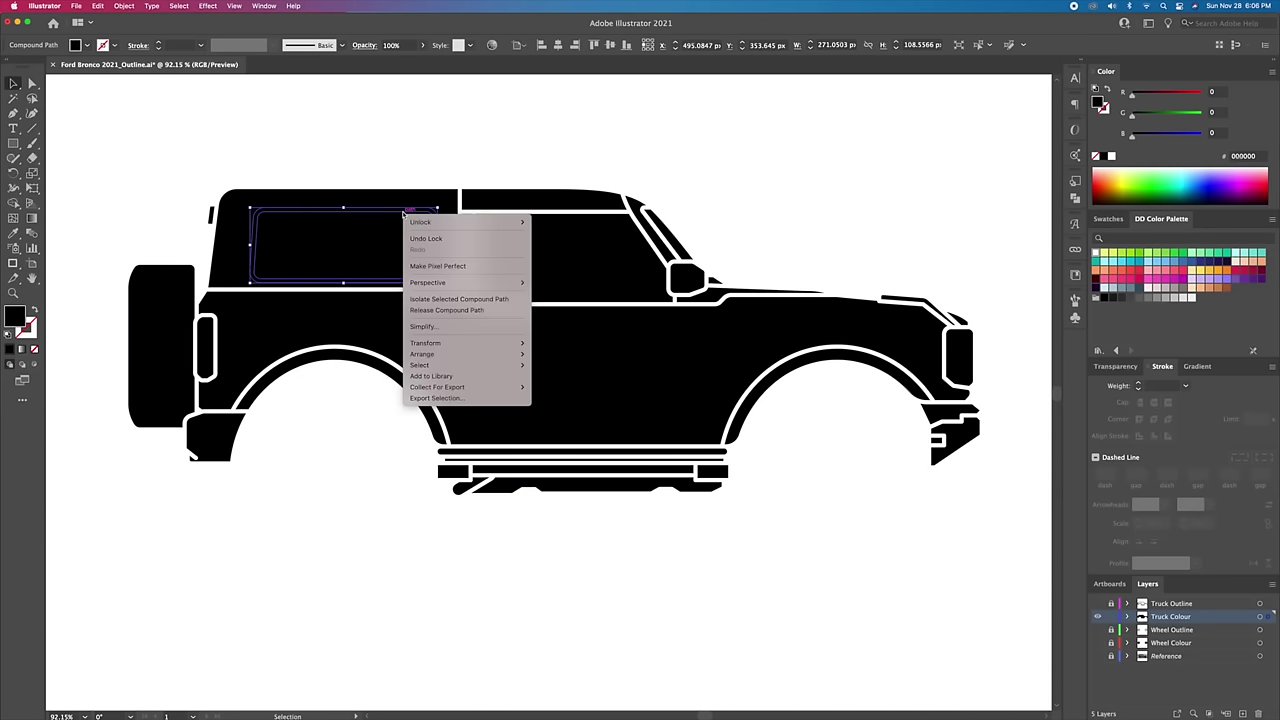
left_click(445, 311)
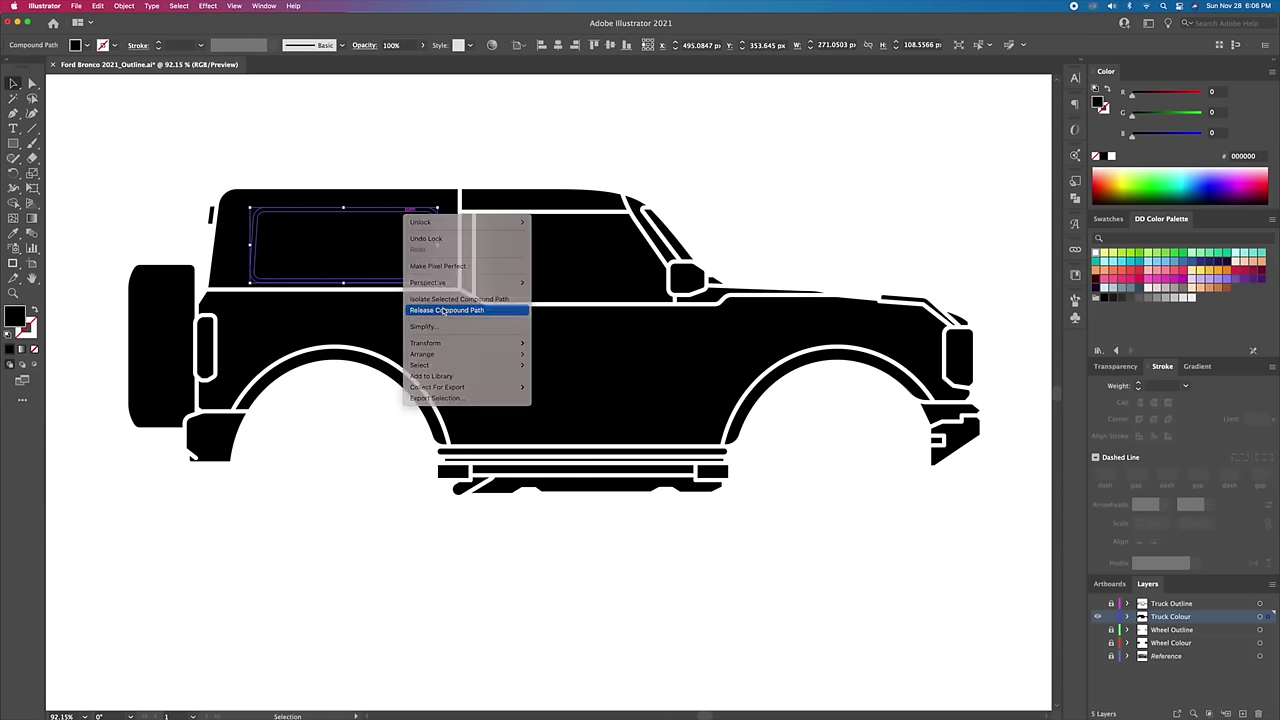
left_click(441, 220)
left_click_drag(441, 228, 484, 131)
key("super+z")
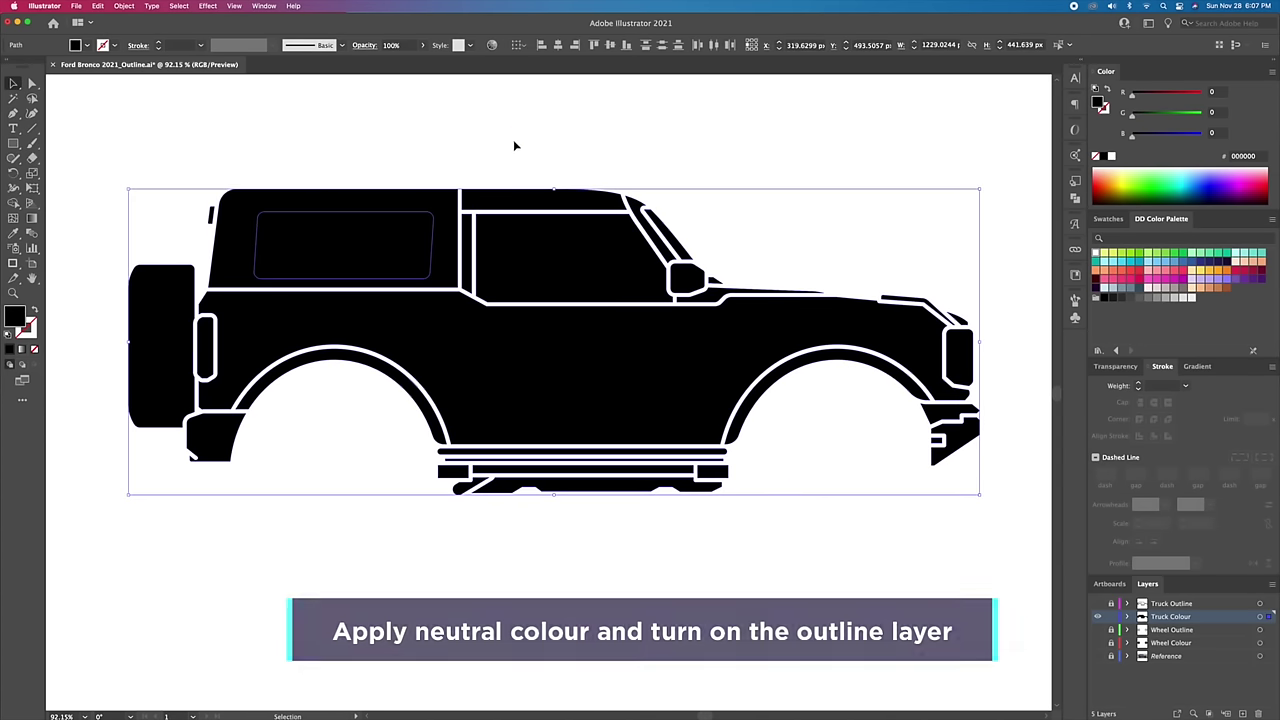
Step: Fill the truck panels #CCCCCC grey, then make the main body, upper panel and rocker strip cyan
left_click(1181, 298)
left_click(863, 206)
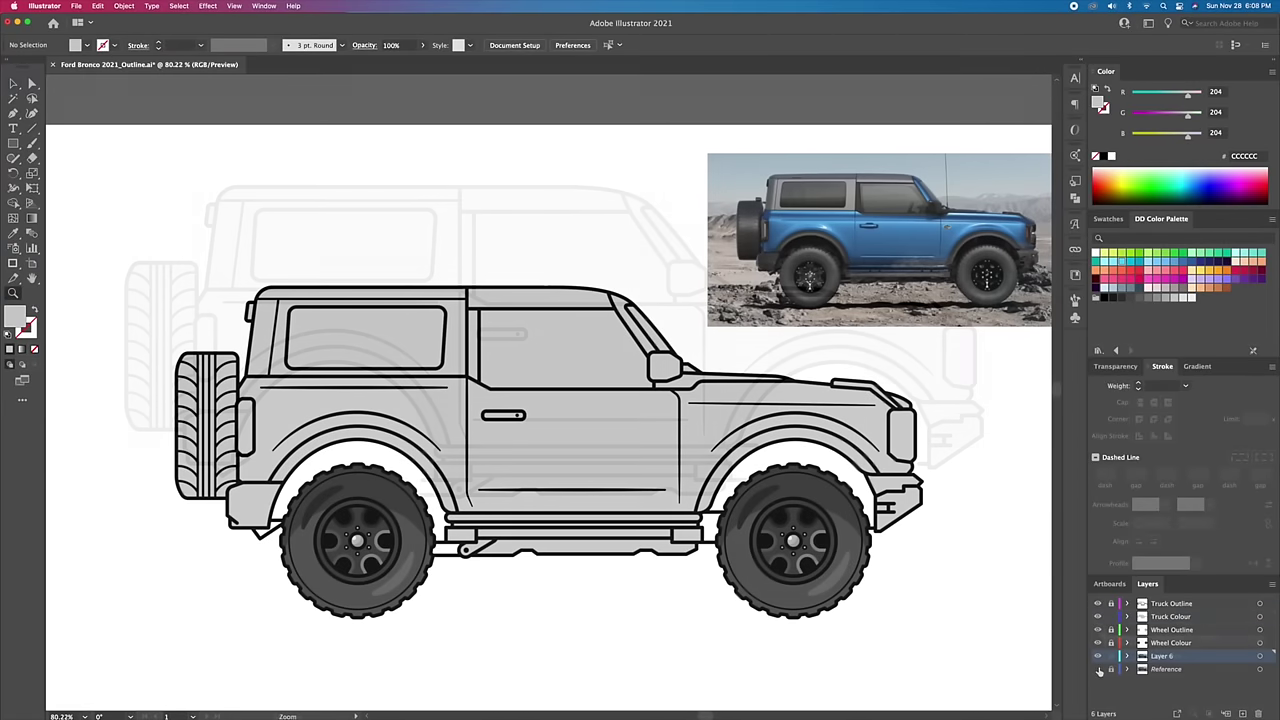
left_click(566, 426)
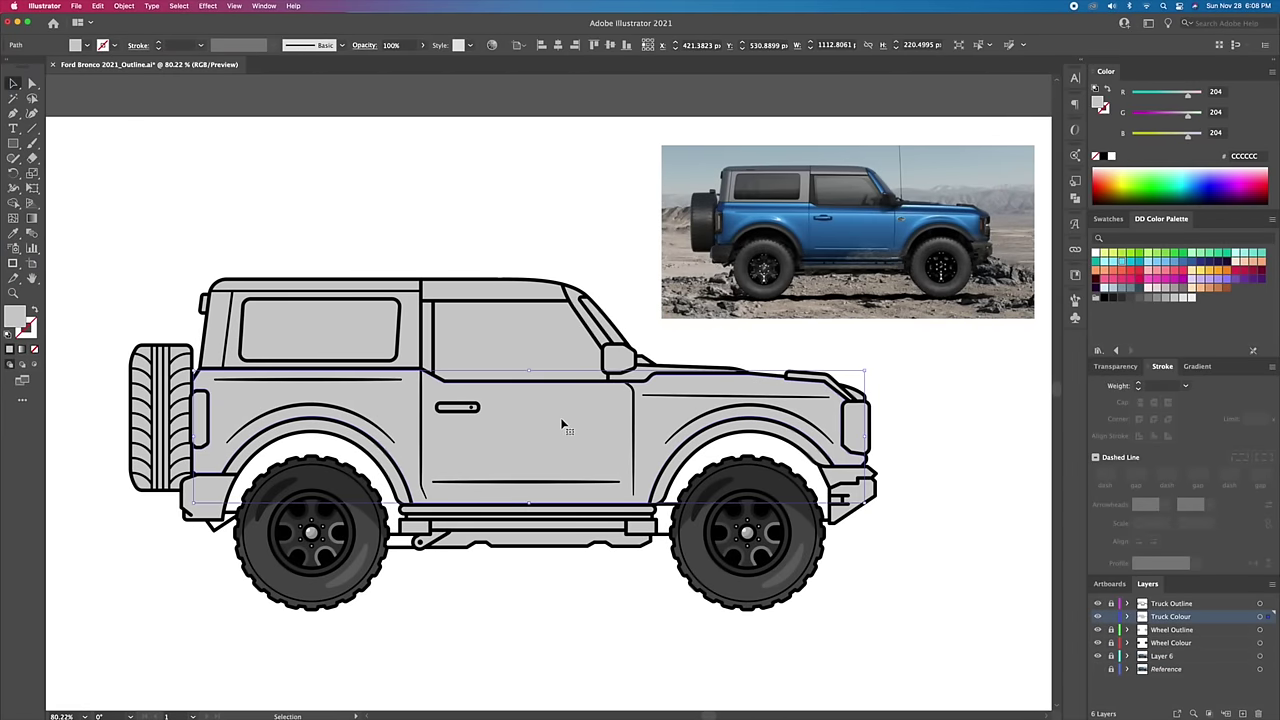
left_click(600, 340, "shift")
left_click(588, 514, "shift")
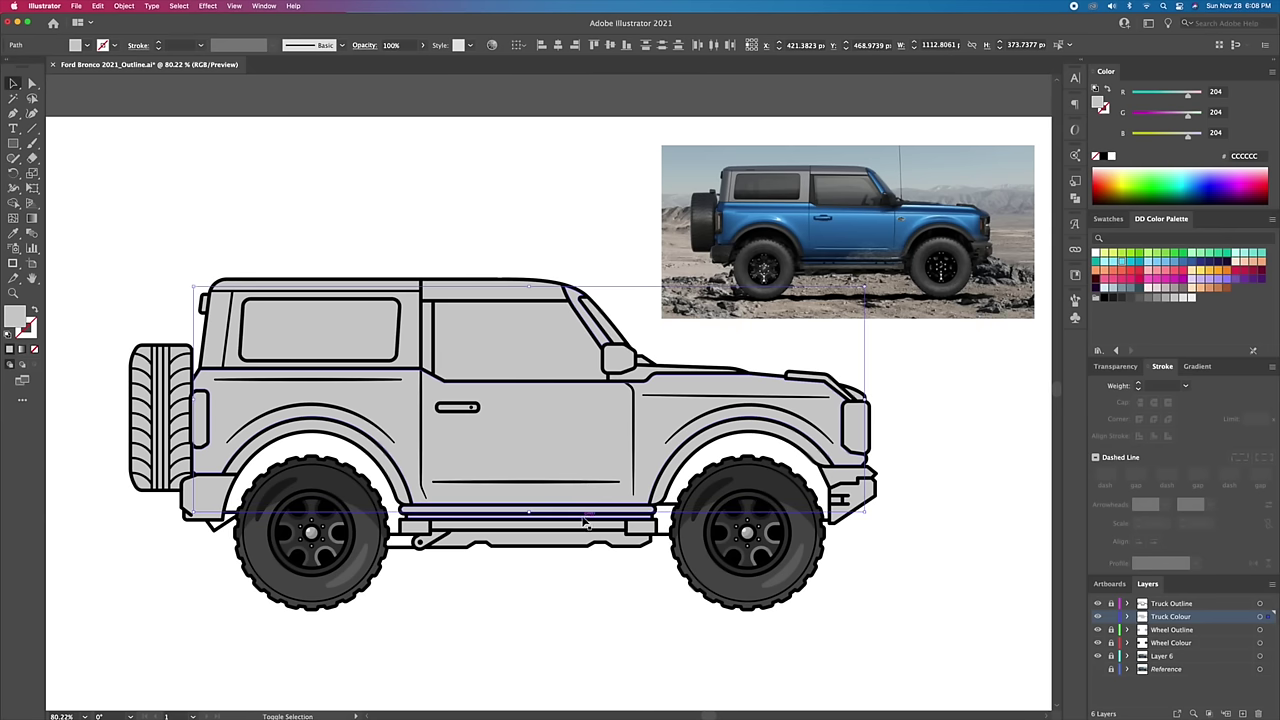
left_click(1122, 264)
scroll(891, 366, "up", 3)
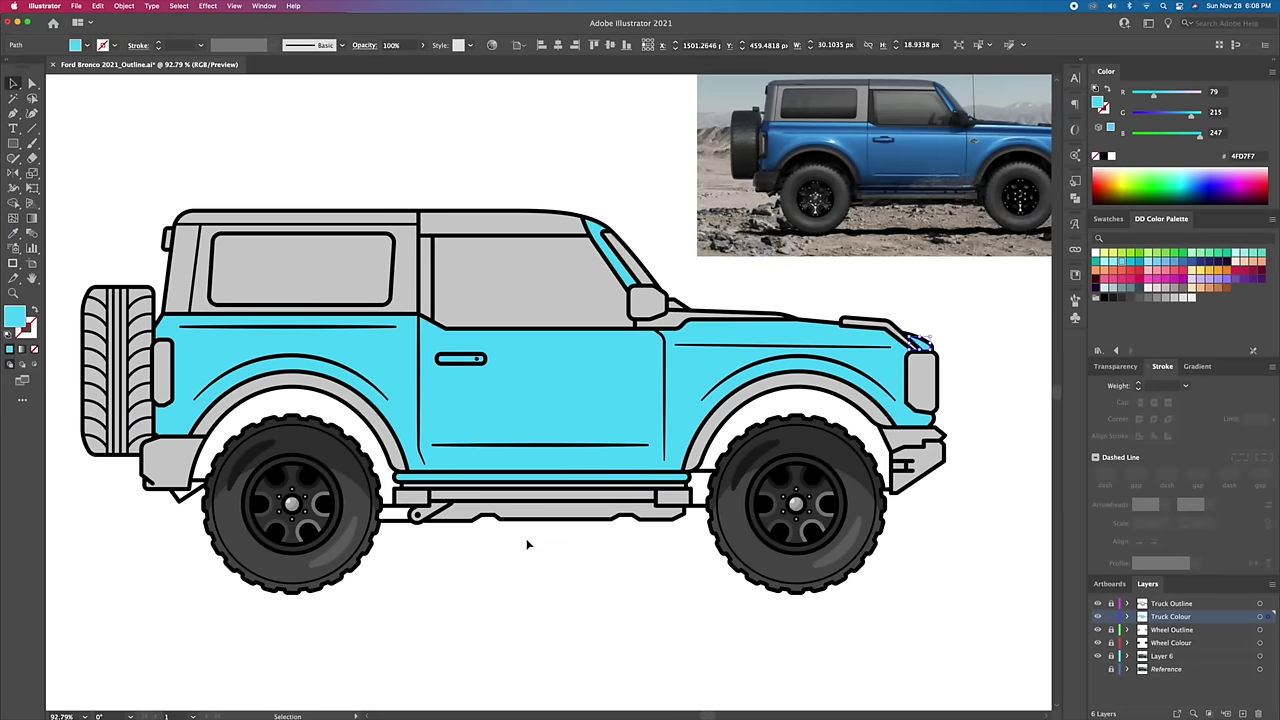
Step: Fill the side mirror and the front fender flare and bumper dark grey
scroll(537, 537, "up", 3)
scroll(614, 394, "right", 2)
left_click(538, 520)
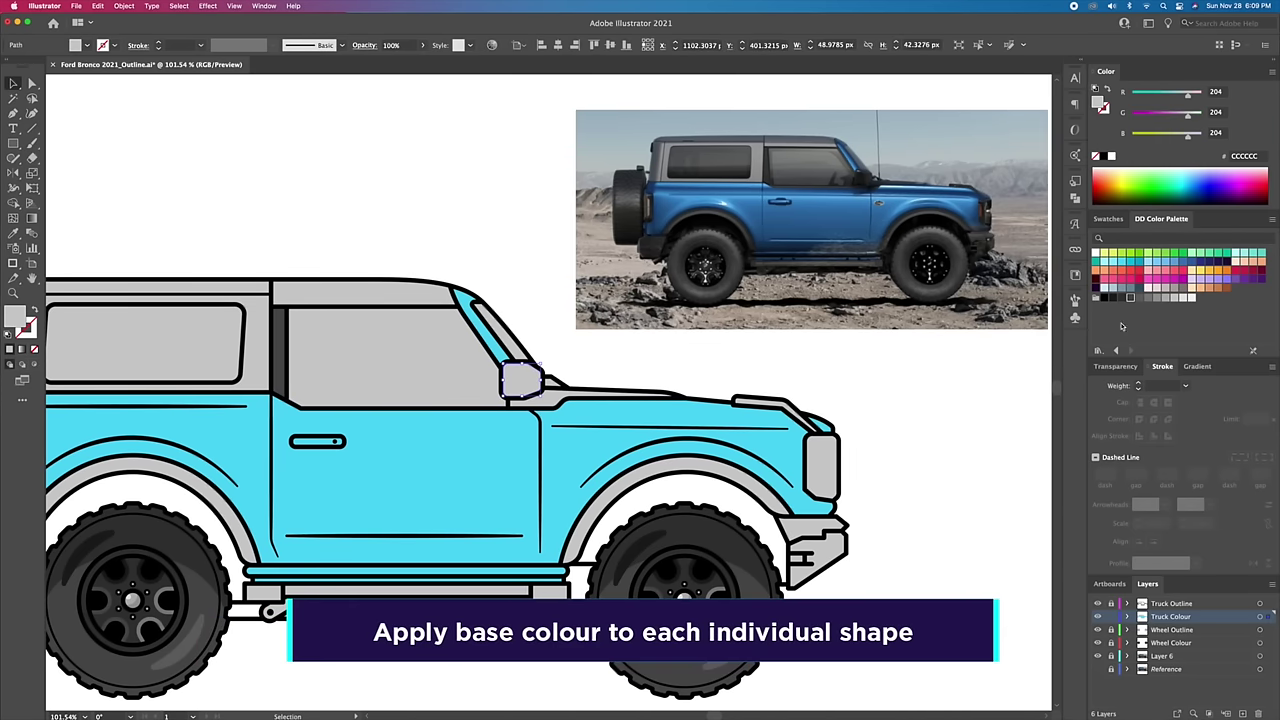
left_click(1112, 297)
left_click(660, 390)
left_click(657, 376)
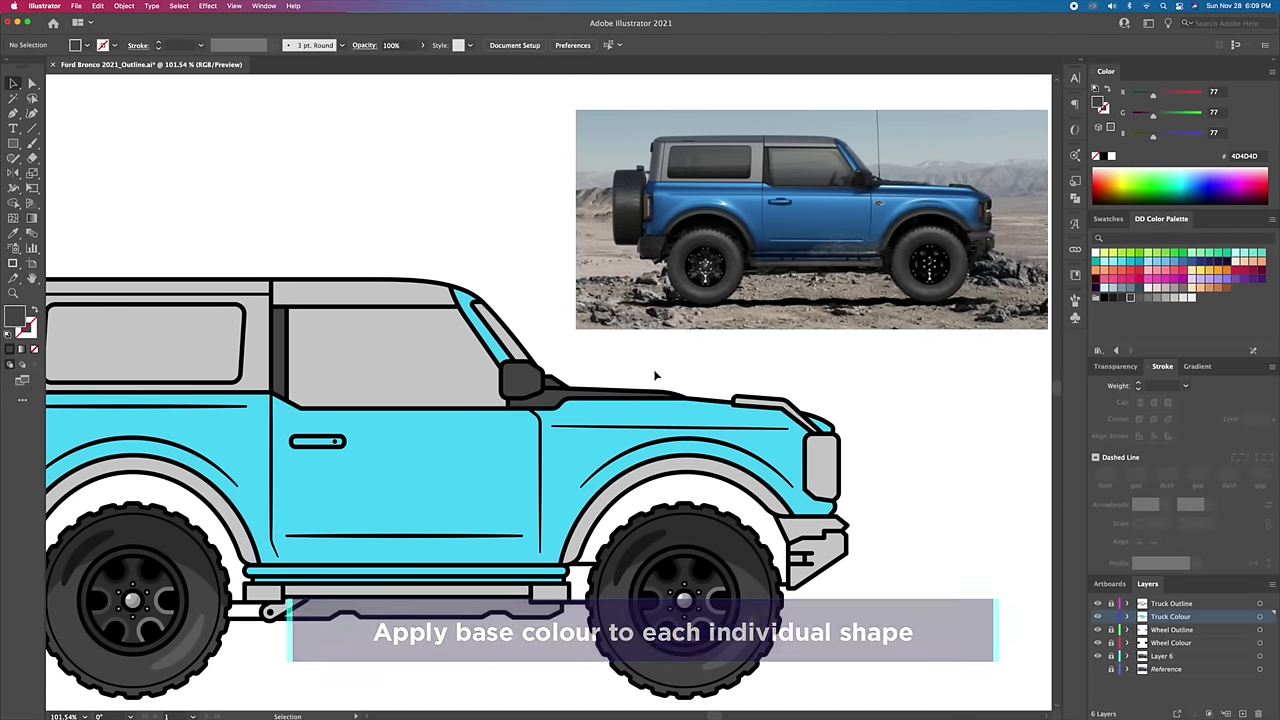
left_click(822, 548)
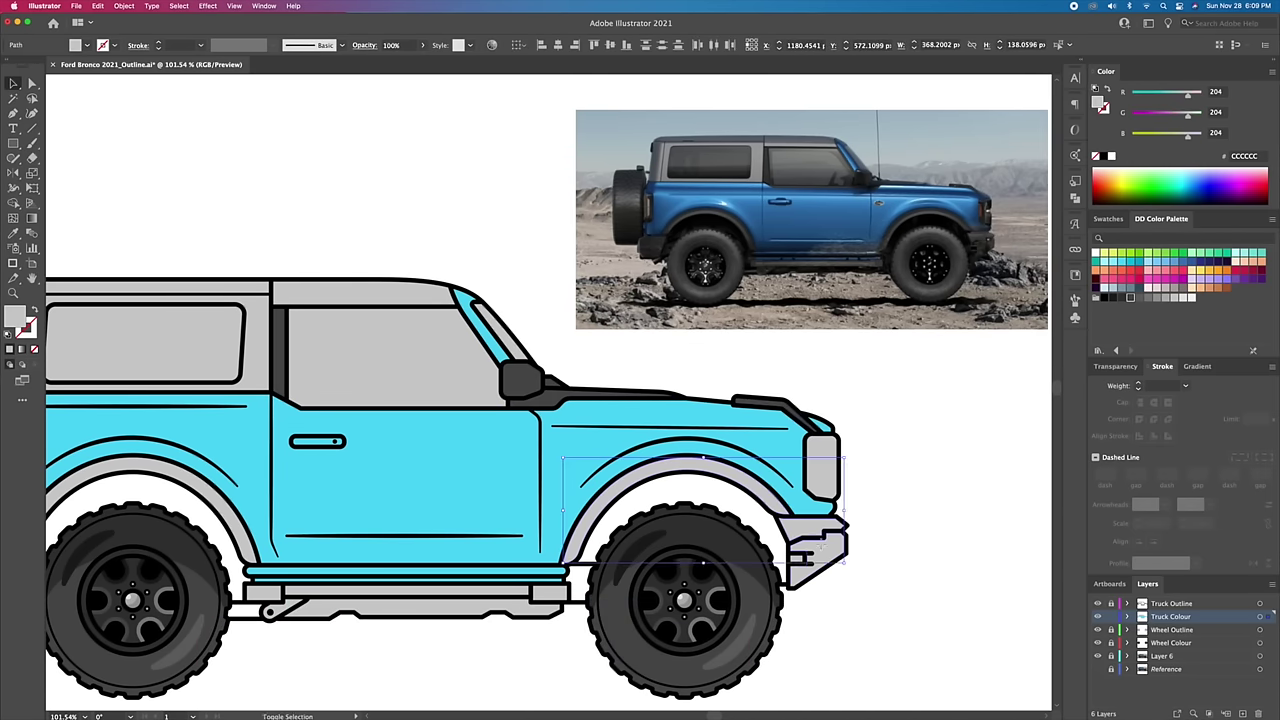
left_click(1112, 297)
Step: Fill the rear fender flare, rear bumper and spare tyre dark grey
scroll(700, 450, "left", 5)
left_click(300, 447)
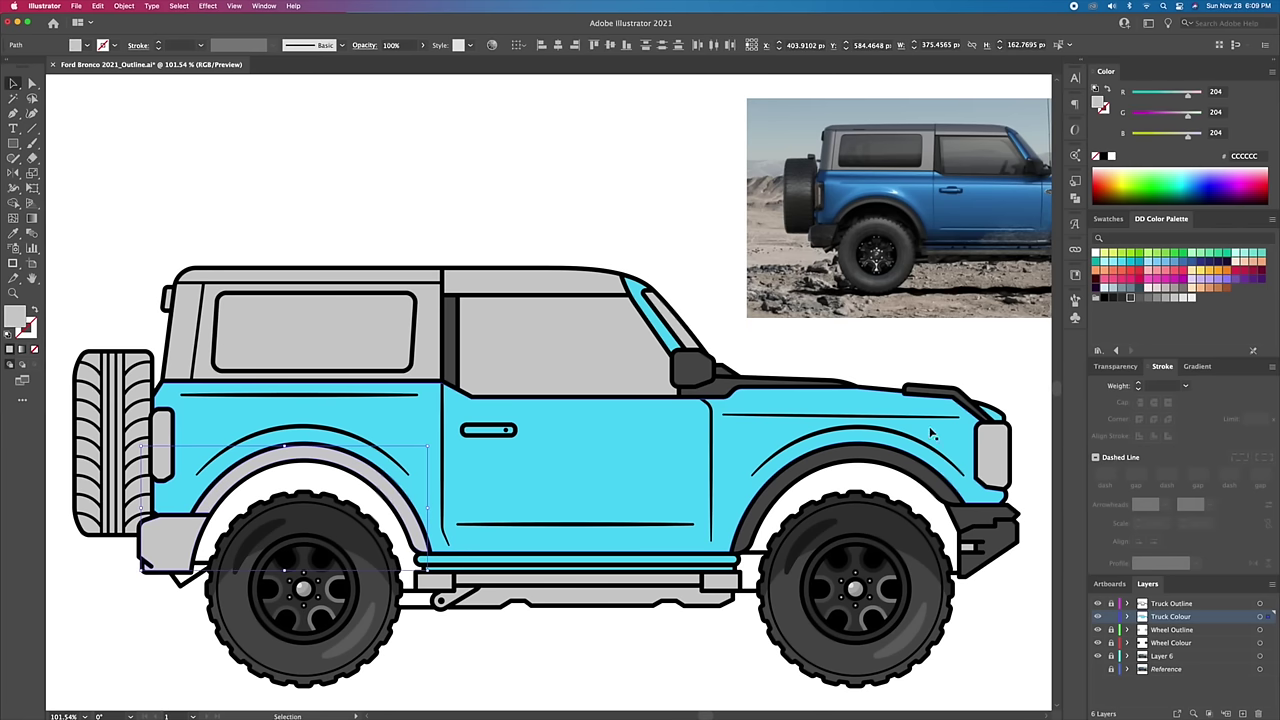
left_click(1112, 297)
left_click(462, 635)
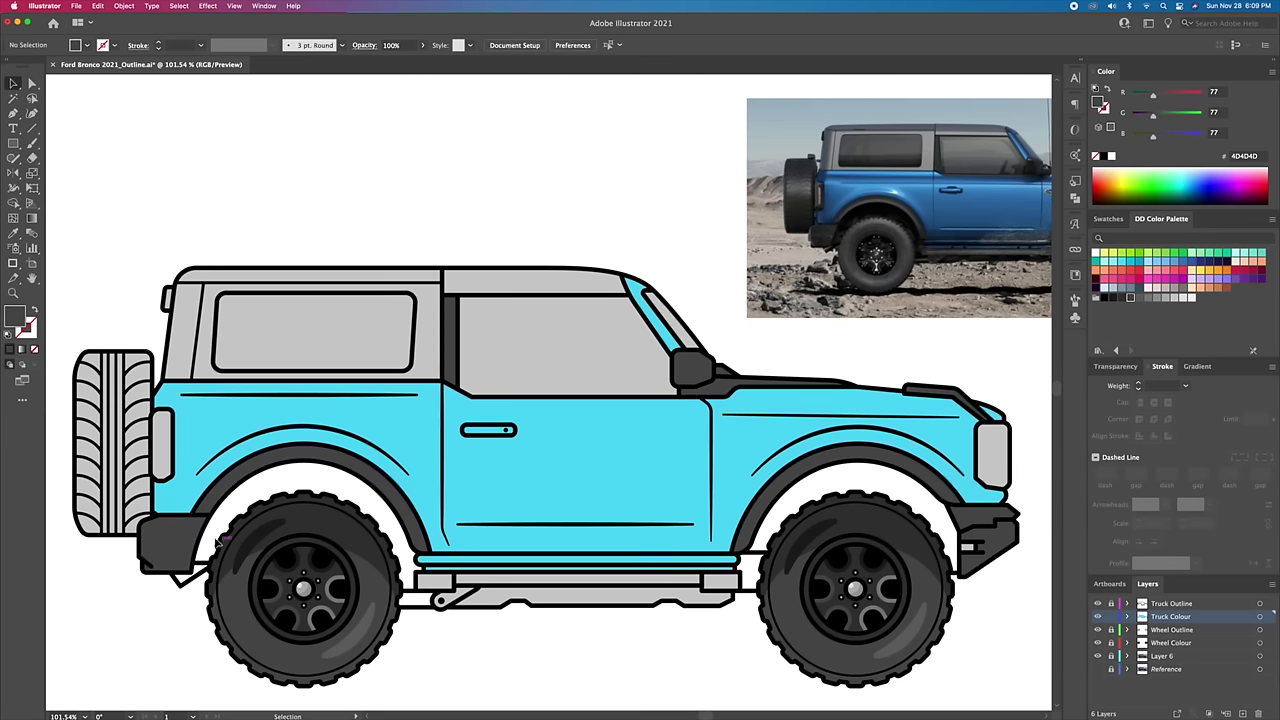
left_click(140, 497)
key("i")
left_click(376, 590)
left_click(552, 653)
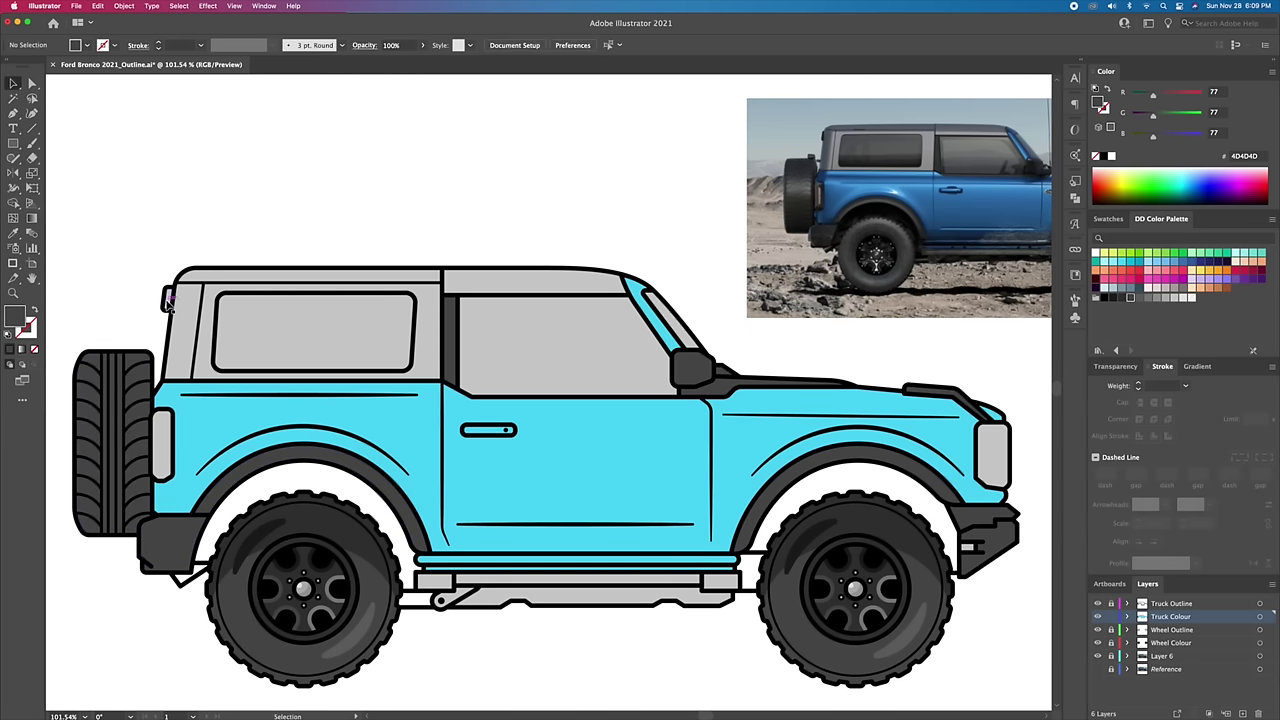
Step: Make both roof panels darker grey and bring the rear window in front of the roof
left_click(430, 280)
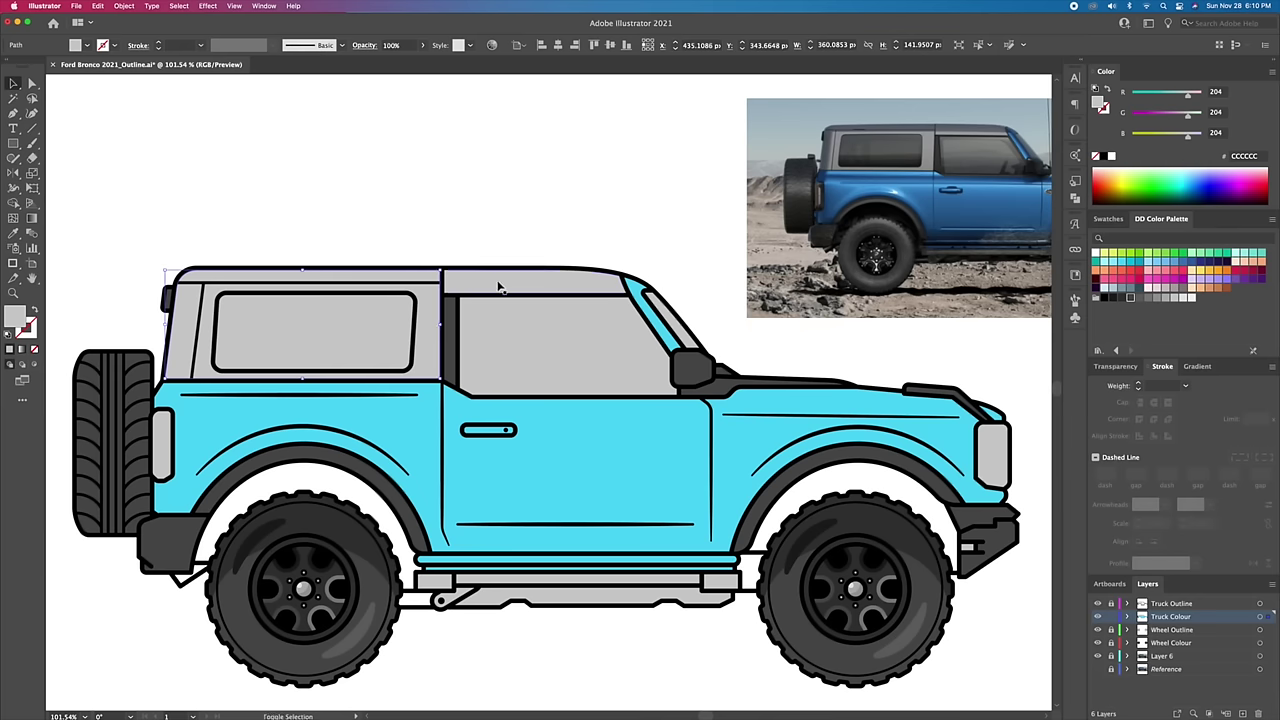
left_click(1151, 297)
left_click(657, 246)
left_click(397, 322)
key("i")
right_click(360, 298)
left_click(410, 553)
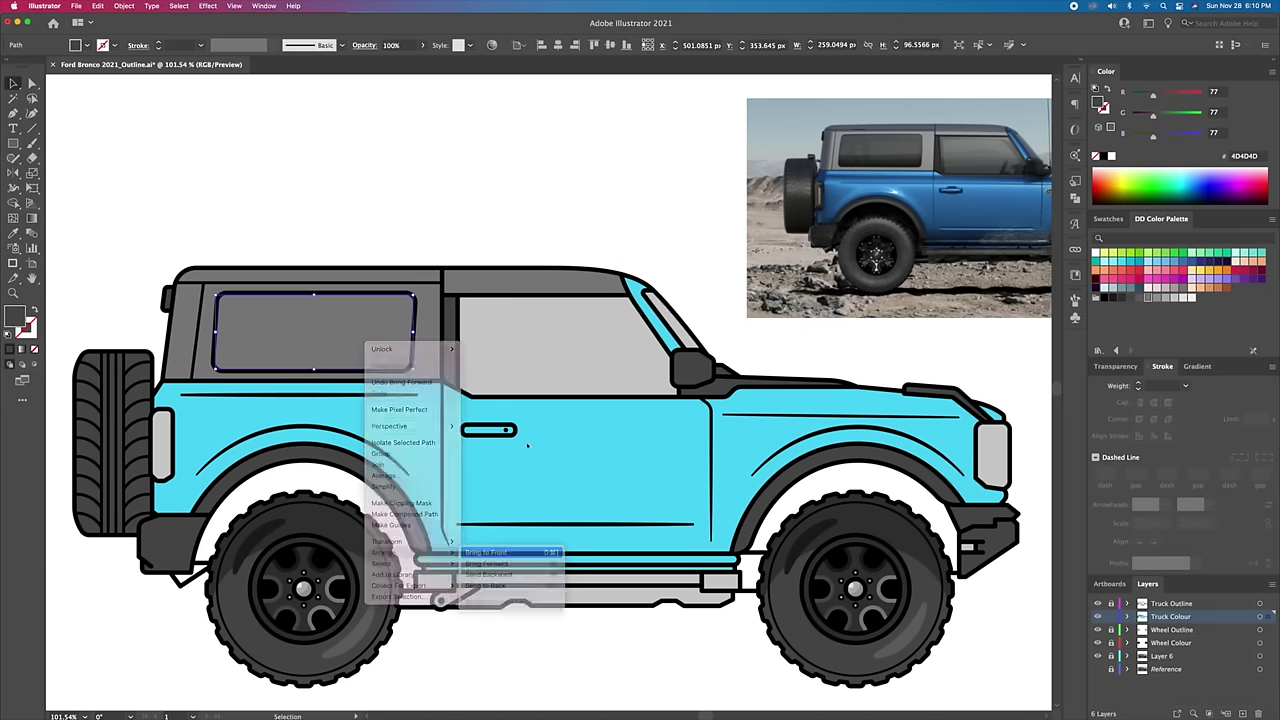
left_click(535, 184)
Step: Fill the rocker panel, skid plate and front window glass in dark greys
scroll(538, 195, "up", 2)
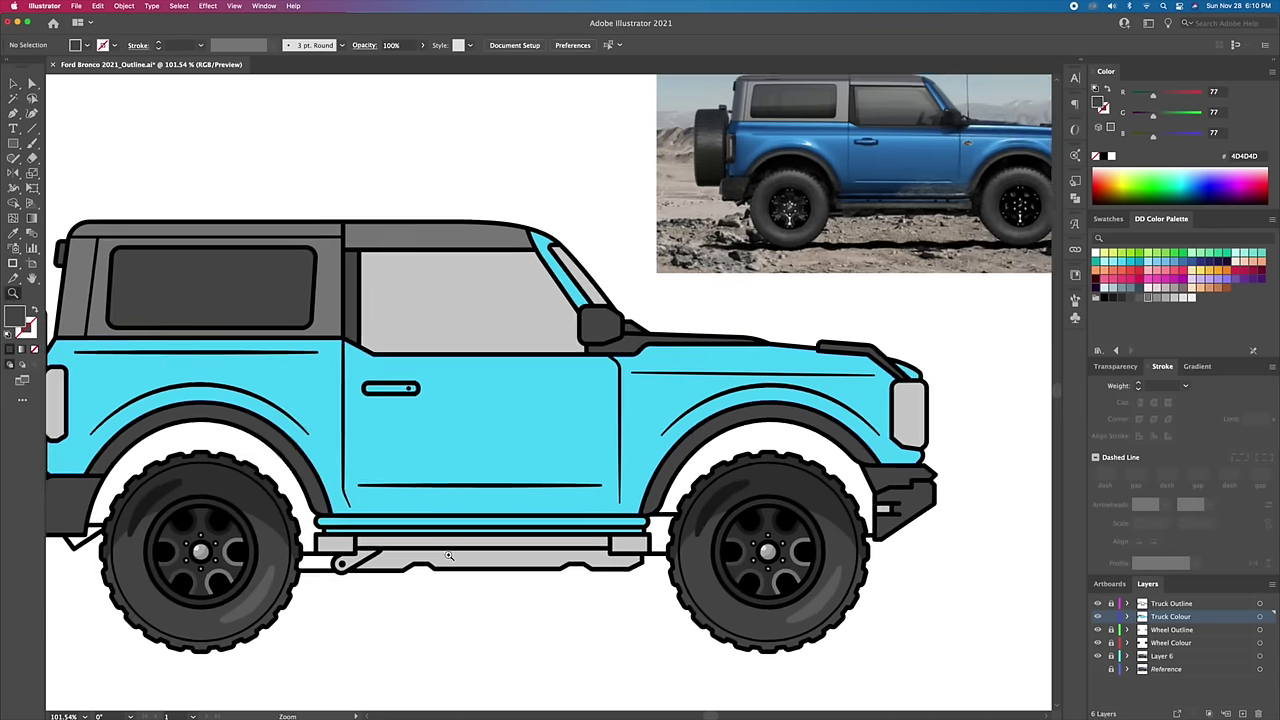
scroll(591, 543, "up", 2)
left_click(591, 543)
left_click(1135, 298)
scroll(600, 450, "right", 1)
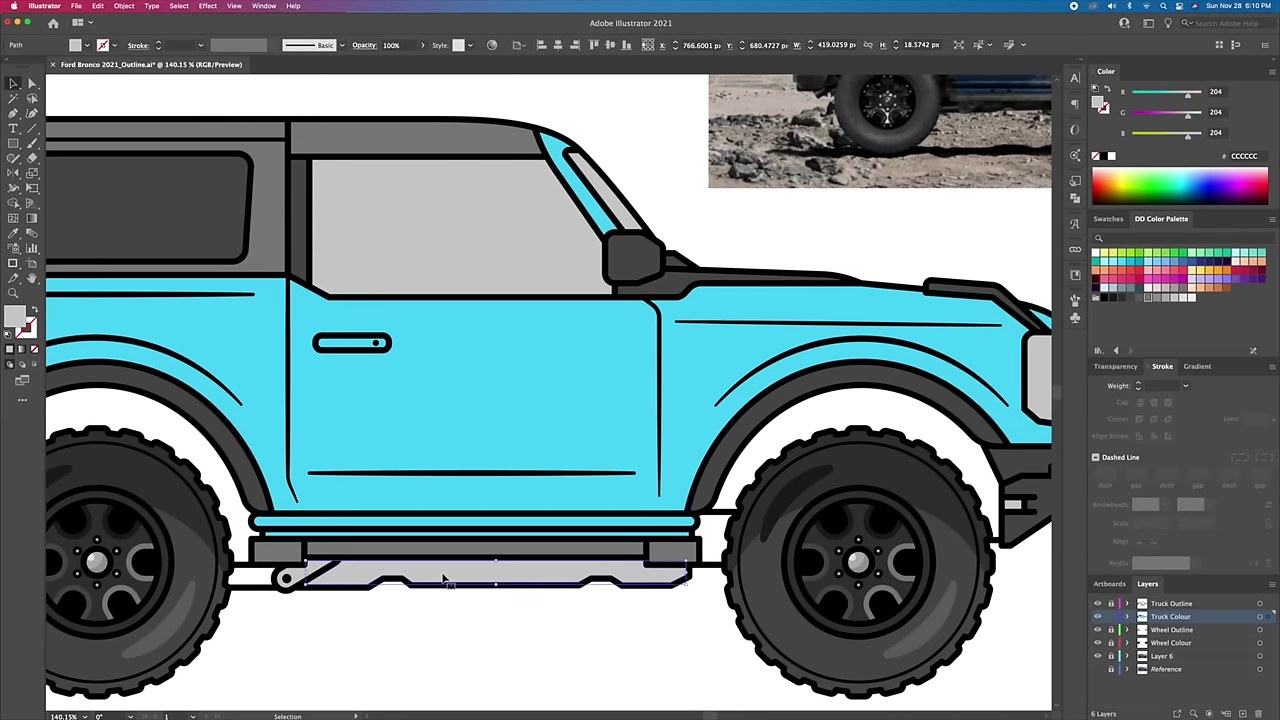
left_click(480, 577)
scroll(517, 639, "down", 2)
scroll(560, 480, "up", 2)
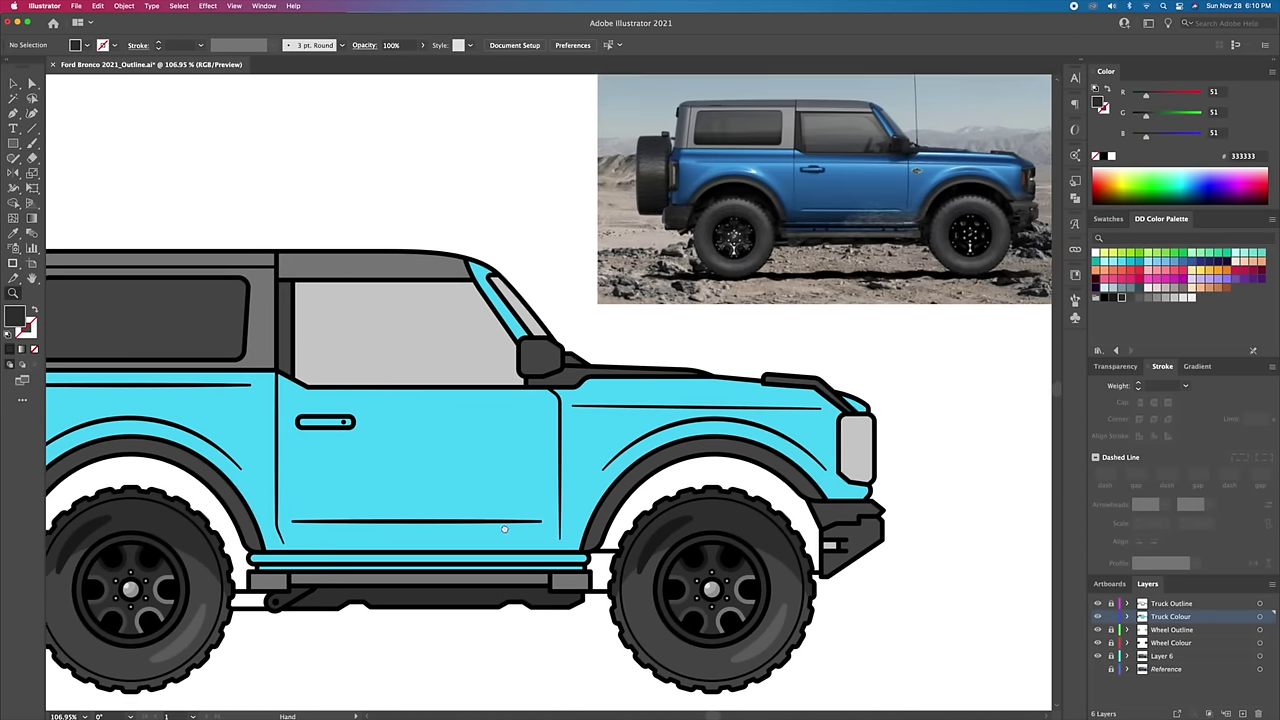
left_click(440, 390)
left_click(1122, 298)
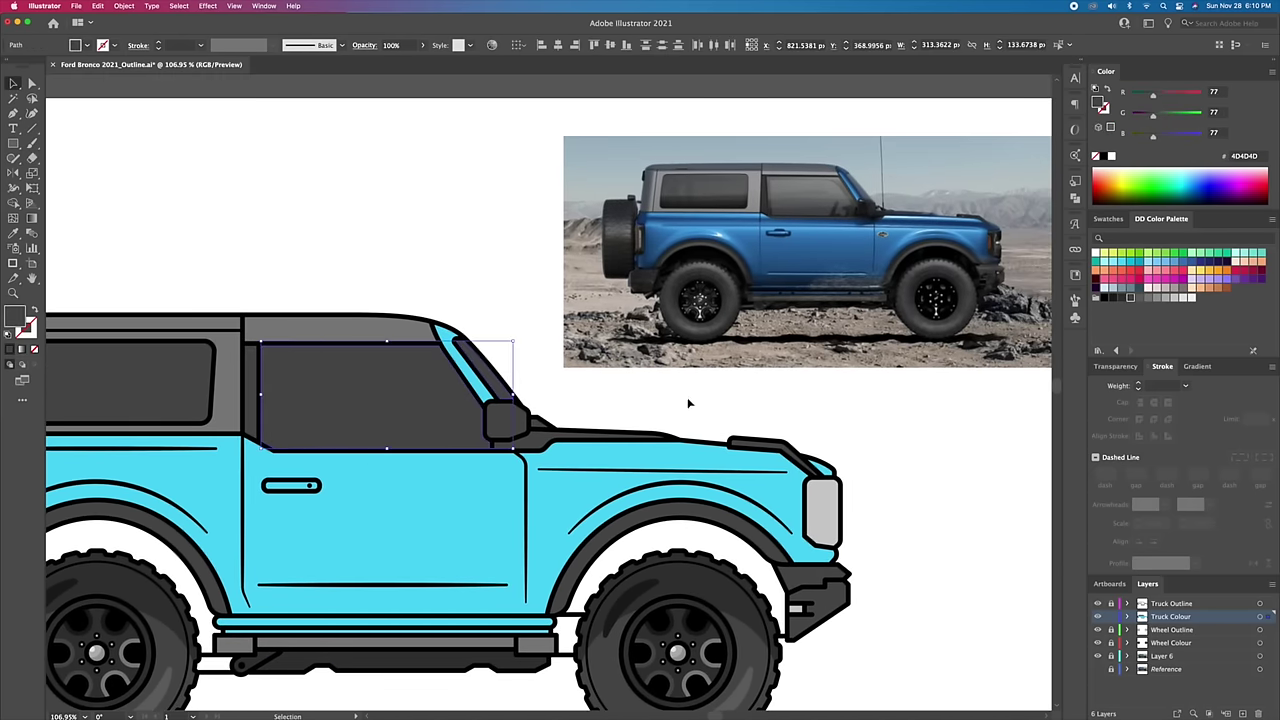
left_click(943, 409)
scroll(803, 397, "left", 1)
Step: Draw a closed dark shape behind the front wheel, extending to the front bumper
left_click(434, 481)
left_click(471, 480)
left_click(903, 440)
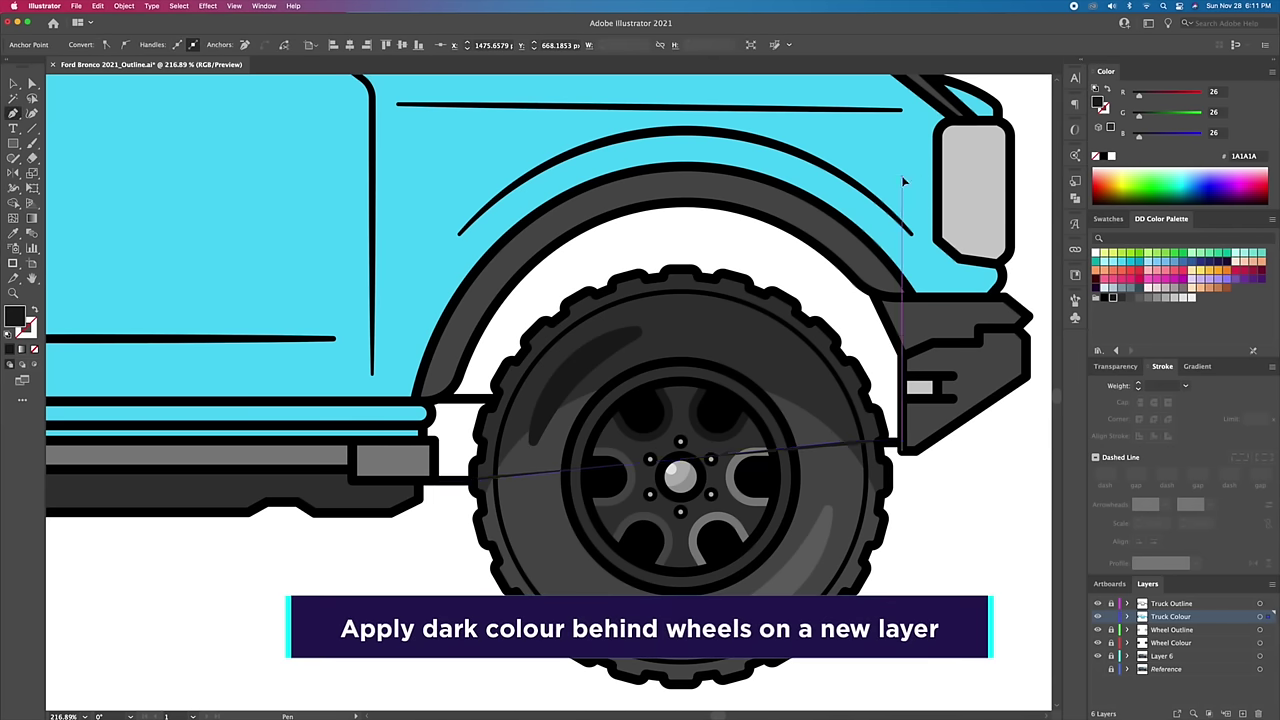
left_click(904, 176)
left_click(431, 176)
left_click(434, 481)
key("v")
scroll(433, 539, "down", 2)
Step: Create a new layer for the wheel backing and move it beneath the wheel artwork
left_click(1165, 656)
left_click(1243, 713)
left_click_drag(1271, 617, 1272, 657)
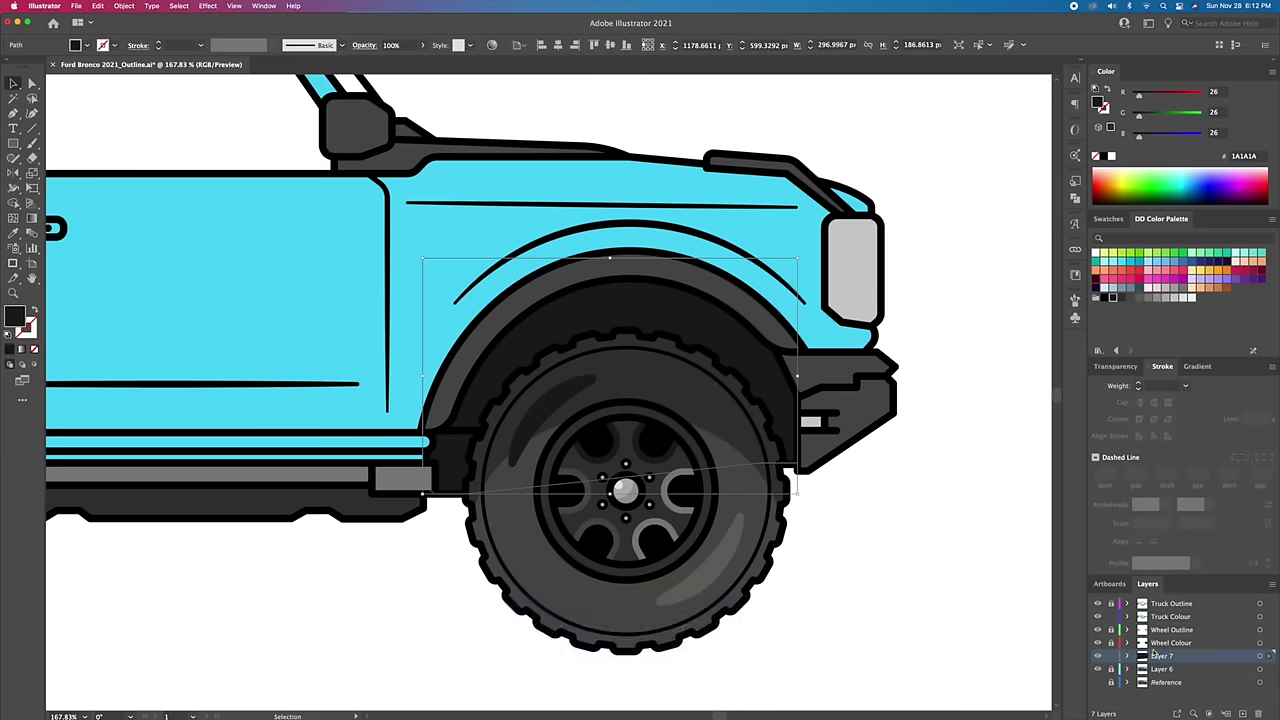
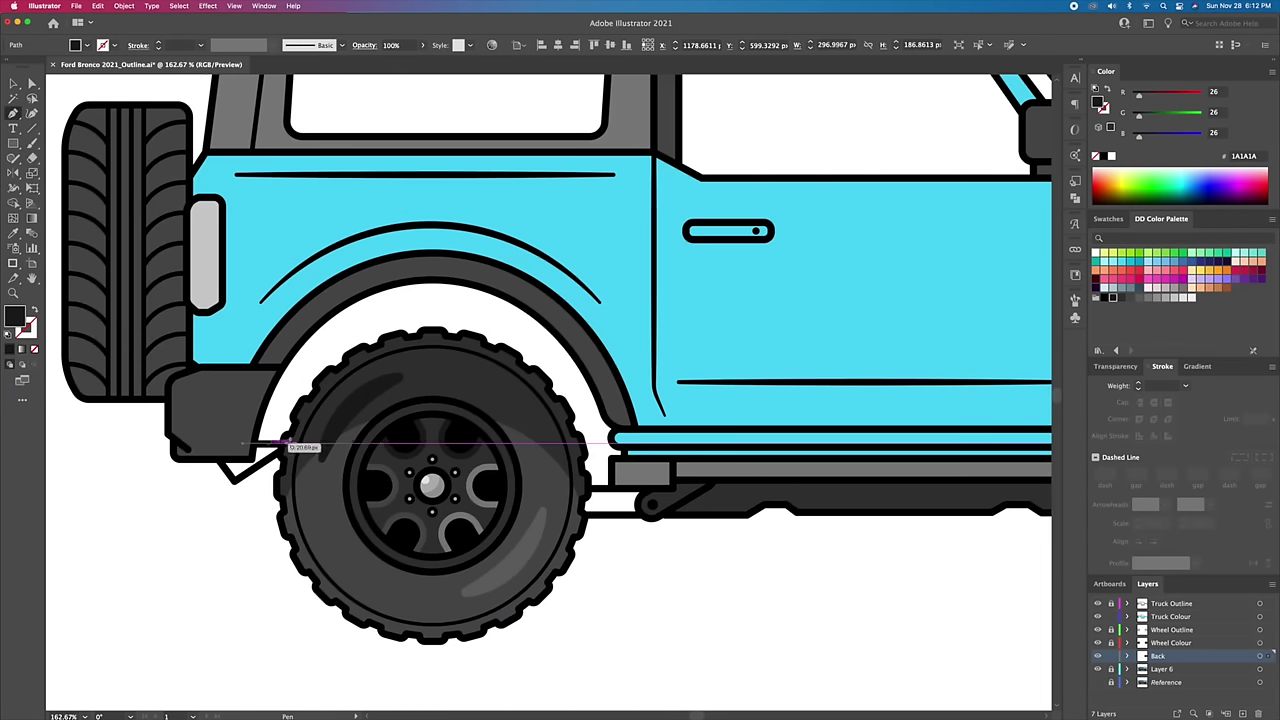
Step: Draw a small rectangle over the amber headlight indicator
left_click(520, 442)
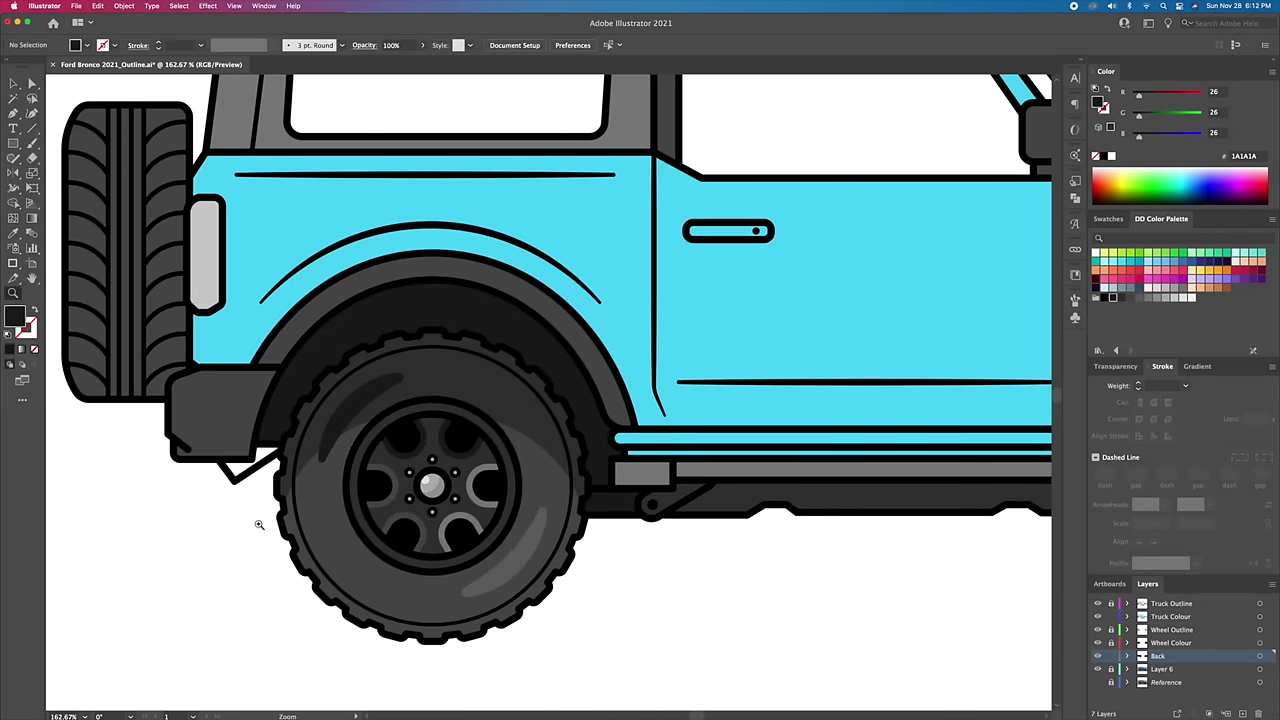
key("ctrl+y")
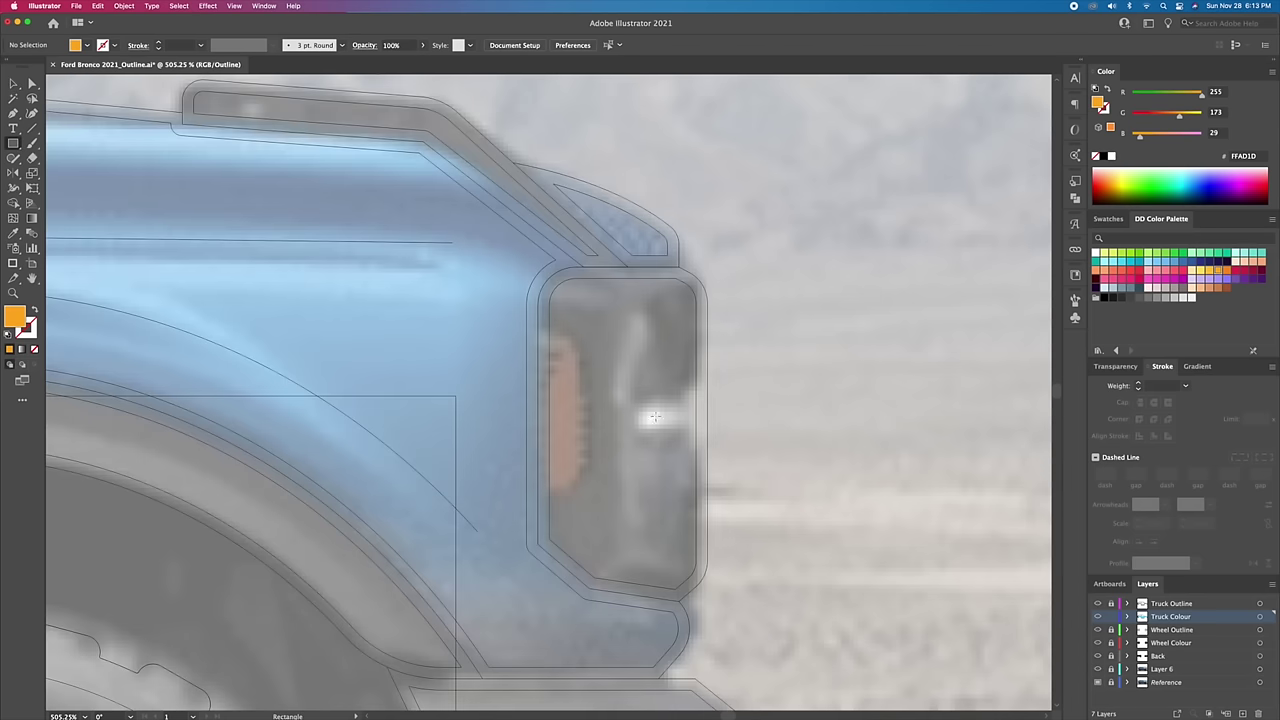
left_click_drag(581, 491, 581, 491)
key("v")
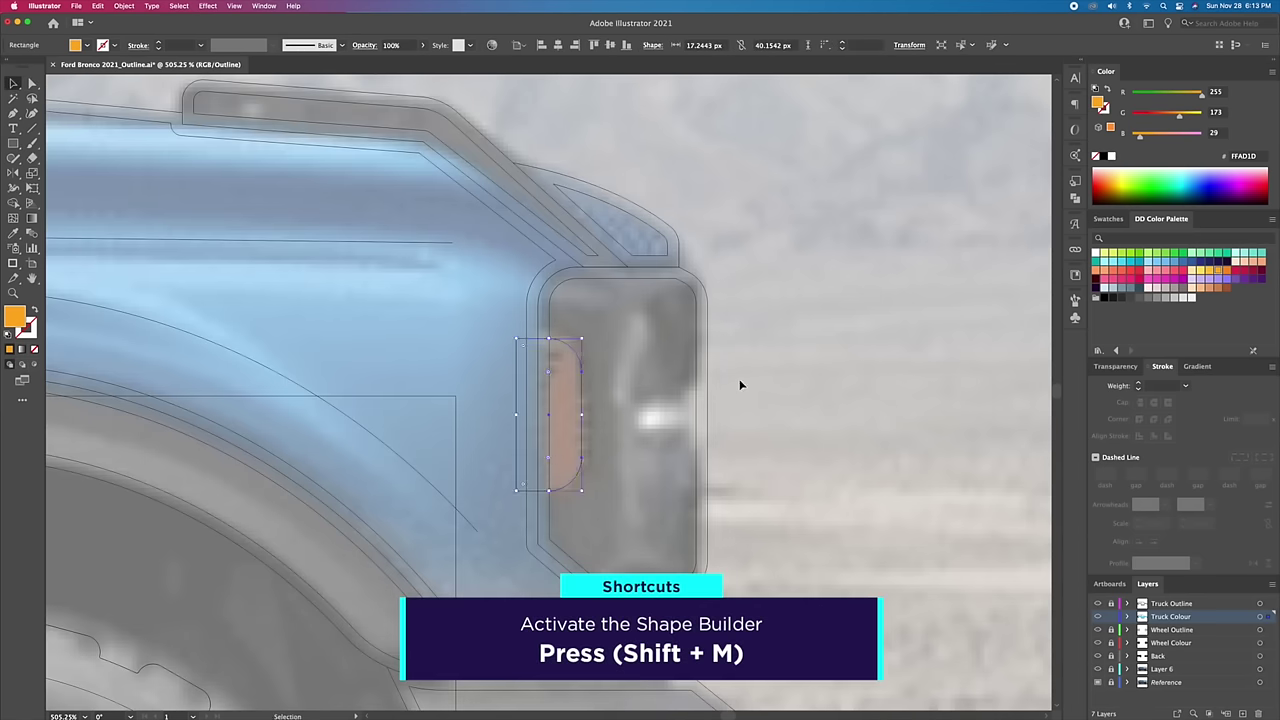
key("ctrl+y")
left_click(740, 384)
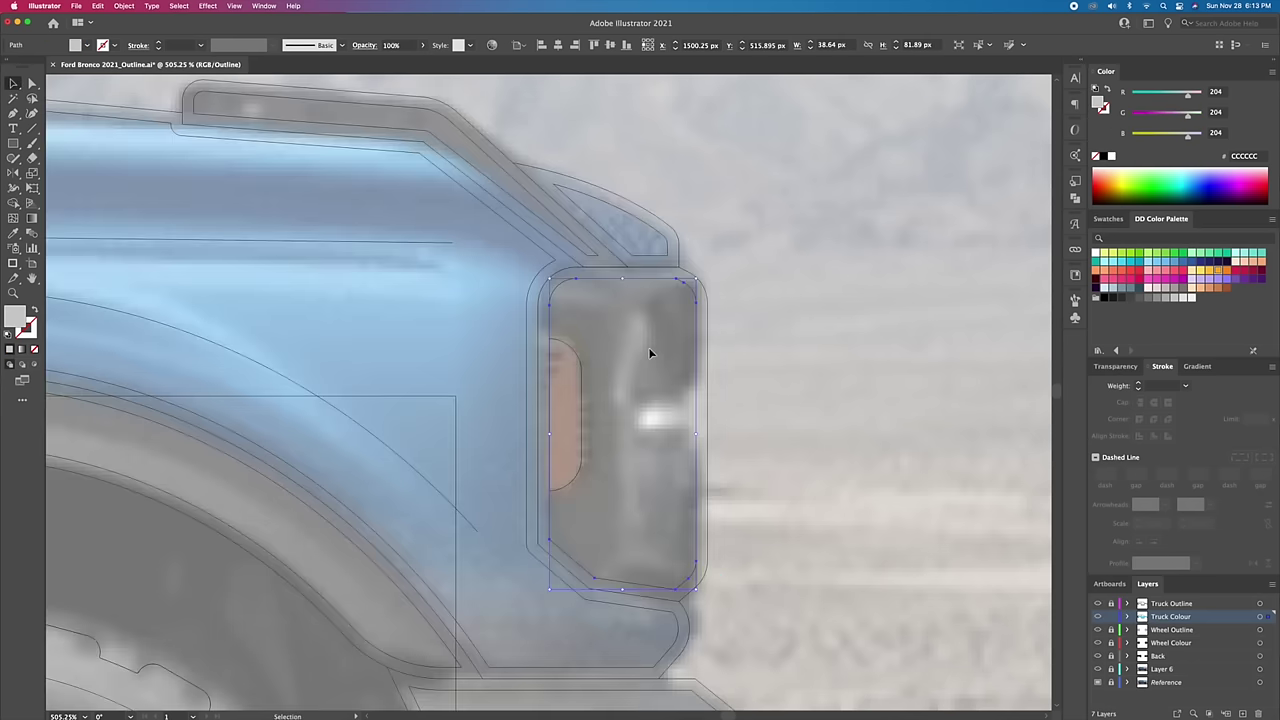
Step: Fill the headlight lens dark grey #666666
left_click(649, 350)
left_click(1156, 297)
left_click(1139, 297)
left_click(900, 302)
Step: Draw a rounded light grey bar inside the headlight
key("ctrl+y")
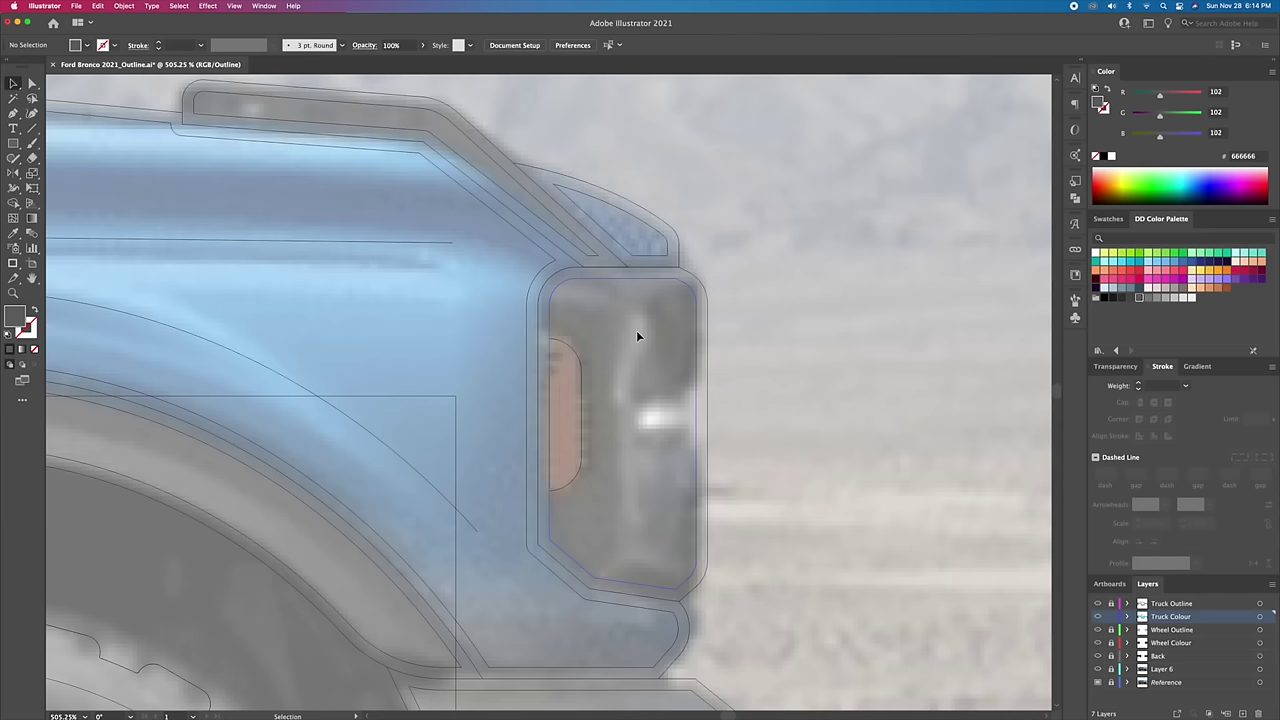
left_click_drag(628, 438, 628, 438)
key("ctrl+y")
key("shift+m")
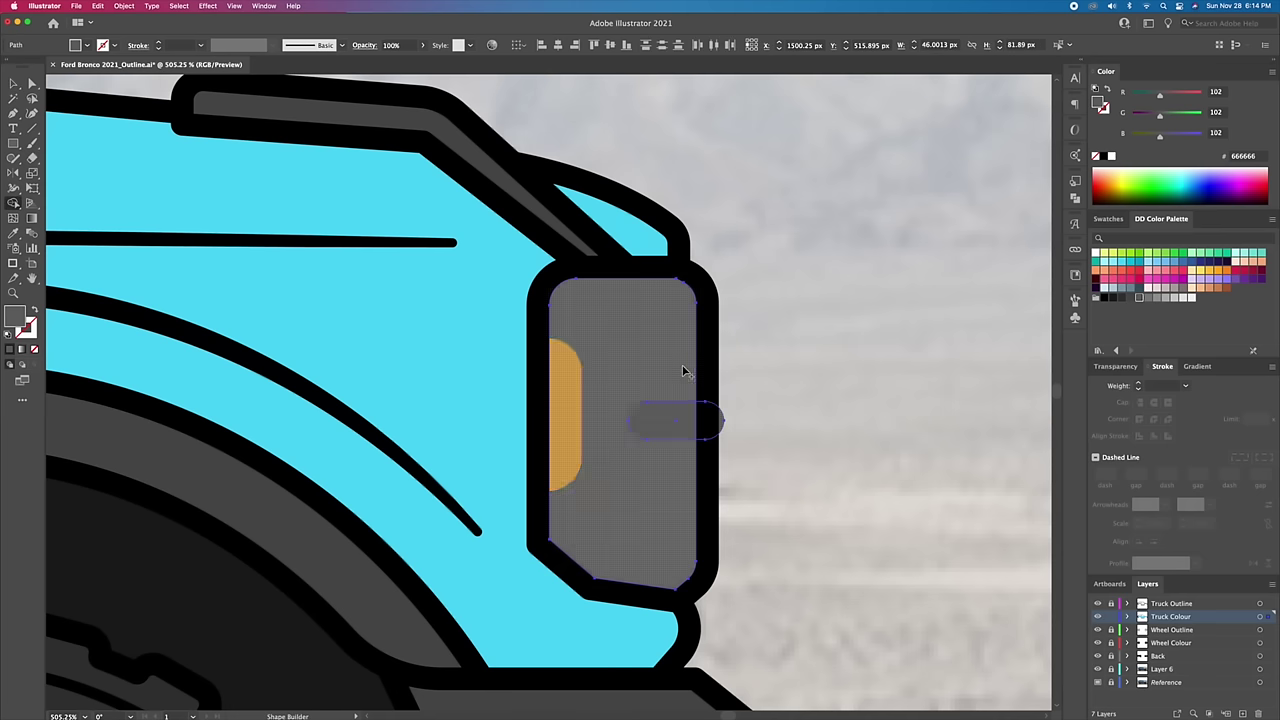
left_click(665, 420)
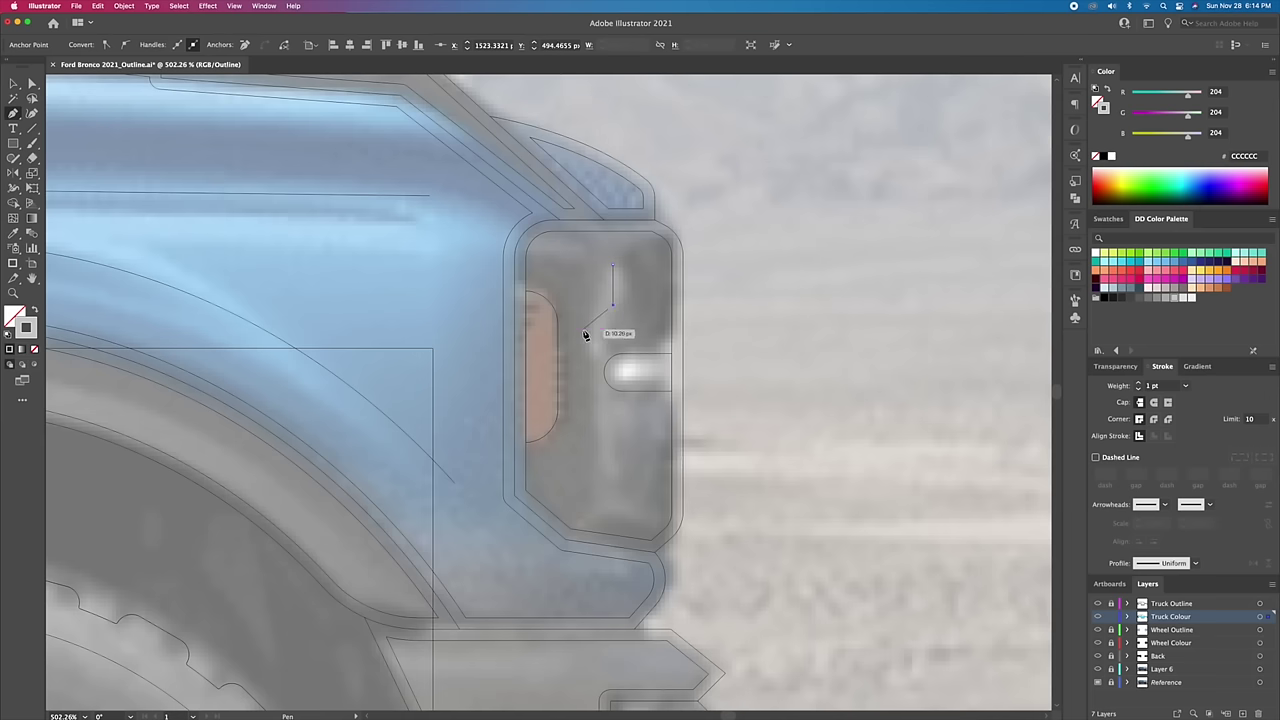
Step: Thicken the curved headlight line, outline its stroke, and fill it dark grey #4D4D4D
left_click_drag(581, 494, 592, 497)
key("ctrl+y")
left_click(1141, 383)
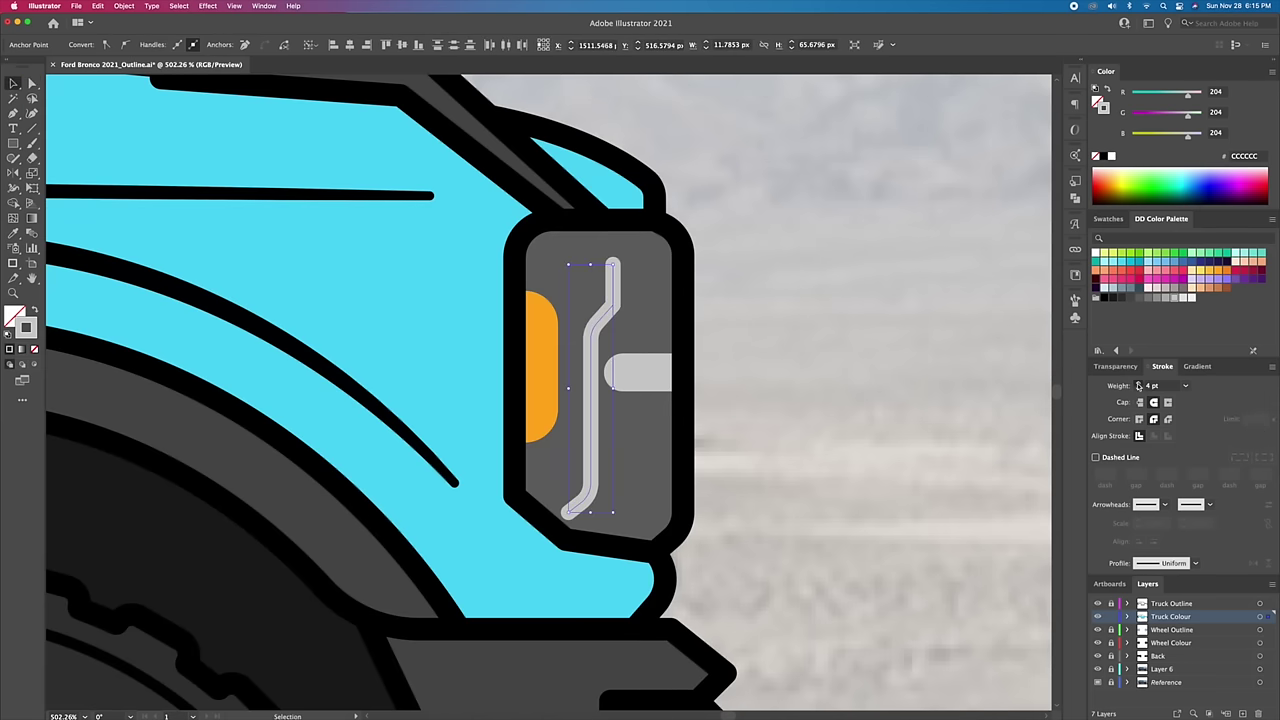
key("Up")
key("Up")
key("v")
left_click(124, 5)
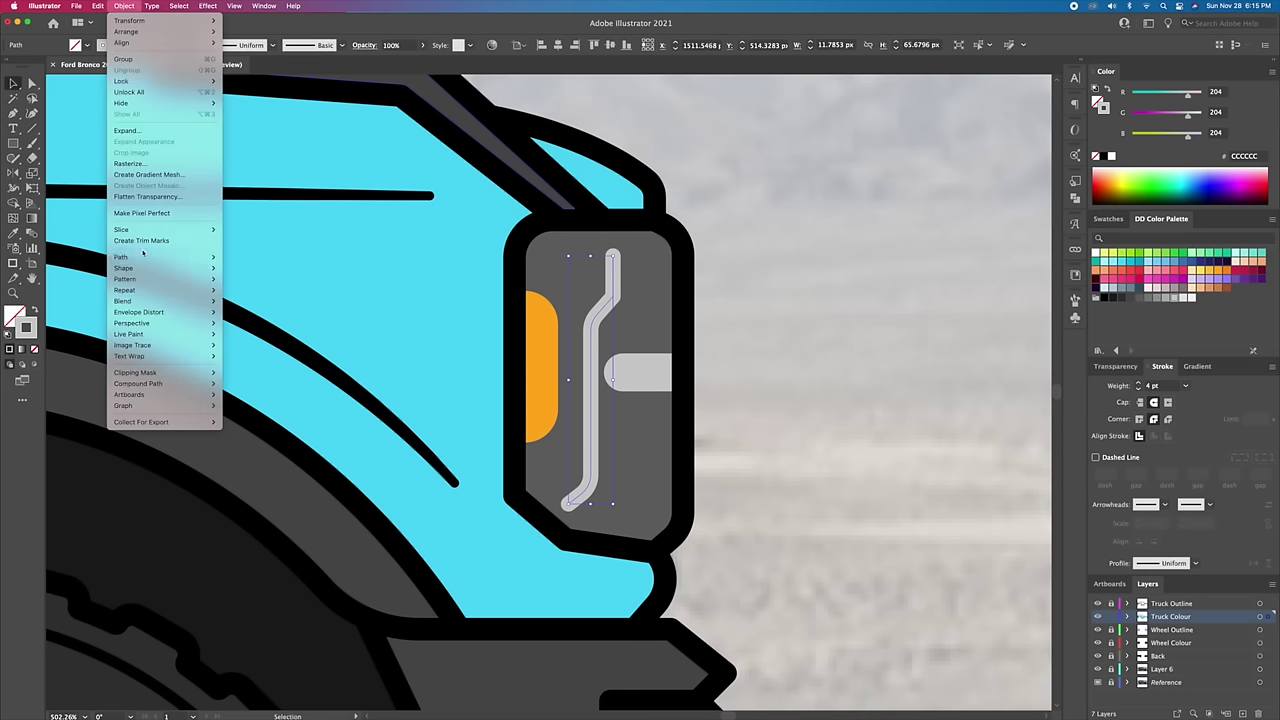
left_click(265, 284)
left_click(1130, 297)
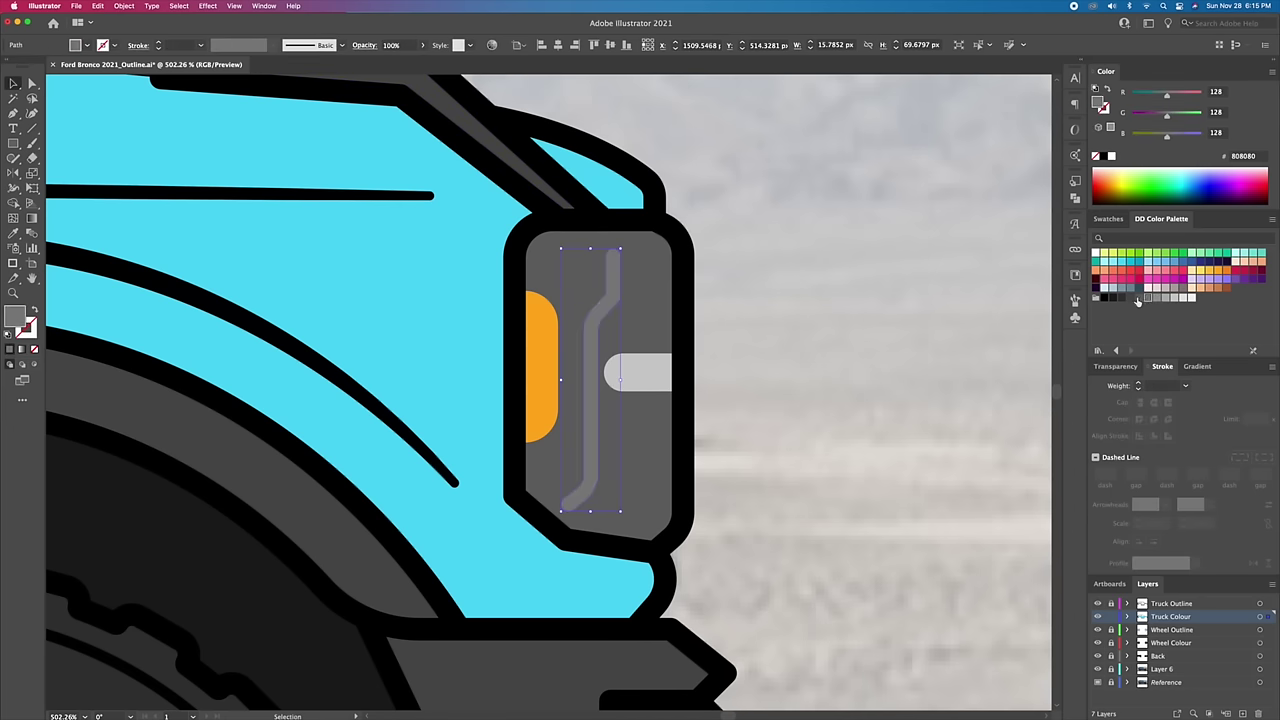
Step: Add a recoloured rectangle over the lower amber indicator
key("ctrl+shift+a")
key("m")
left_click_drag(490, 362, 569, 457)
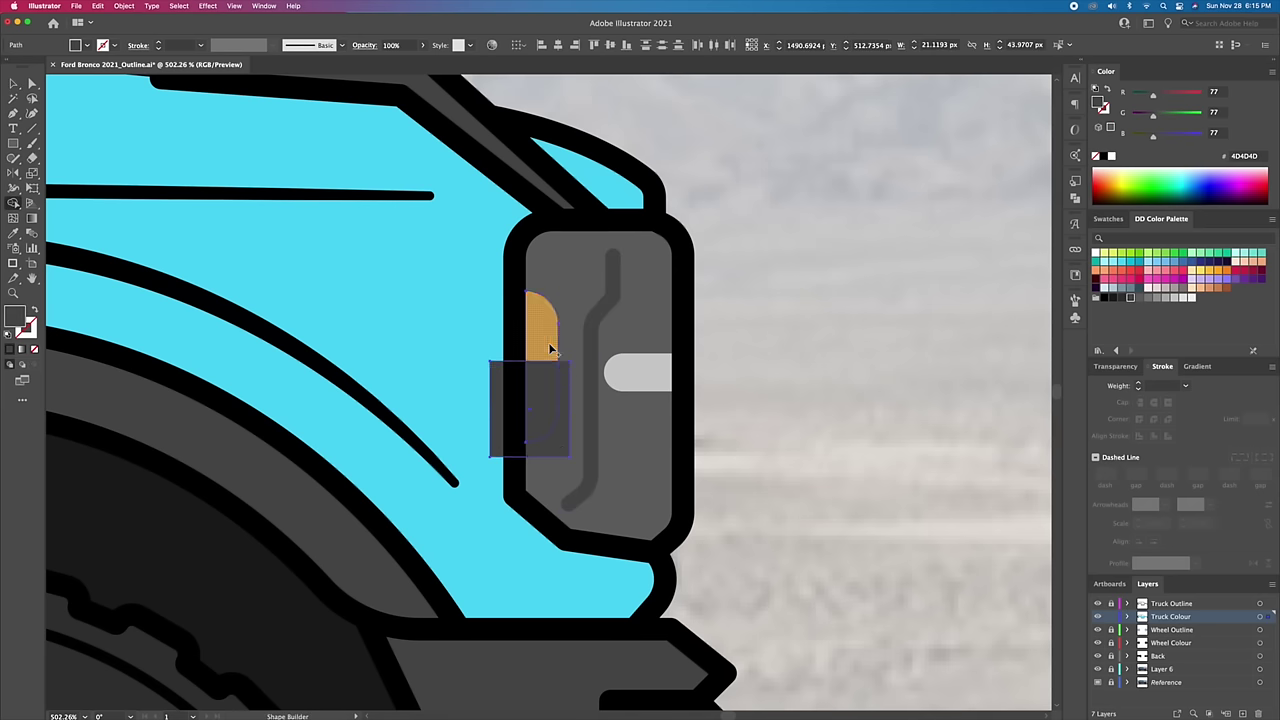
left_click(1226, 270)
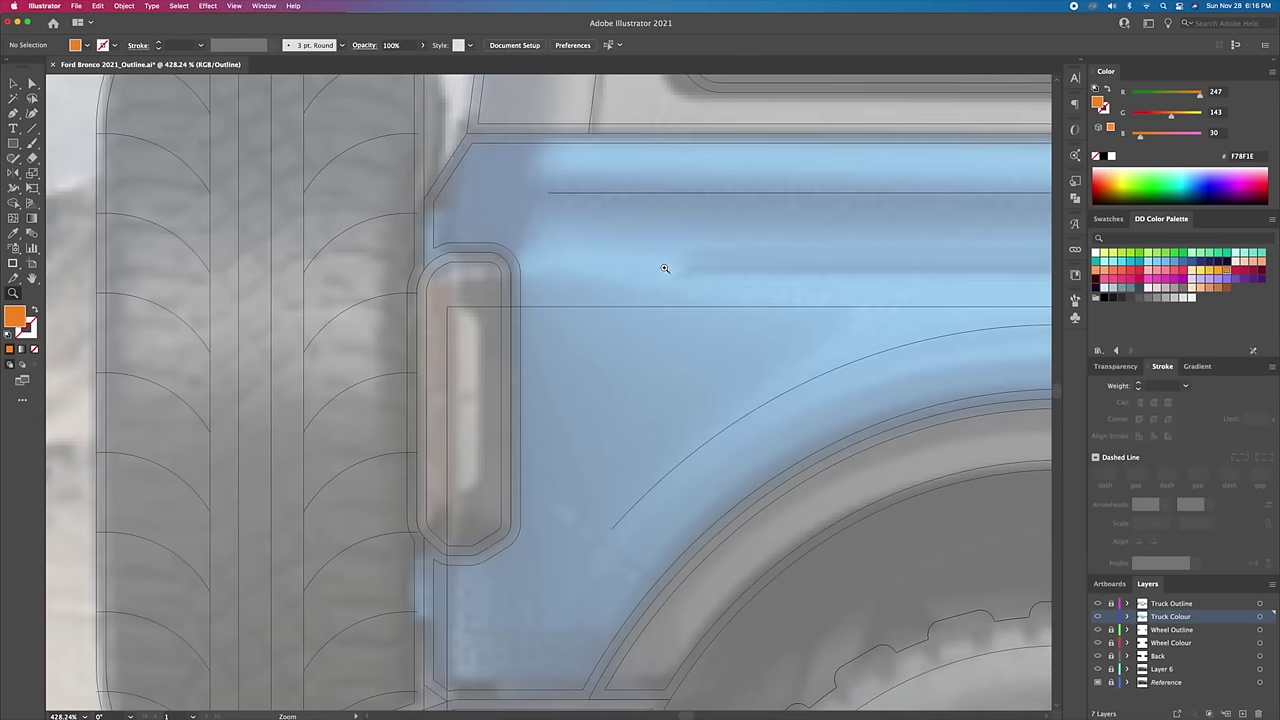
Step: Draw an orange strip on the tail light and trim it with Shape Builder
key("p")
left_click(447, 248)
left_click(447, 505)
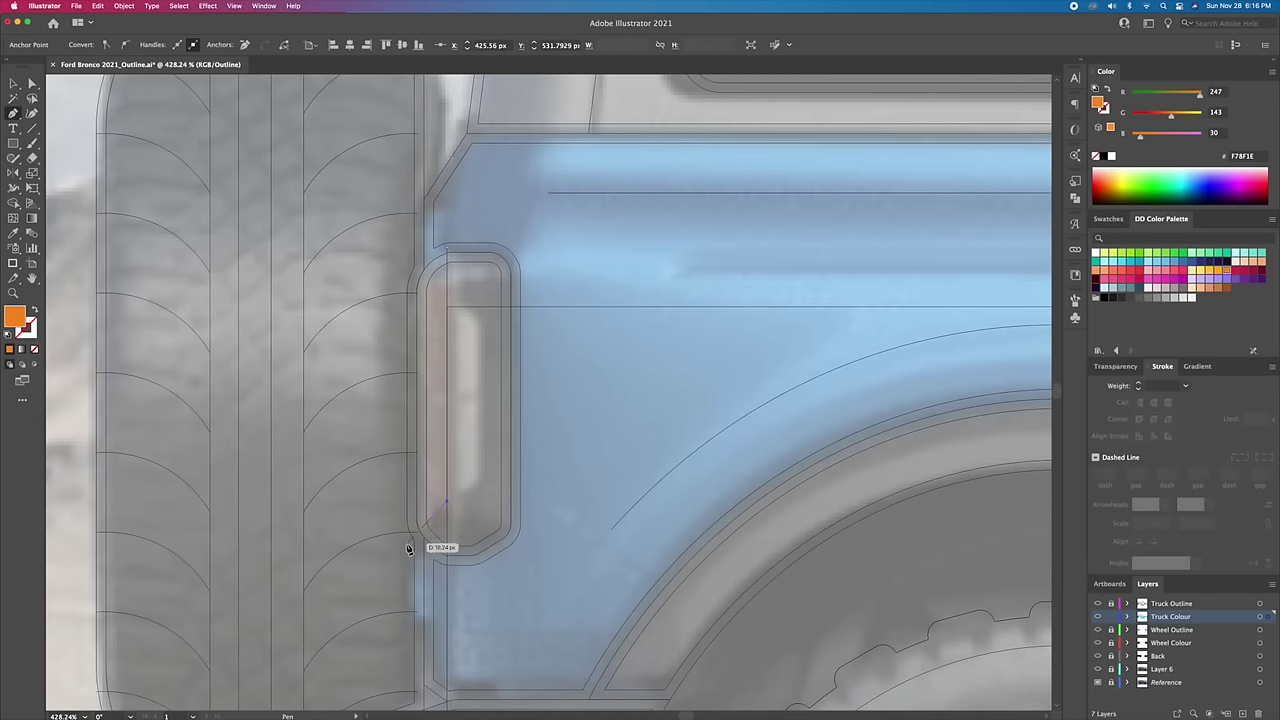
left_click(447, 250)
key("ctrl+y")
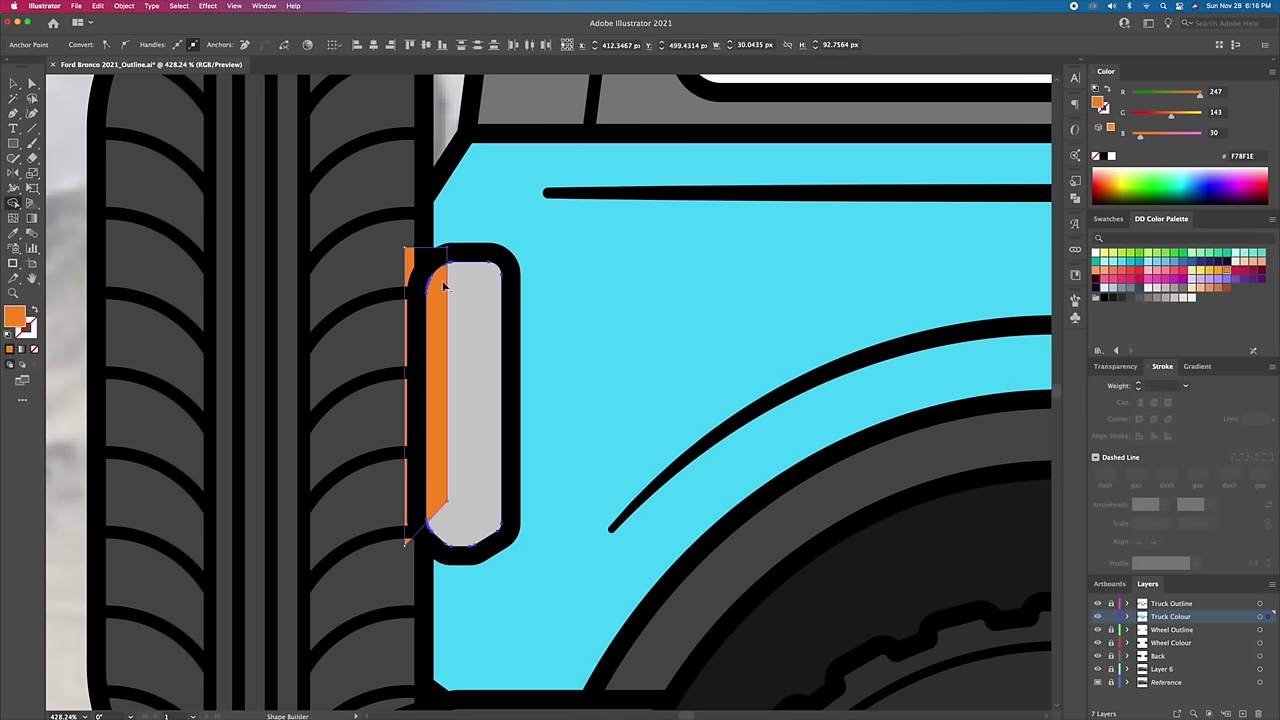
key("a")
key("v")
Step: Fill the tail light lens #666666 and add a light grey rectangular insert
left_click(486, 463)
left_click(1143, 298)
key("ctrl+y")
left_click_drag(481, 481, 451, 463)
key("a")
key("ctrl+y")
key("v")
left_click(437, 330)
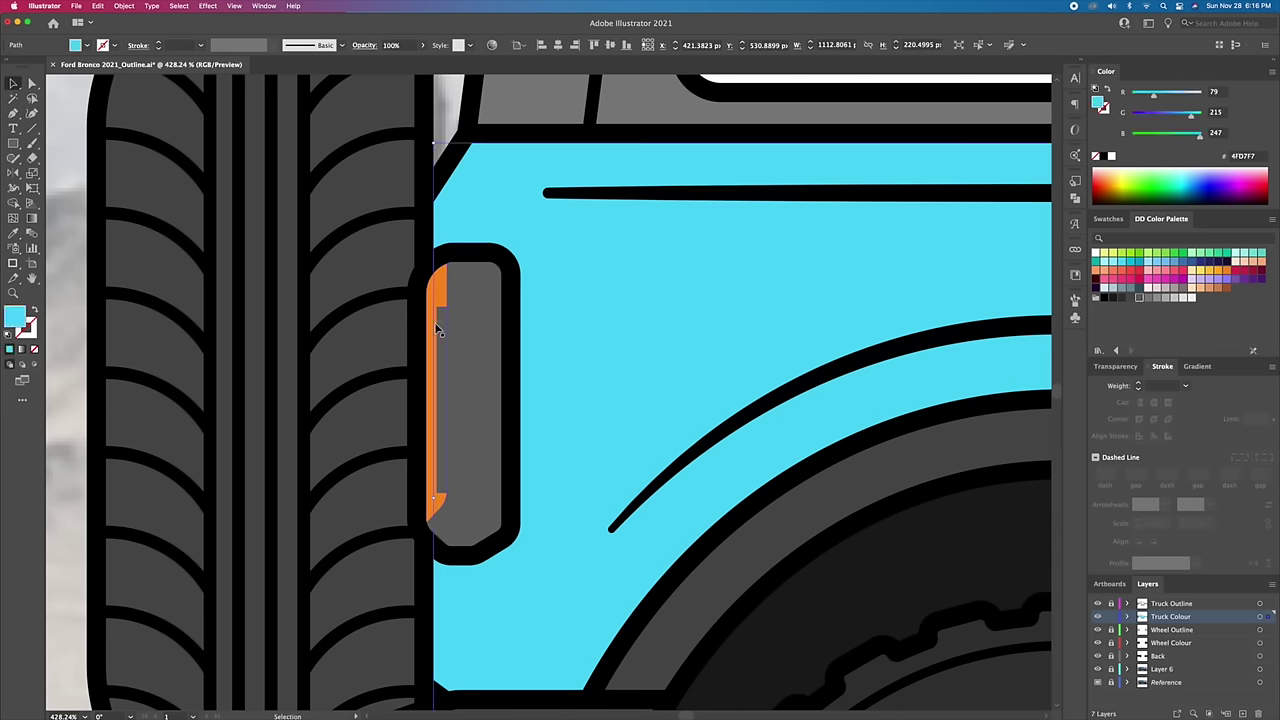
left_click(437, 330)
key("Right")
key("Right")
left_click(1184, 297)
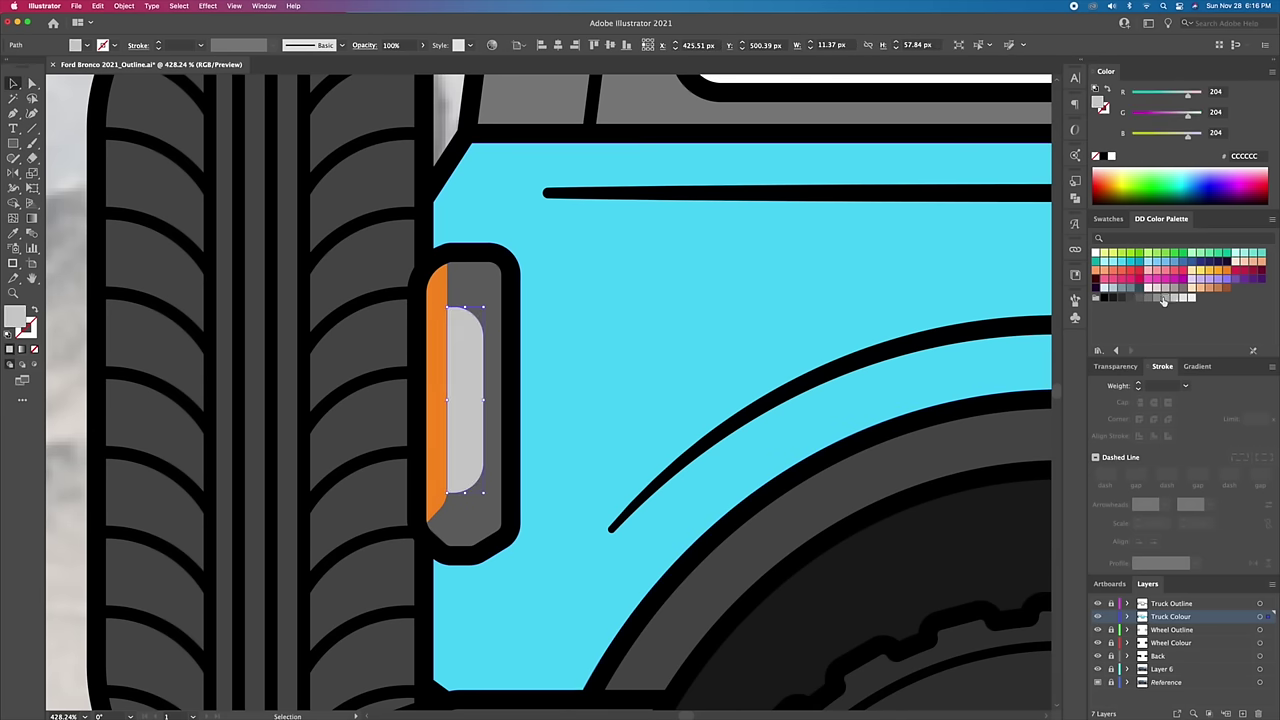
Step: Draw a black shadow ellipse beneath the wheels
key("ctrl+0")
key("l")
left_click_drag(157, 547, 915, 571)
Step: Paste a copy of the side mirror in front and move it upward
key("v")
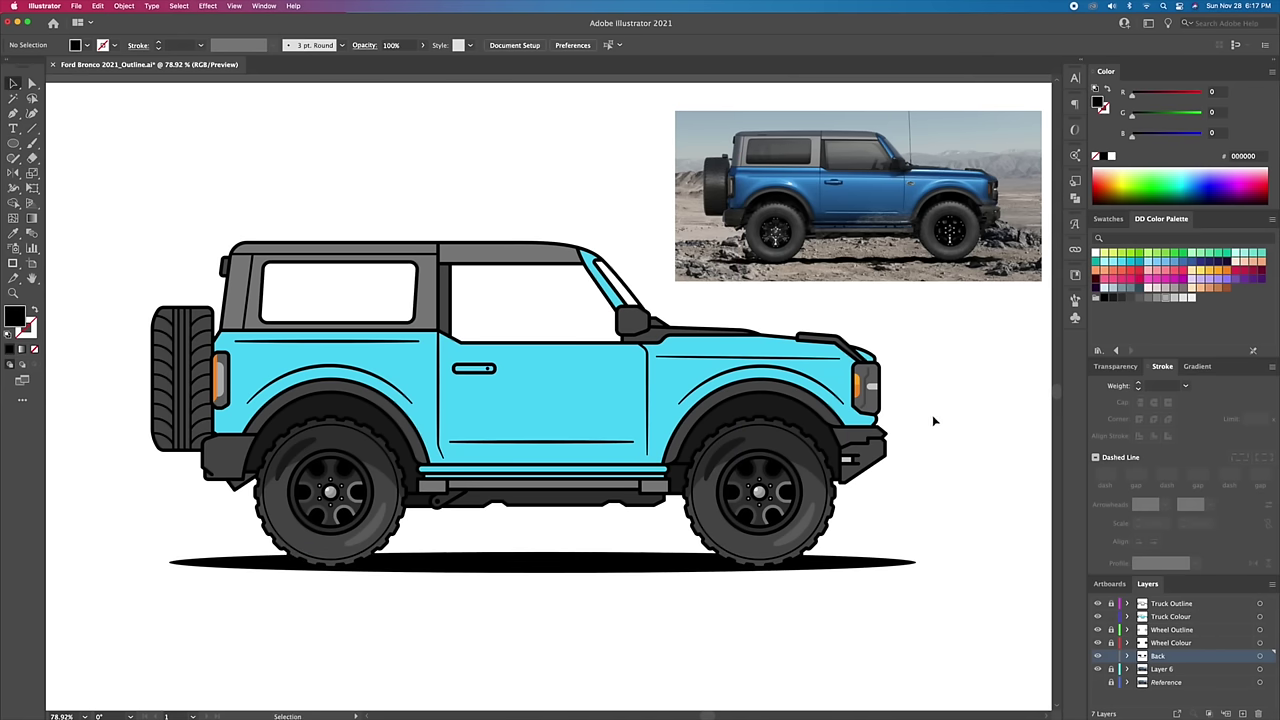
left_click(98, 6)
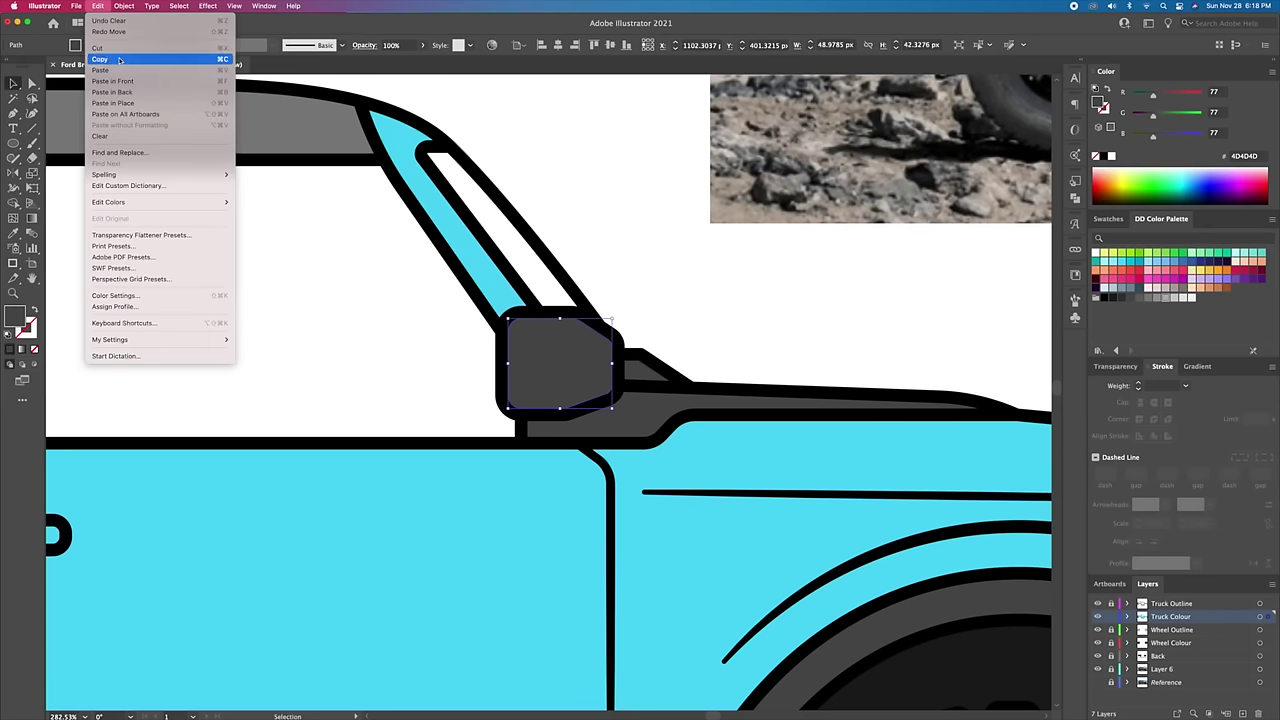
left_click(119, 60)
left_click(98, 6)
left_click(112, 81)
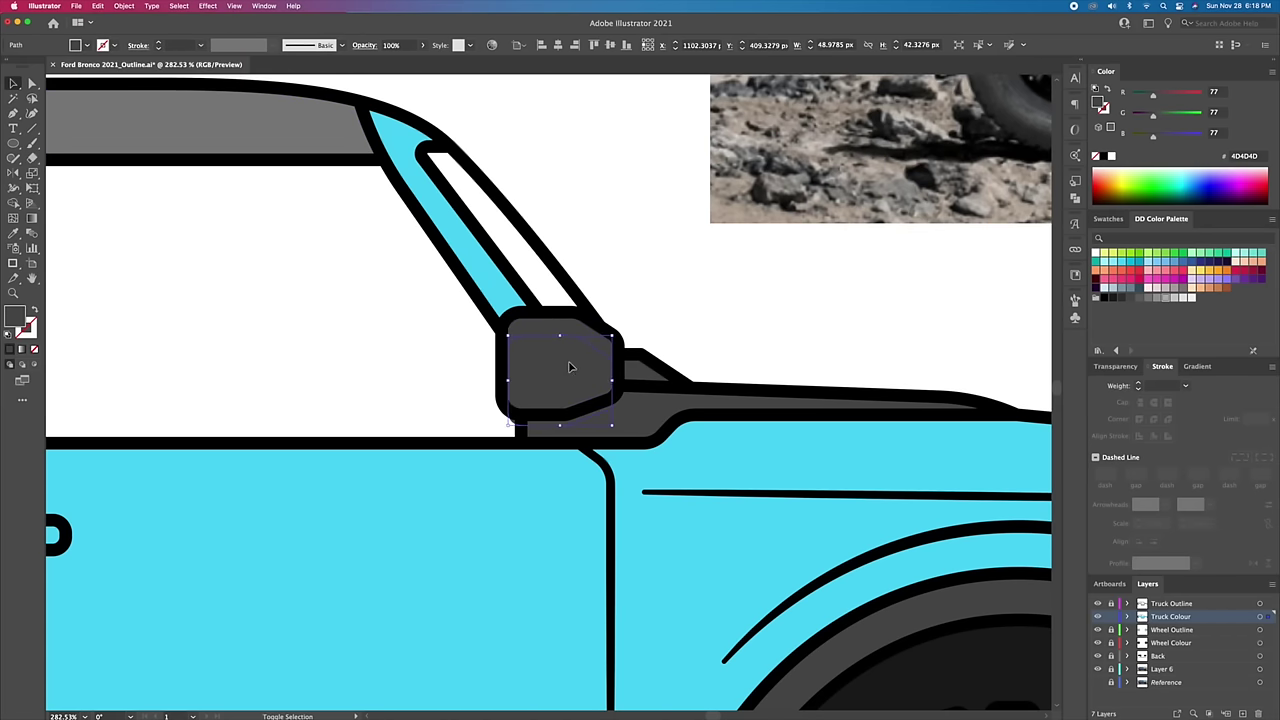
left_click_drag(586, 368, 587, 347)
Step: Merge the raised copy with the mirror and fill that piece #333333
left_click(601, 398, "shift")
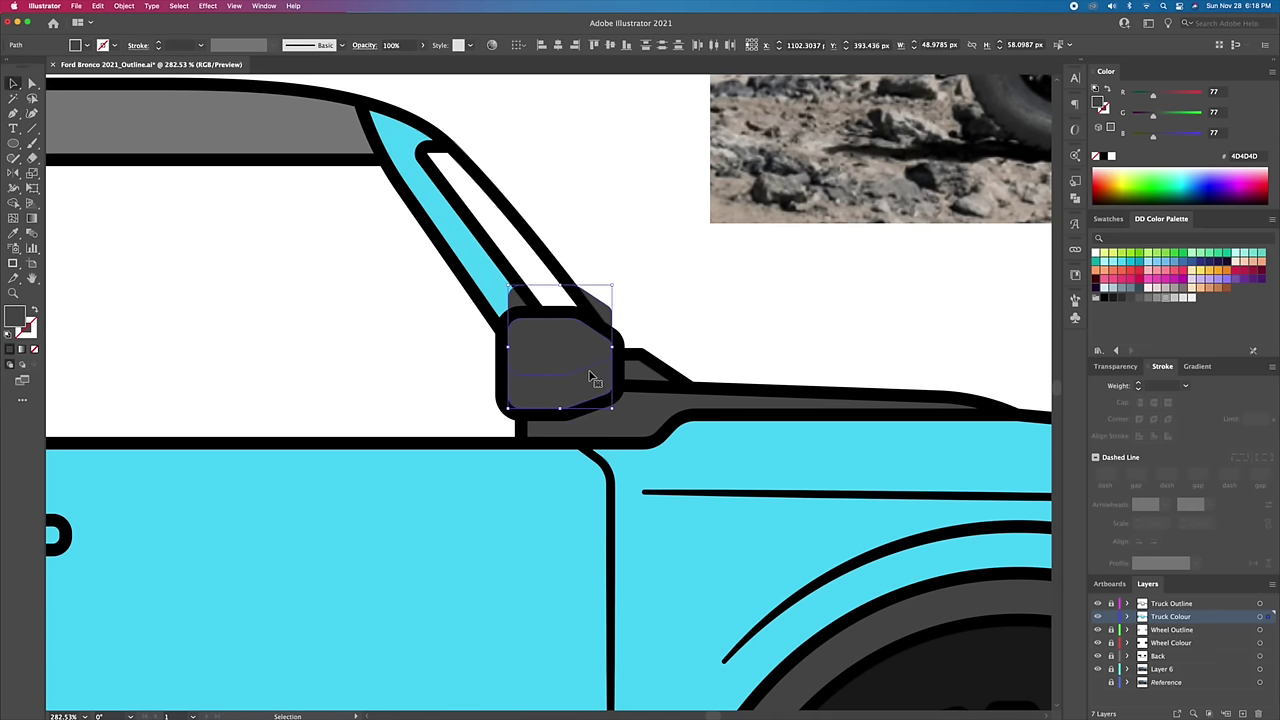
left_click(31, 205)
left_click_drag(547, 353, 543, 326)
key("v")
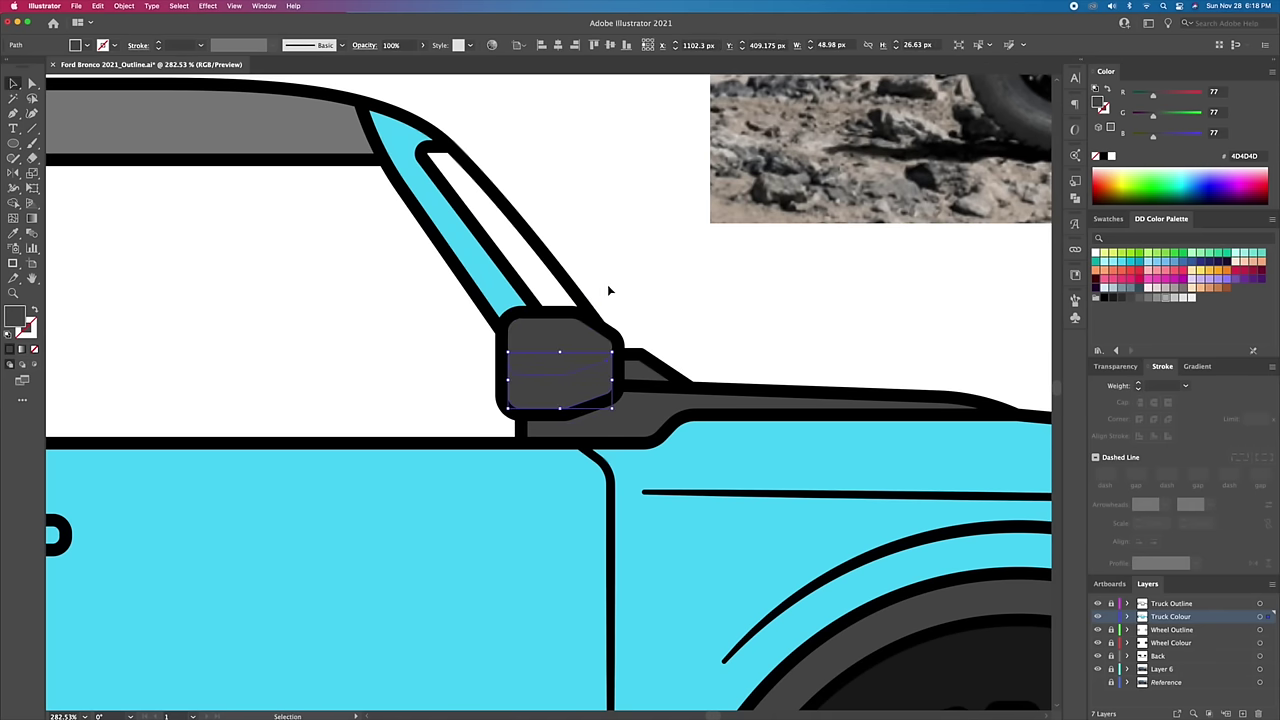
left_click(1128, 300)
left_click(825, 312)
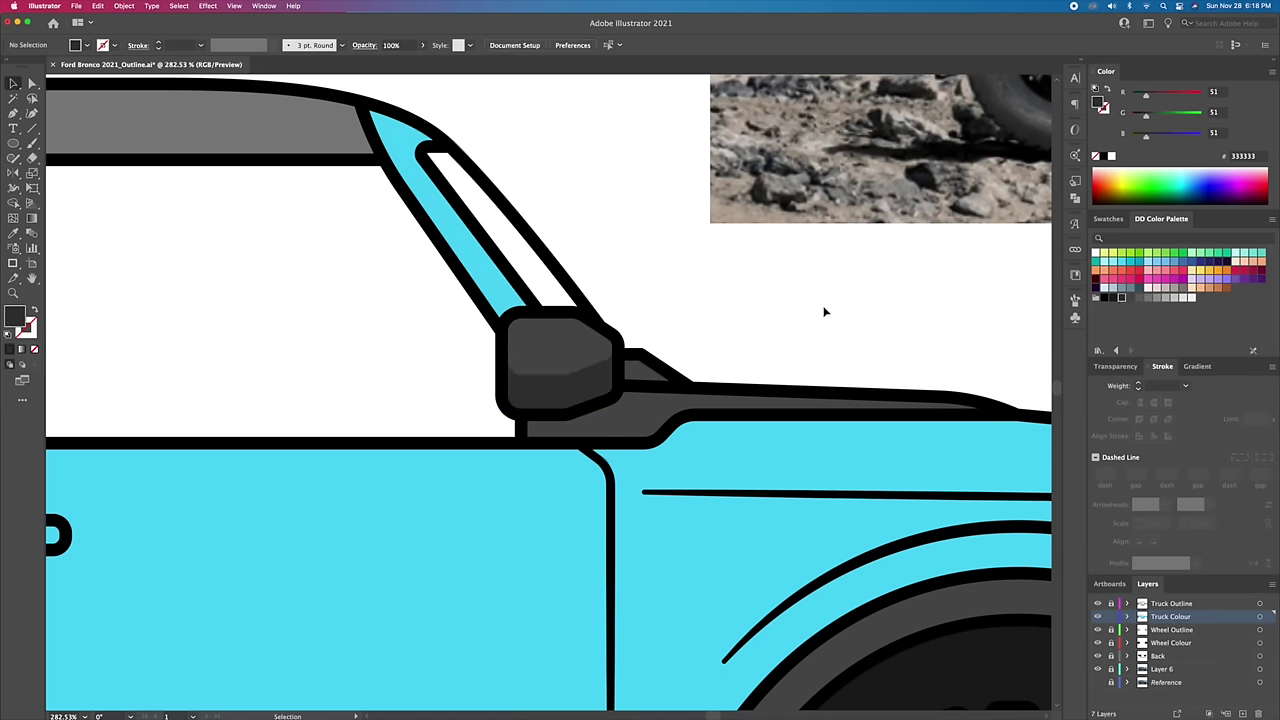
Step: Draw a flat light grey highlight ellipse atop the mirror
left_click(1110, 157)
left_click(1175, 299)
key("l")
left_click_drag(543, 321, 581, 331)
left_click(1162, 298)
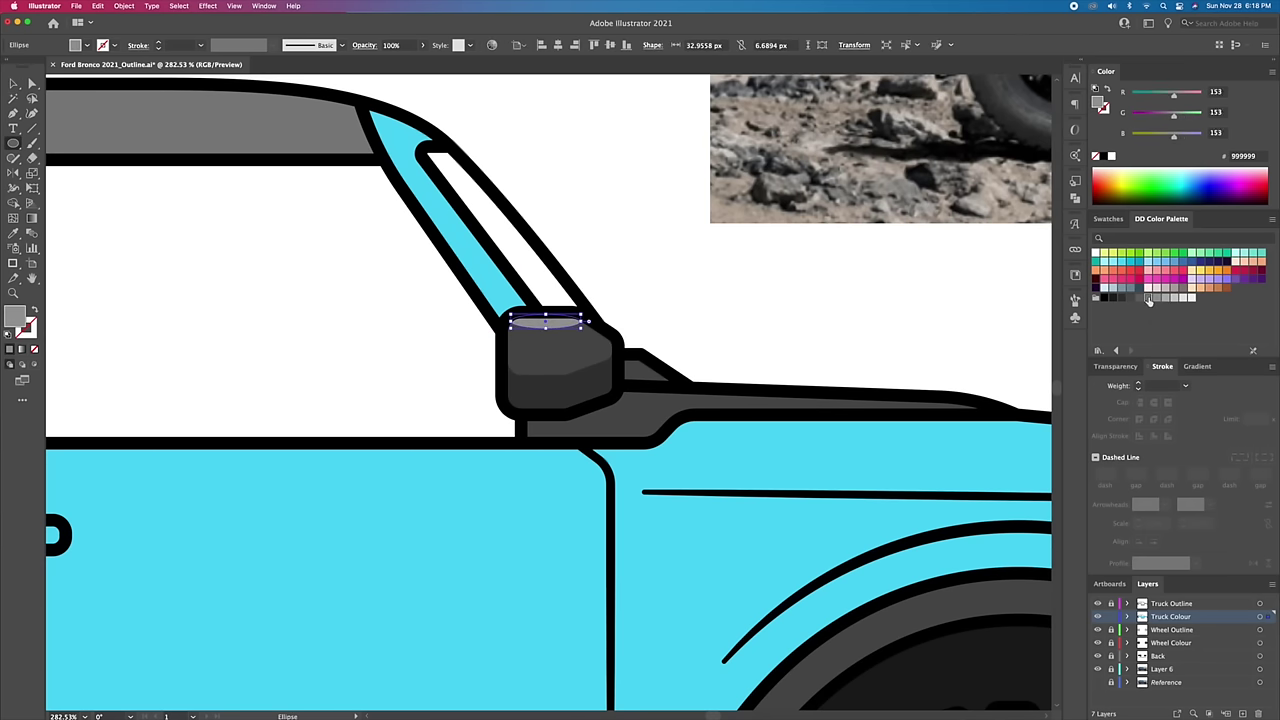
left_click(763, 289)
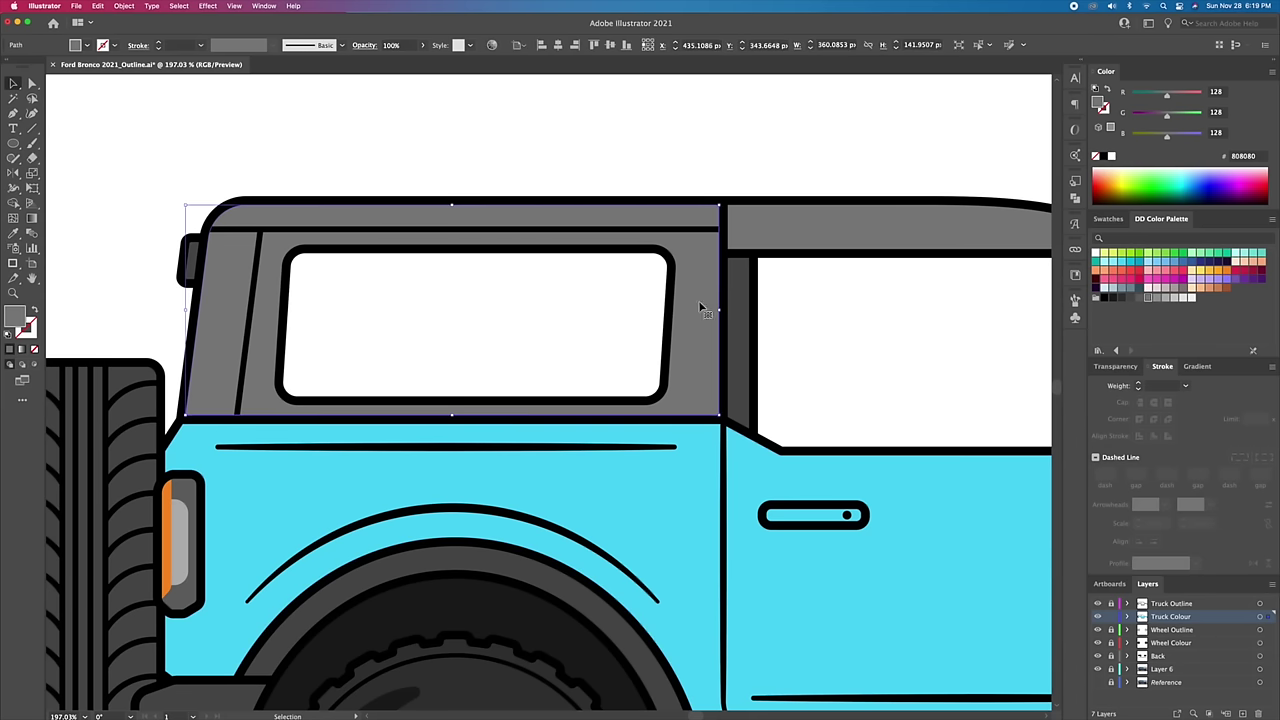
Step: Split off the rear pillar and move a thin highlight ellipse onto the roof
left_click(228, 307)
left_click(215, 296)
key("shift+m")
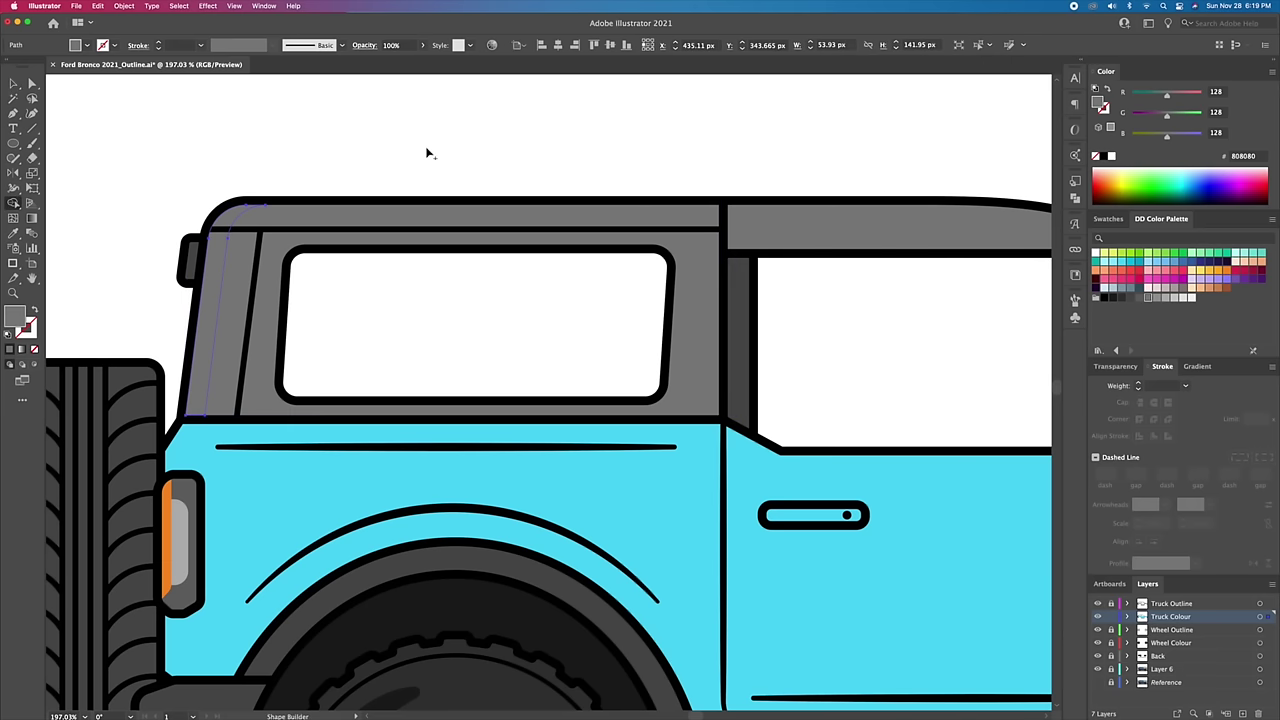
key("v")
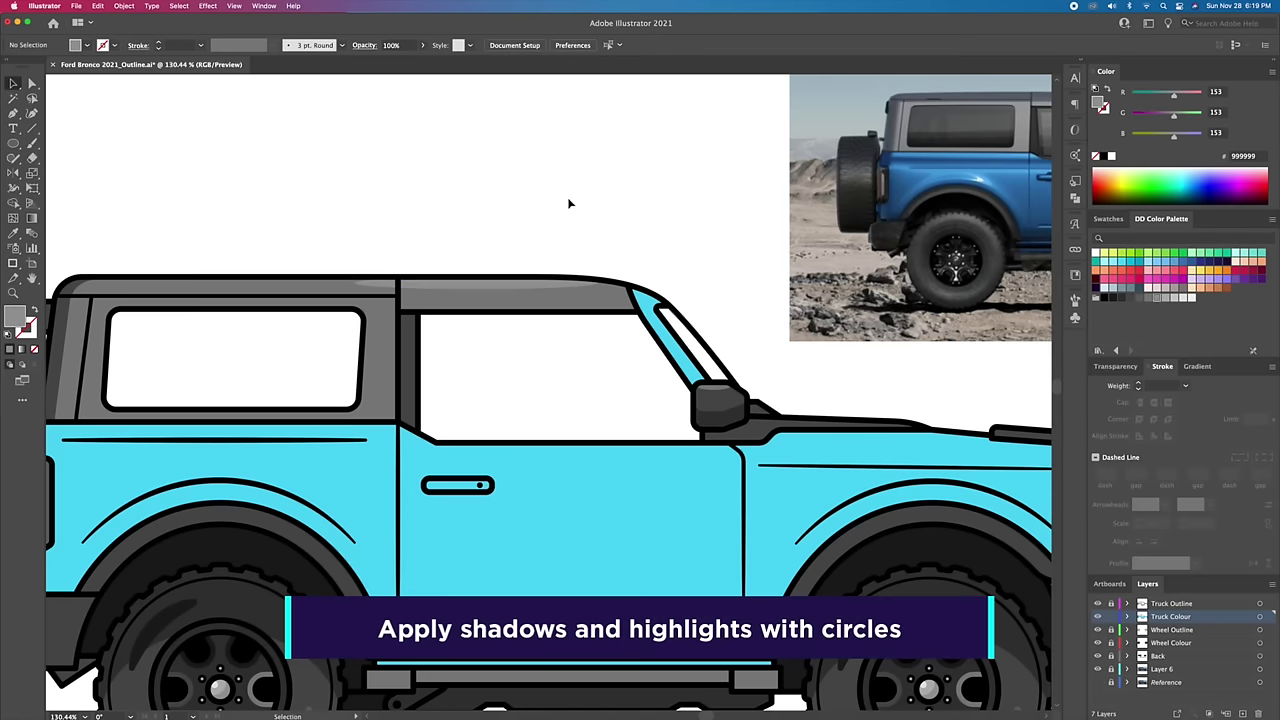
left_click_drag(476, 283, 257, 282)
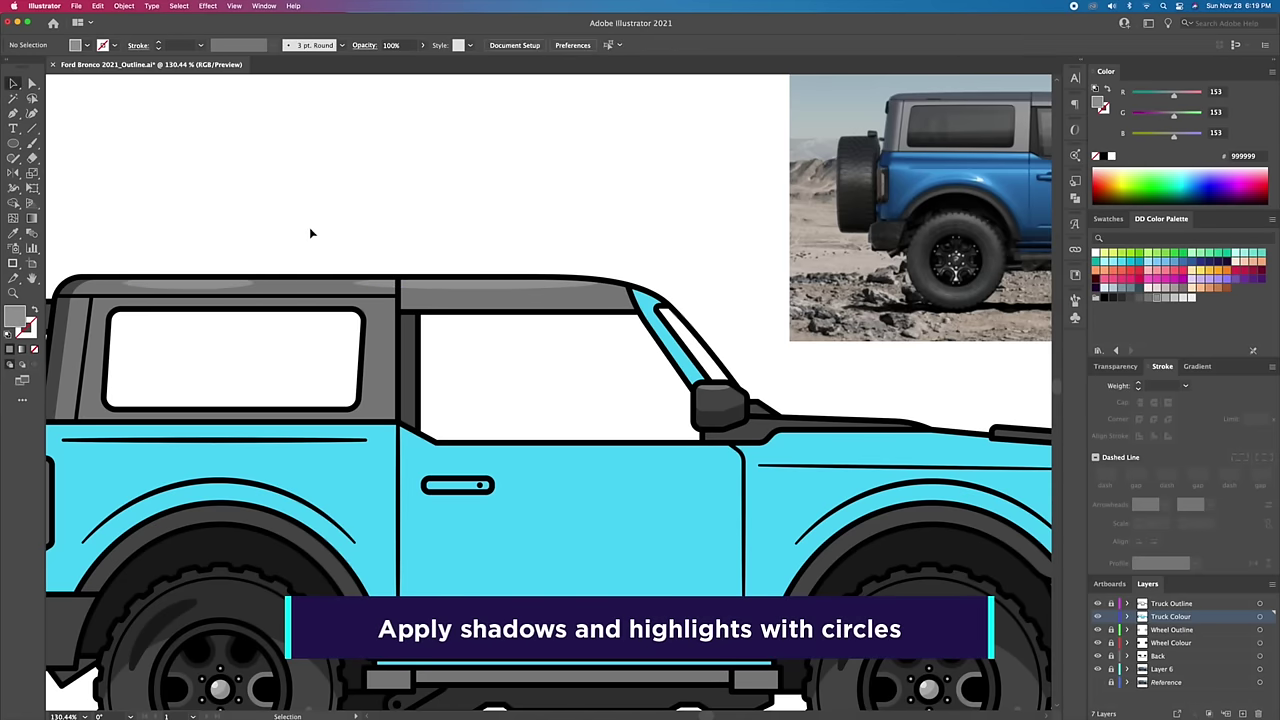
Step: Recolour the roof highlight dark grey #666666
key("i")
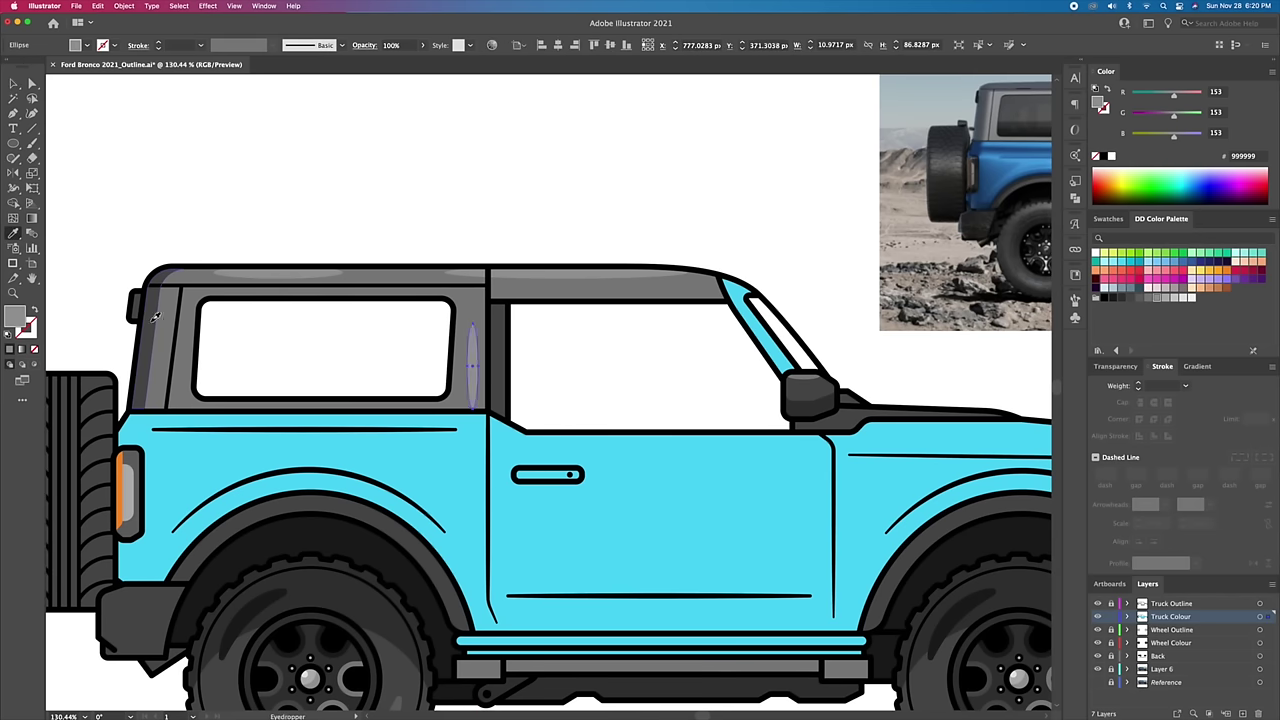
left_click(1145, 300)
key("z")
left_click(591, 357)
left_click(356, 314, "alt")
scroll(356, 314, "left", 5)
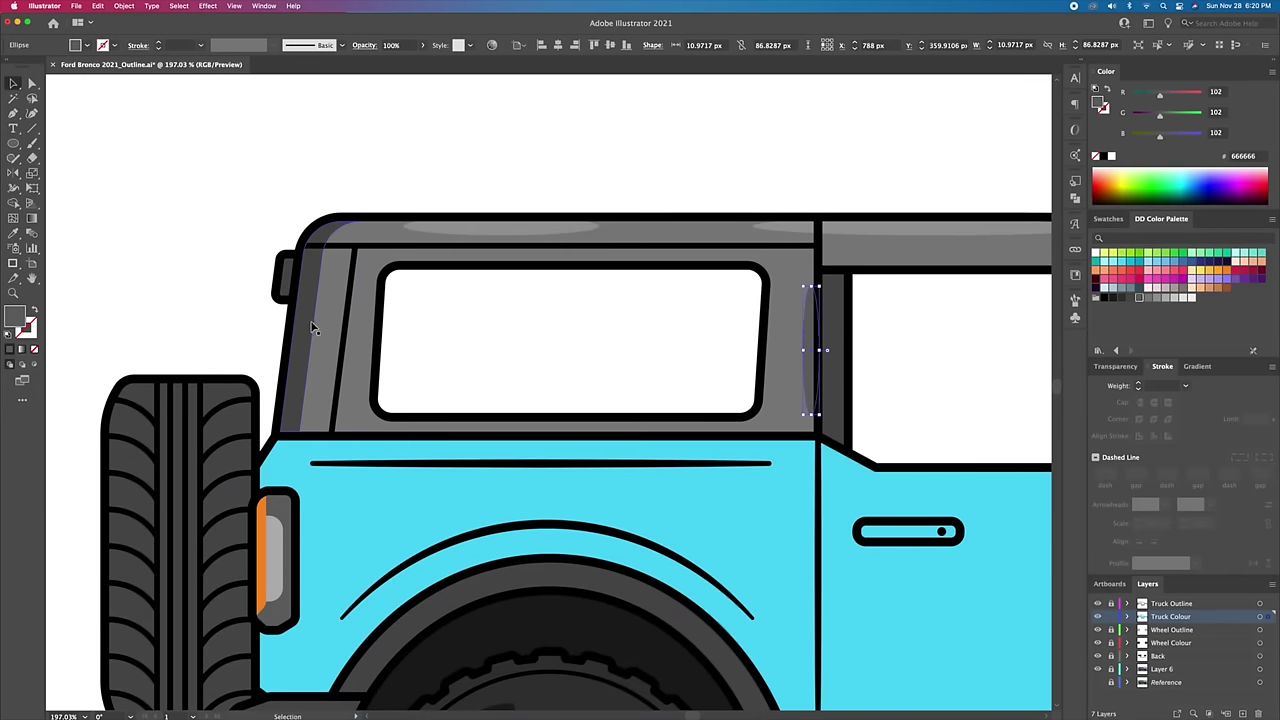
scroll(611, 176, "up", 1)
Step: Draw a #00A7CE shading strip along the rocker panel
left_click(1140, 262)
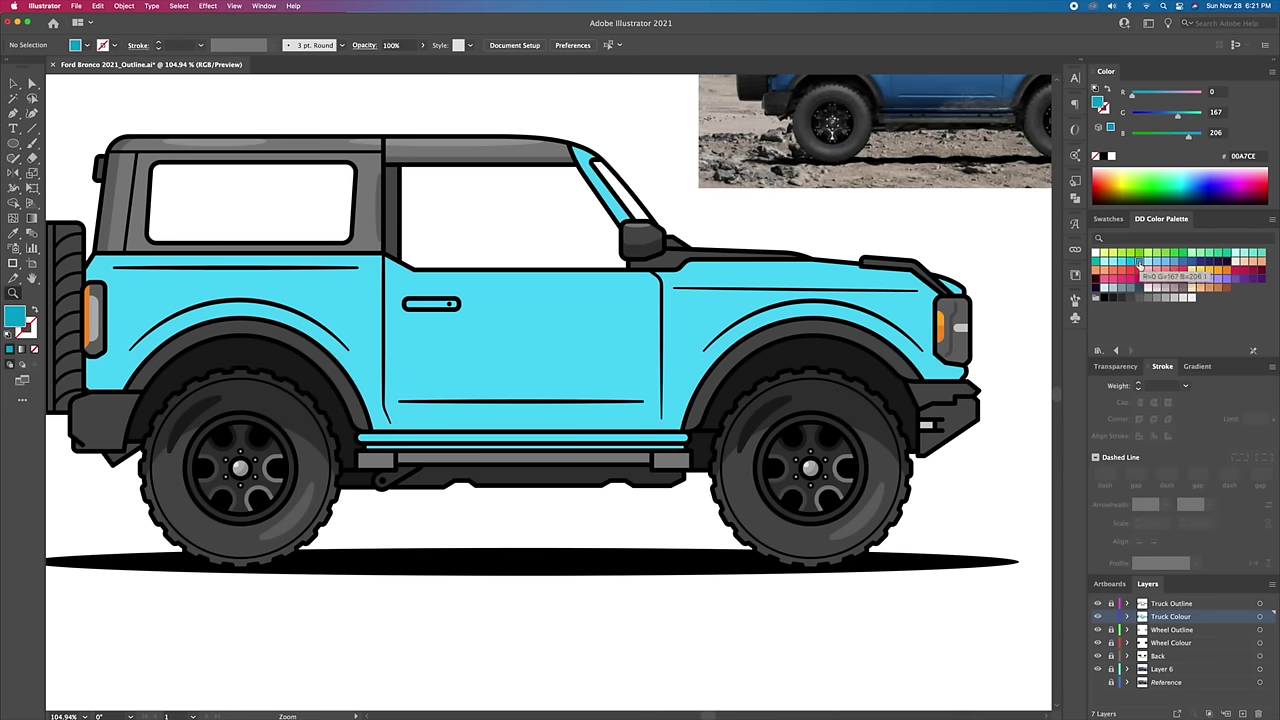
left_click_drag(12, 145, 50, 143)
left_click_drag(355, 412, 692, 431)
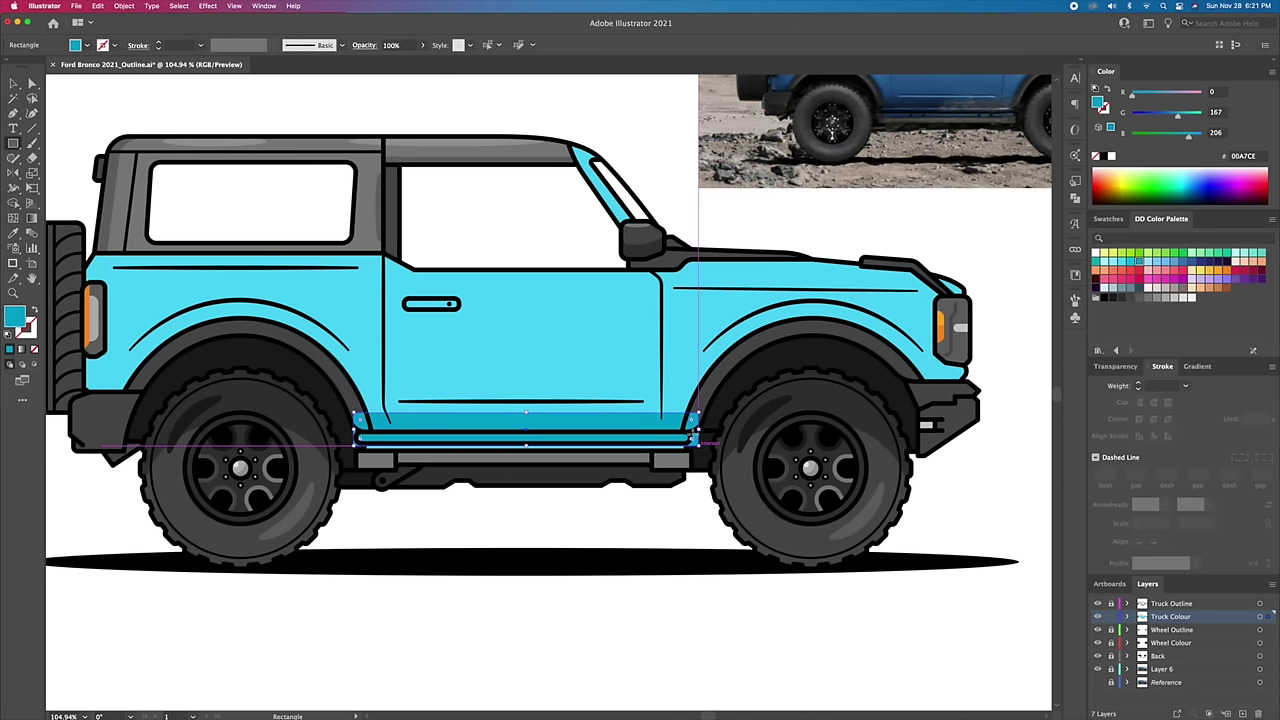
key("ctrl+shift+a")
Step: Add thin highlight ellipses along the upper body edge and body crease line
scroll(623, 580, "up", 3)
key("l")
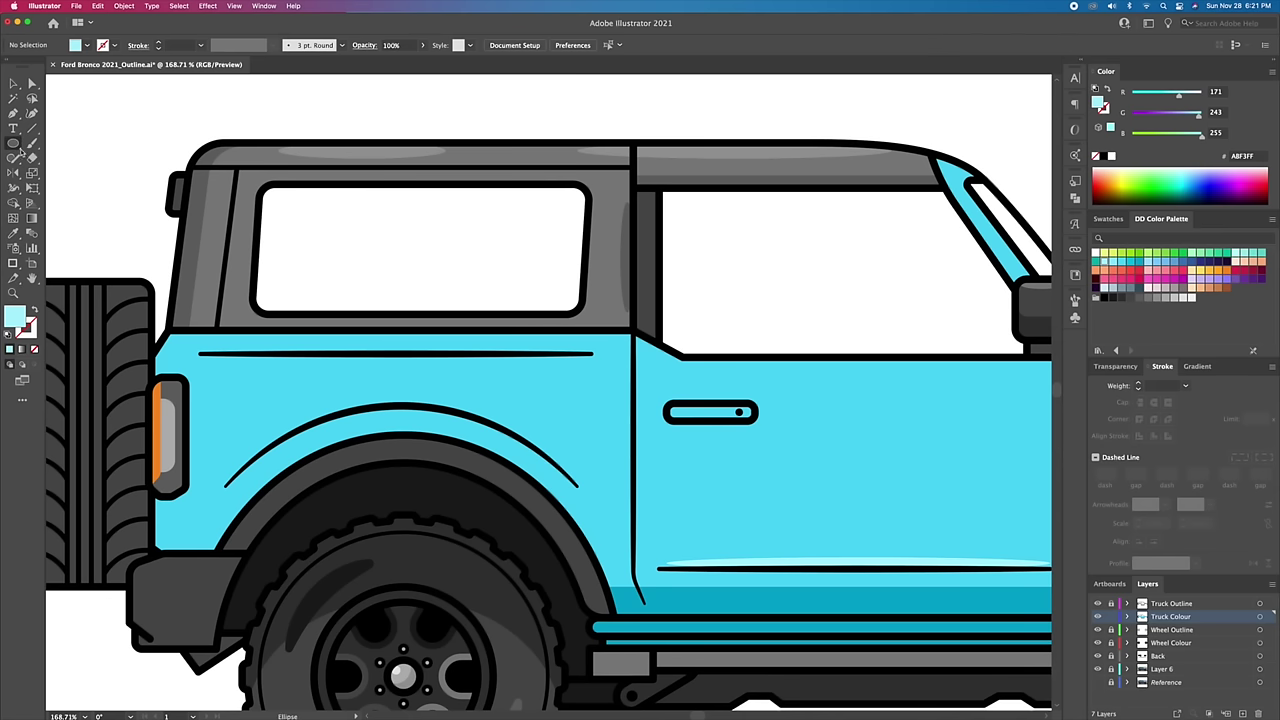
left_click_drag(188, 331, 618, 342)
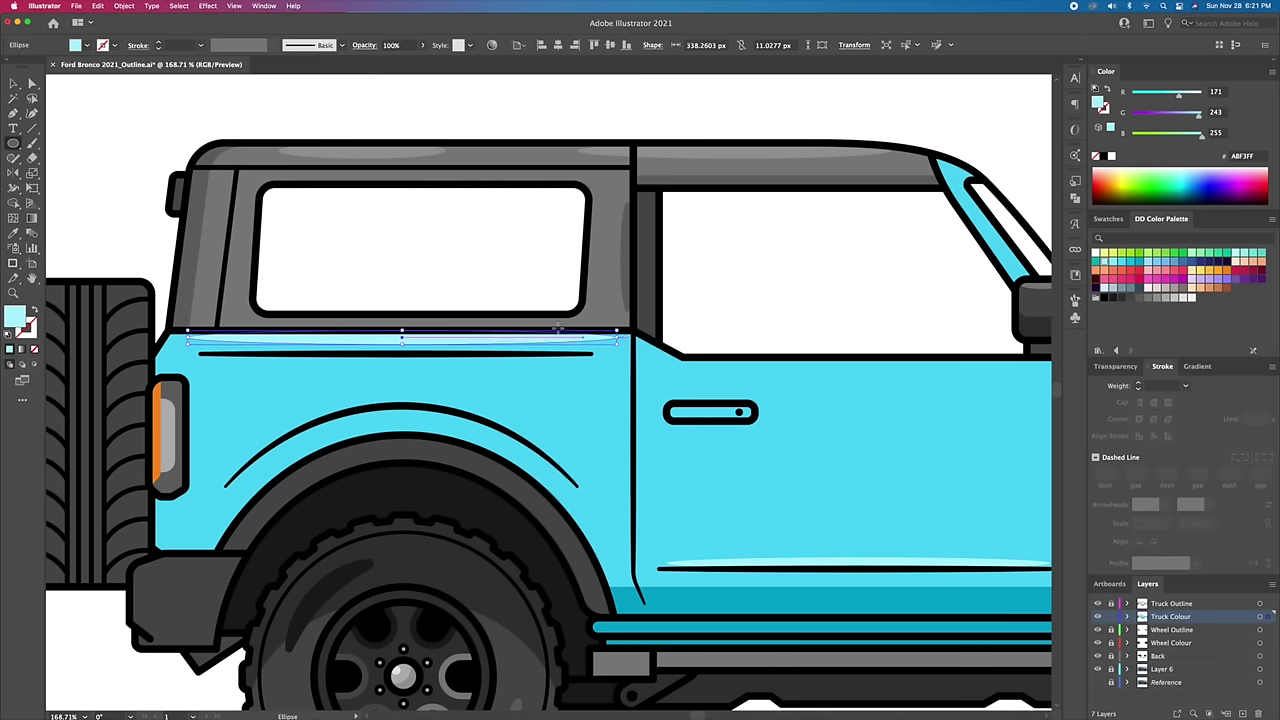
left_click_drag(399, 368, 553, 372)
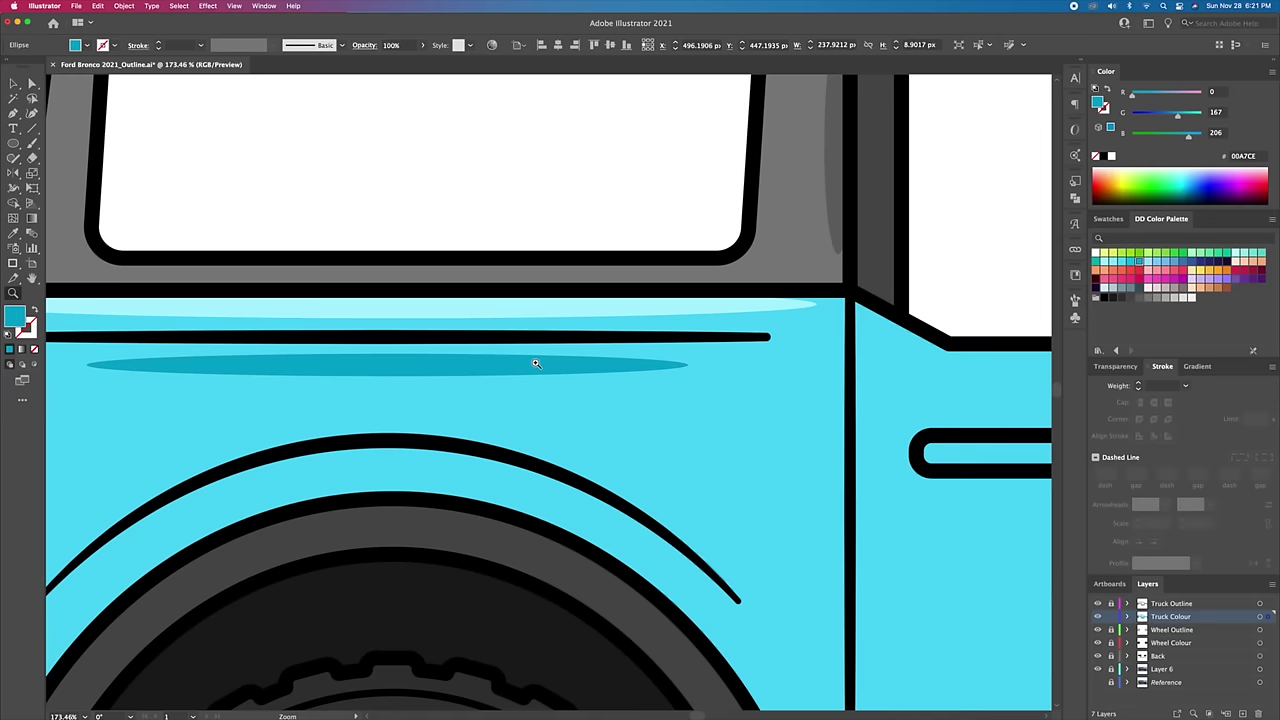
left_click_drag(506, 365, 506, 351)
scroll(520, 366, "down", 2)
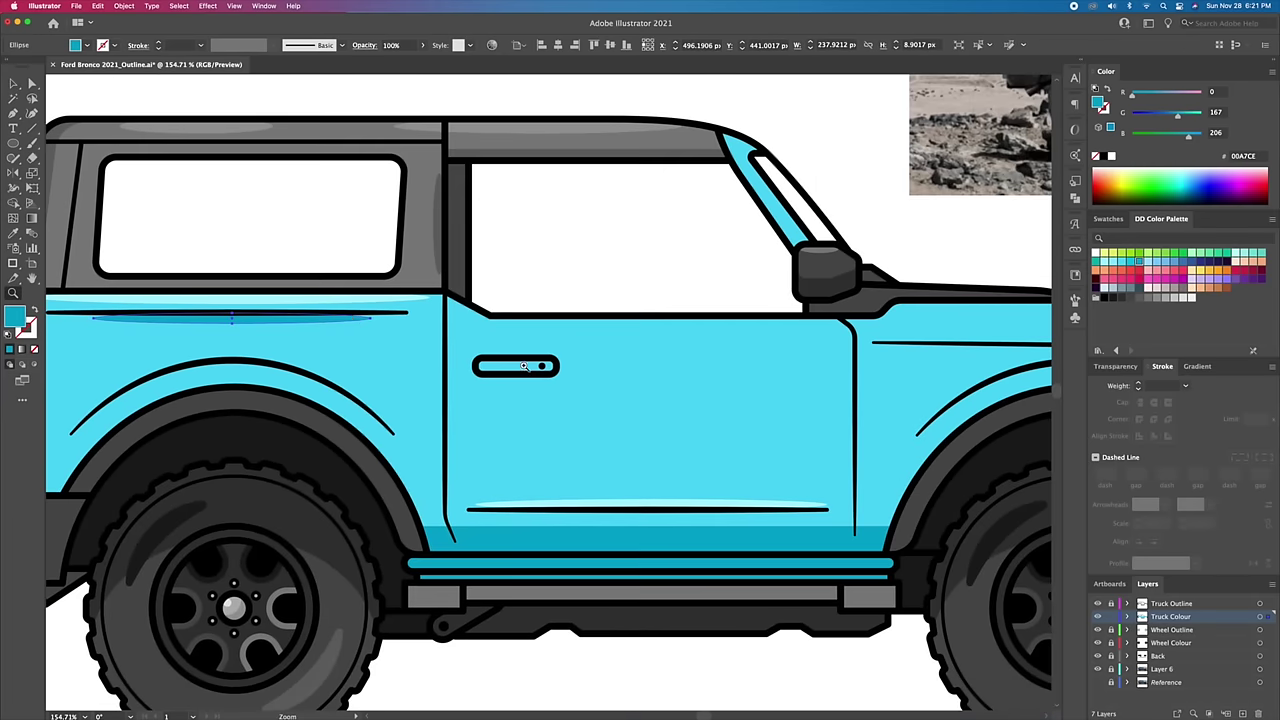
scroll(571, 351, "up", 1)
scroll(571, 351, "down", 4)
scroll(583, 380, "up", 7)
scroll(583, 380, "up", 1)
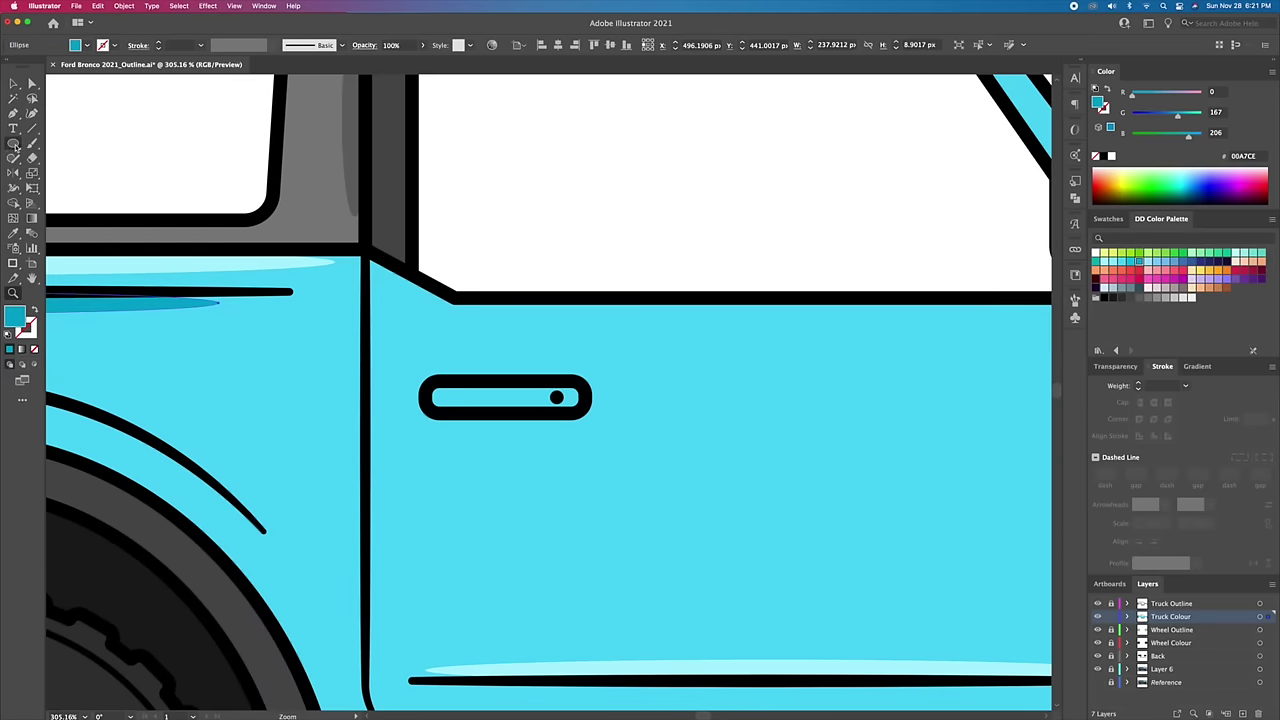
Step: Draw a rounded recess square behind the door handle and send it backward
left_click_drag(13, 143, 100, 144)
left_click_drag(505, 397, 553, 443)
key("v")
left_click_drag(541, 362, 530, 373)
key("ctrl+bracketleft")
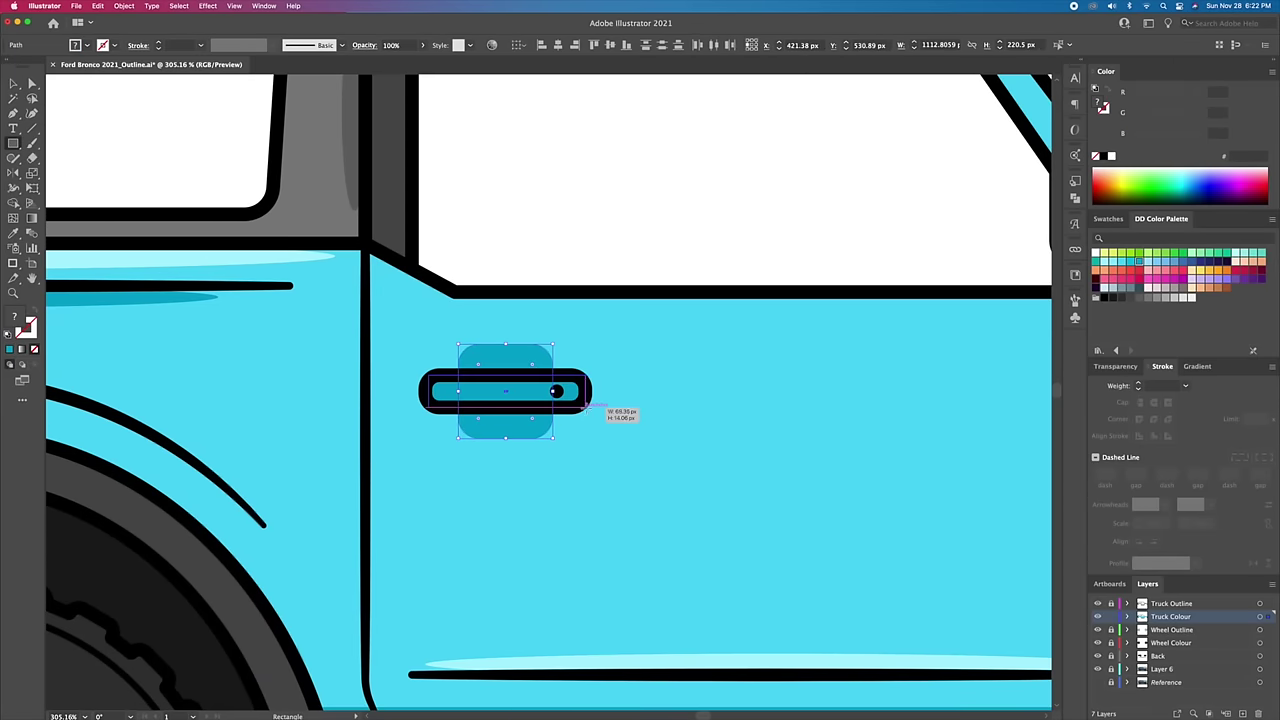
Step: Pen a shading path over the rear wheel arch toward the door edge
key("p")
scroll(241, 427, "down", 3)
left_click_drag(287, 390, 288, 392)
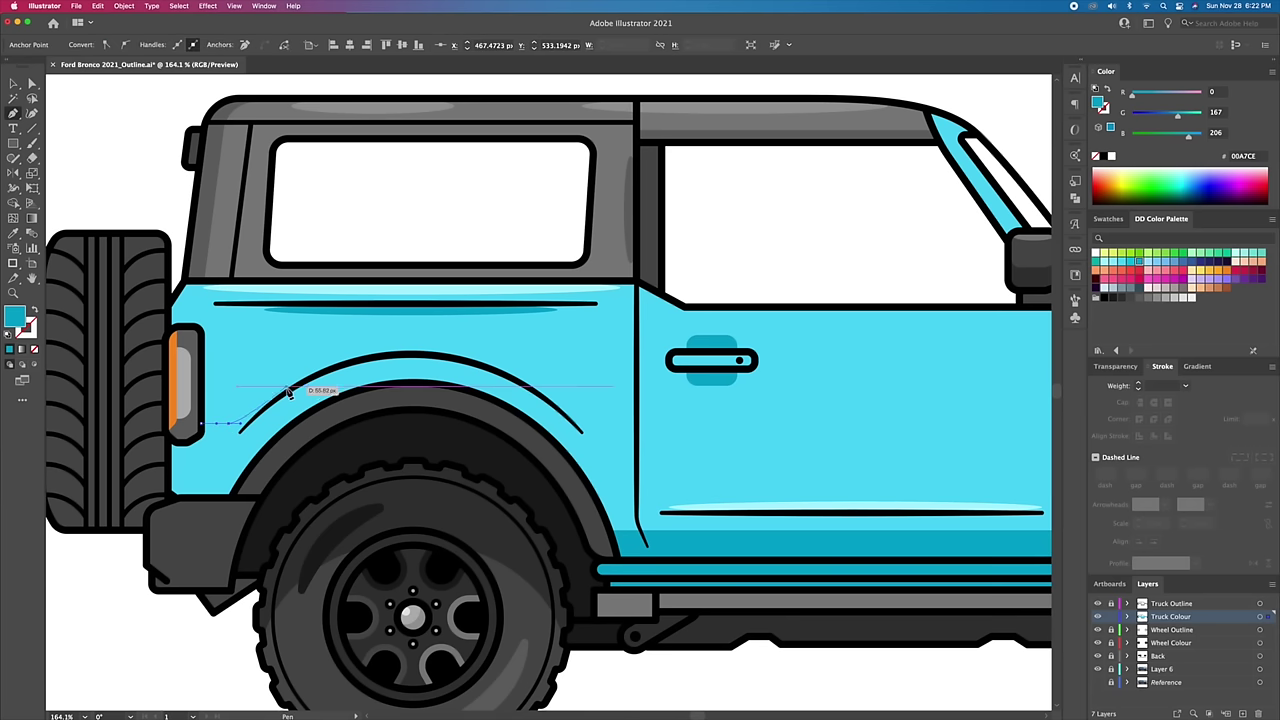
left_click_drag(424, 353, 465, 353)
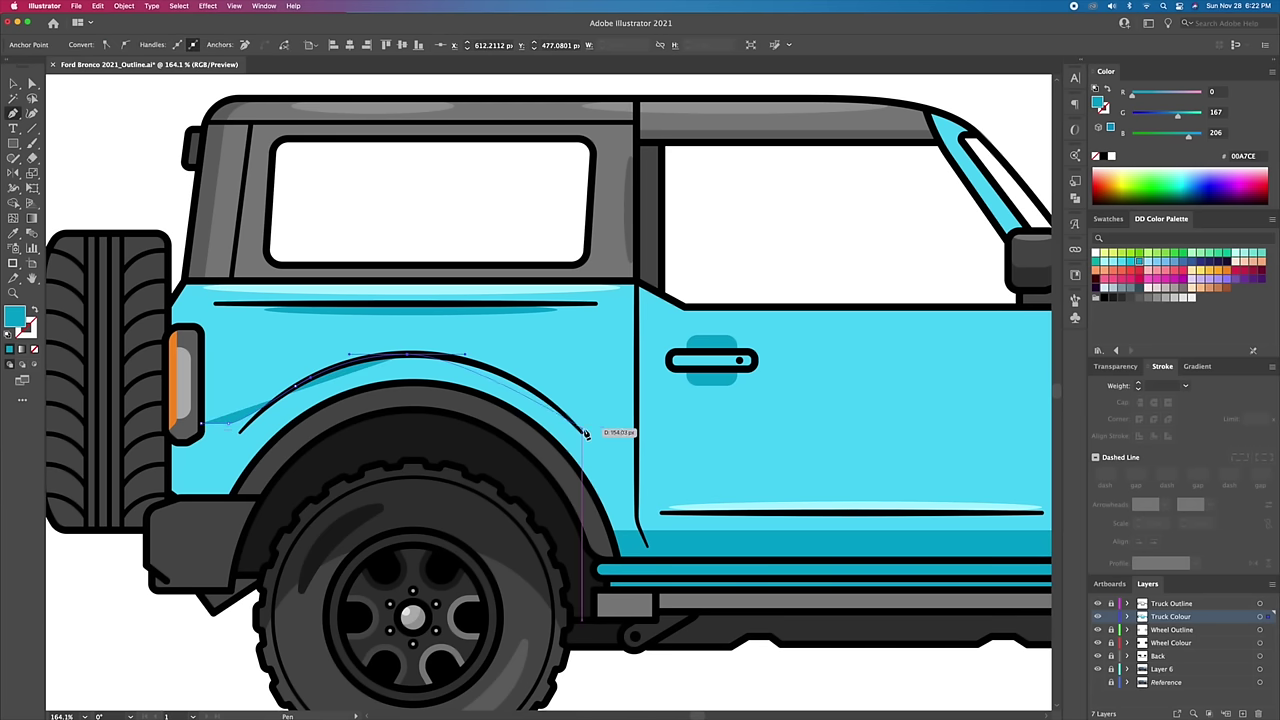
left_click_drag(556, 410, 629, 416)
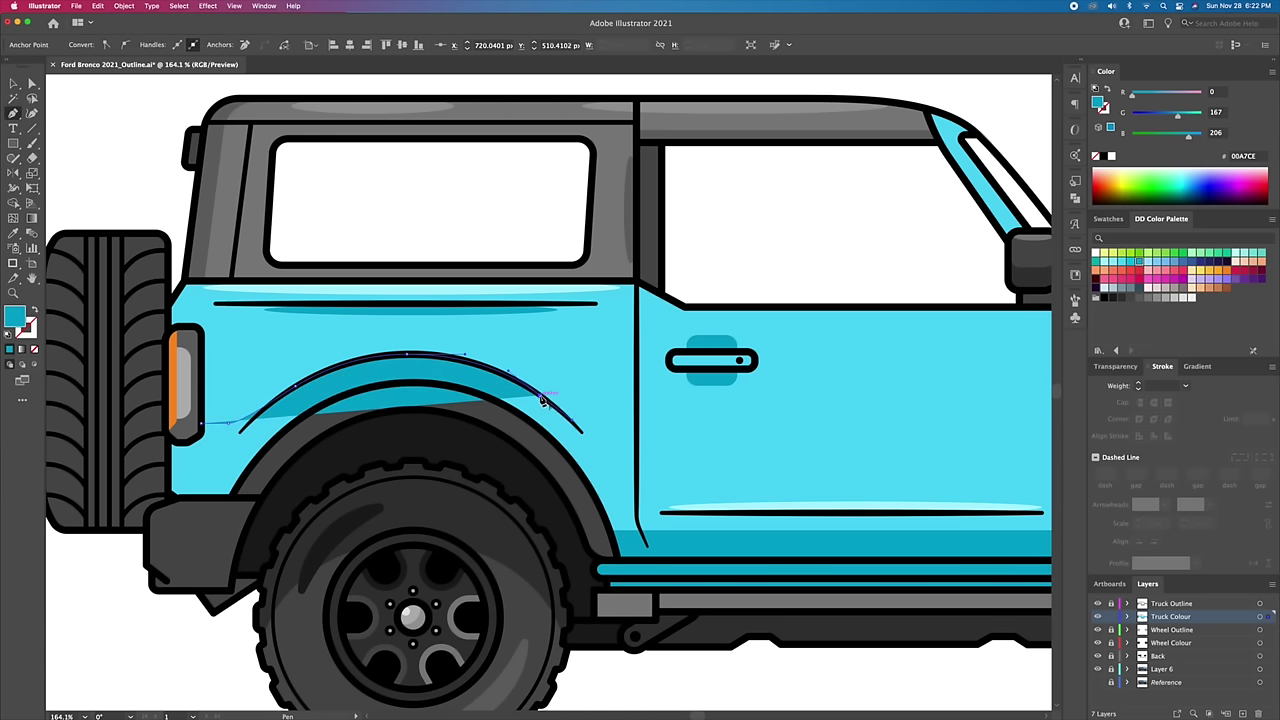
left_click_drag(613, 425, 651, 425)
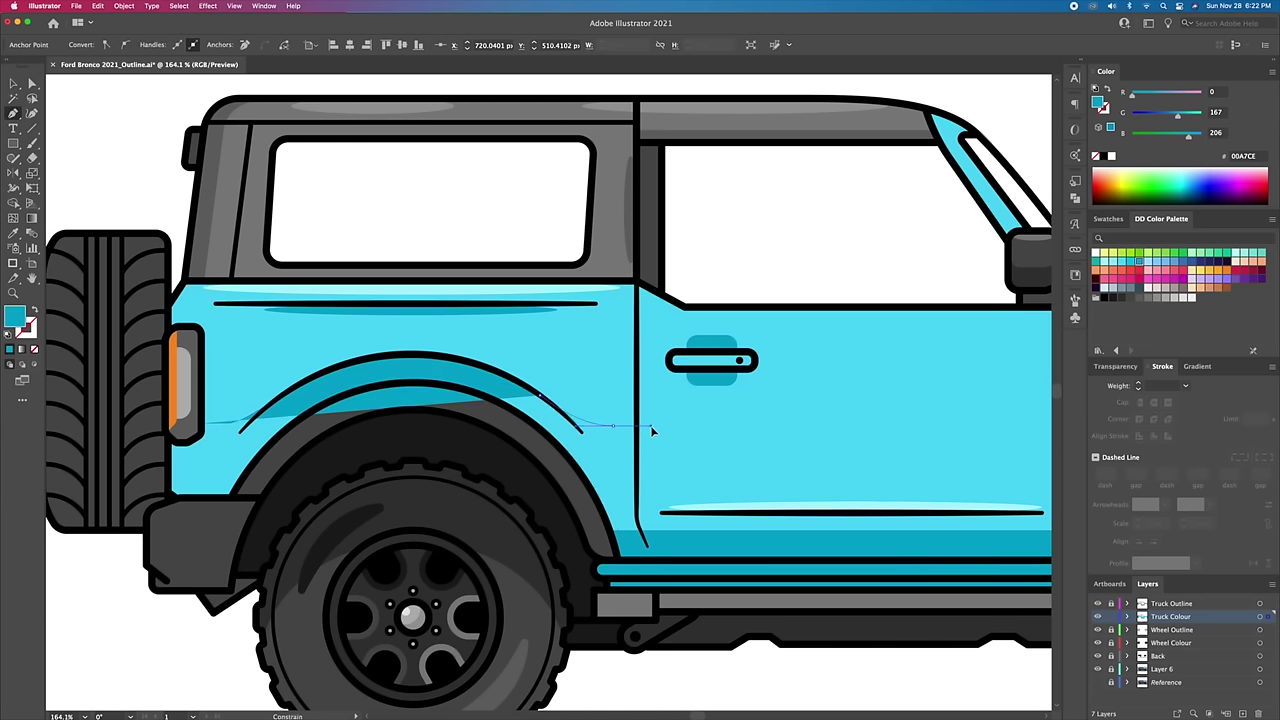
left_click_drag(613, 425, 638, 399)
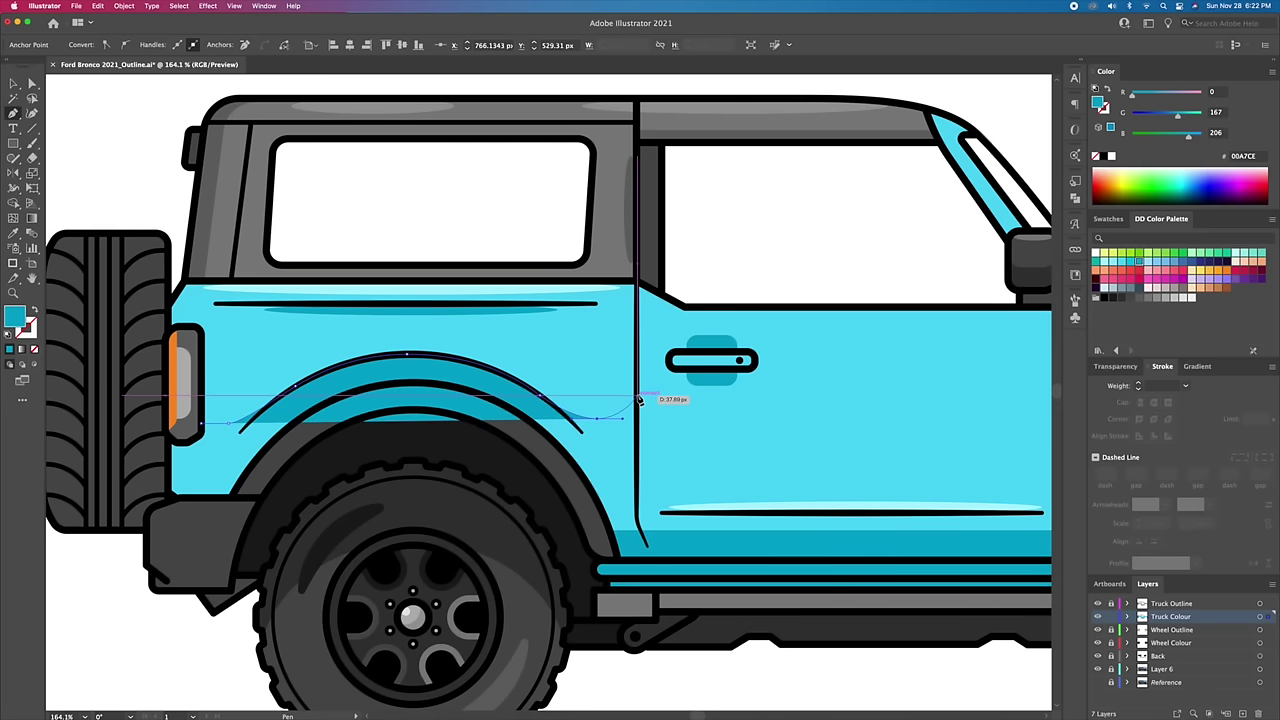
scroll(638, 399, "right", 3)
scroll(660, 402, "right", 7)
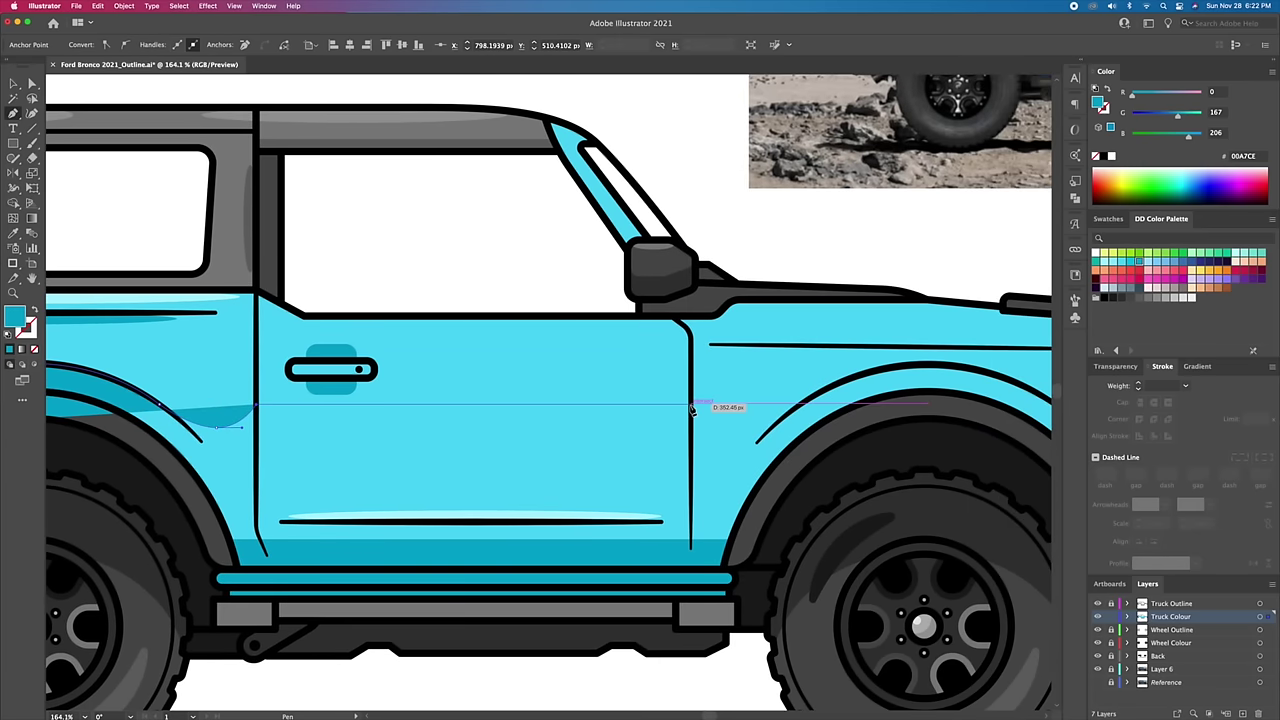
Step: Extend the shading path across the door and front arch to the bumper, closing it
left_click(690, 408)
left_click_drag(742, 434, 767, 437)
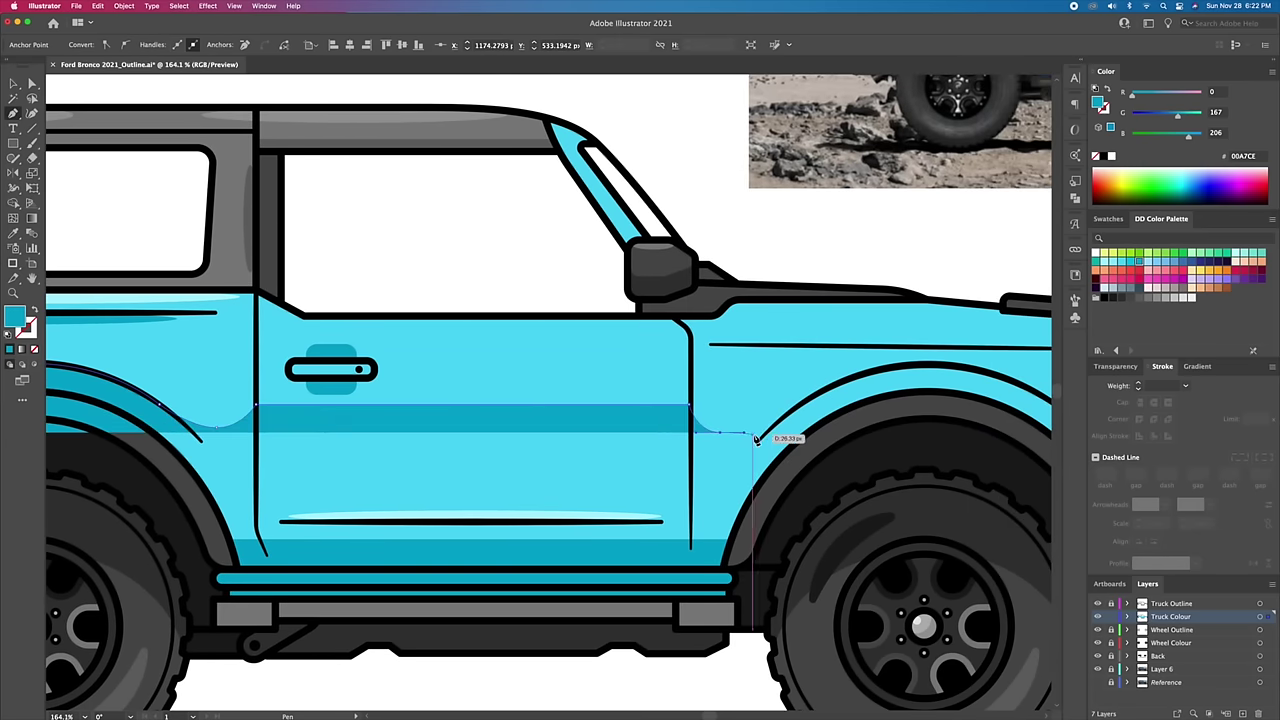
scroll(767, 437, "right", 9)
left_click_drag(578, 400, 683, 400)
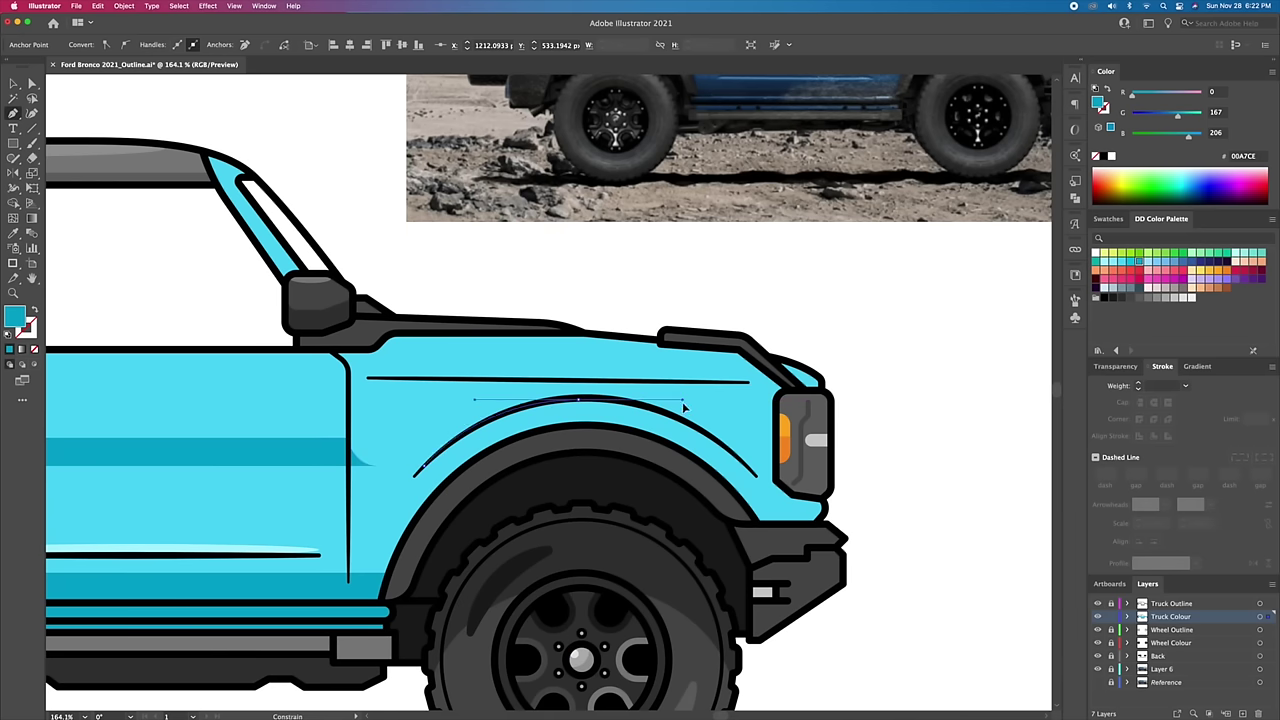
left_click_drag(735, 457, 871, 449)
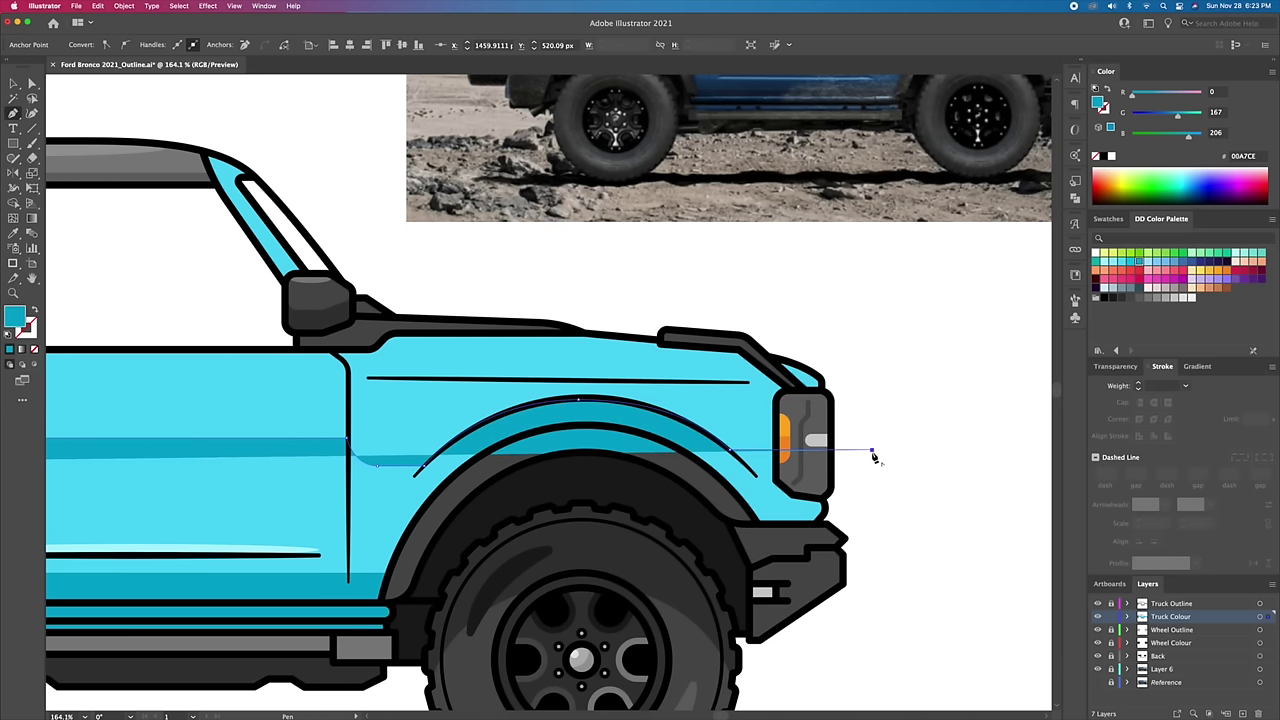
scroll(871, 449, "down", 5)
left_click(910, 446)
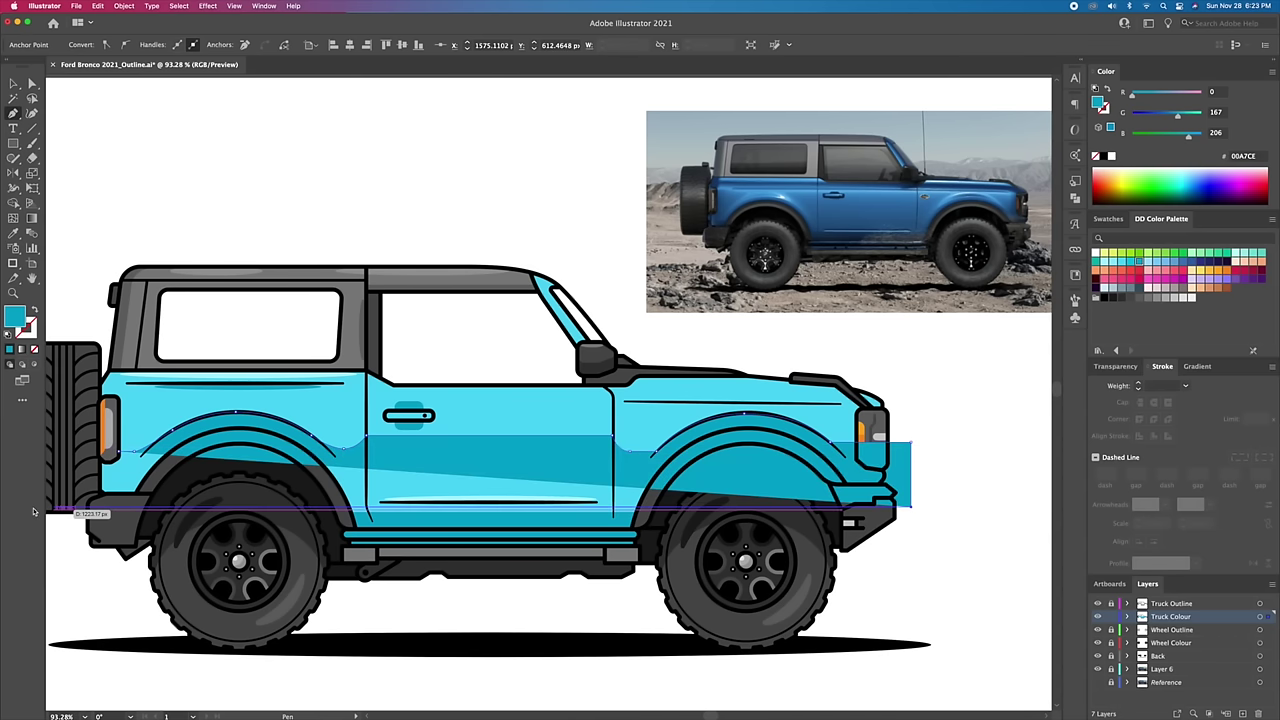
left_click(910, 536)
left_click_drag(840, 536, 972, 526)
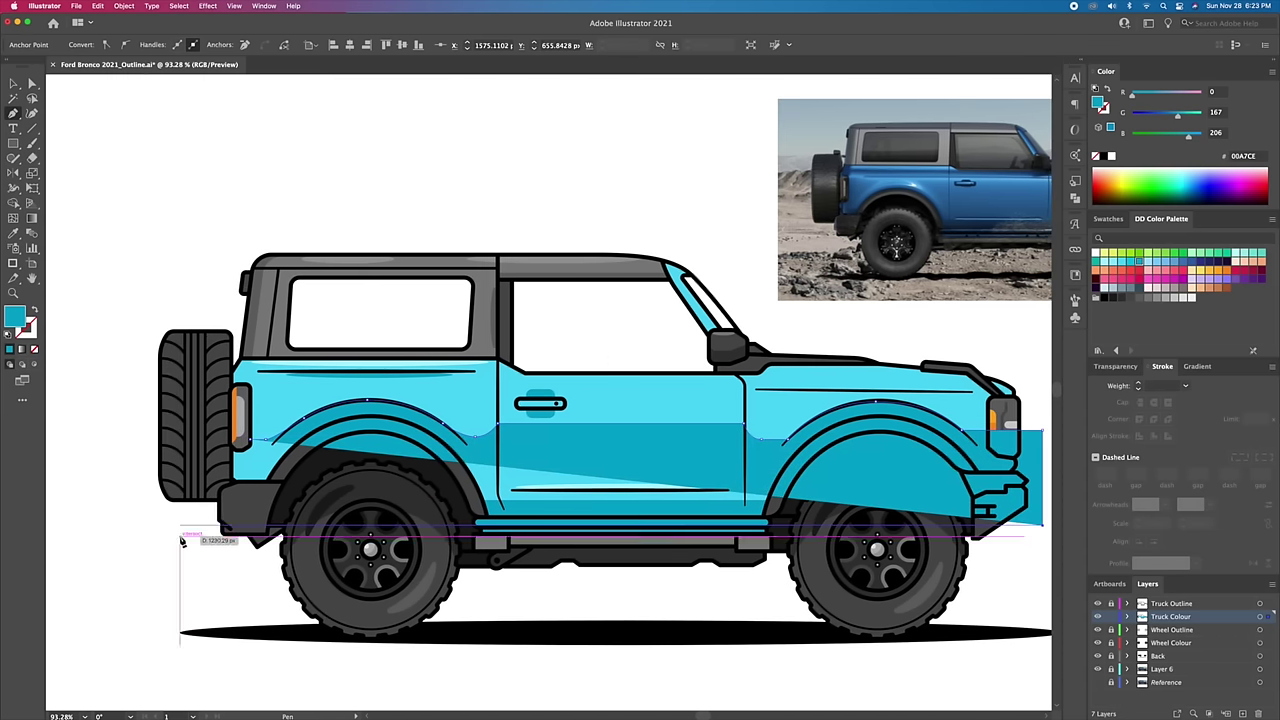
left_click(180, 525)
left_click(180, 360)
Step: Send the teal shape to the back and trim it with Shape Builder
key("v")
key("ctrl+shift+bracketleft")
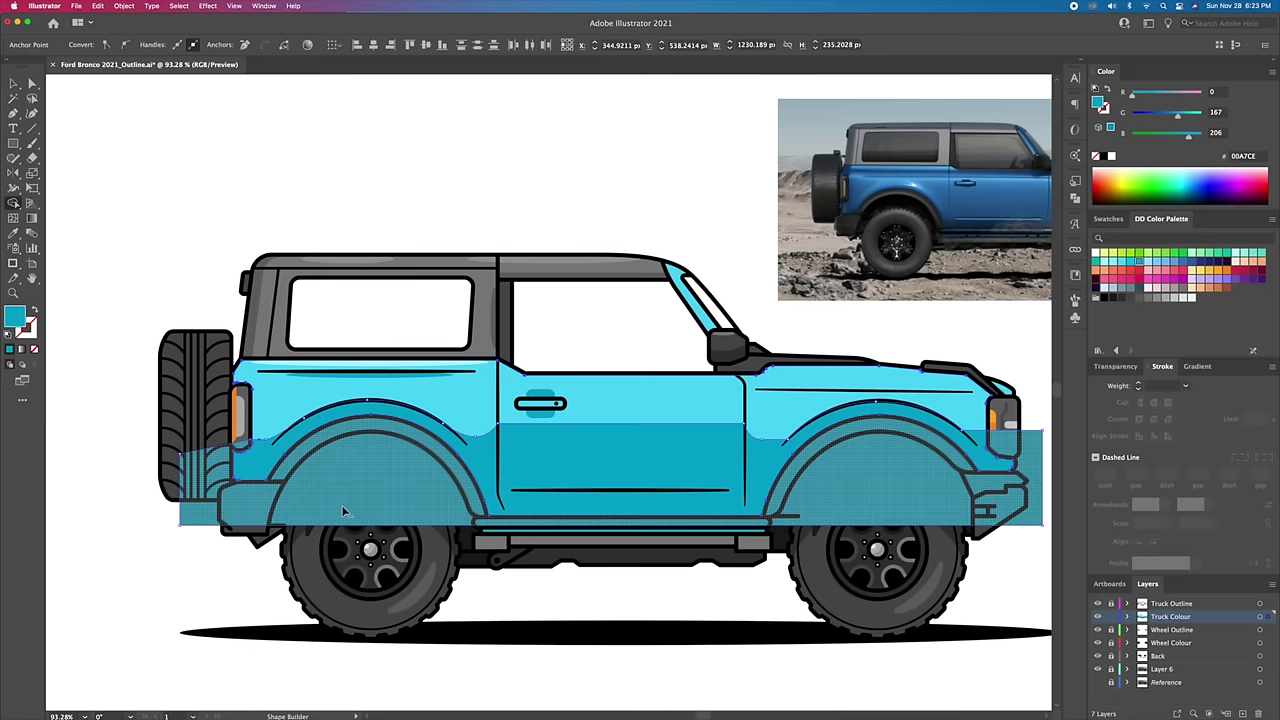
left_click_drag(561, 473, 455, 447)
Step: Draw a pale highlight ellipse on the hood
left_click(455, 461)
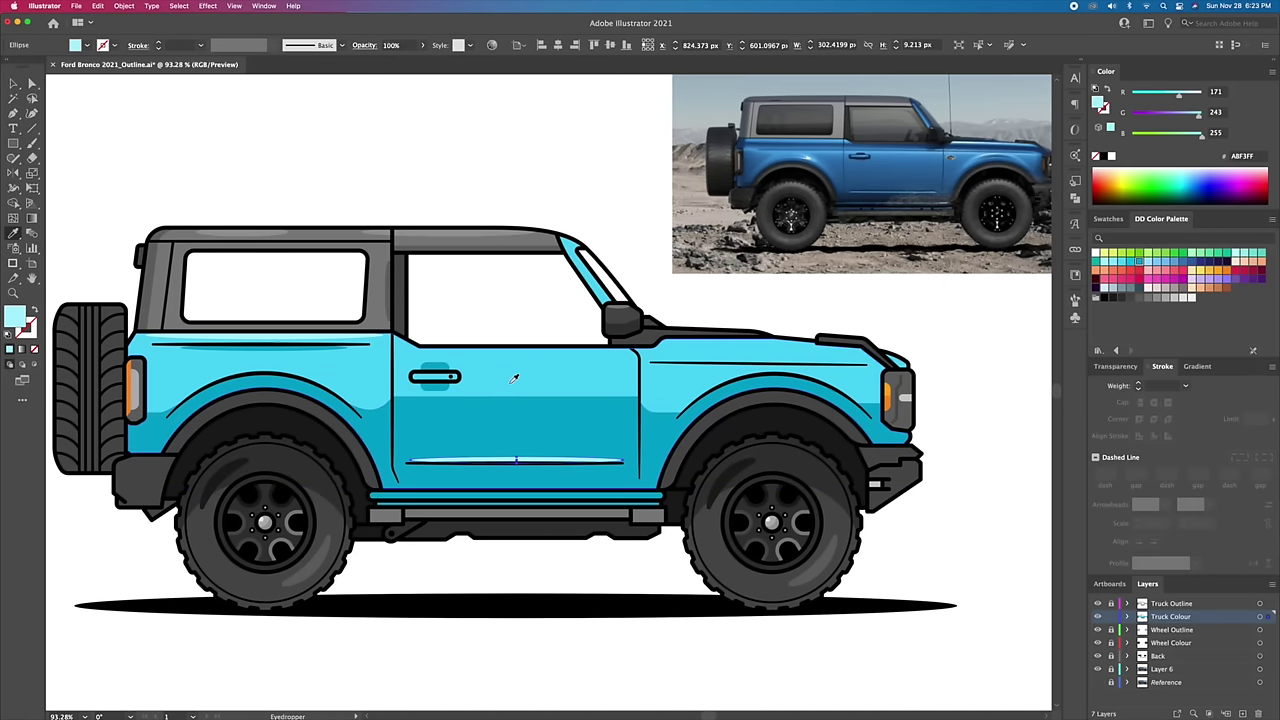
key("ctrl+shift+a")
key("l")
scroll(545, 415, "up", 3)
left_click_drag(545, 415, 661, 425)
Step: Nudge the front wheel-arch path slightly down and to the right
key("v")
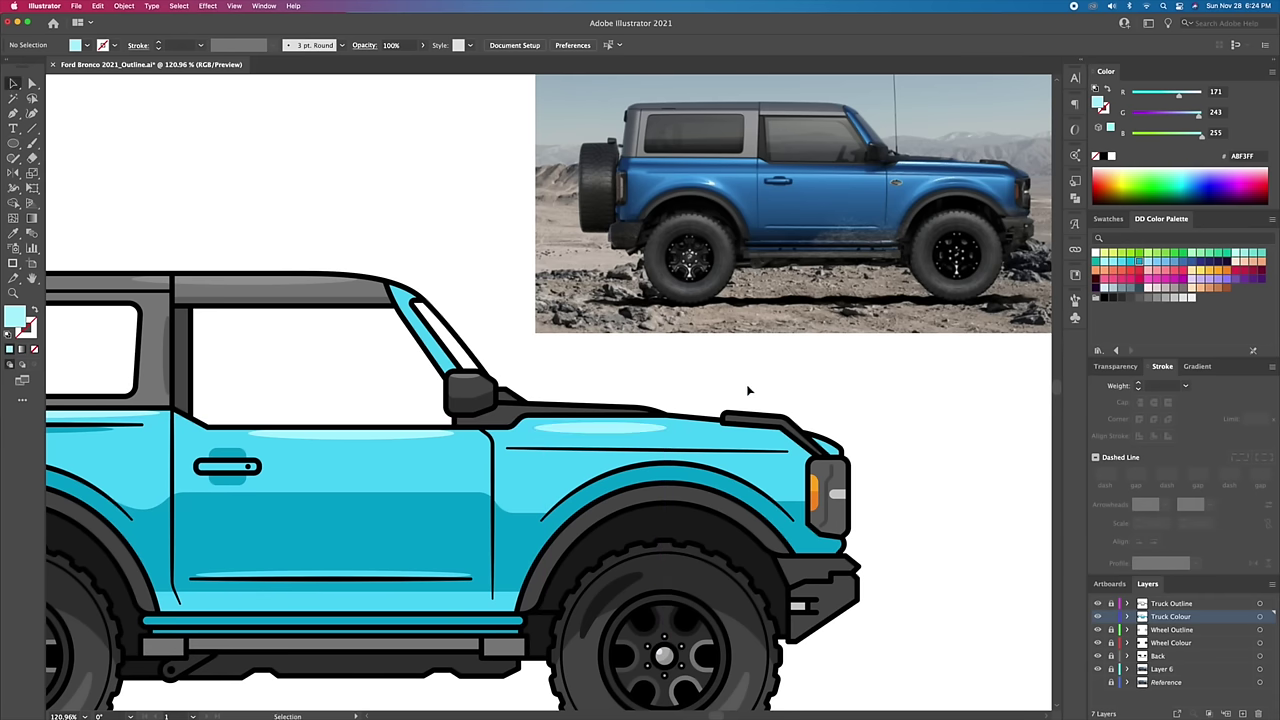
scroll(748, 391, "up", 2)
left_click(677, 318)
key("Down")
key("Down")
key("Down")
key("Down")
key("Down")
key("Down")
key("Down")
key("Down")
key("Right")
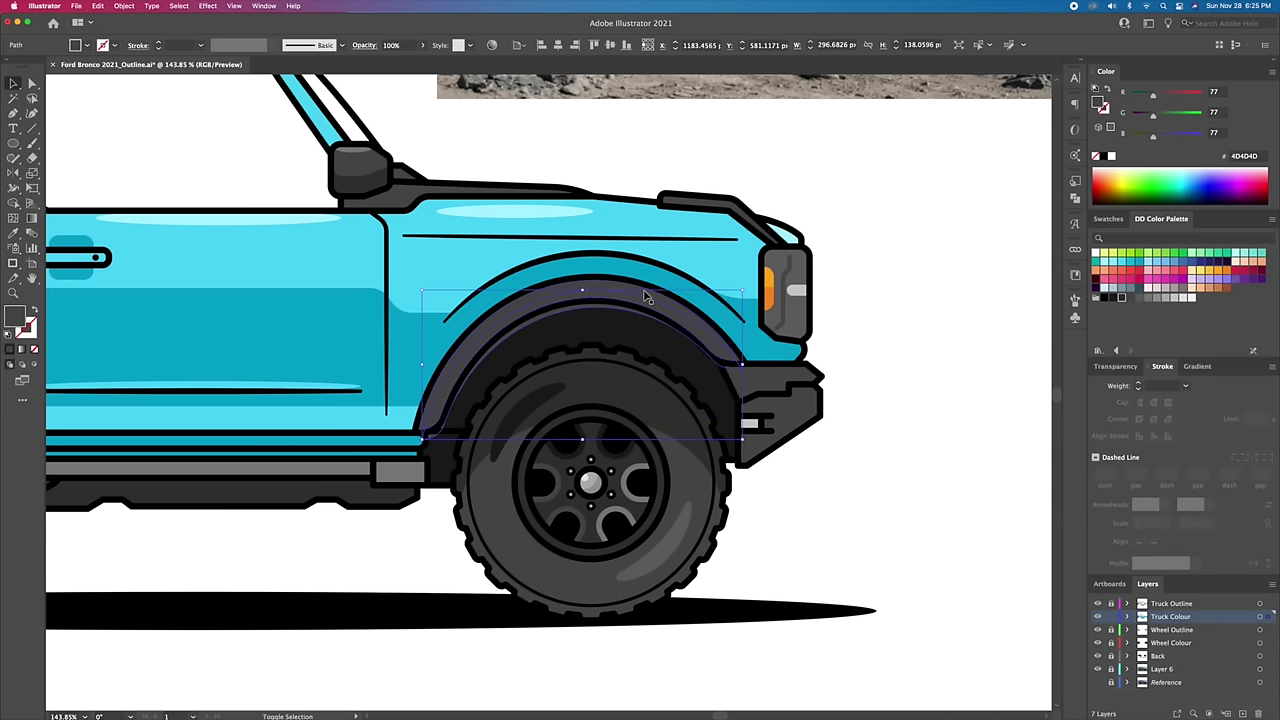
Step: Zoom in on the headlight and lighten its narrow lens strip to light grey
key("z")
left_click_drag(647, 297, 634, 344)
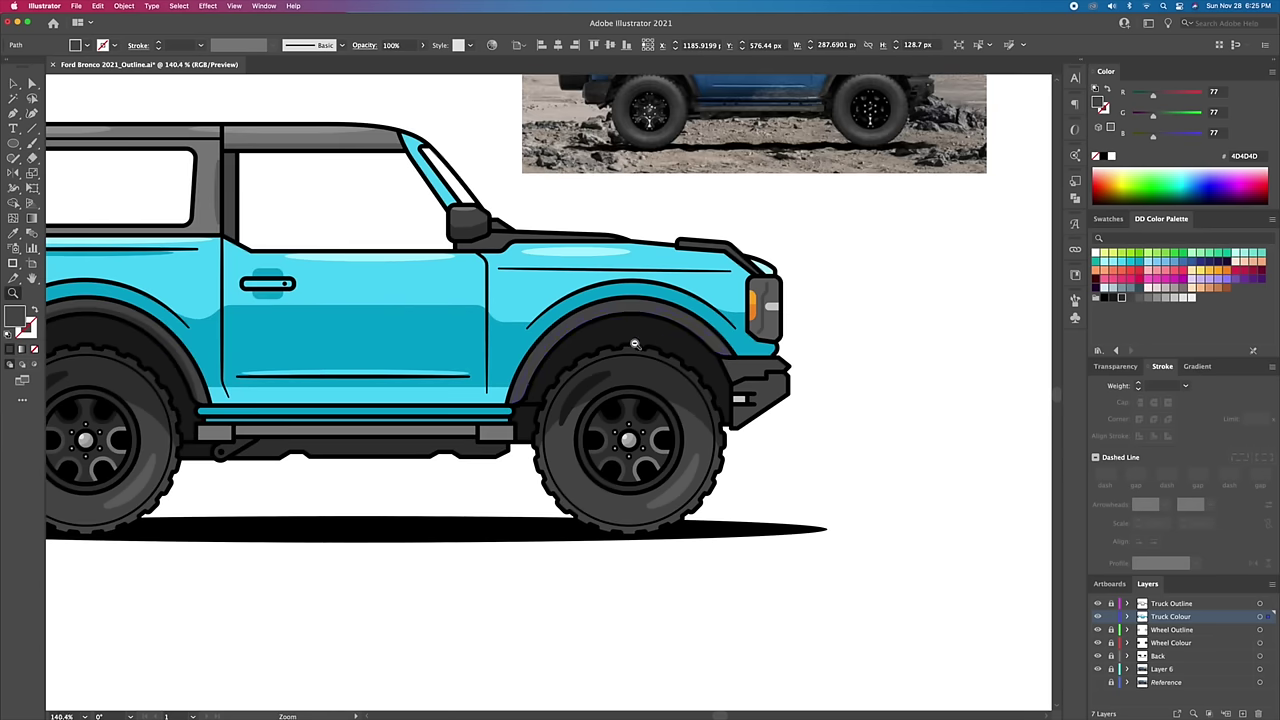
scroll(803, 262, "up", 5)
key("v")
left_click(740, 335)
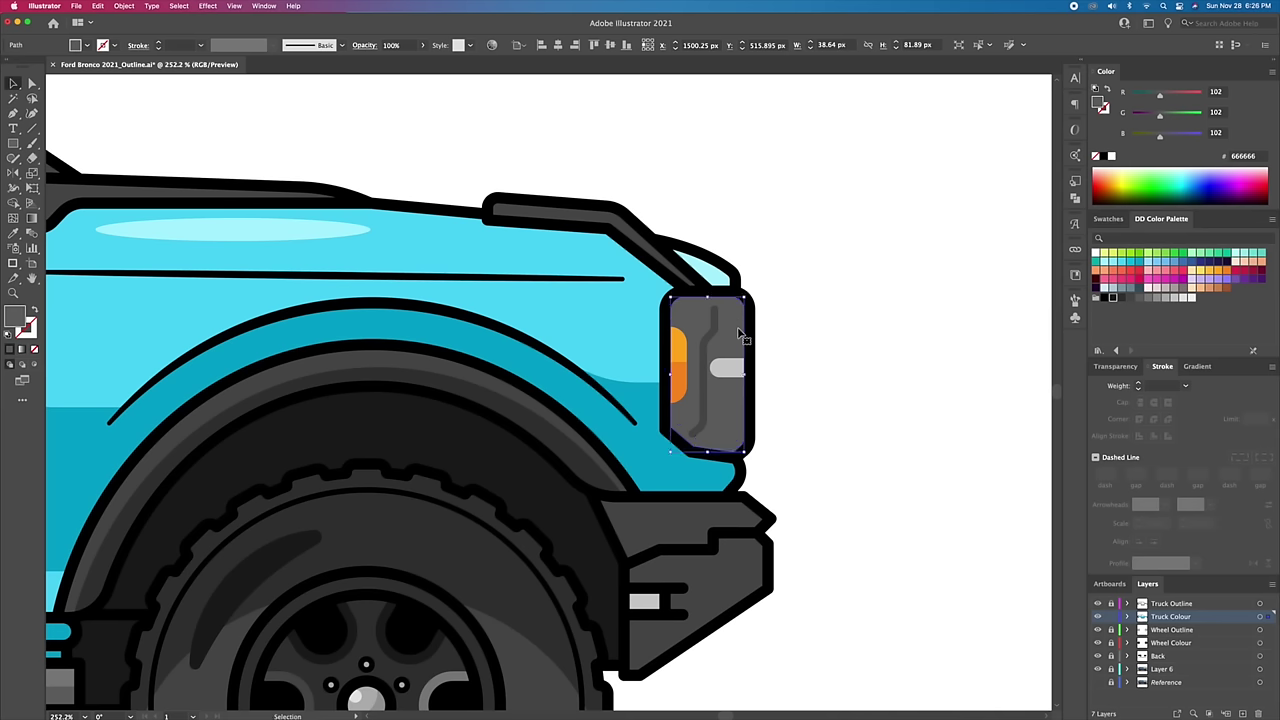
left_click(742, 336)
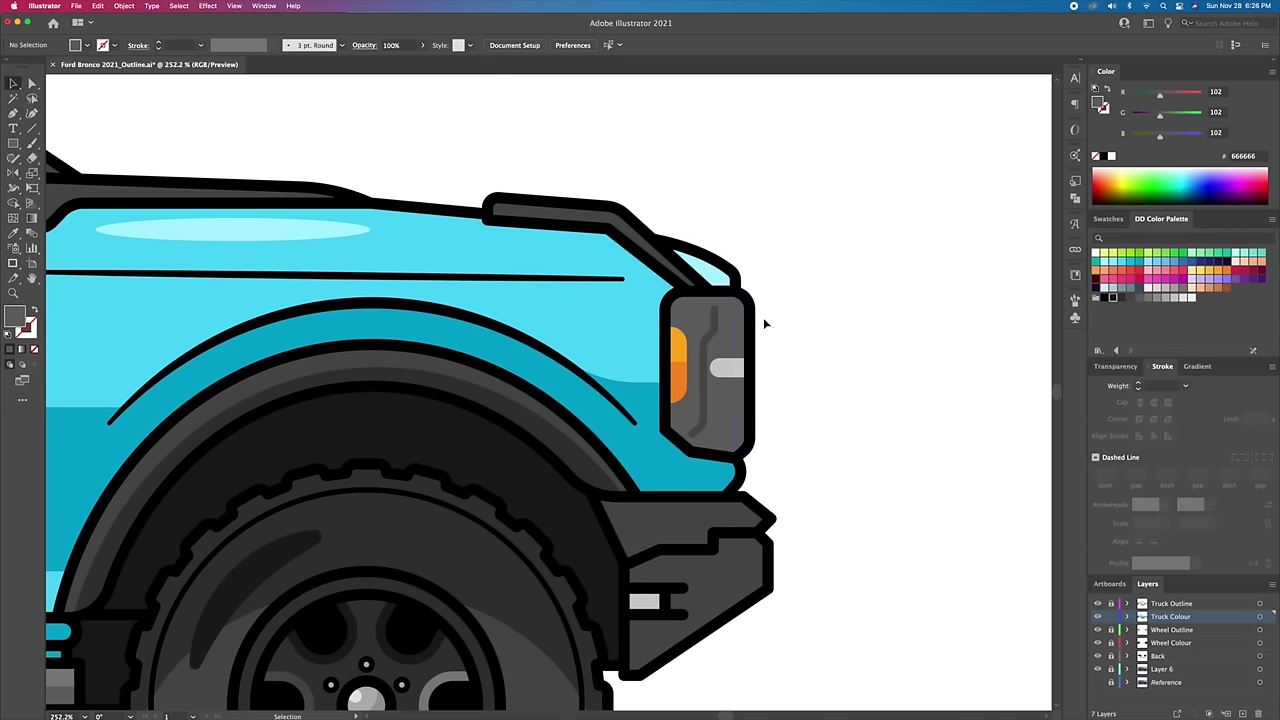
left_click(1185, 298)
left_click(902, 320)
Step: Try a right-shifted duplicate of the headlight shape, then undo it
left_click(692, 324)
key("shift+alt+Right")
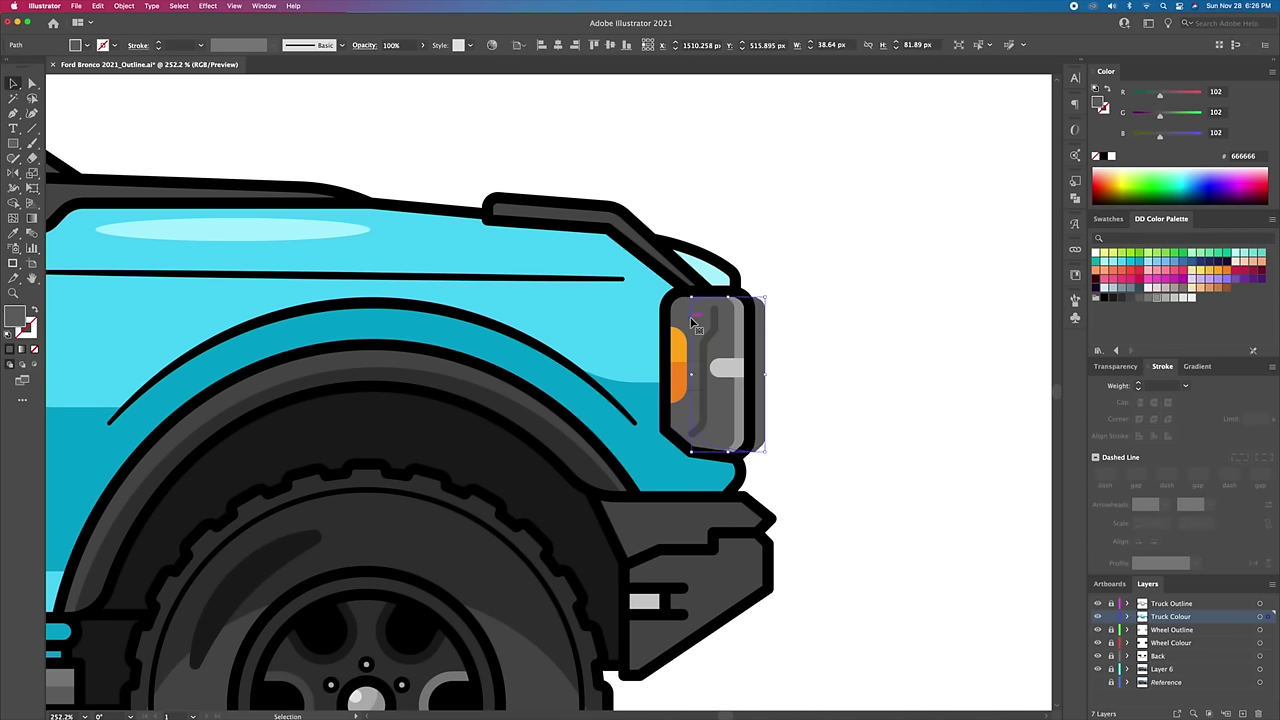
key("ctrl+z")
key("a")
Step: Fill the headlight lens path with dark grey 4D4D4D
left_click(716, 418)
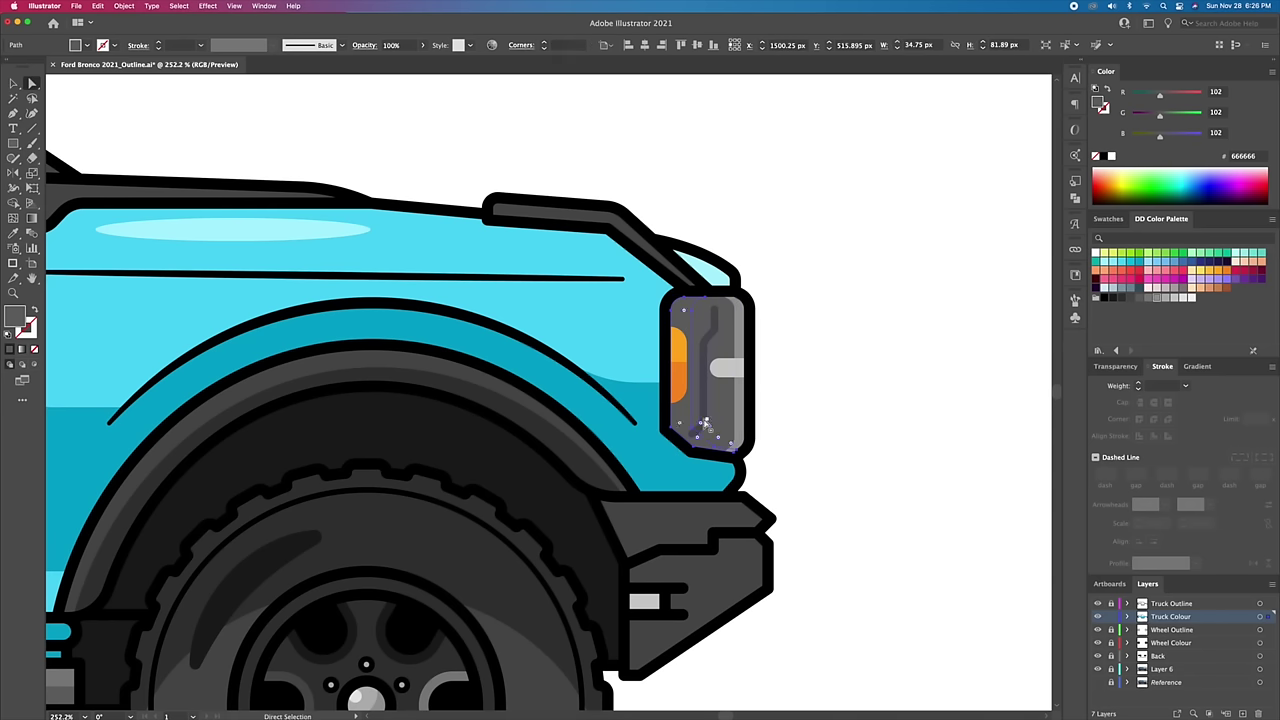
left_click(1152, 297)
left_click(1140, 297)
Step: Draw a dark shadow shape on the front bumper, keeping only the part inside it
key("v")
left_click(932, 310)
left_click(808, 305)
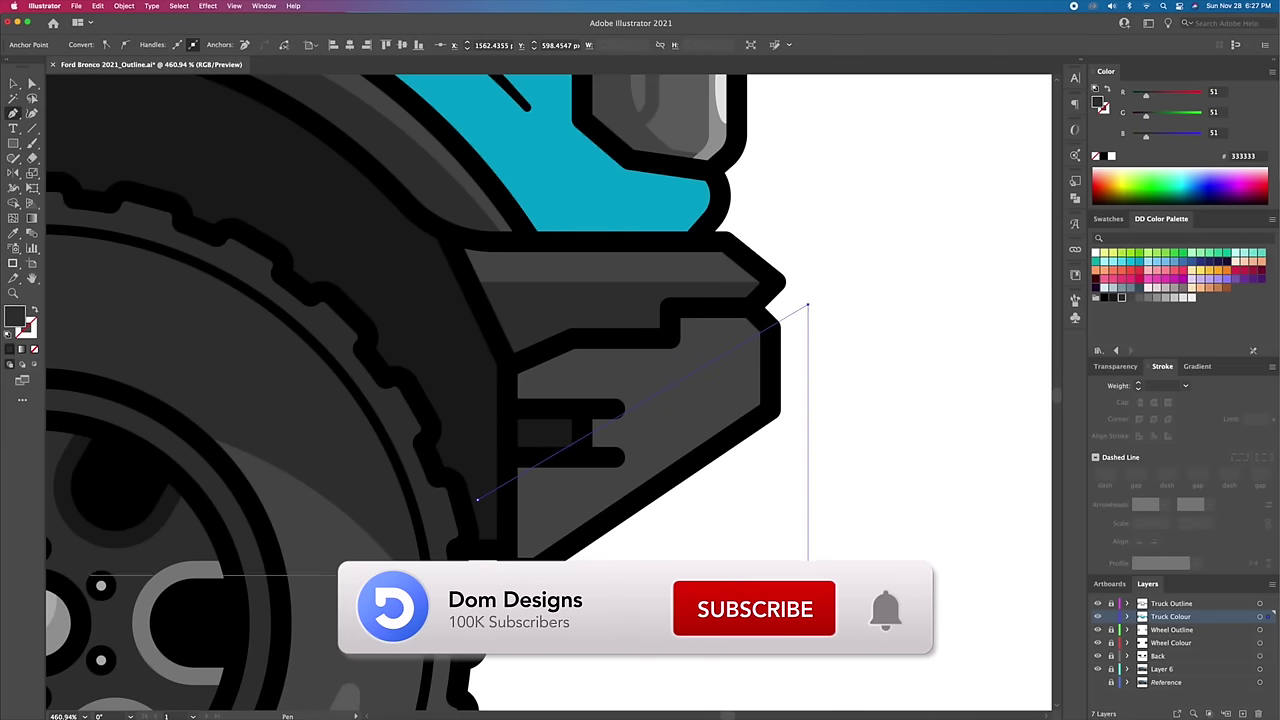
left_click(808, 560)
left_click(610, 530)
left_click(478, 498)
key("v")
left_click(571, 380)
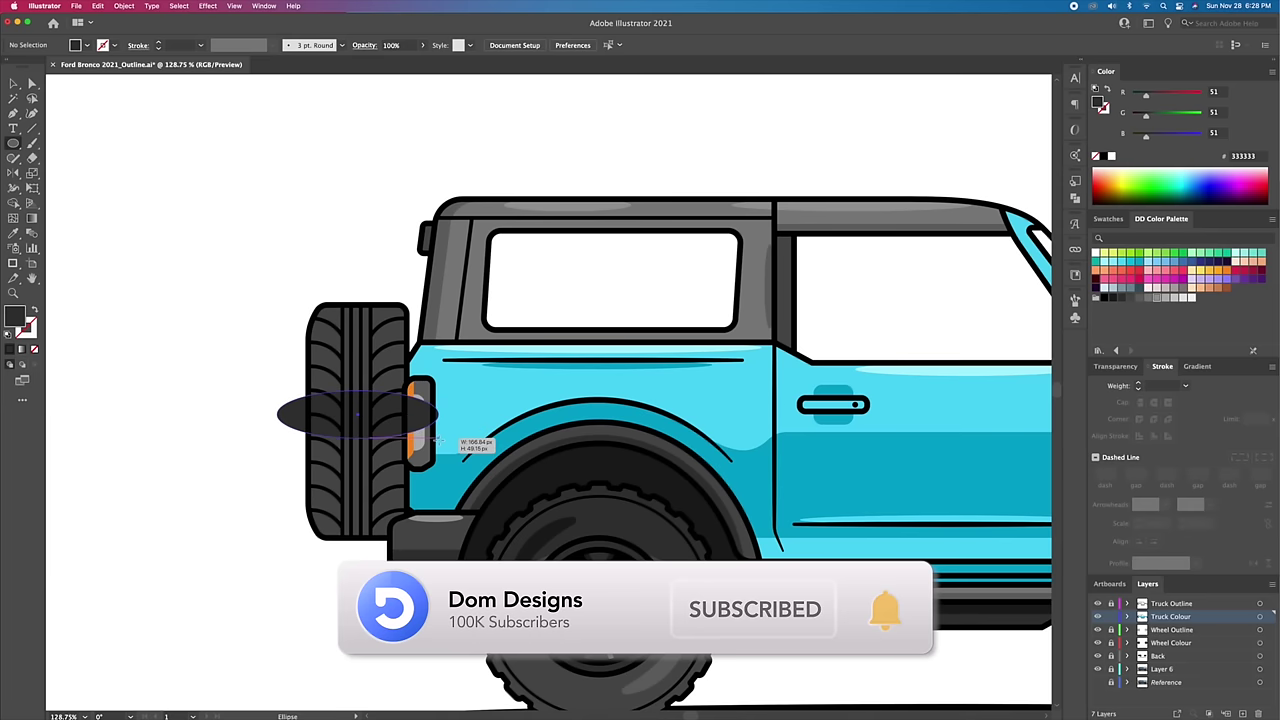
Step: Trim the ellipse to the spare tire with Shape Builder and colour it grey 666666
left_click(392, 366, "shift")
key("shift+m")
left_click(422, 404, "alt")
left_click(290, 404, "alt")
key("v")
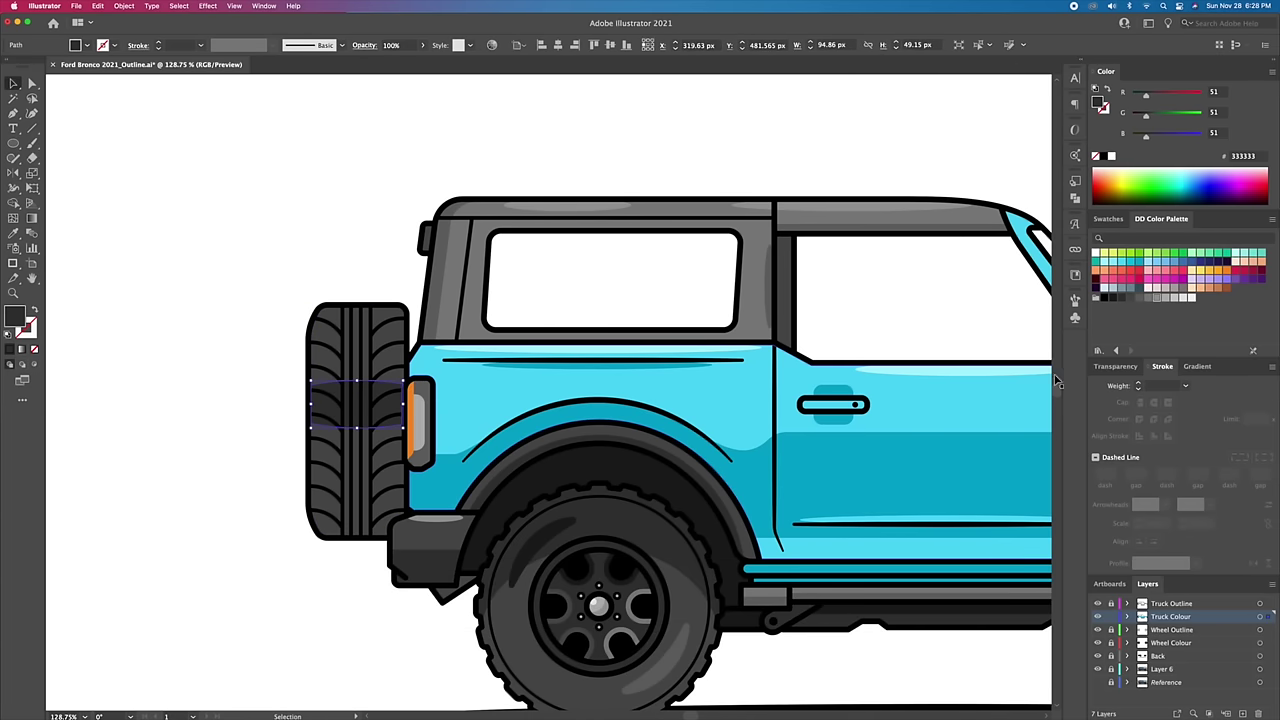
left_click(1150, 298)
left_click(363, 237)
Step: Copy the spare tire groove line straight down
key("v")
left_click_drag(378, 311, 378, 531)
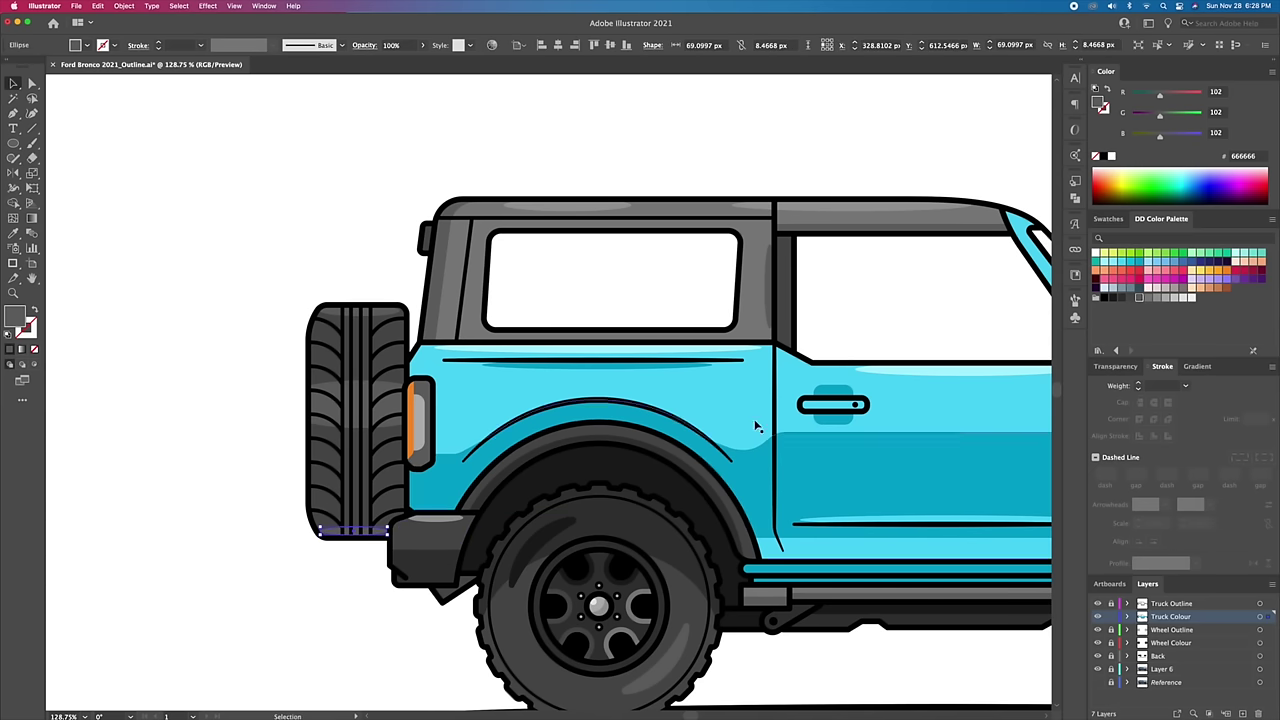
left_click(268, 202)
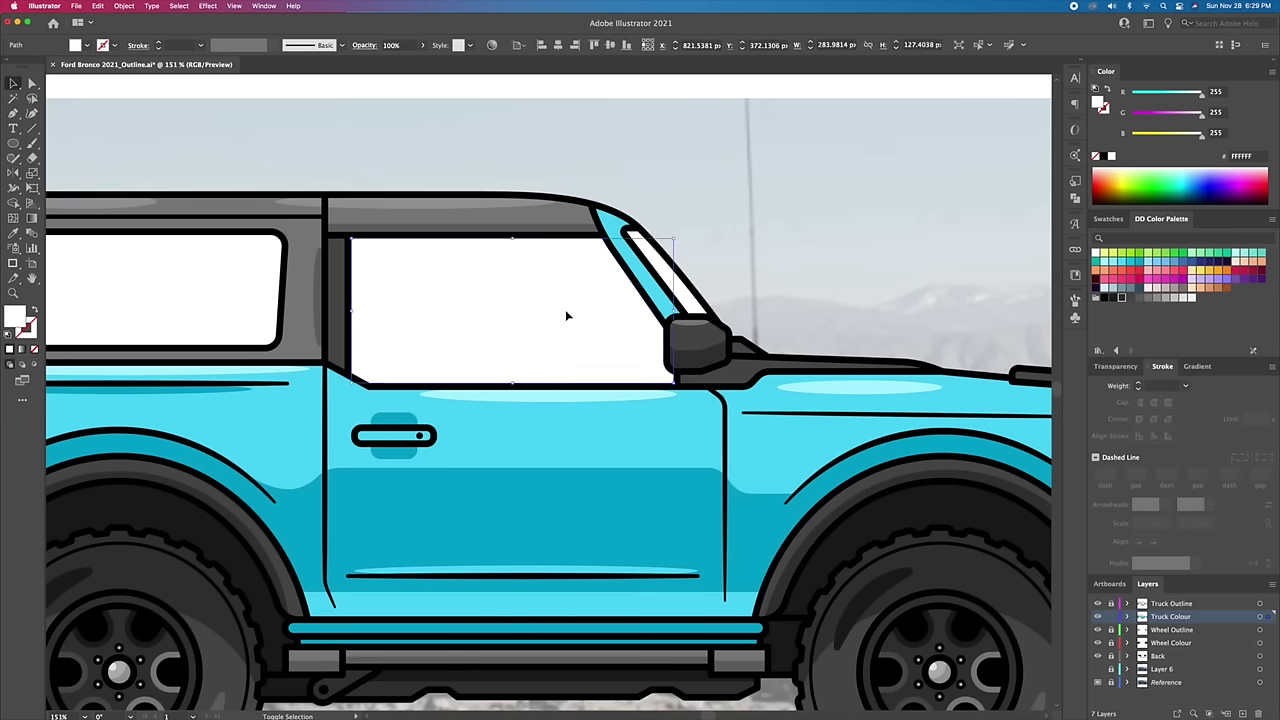
Step: Fill the door window shape dark charcoal #333333 and adjust its stacking order
key("ctrl+z")
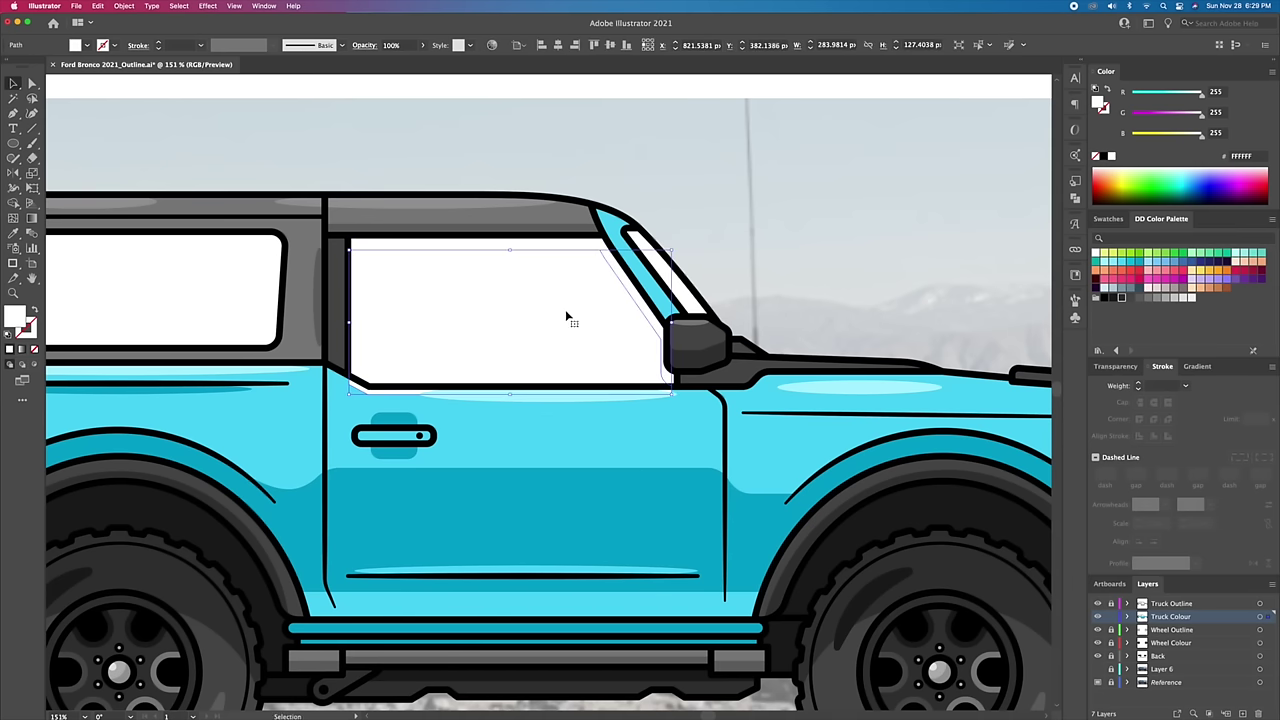
key("ctrl+z")
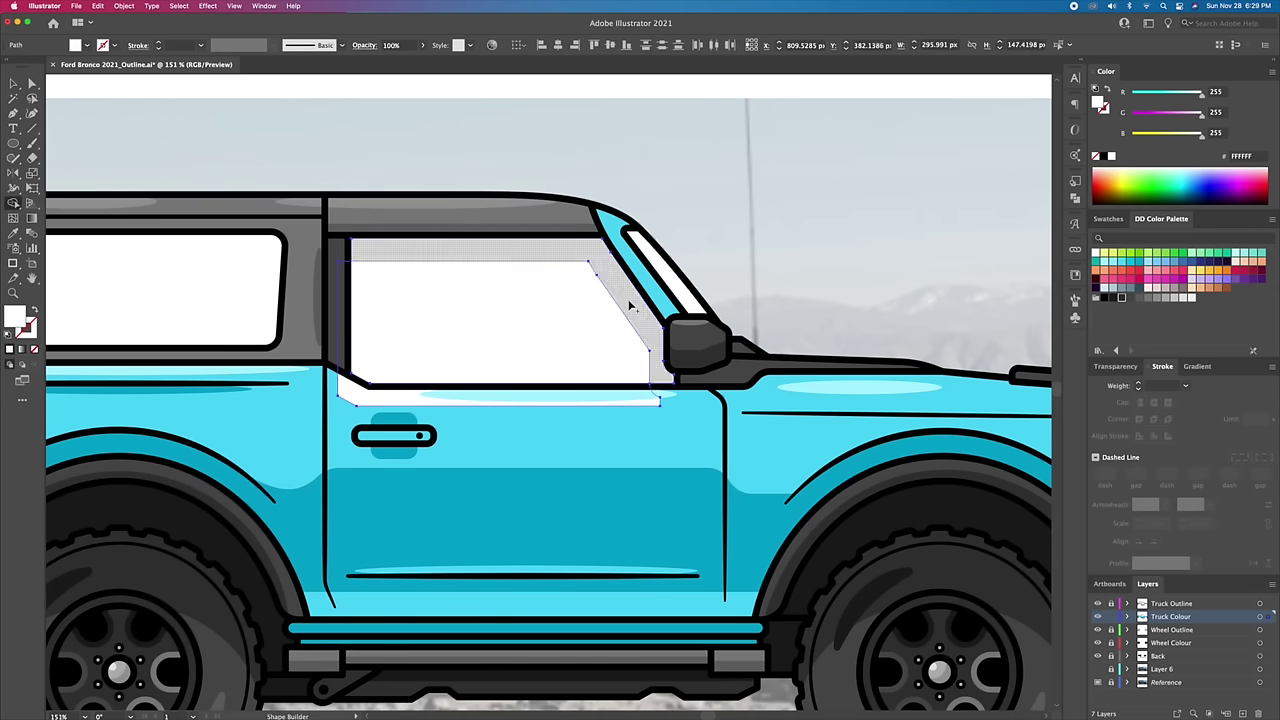
key("ctrl+shift+z")
key("ctrl+shift+z")
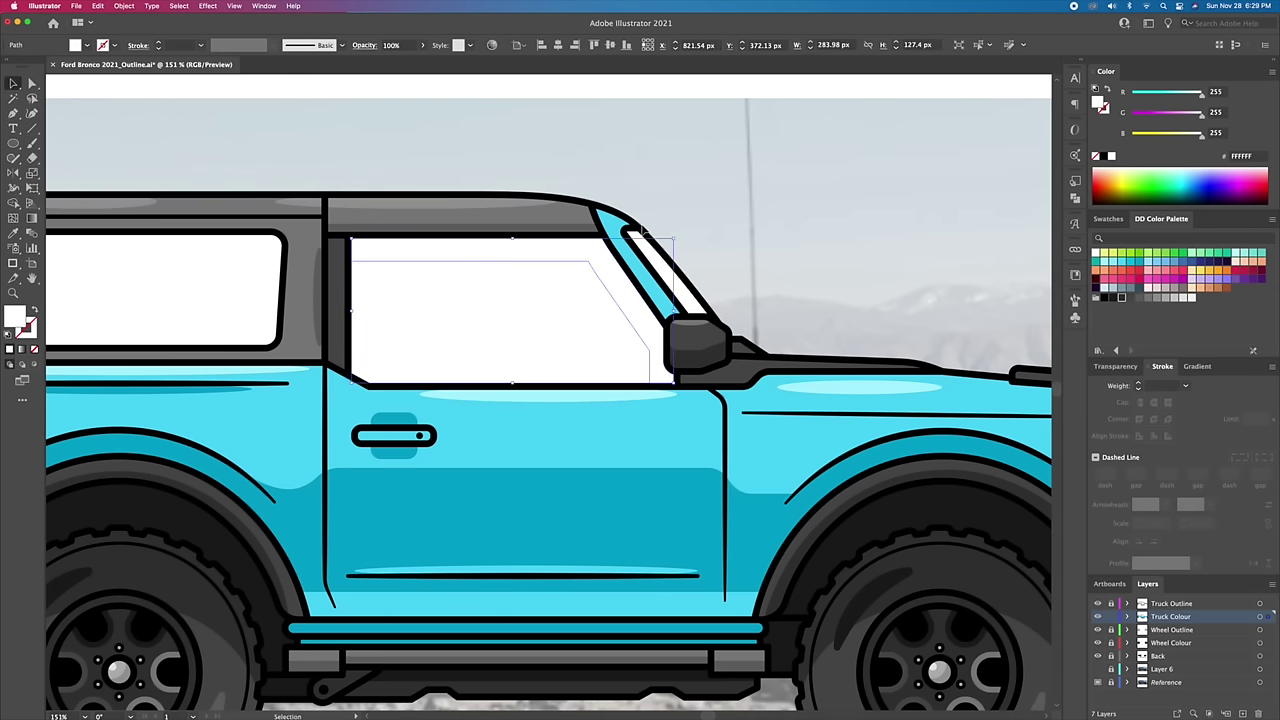
left_click(1112, 298)
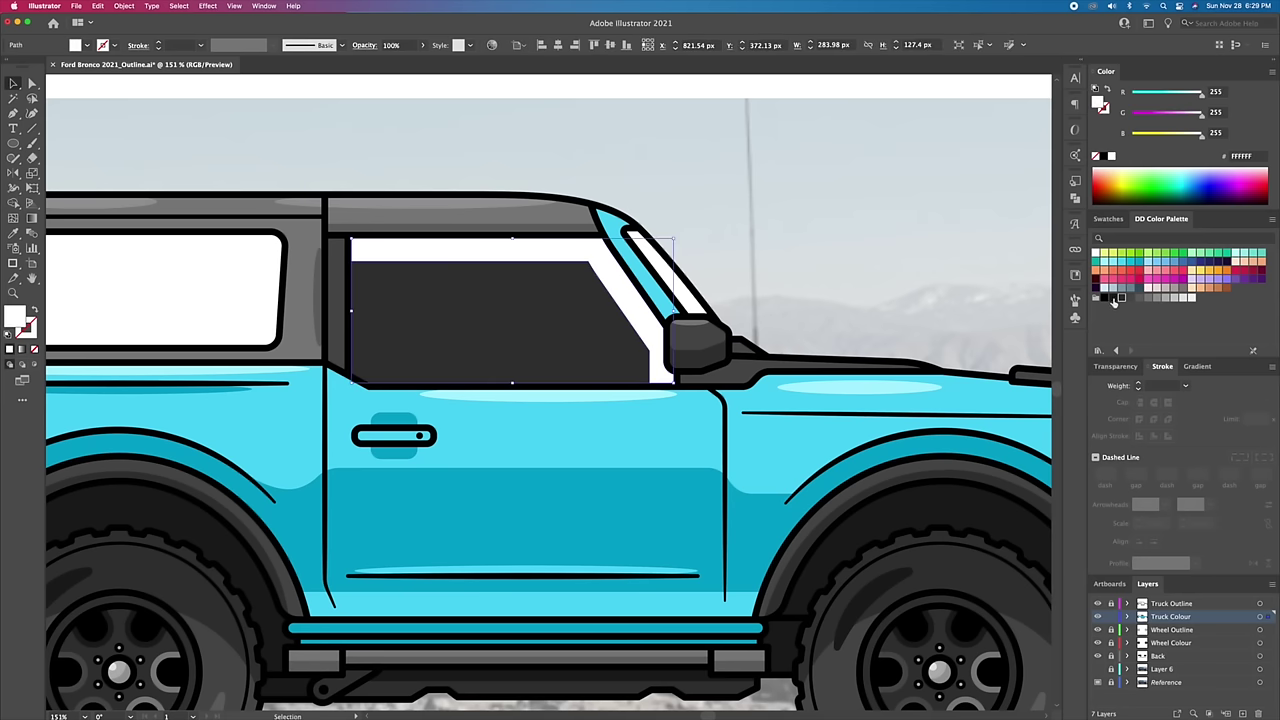
key("ctrl+z")
key("v")
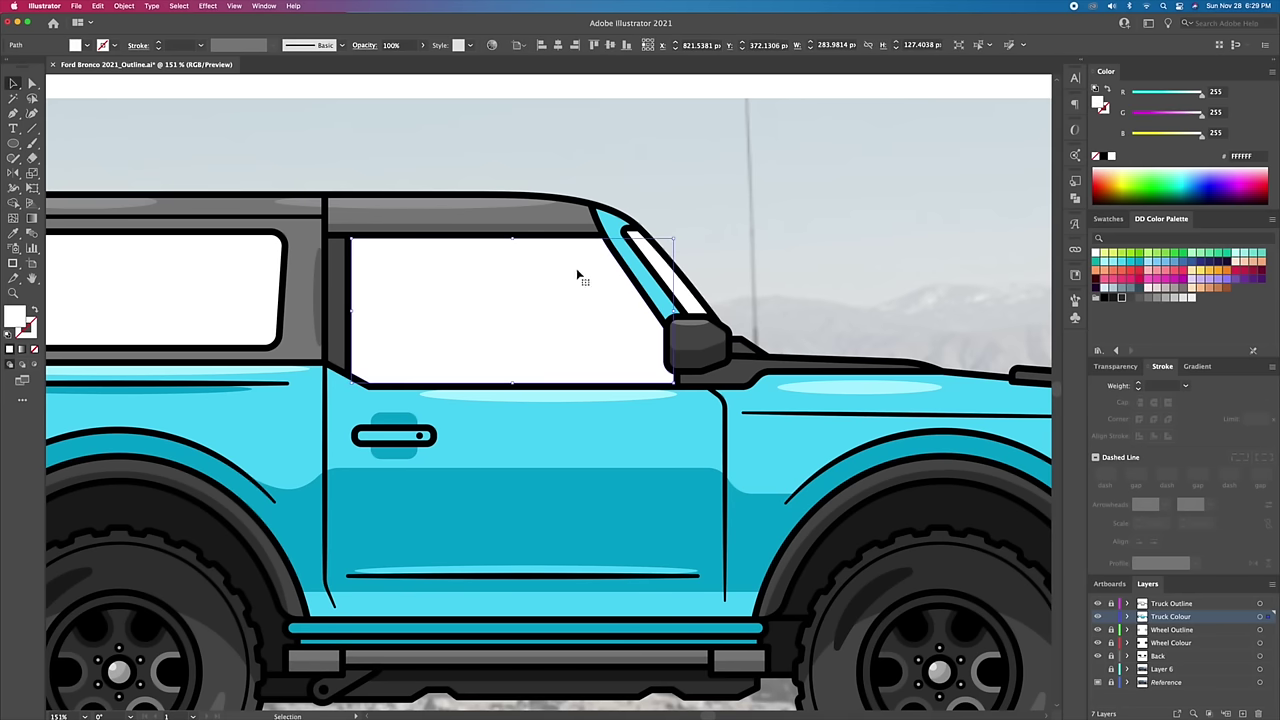
left_click(1122, 298)
right_click(560, 314)
left_click(700, 510)
left_click(783, 222)
Step: Lower the window glass opacity to 22% and colour its edge path dark grey
left_click(489, 274)
left_click(1118, 366)
left_click(1225, 386)
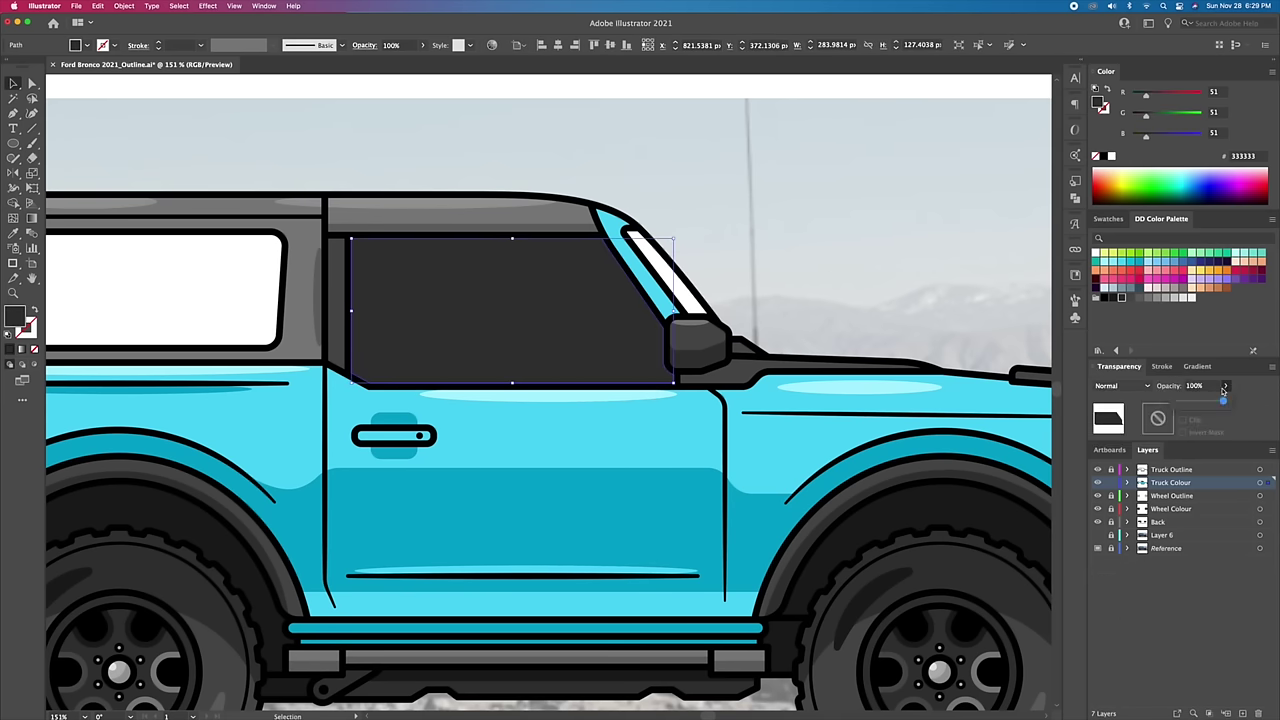
left_click_drag(1191, 401, 1188, 401)
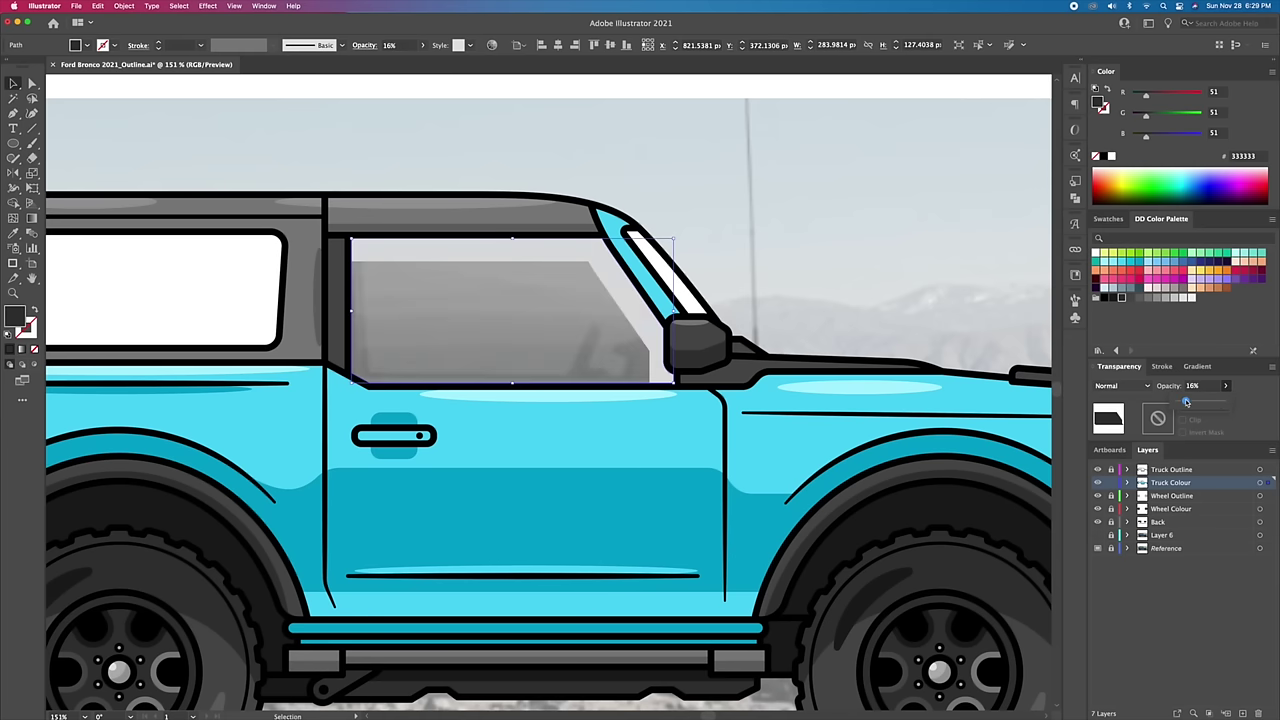
left_click(586, 272)
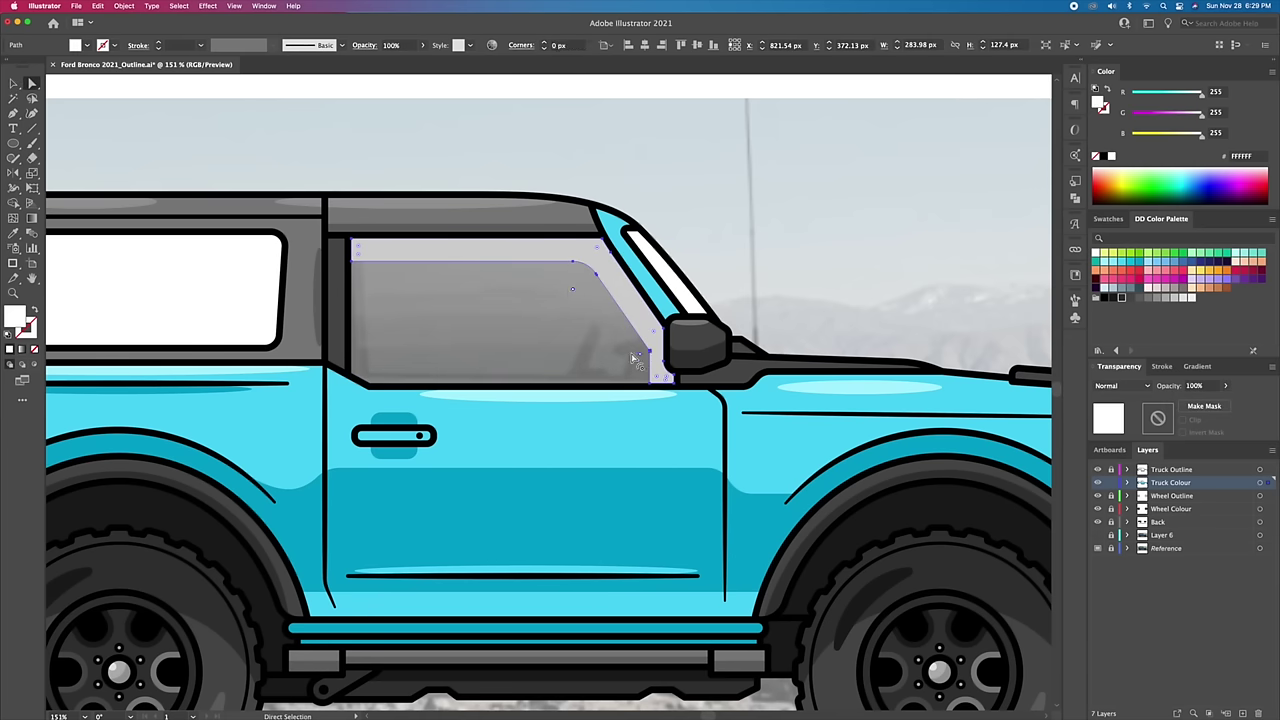
key("v")
left_click(1121, 298)
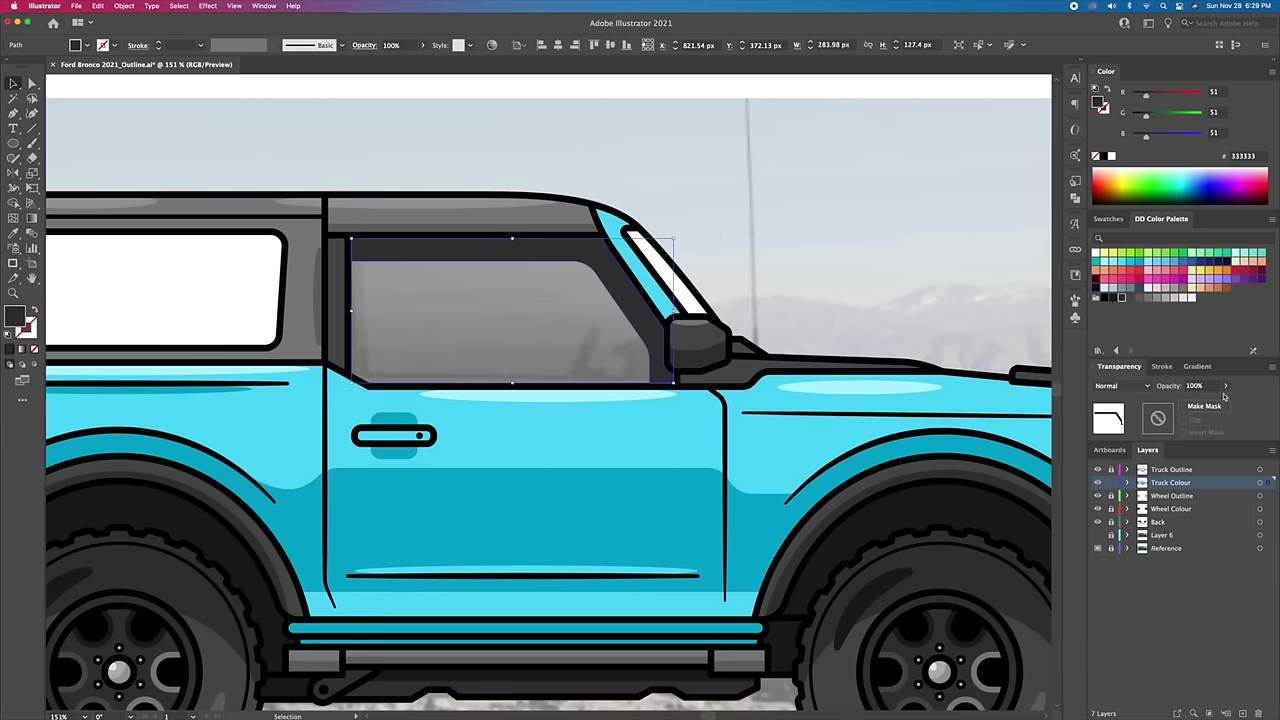
left_click(826, 240)
Step: Add a thin bar tilted about 23° inside the door window, trimmed to the glass
key("m")
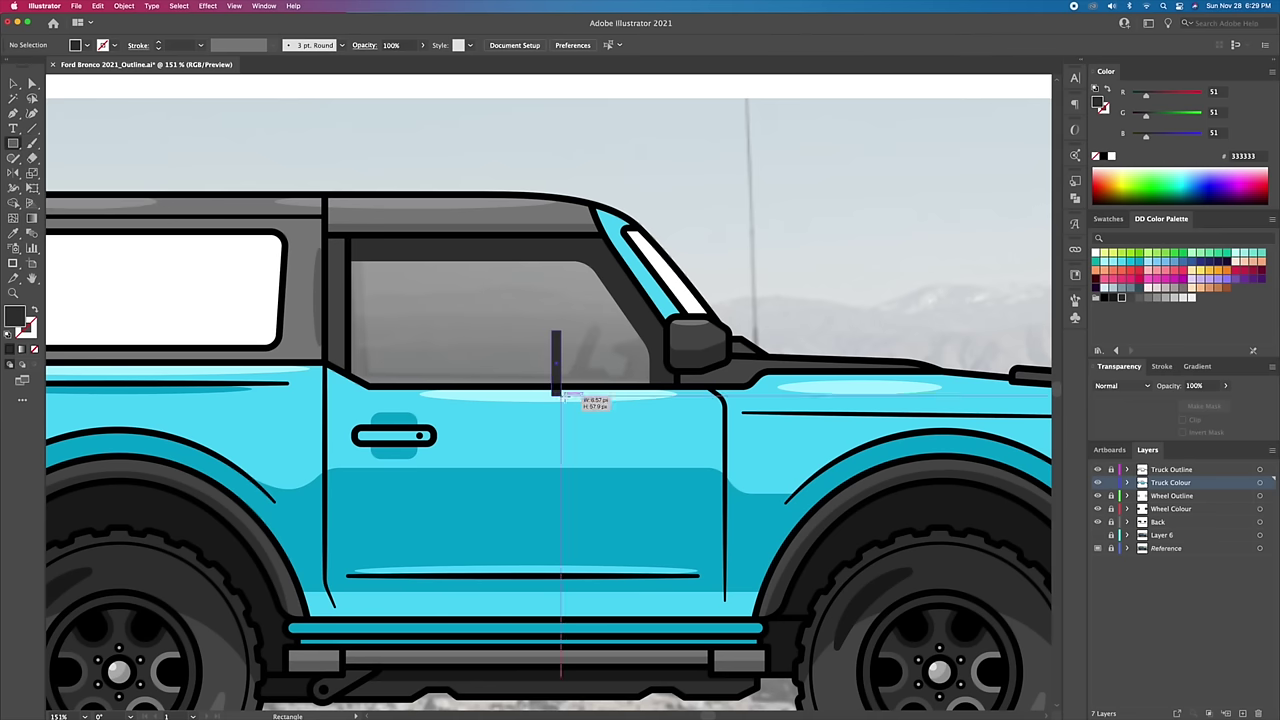
left_click_drag(556, 393, 557, 393)
key("r")
left_click_drag(580, 330, 597, 343)
key("v")
left_click(628, 355, "shift")
key("shift+m")
key("v")
left_click(773, 265)
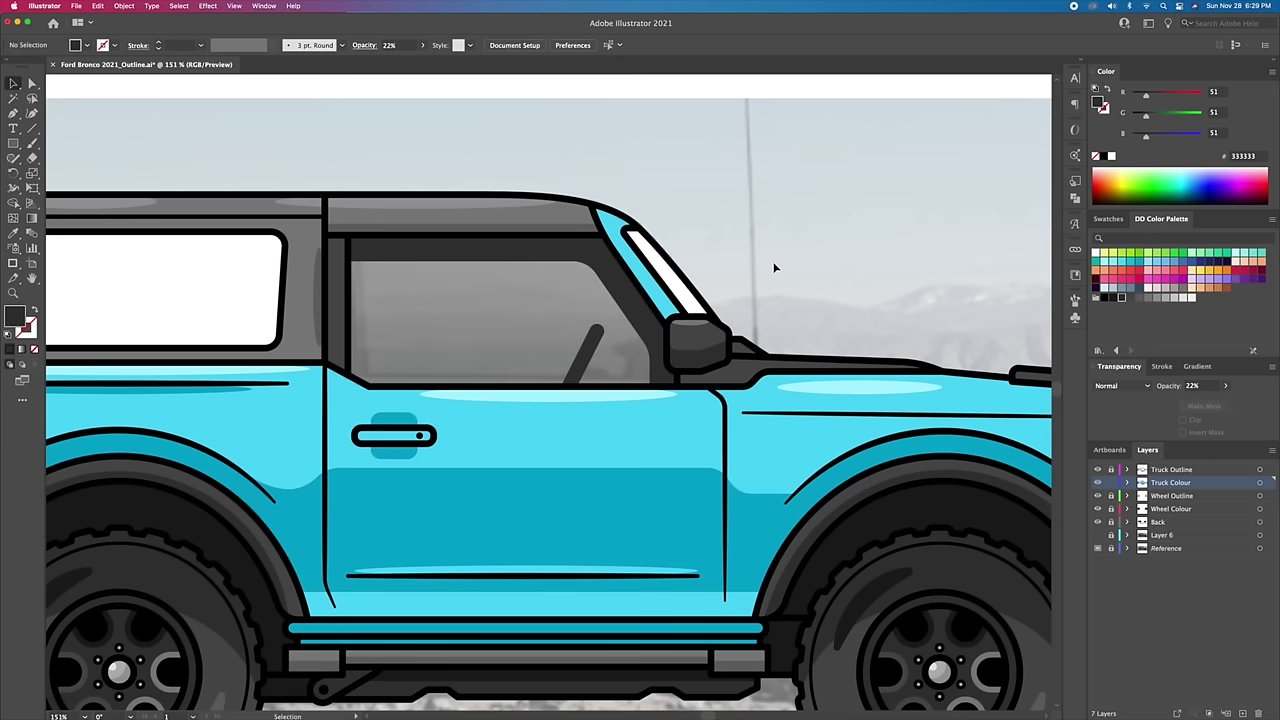
left_click(524, 325)
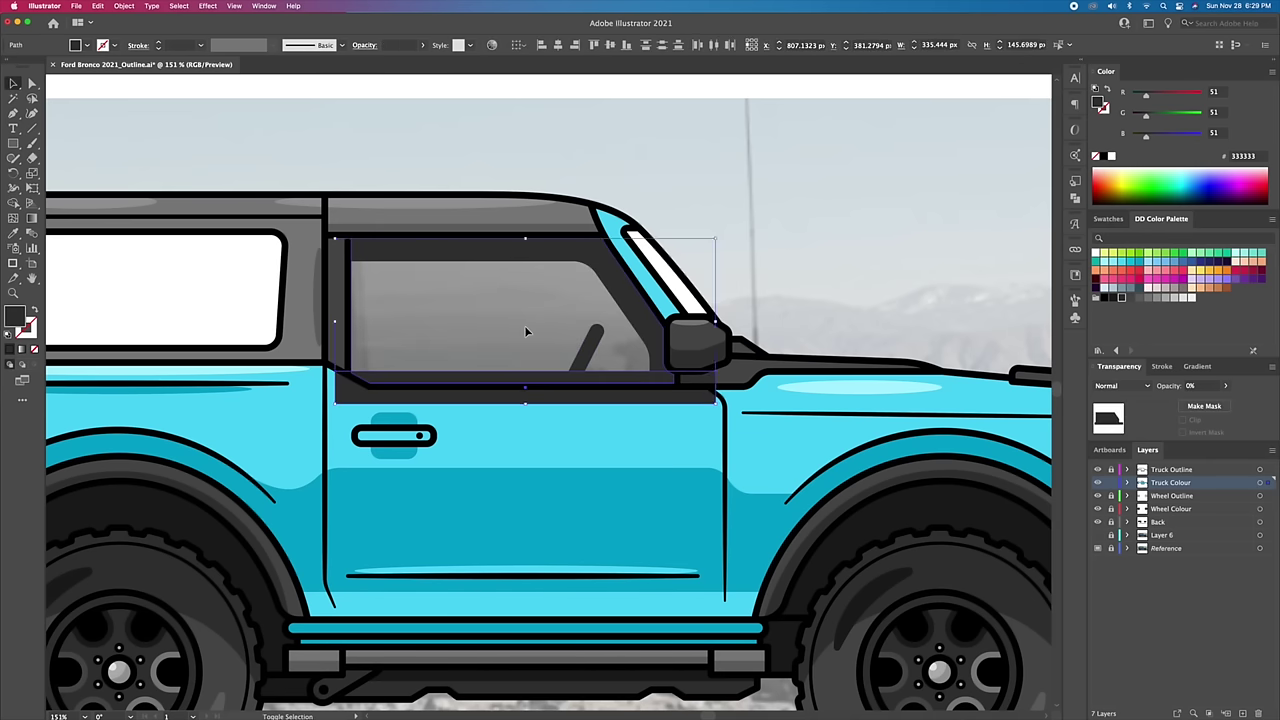
key("shift+m")
key("v")
Step: Draw a background rectangle covering the whole artboard
scroll(440, 240, "left", 5)
left_click_drag(440, 268, 473, 287)
key("cmd+z")
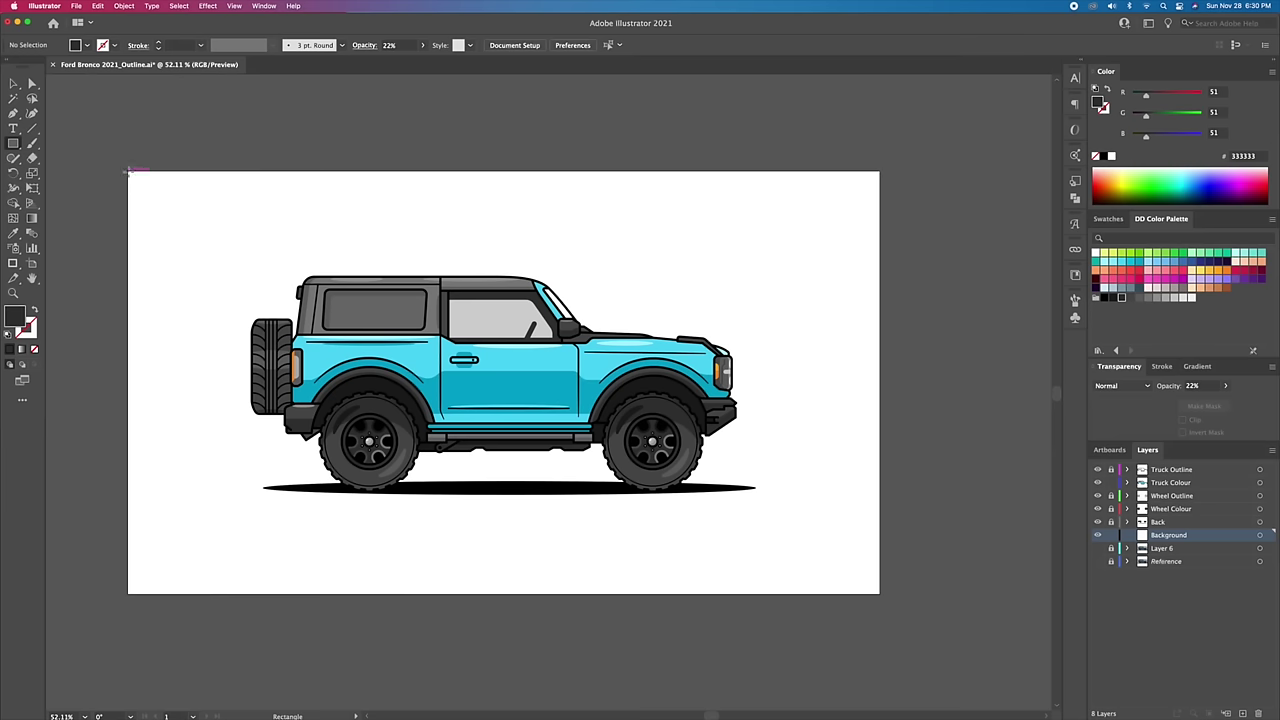
left_click_drag(128, 172, 884, 593)
Step: Fill the background rectangle light cyan ABF3FF
left_click(1104, 263)
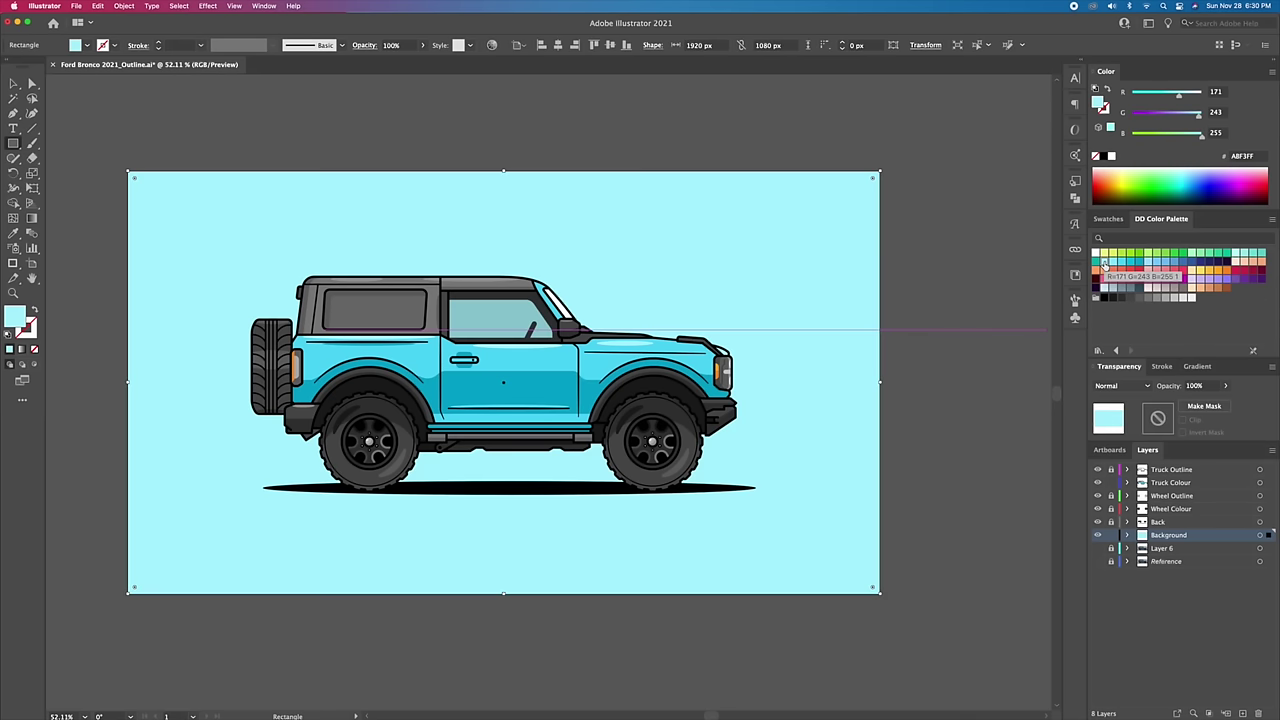
key("v")
left_click(945, 297)
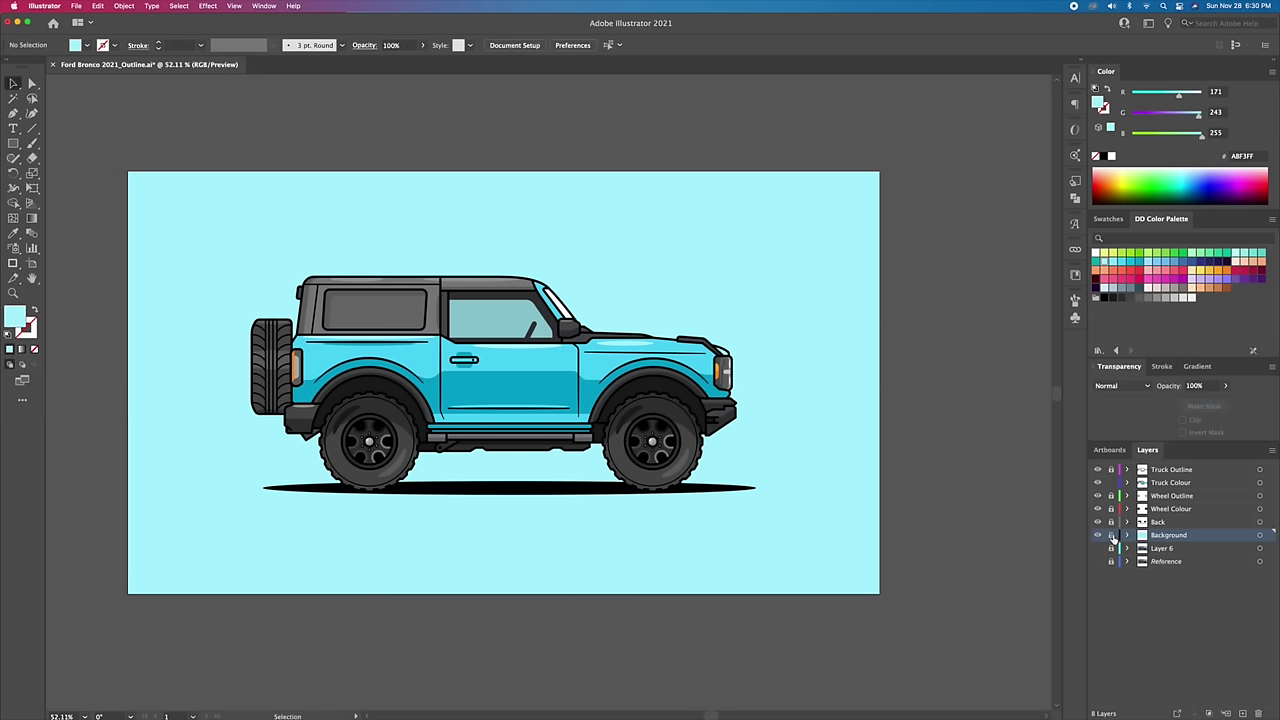
Step: Eyedrop the translucent dark glass tint onto the rear window
key("i")
scroll(482, 288, "up", 4)
left_click(630, 398, "ctrl")
key("v")
key("i")
left_click(557, 363)
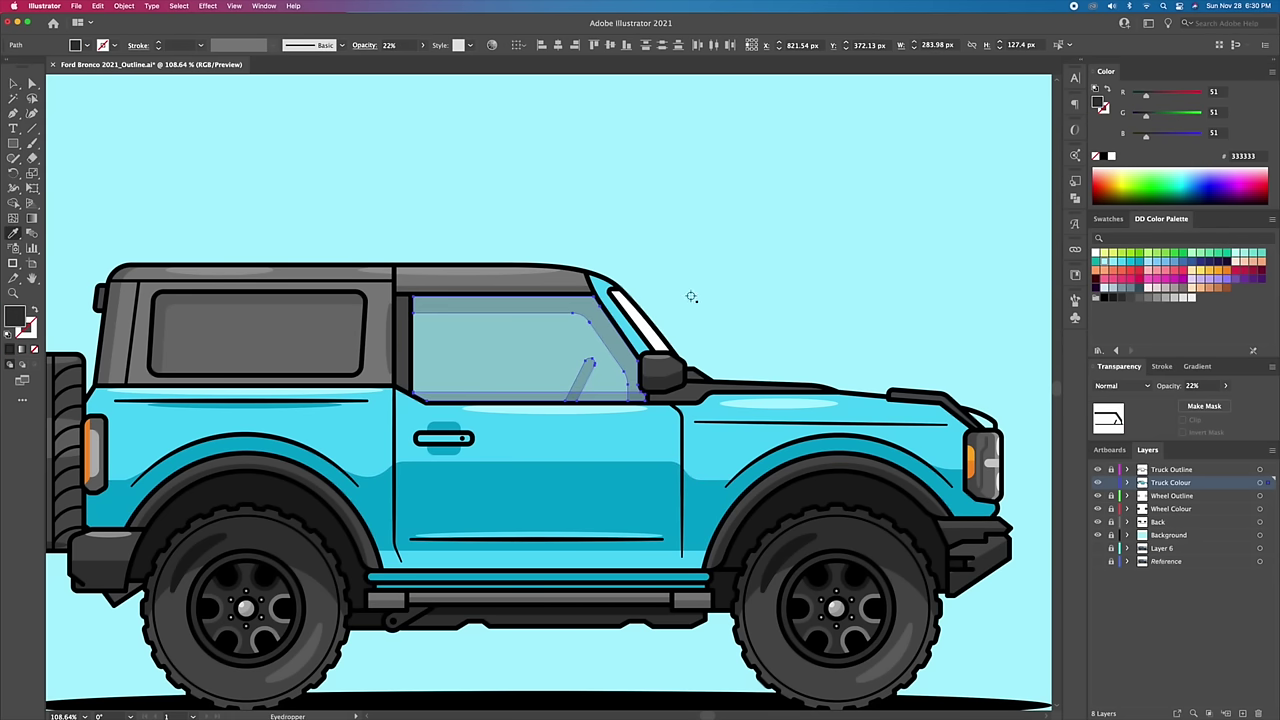
left_click(1075, 199)
key("v")
left_click(719, 226)
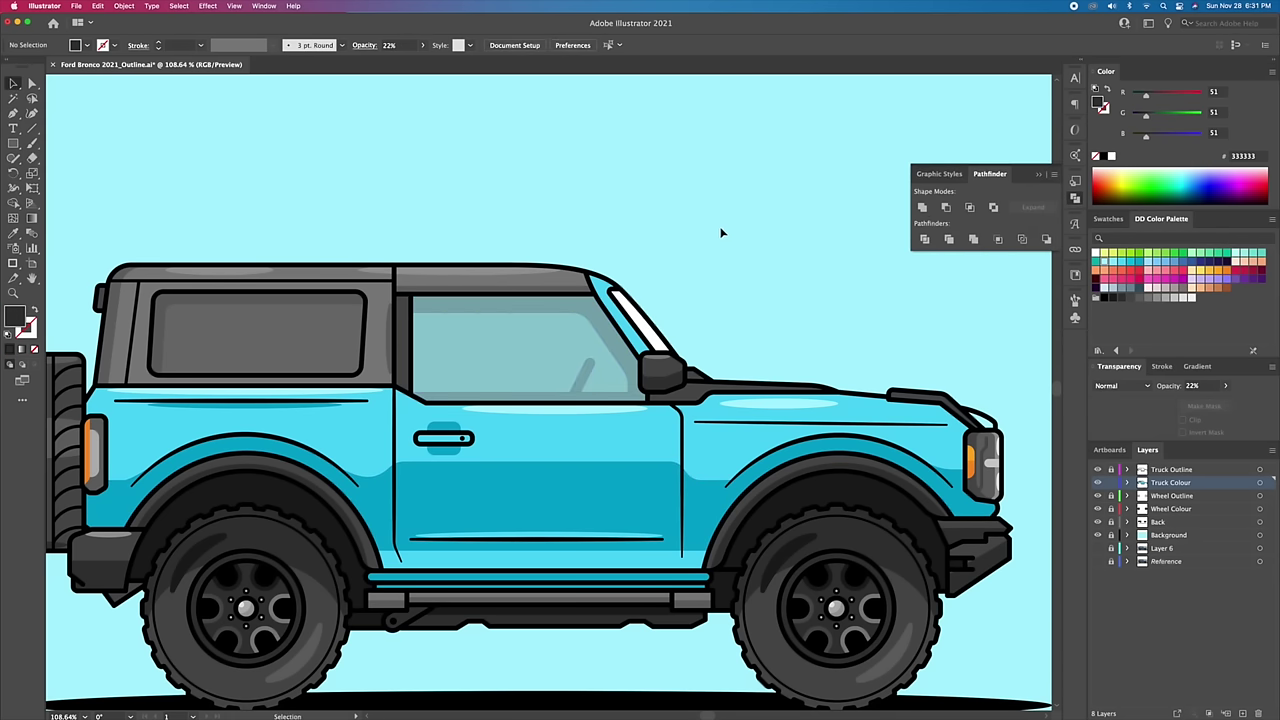
Step: Draw a thin white, unstroked ellipse on the door window, tilted about 45°
scroll(400, 323, "left", 2)
key("l")
scroll(533, 327, "up", 3)
left_click_drag(501, 258, 513, 336)
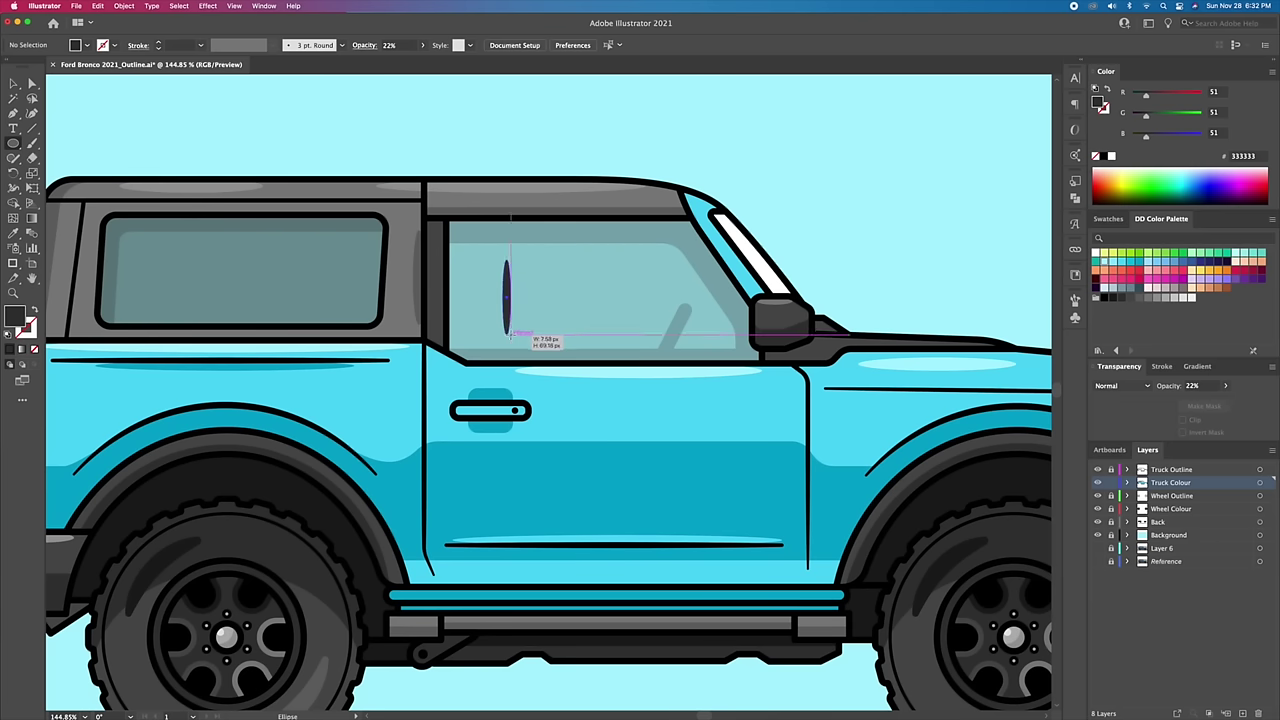
left_click(1111, 157)
key("v")
mouse_move(512, 258)
left_mouse_down()
mouse_move(505, 246)
mouse_move(531, 265)
left_mouse_up()
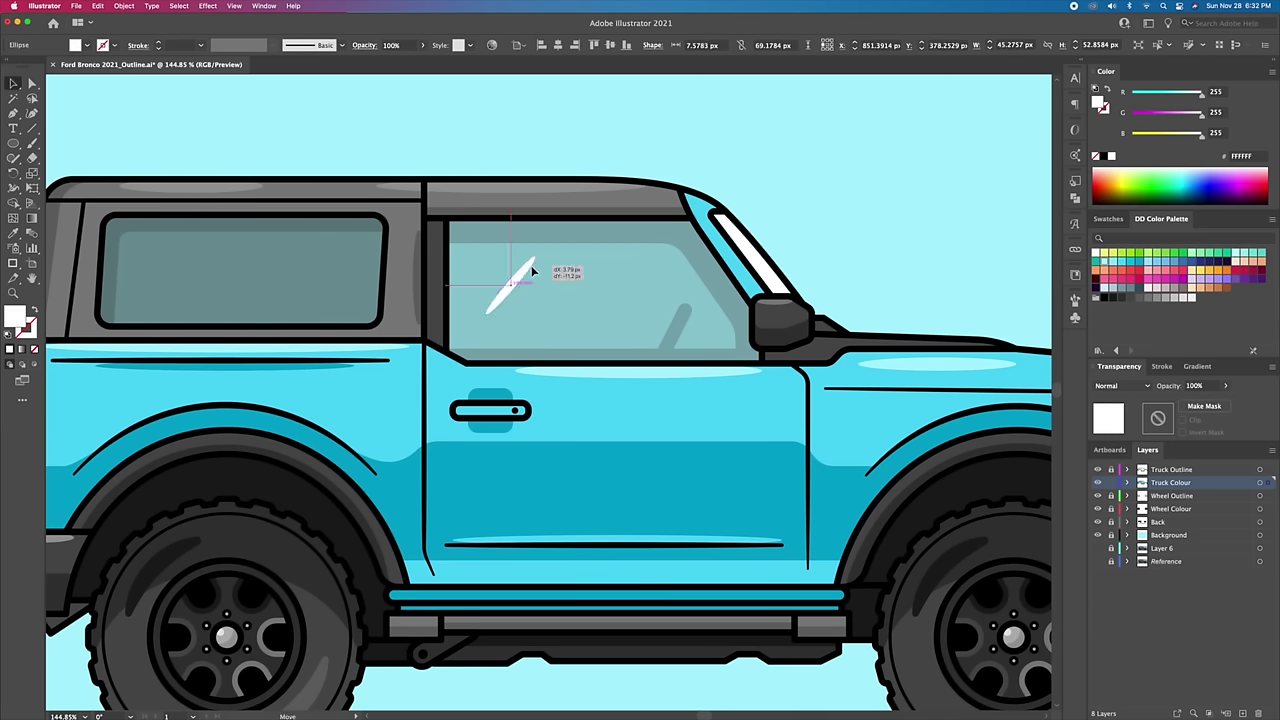
Step: Duplicate the glare streak, set both to 40% opacity, and start a rear-window glare
left_click_drag(488, 310, 540, 314)
left_click(520, 300, "shift")
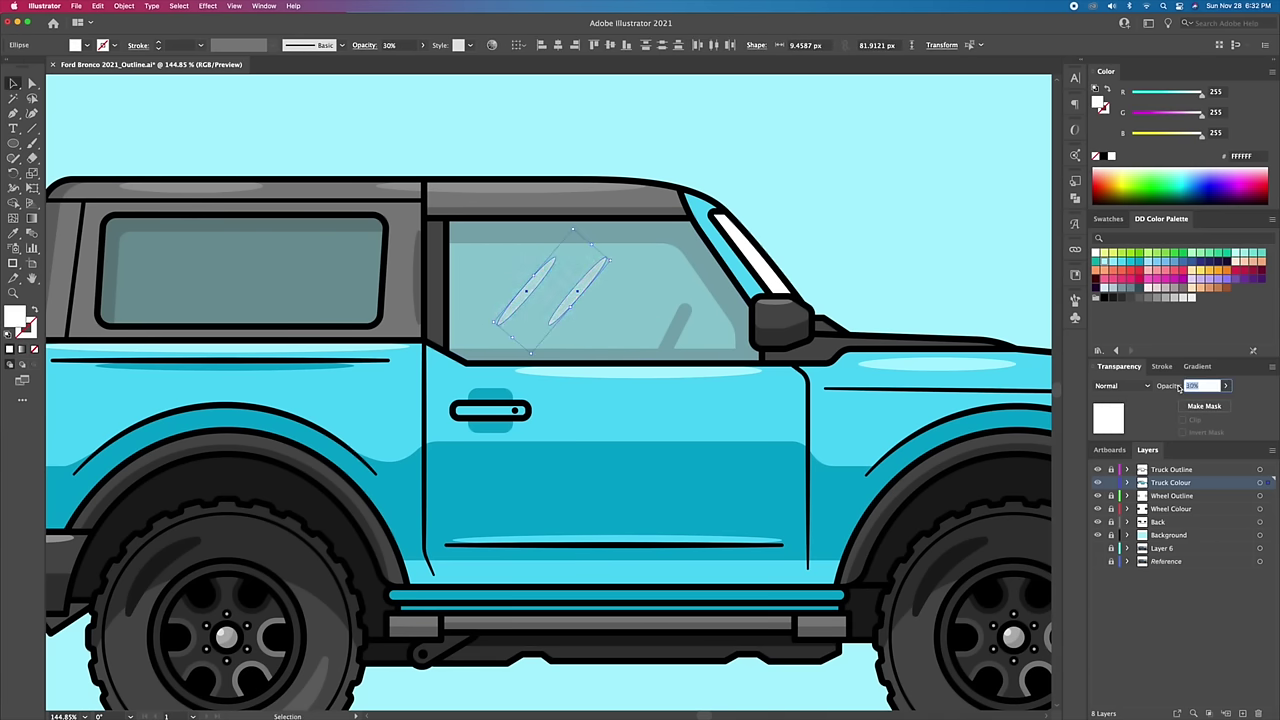
left_click(845, 192)
left_click_drag(170, 300, 220, 247)
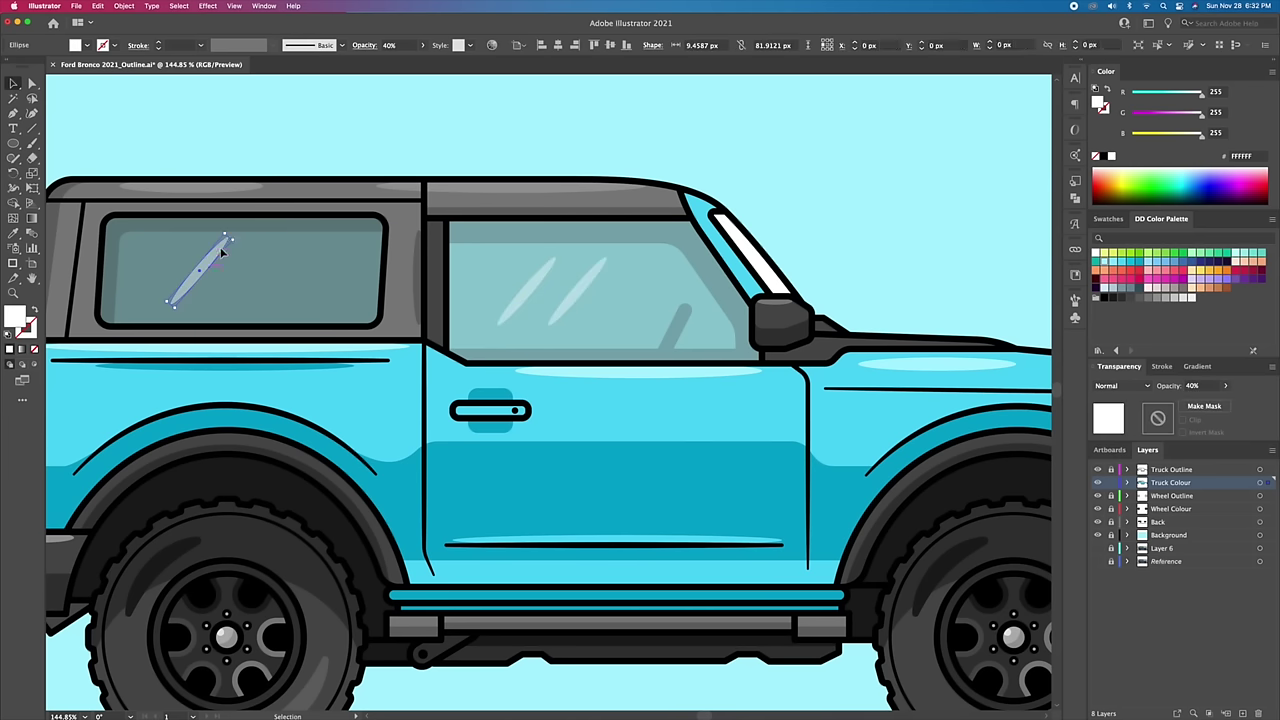